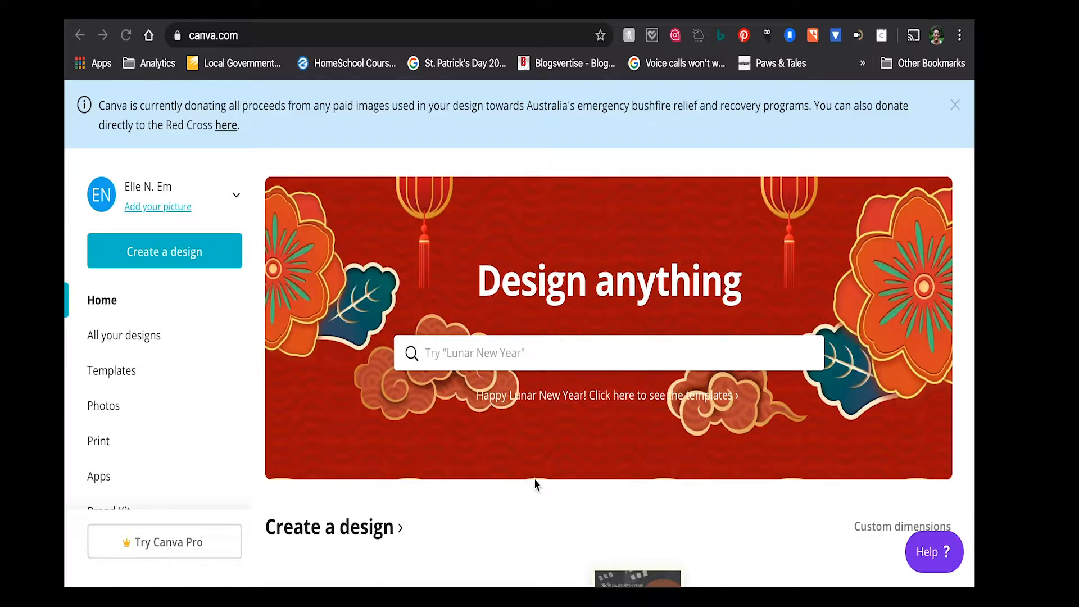
- Look through the available design types and start a new Instagram Post design
{"action": "scroll", "coordinate": [535, 485], "scroll_direction": "down", "scroll_amount": 5}
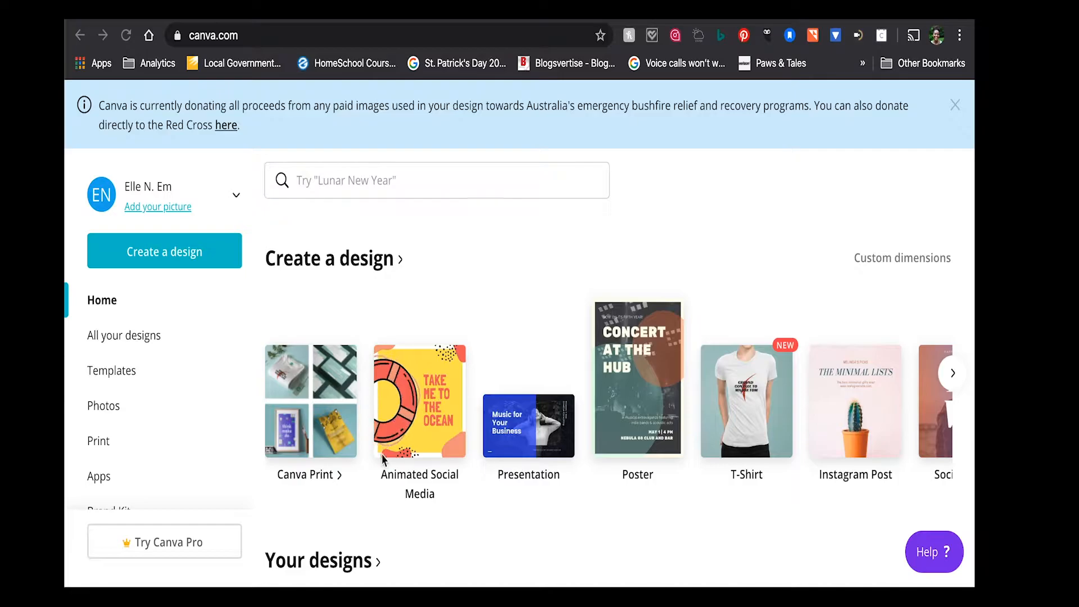
{"action": "scroll", "coordinate": [443, 491], "scroll_direction": "right", "scroll_amount": 3}
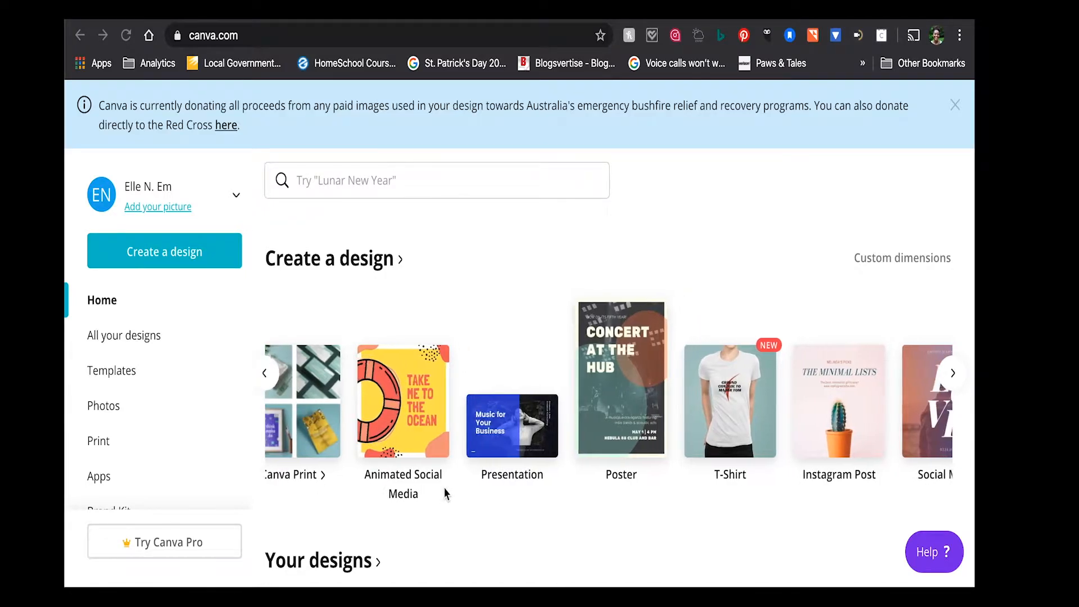
{"action": "scroll", "coordinate": [445, 492], "scroll_direction": "right", "scroll_amount": 5}
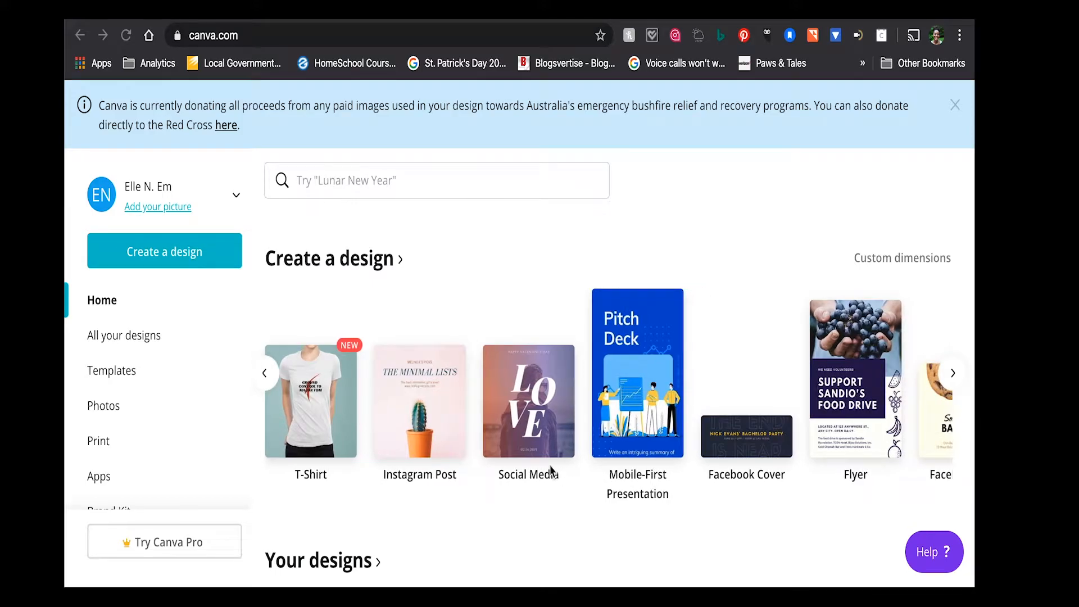
{"action": "scroll", "coordinate": [551, 471], "scroll_direction": "right", "scroll_amount": 3}
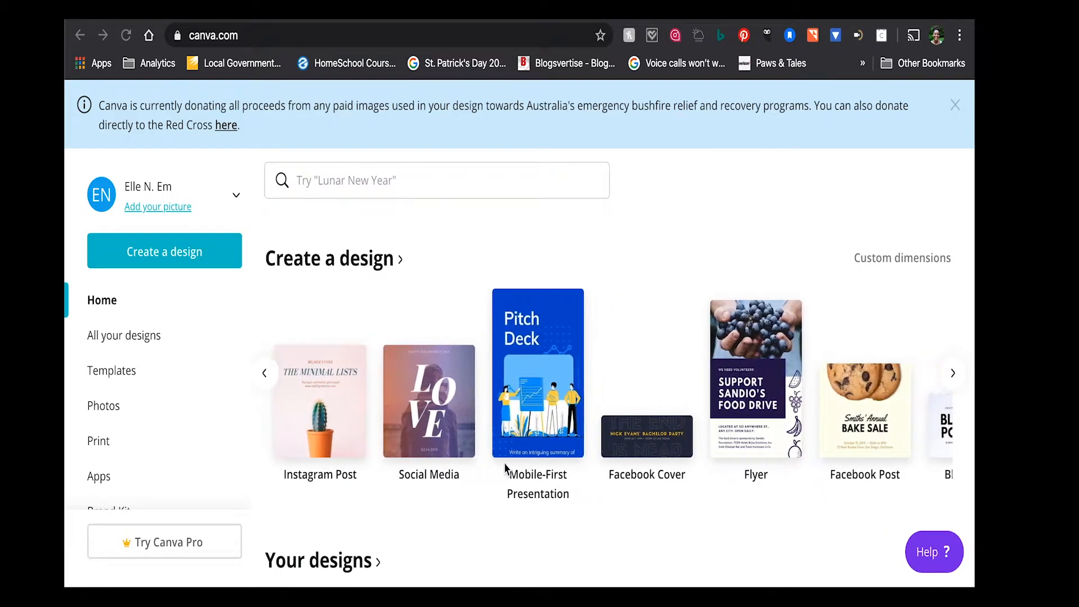
{"action": "scroll", "coordinate": [503, 449], "scroll_direction": "left", "scroll_amount": 5}
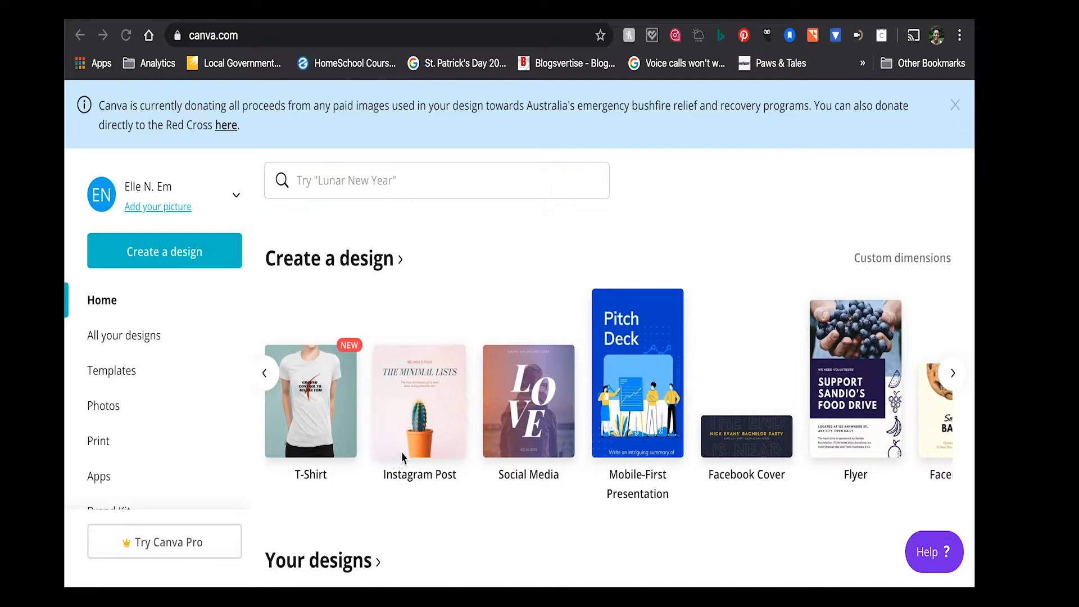
{"action": "left_click", "coordinate": [423, 448]}
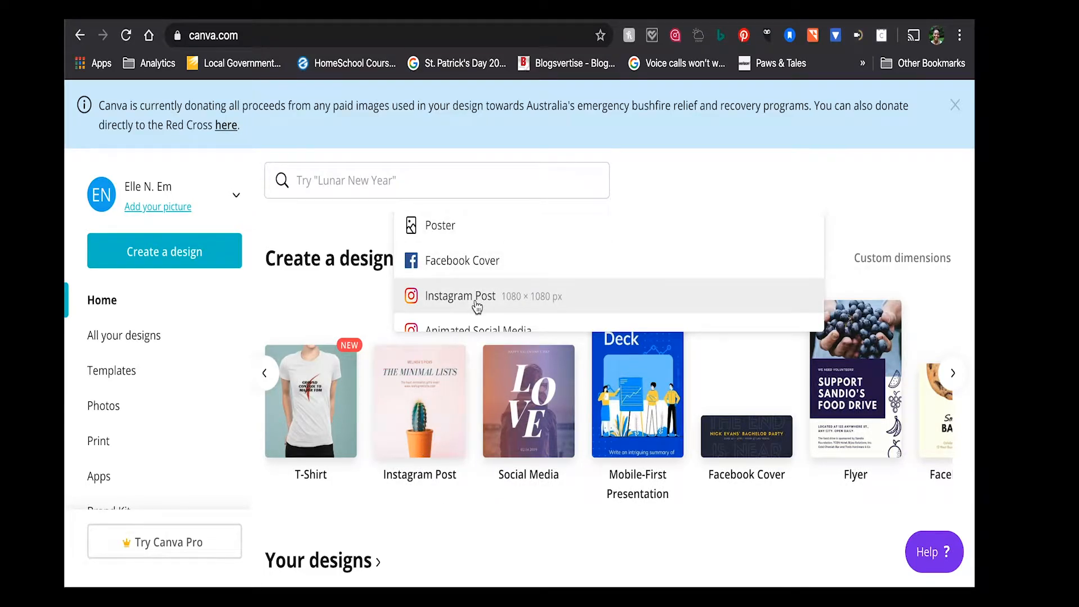
{"action": "scroll", "coordinate": [476, 306], "scroll_direction": "down", "scroll_amount": 2}
{"action": "scroll", "coordinate": [476, 306], "scroll_direction": "up", "scroll_amount": 1}
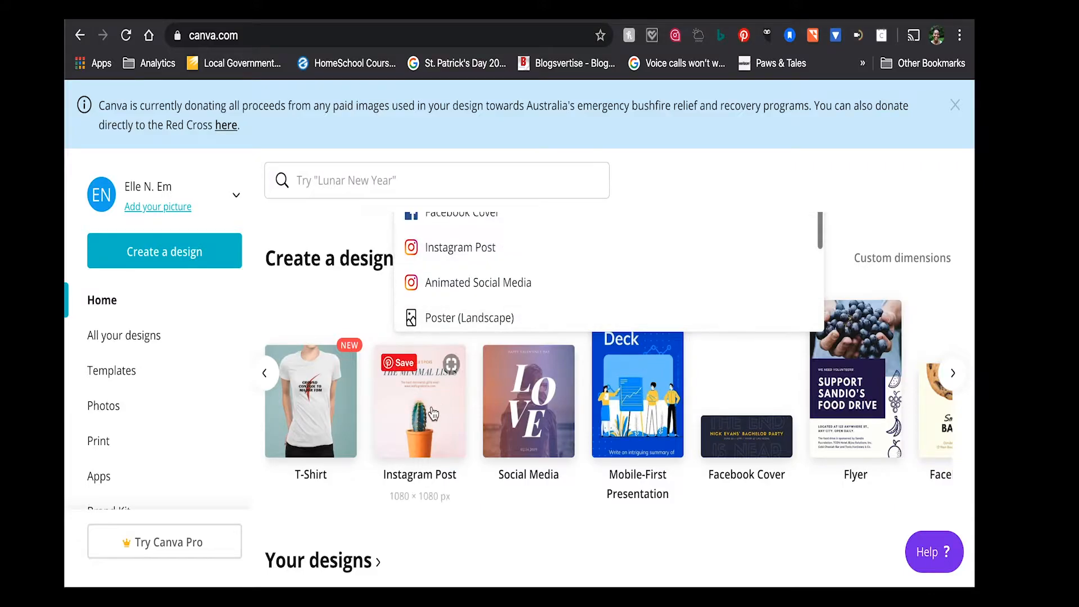
{"action": "scroll", "coordinate": [465, 313], "scroll_direction": "down", "scroll_amount": 2}
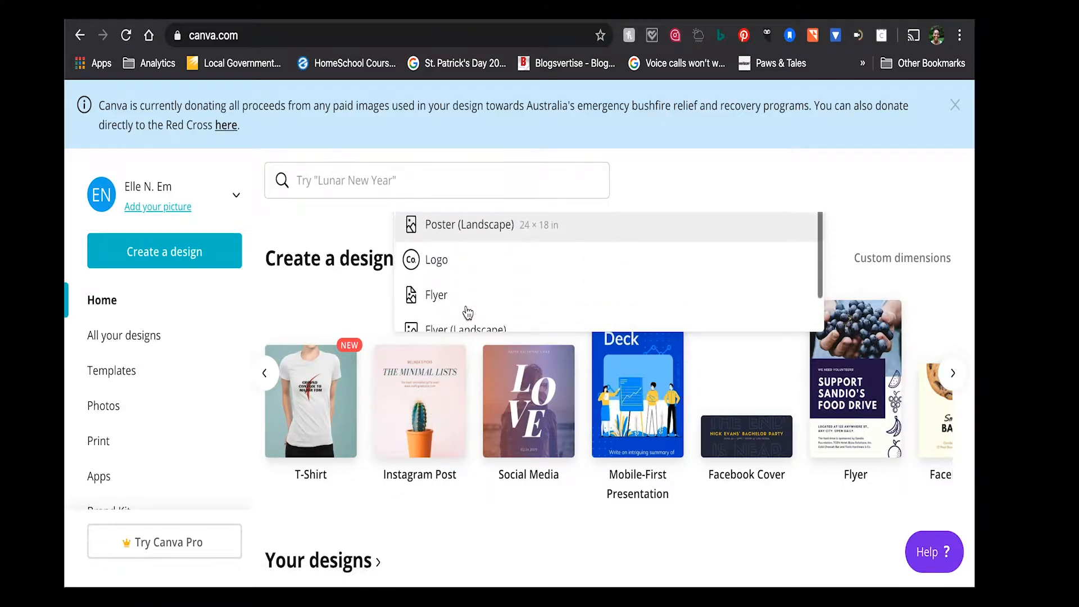
{"action": "scroll", "coordinate": [466, 312], "scroll_direction": "up", "scroll_amount": 4}
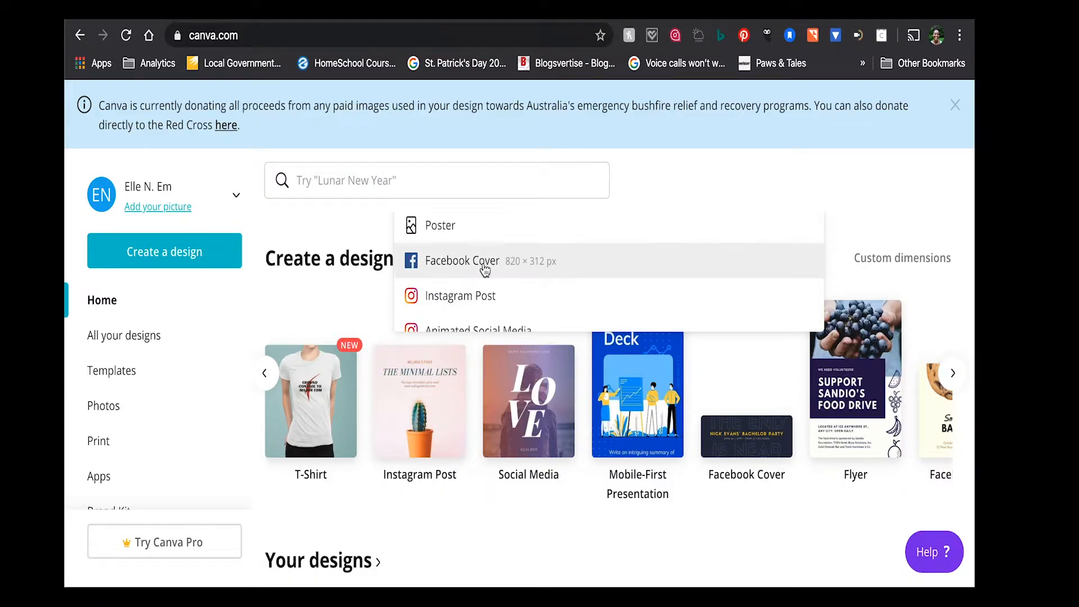
{"action": "scroll", "coordinate": [484, 269], "scroll_direction": "down", "scroll_amount": 3}
{"action": "scroll", "coordinate": [485, 270], "scroll_direction": "down", "scroll_amount": 3}
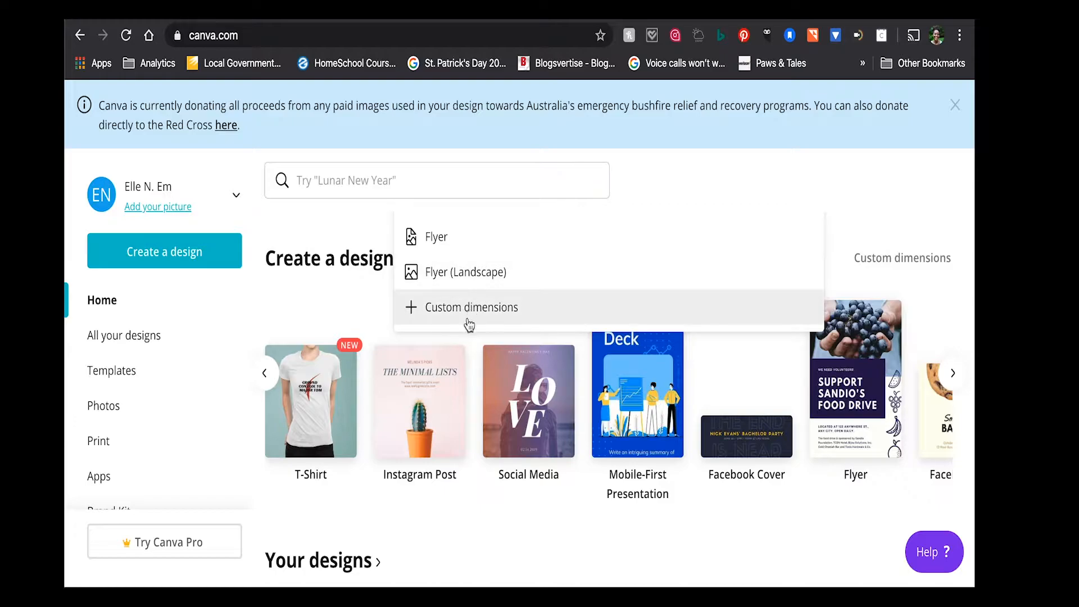
{"action": "left_click", "coordinate": [417, 412]}
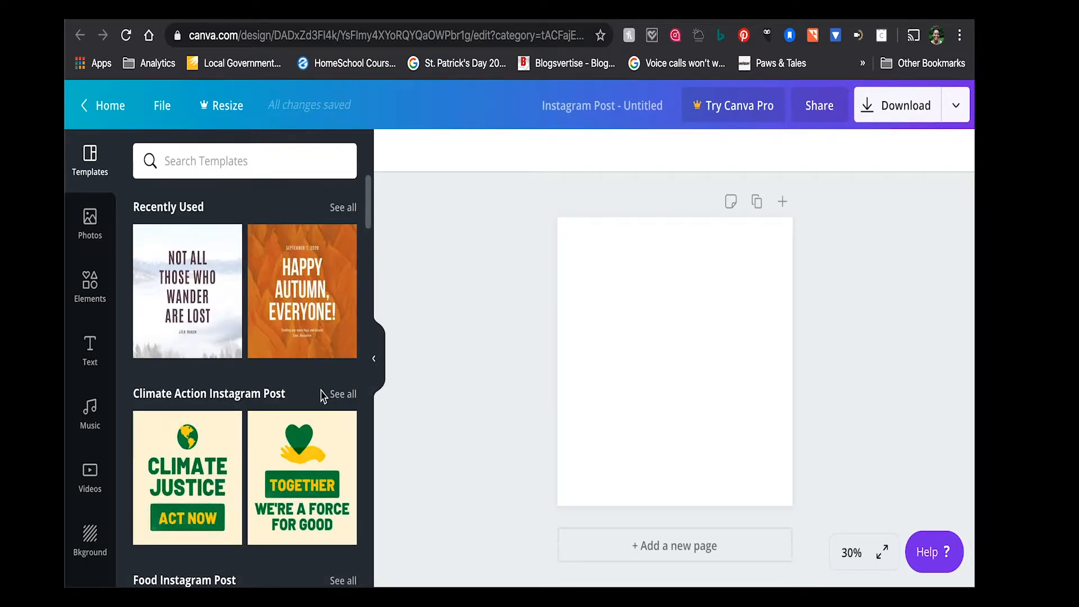
- Apply the "Not all those who wander are lost" template from the Winter Instagram Post collection to the blank page
{"action": "scroll", "coordinate": [264, 400], "scroll_direction": "down", "scroll_amount": 5}
{"action": "scroll", "coordinate": [265, 400], "scroll_direction": "down", "scroll_amount": 6}
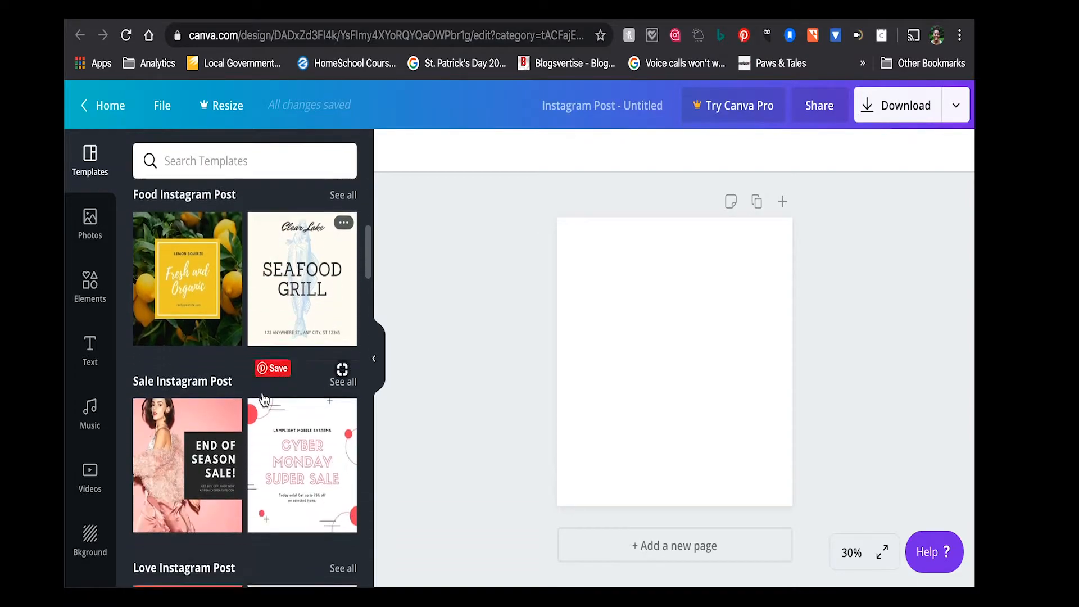
{"action": "scroll", "coordinate": [264, 399], "scroll_direction": "up", "scroll_amount": 2}
{"action": "scroll", "coordinate": [265, 400], "scroll_direction": "down", "scroll_amount": 3}
{"action": "scroll", "coordinate": [264, 400], "scroll_direction": "down", "scroll_amount": 1}
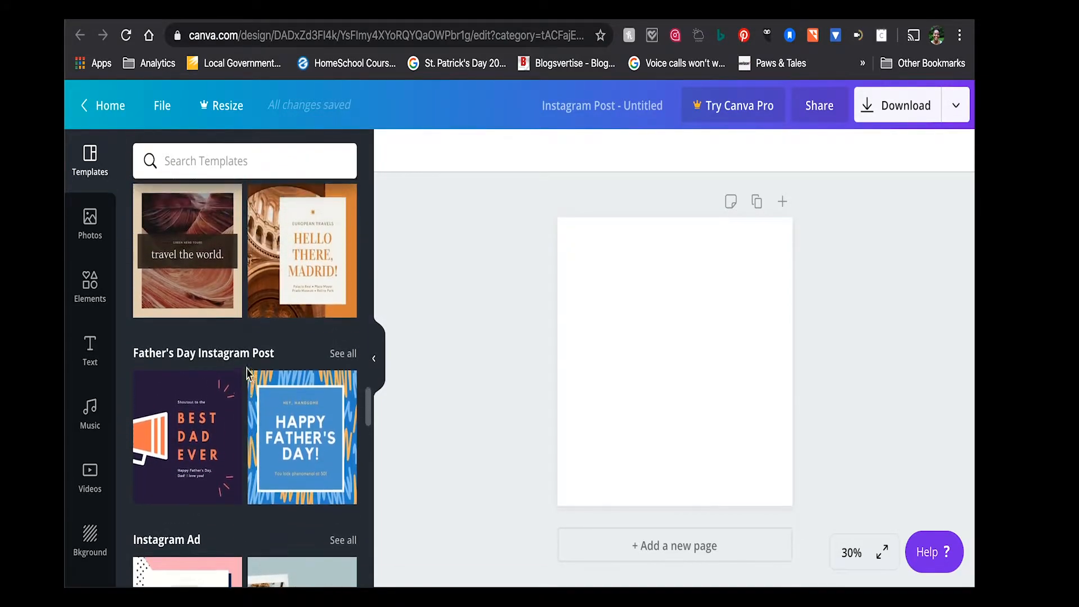
{"action": "scroll", "coordinate": [247, 374], "scroll_direction": "up", "scroll_amount": 6}
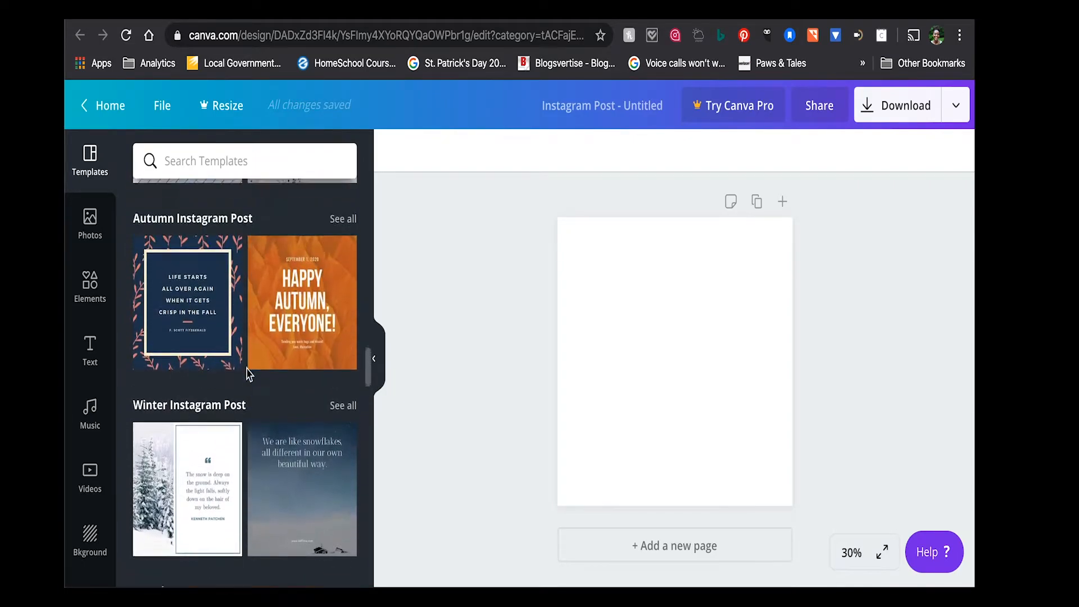
{"action": "scroll", "coordinate": [247, 373], "scroll_direction": "up", "scroll_amount": 1}
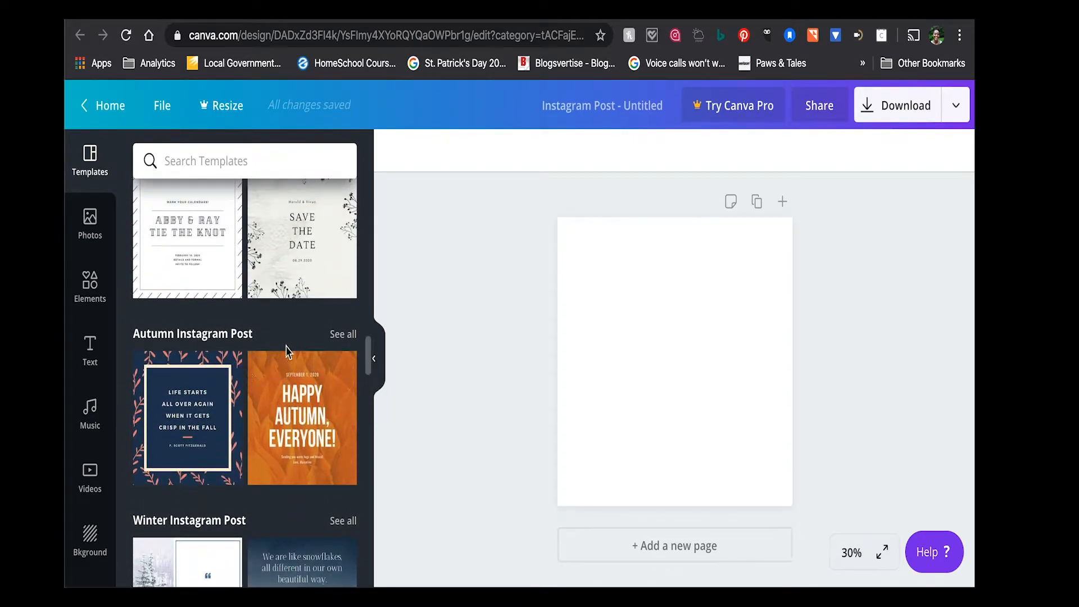
{"action": "scroll", "coordinate": [304, 365], "scroll_direction": "down", "scroll_amount": 3}
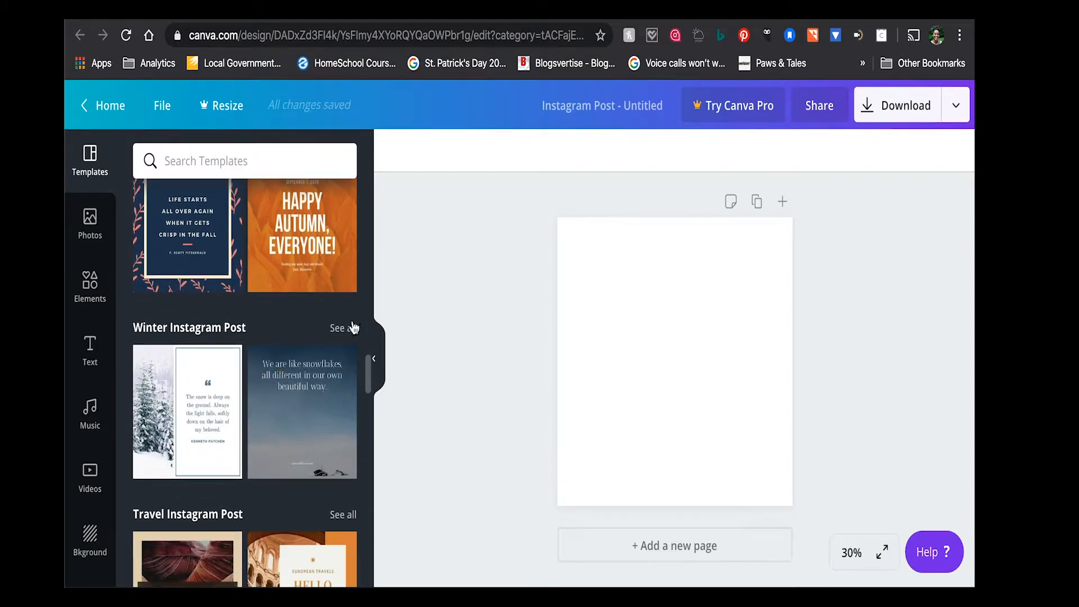
{"action": "left_click", "coordinate": [352, 328]}
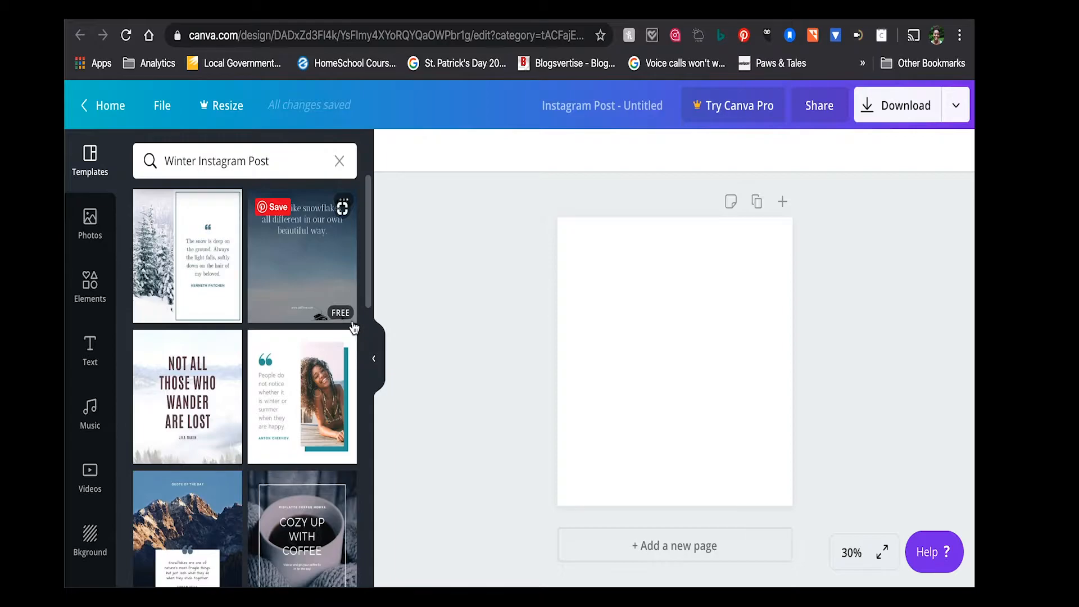
{"action": "left_click", "coordinate": [209, 383]}
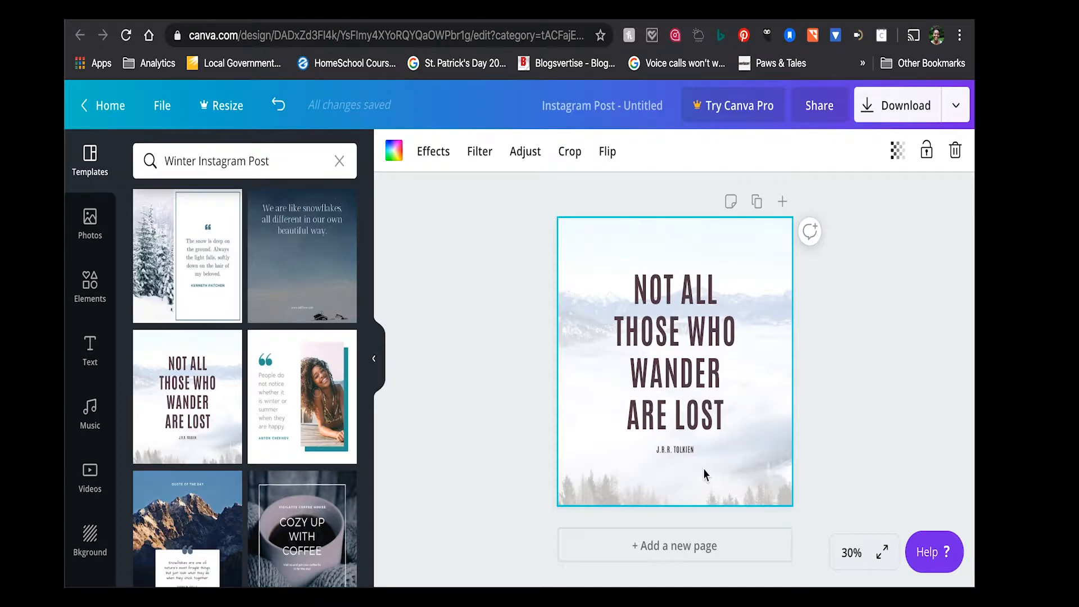
- Replace the template's mountain background photo with the solid coral red background colour
{"action": "left_click", "coordinate": [95, 567]}
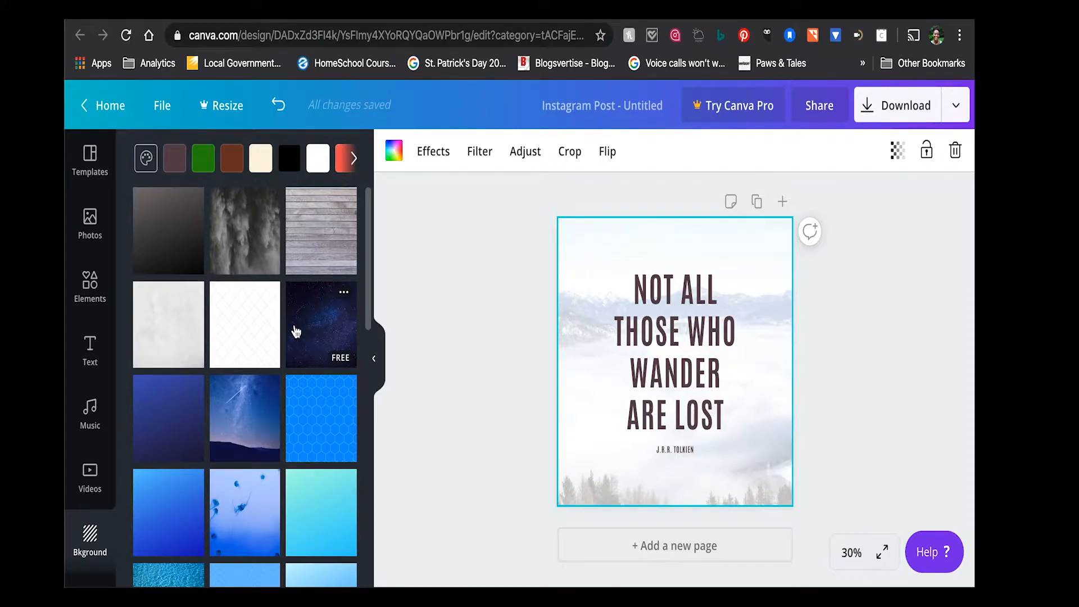
{"action": "scroll", "coordinate": [326, 164], "scroll_direction": "right", "scroll_amount": 2}
{"action": "scroll", "coordinate": [326, 165], "scroll_direction": "right", "scroll_amount": 4}
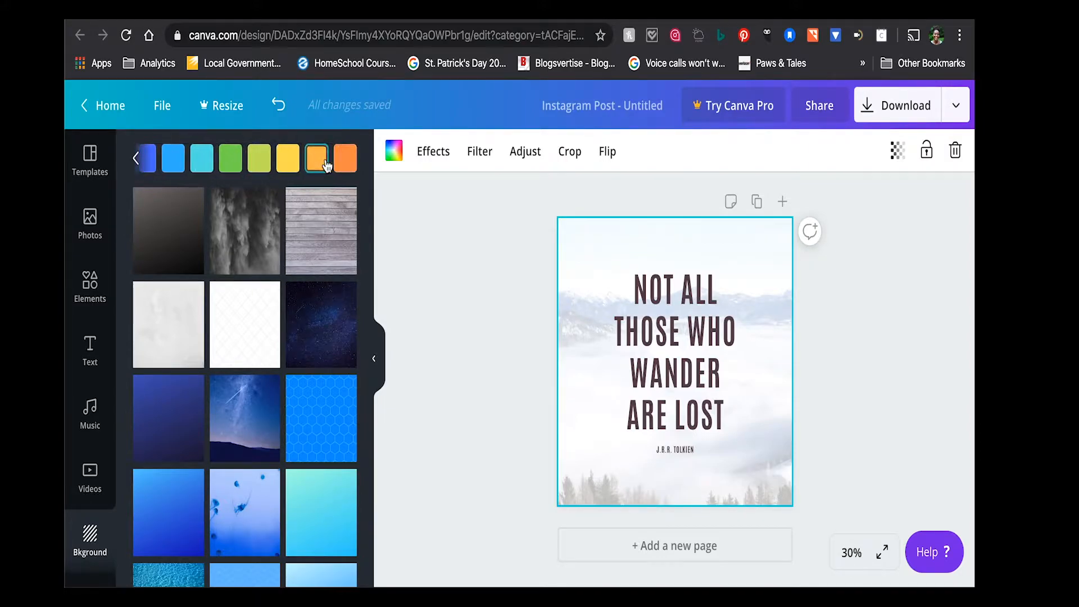
{"action": "scroll", "coordinate": [241, 164], "scroll_direction": "left", "scroll_amount": 6}
{"action": "scroll", "coordinate": [233, 165], "scroll_direction": "right", "scroll_amount": 5}
{"action": "scroll", "coordinate": [233, 165], "scroll_direction": "left", "scroll_amount": 1}
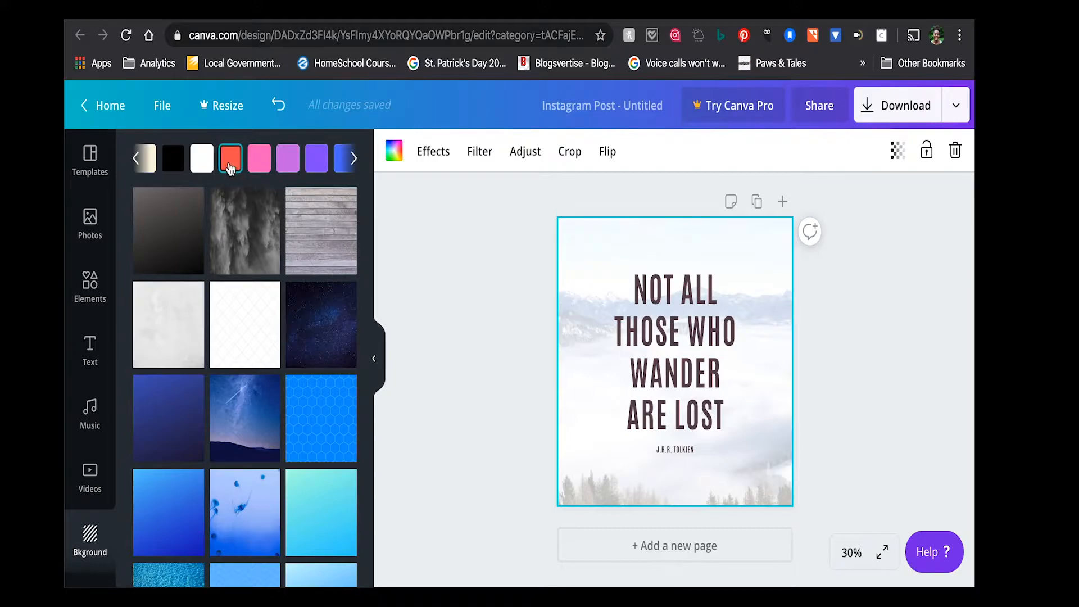
{"action": "left_click", "coordinate": [230, 160]}
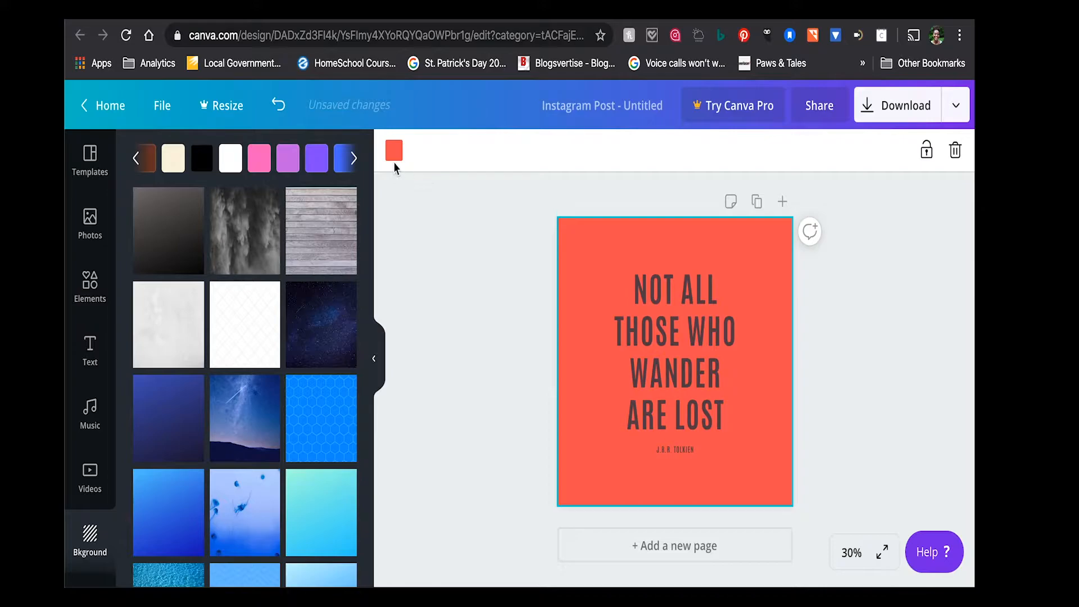
- Search the colours for "neon pink" and set the background to the bright pink of the Neon Pop palette
{"action": "left_click", "coordinate": [394, 155]}
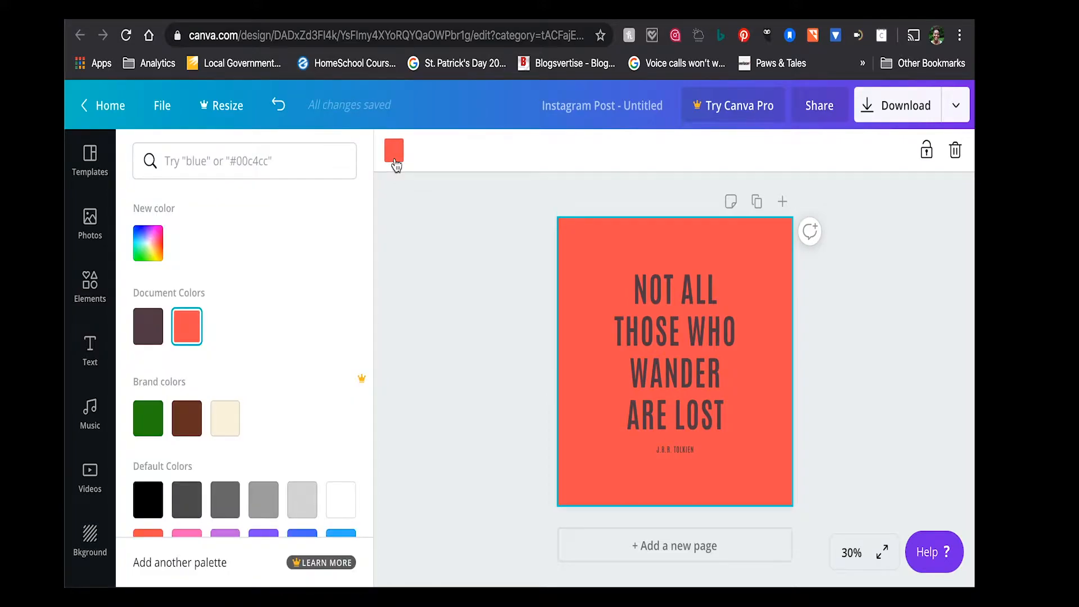
{"action": "left_click", "coordinate": [240, 168]}
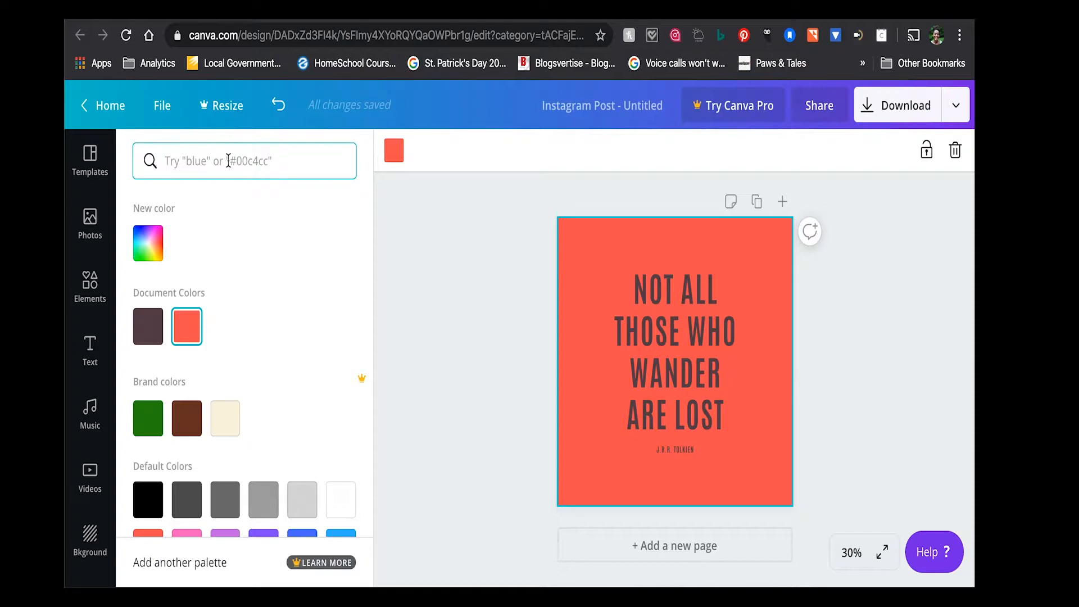
{"action": "type", "text": "neon"}
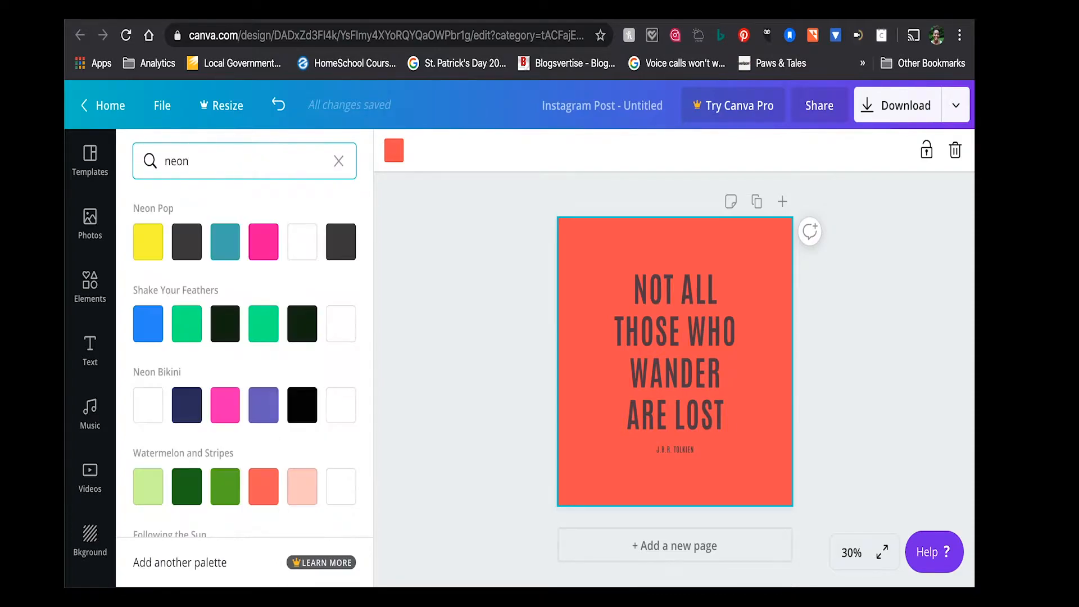
{"action": "type", "text": " pink"}
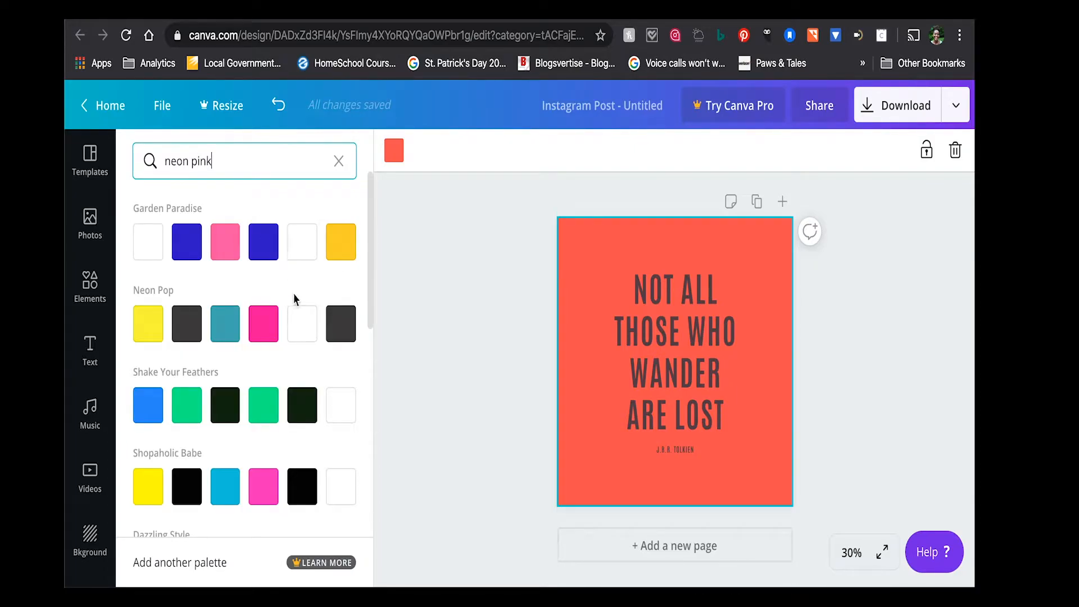
{"action": "left_click", "coordinate": [270, 323]}
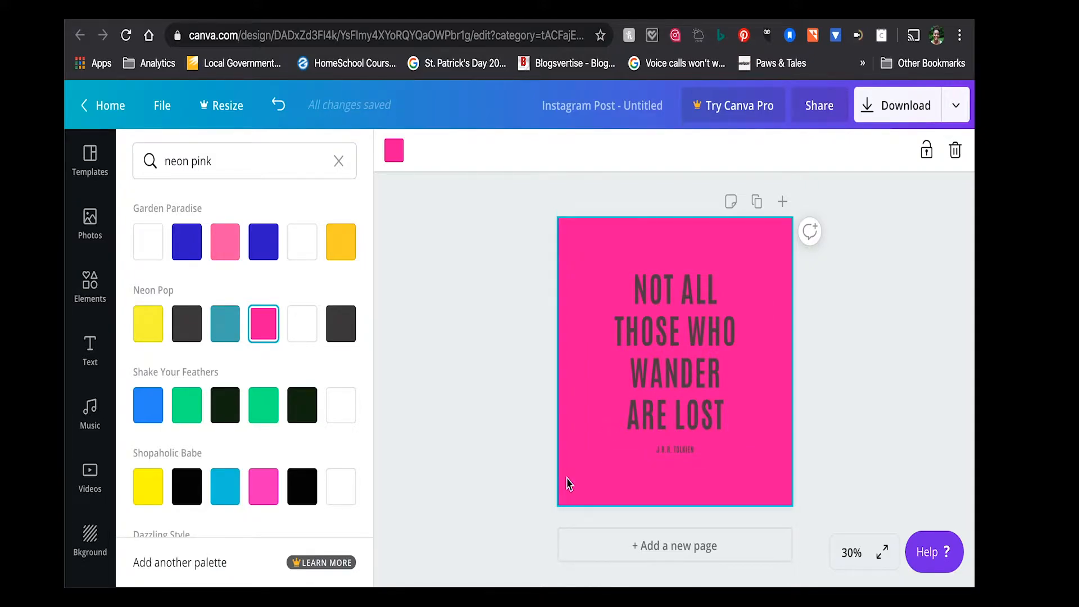
- Browse the ready-made backgrounds and apply the free peach-to-pink gradient to the page
{"action": "left_click", "coordinate": [614, 480]}
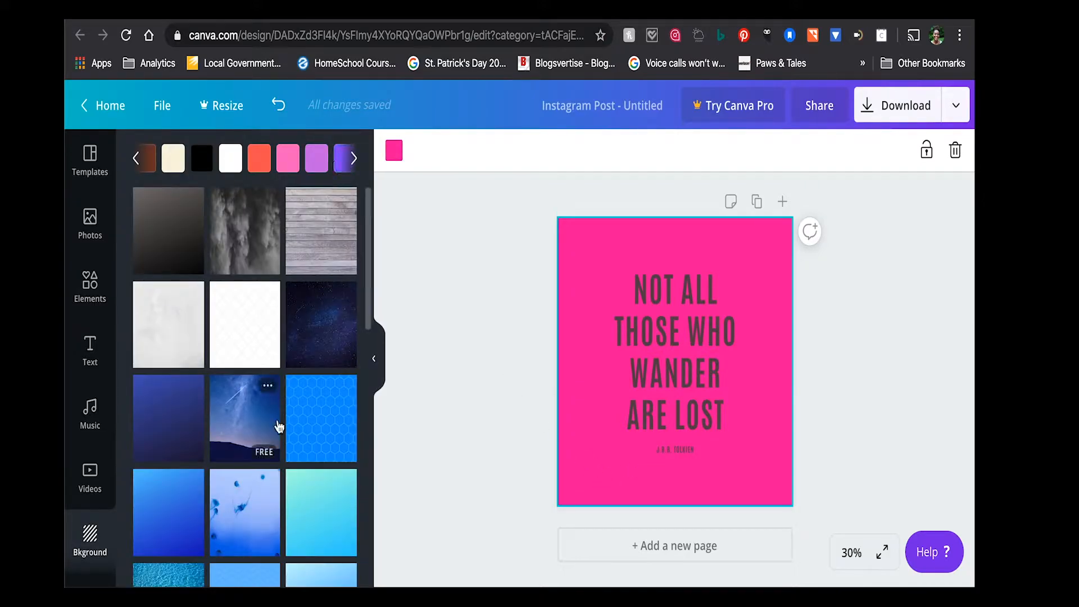
{"action": "scroll", "coordinate": [277, 426], "scroll_direction": "down", "scroll_amount": 3}
{"action": "scroll", "coordinate": [273, 482], "scroll_direction": "down", "scroll_amount": 8}
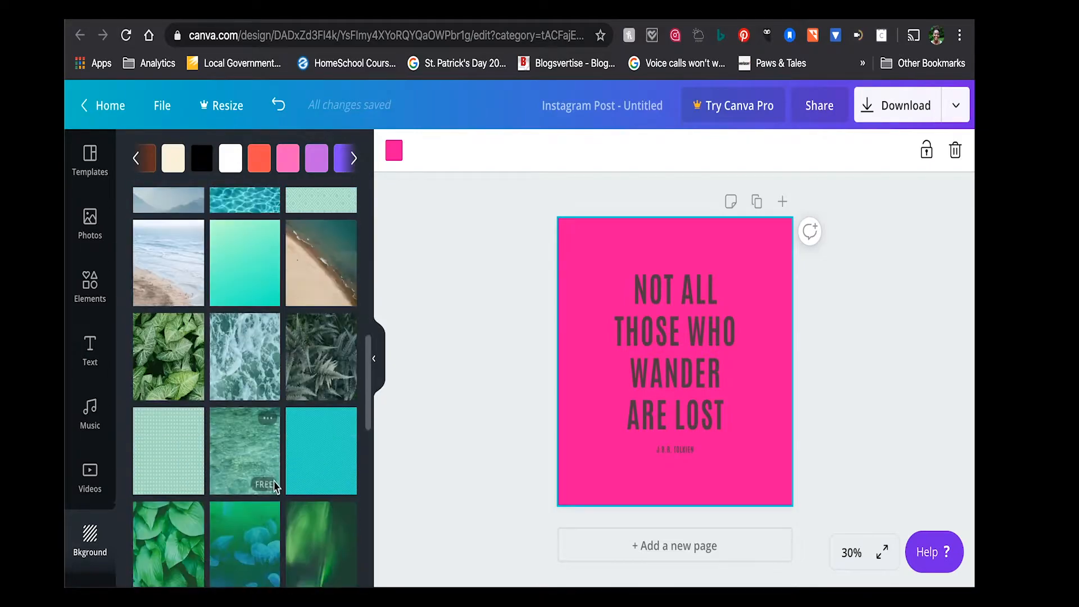
{"action": "scroll", "coordinate": [275, 486], "scroll_direction": "up", "scroll_amount": 10}
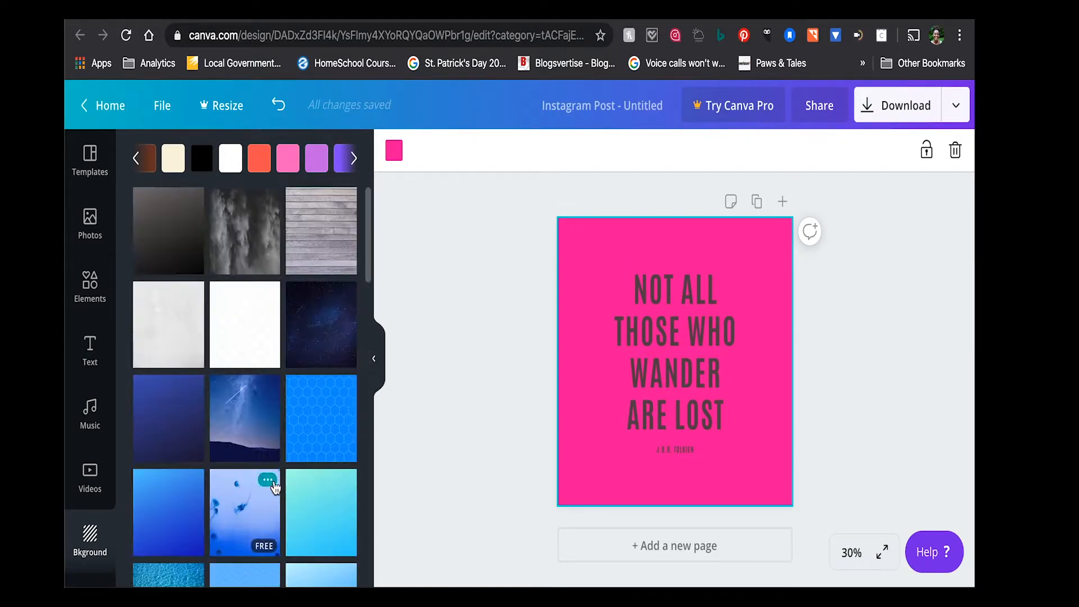
{"action": "scroll", "coordinate": [276, 486], "scroll_direction": "down", "scroll_amount": 8}
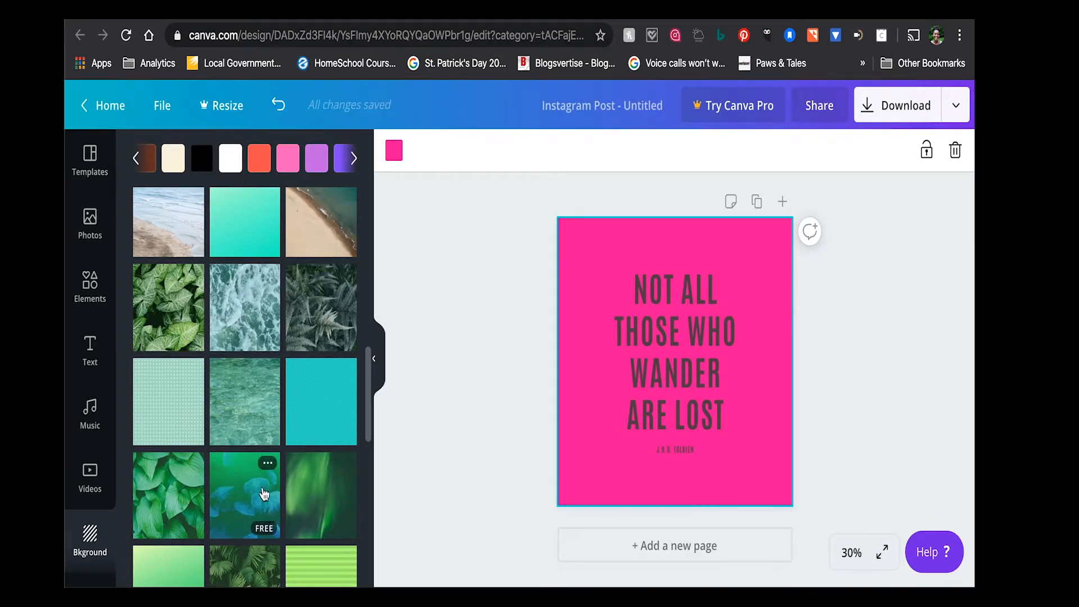
{"action": "scroll", "coordinate": [267, 506], "scroll_direction": "down", "scroll_amount": 2}
{"action": "scroll", "coordinate": [264, 493], "scroll_direction": "down", "scroll_amount": 8}
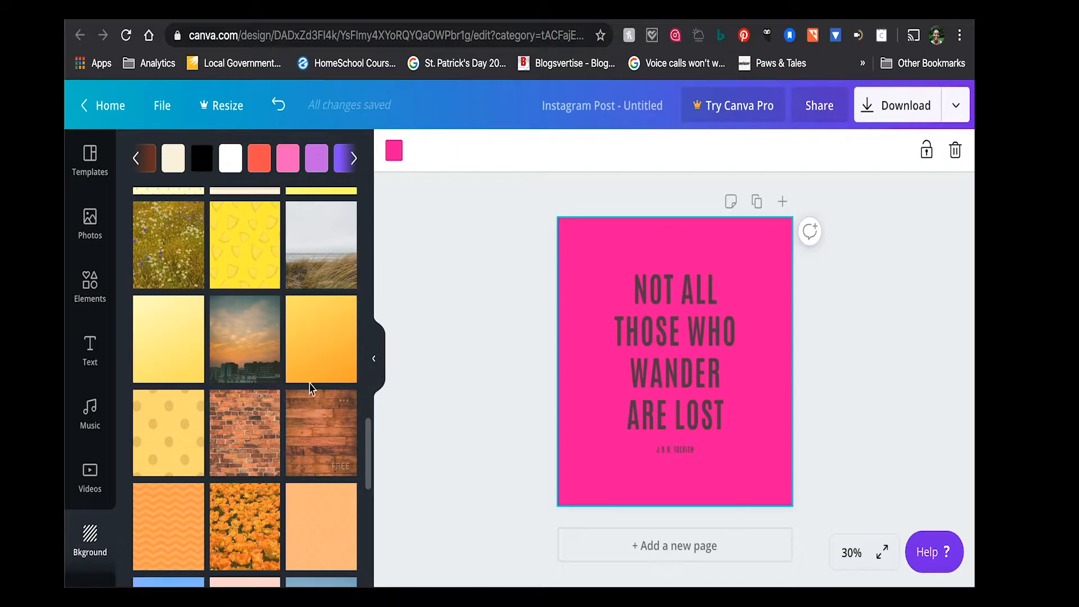
{"action": "scroll", "coordinate": [322, 353], "scroll_direction": "down", "scroll_amount": 7}
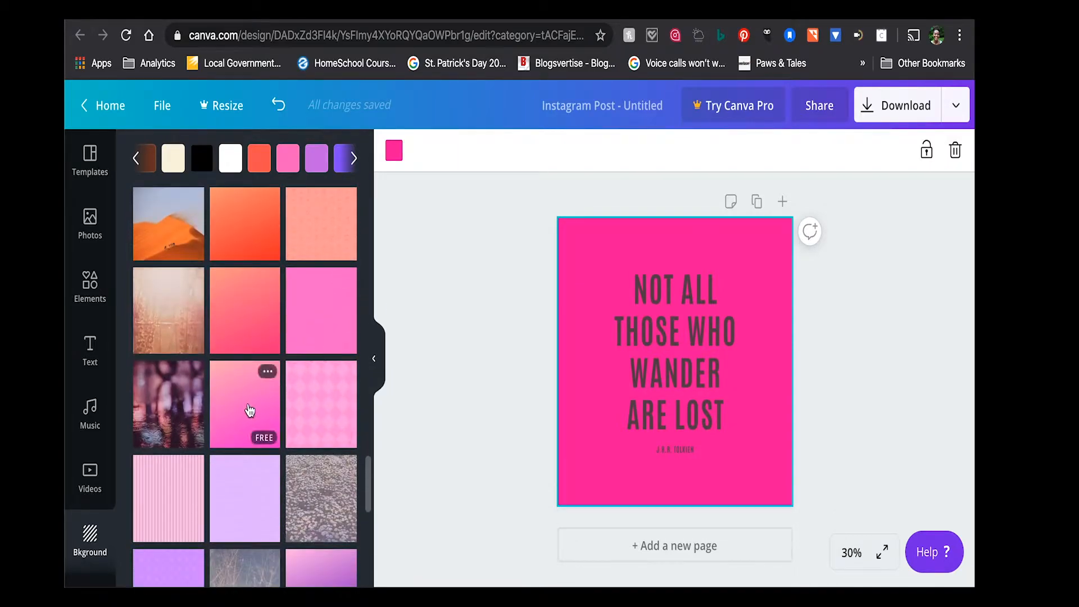
{"action": "left_click", "coordinate": [250, 411]}
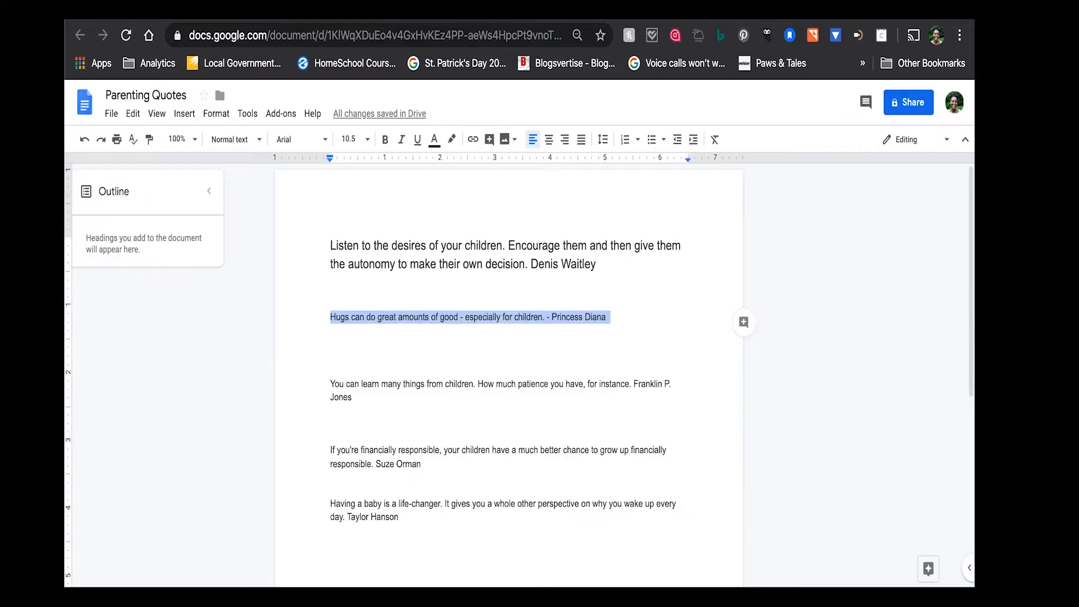
- Copy the Princess Diana hugs quote from the Parenting Quotes document and paste it over the main text of the Canva design
{"action": "triple_click", "coordinate": [427, 316]}
{"action": "key", "text": "ctrl+Tab"}
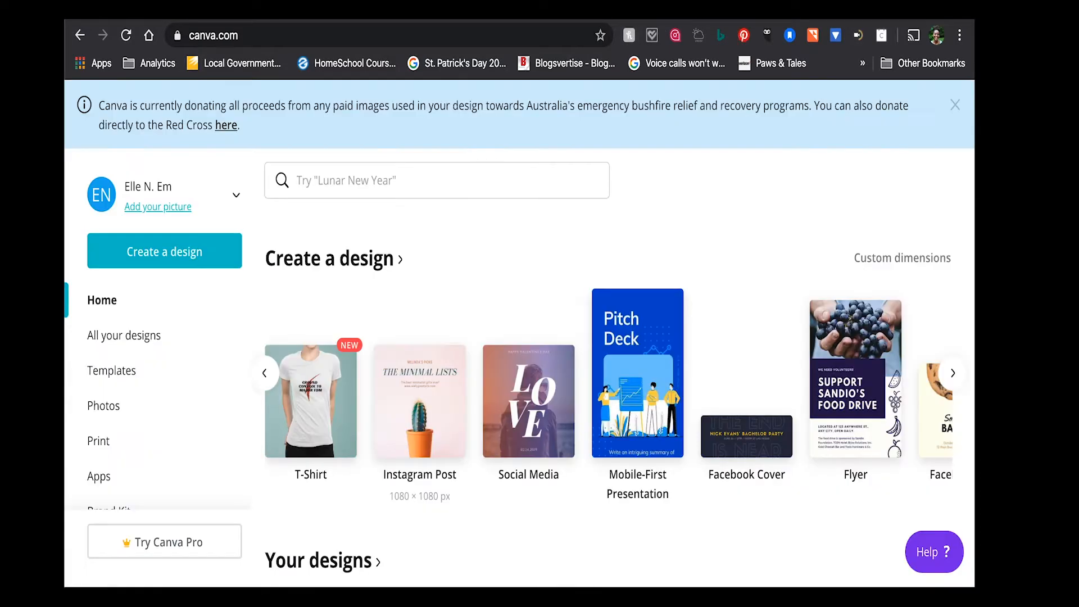
{"action": "left_click", "coordinate": [834, 14]}
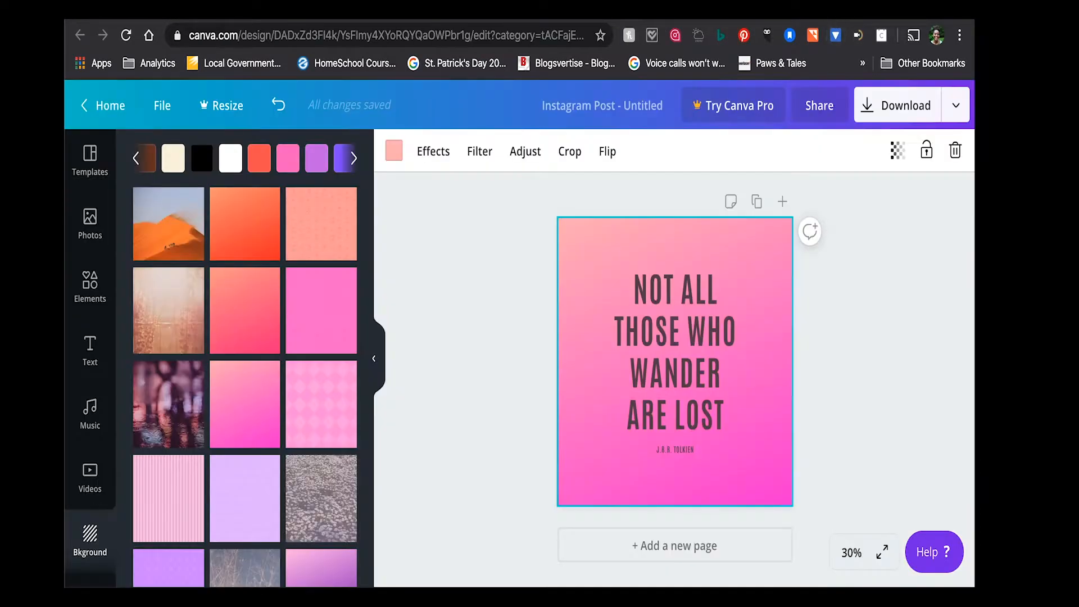
{"action": "left_click", "coordinate": [650, 386]}
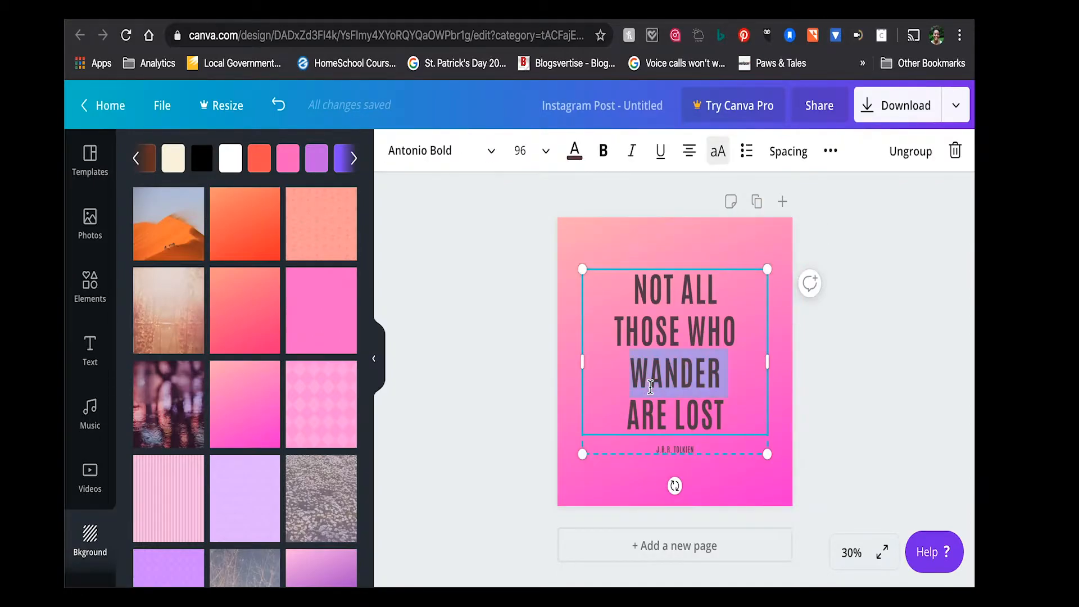
{"action": "double_click", "coordinate": [650, 386]}
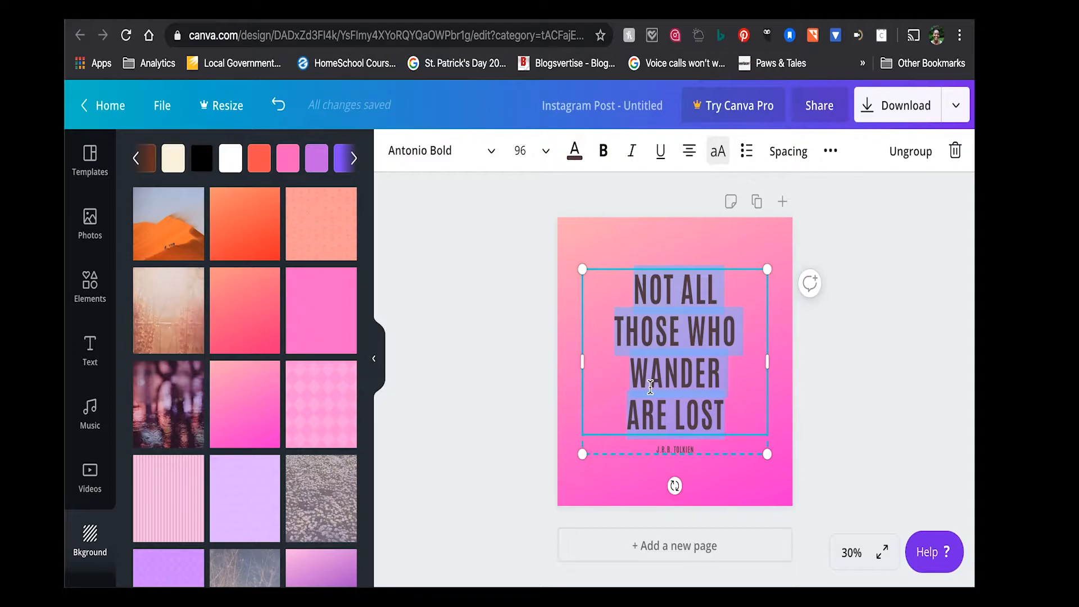
{"action": "type", "text": "HUGS CAN DO GREAT AMOUNTS OF GOOD - ESPECIALLY FOR CHILDREN. - PRINCESS DIANA"}
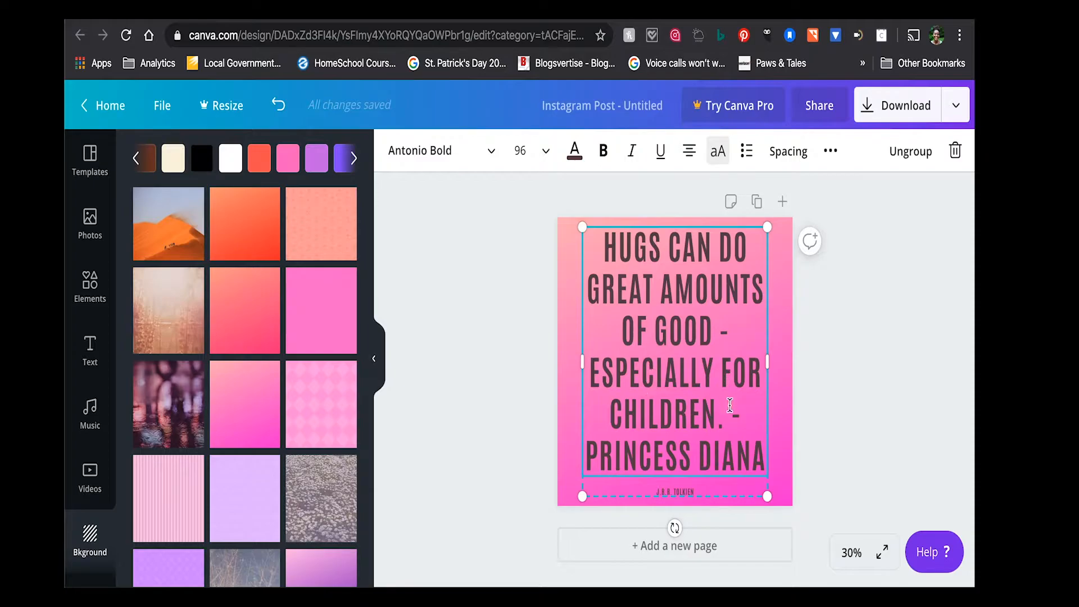
- Remove "- Princess Diana" from the end of the quote and replace the small J.R.R. Tolkien attribution with it
{"action": "left_click_drag", "start_coordinate": [730, 417], "coordinate": [764, 469]}
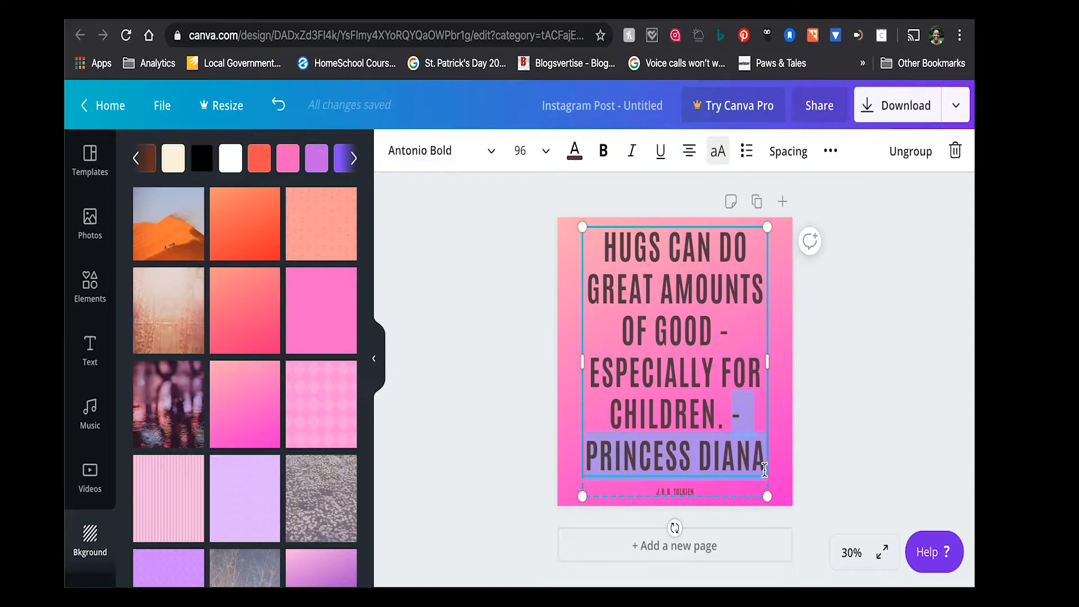
{"action": "key", "text": "BackSpace"}
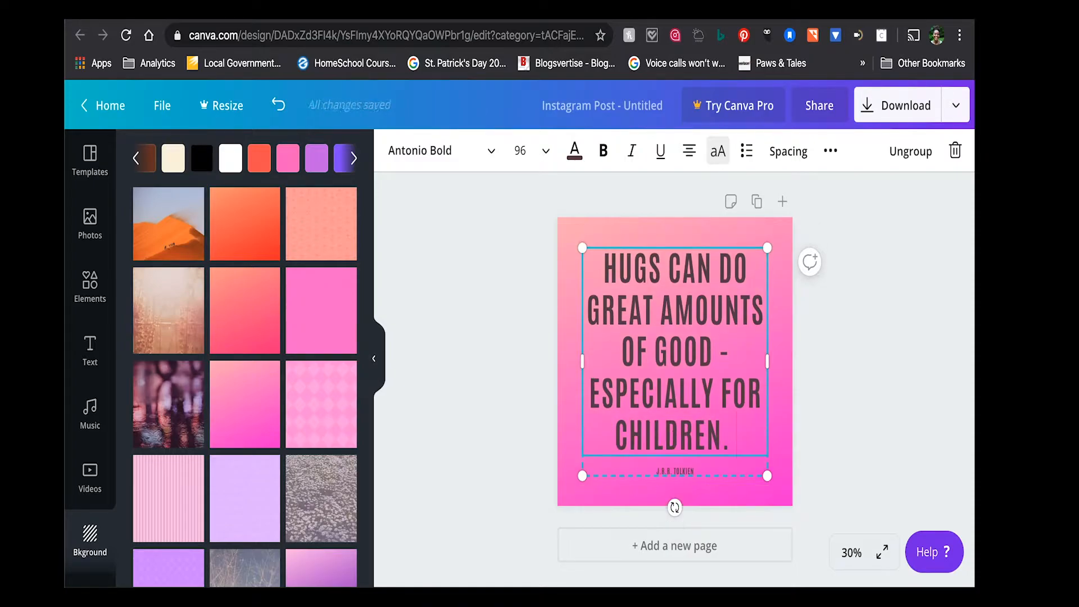
{"action": "key", "text": "BackSpace"}
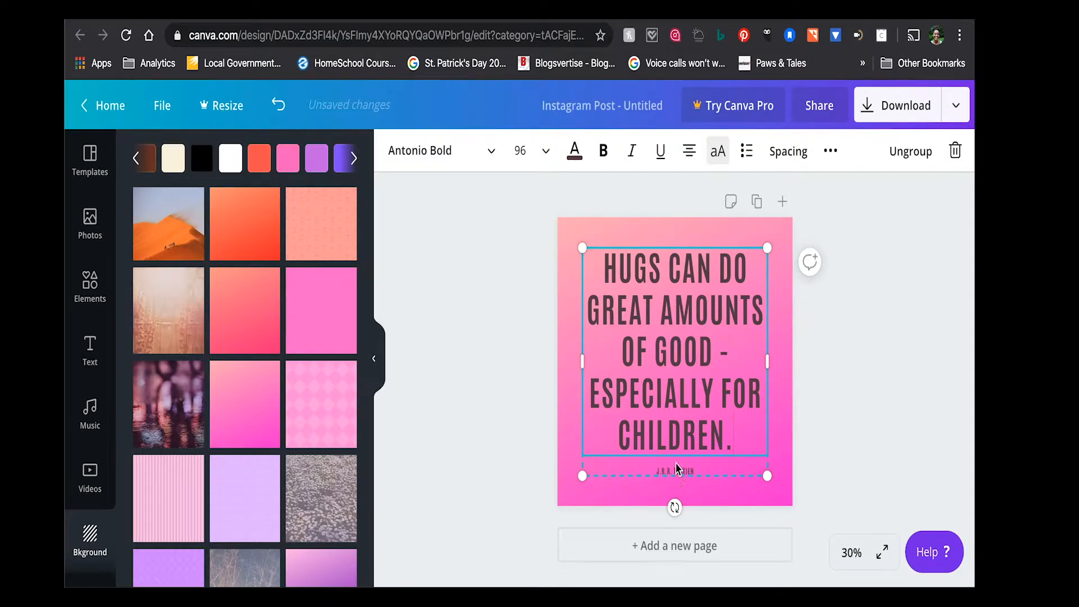
{"action": "left_click", "coordinate": [678, 471]}
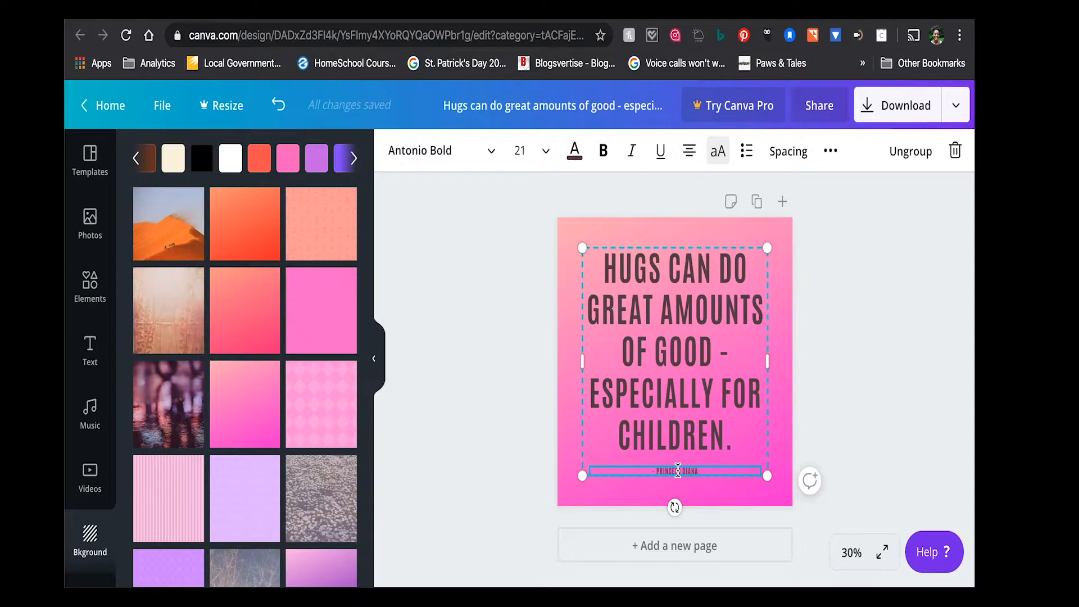
- Enclose the whole quote in double quotation marks, before "Hugs" and after "children."
{"action": "left_click", "coordinate": [611, 271]}
{"action": "left_click", "coordinate": [609, 264]}
{"action": "left_click", "coordinate": [609, 265]}
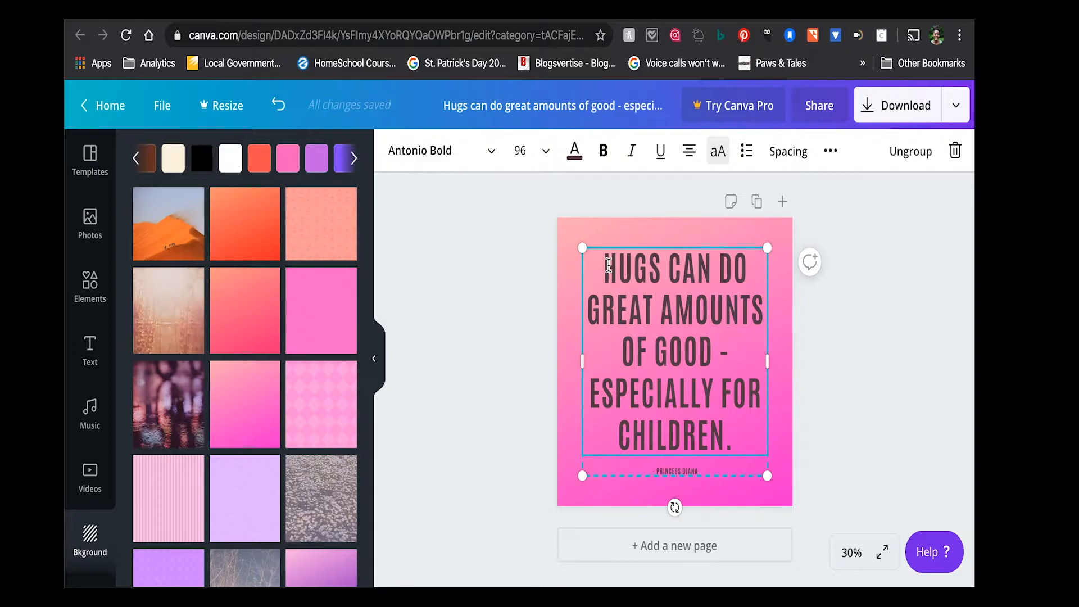
{"action": "type", "text": "\""}
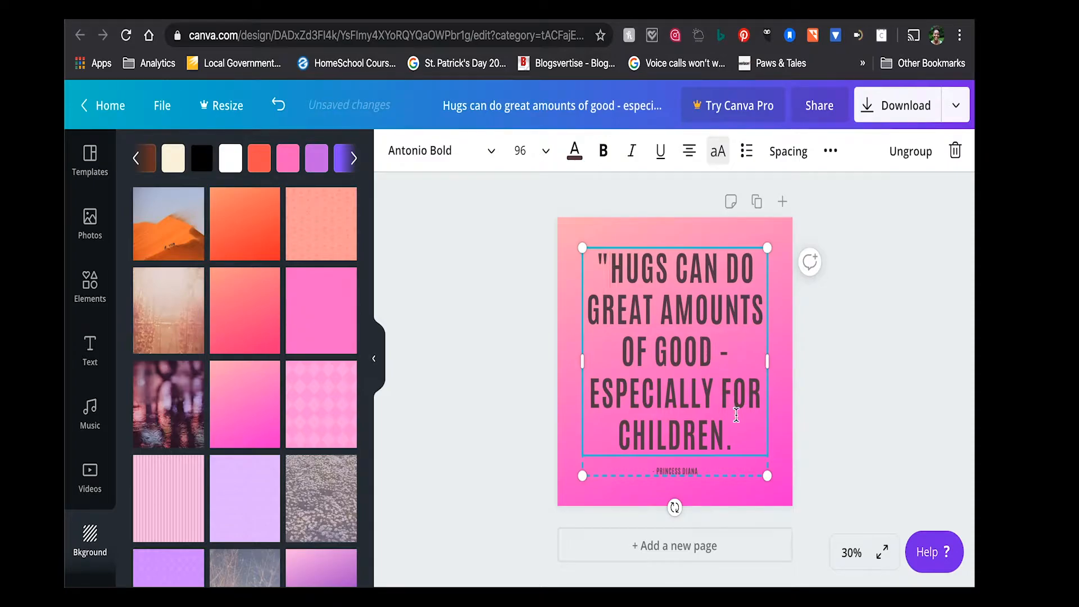
{"action": "left_click", "coordinate": [737, 441]}
{"action": "type", "text": "\""}
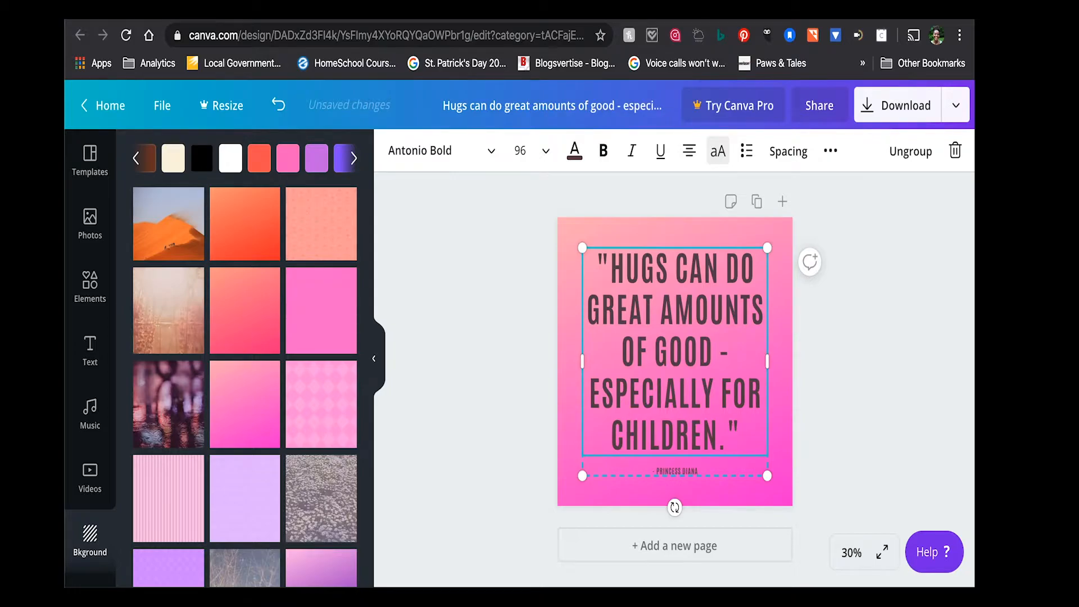
- Enlarge the "- Princess Diana" attribution line to font size 28
{"action": "left_click", "coordinate": [680, 470]}
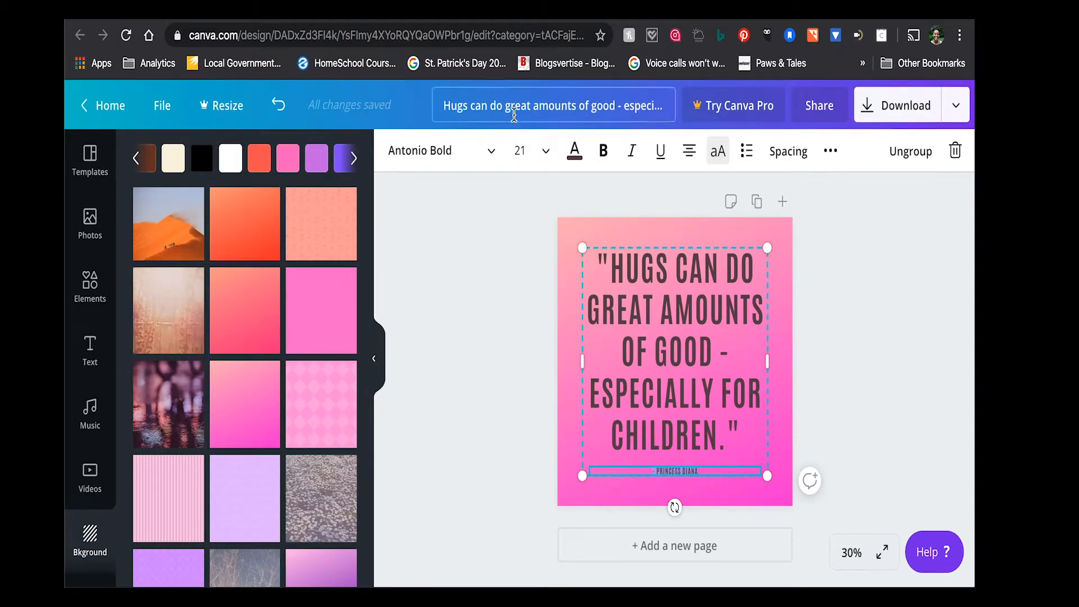
{"action": "left_click", "coordinate": [541, 163]}
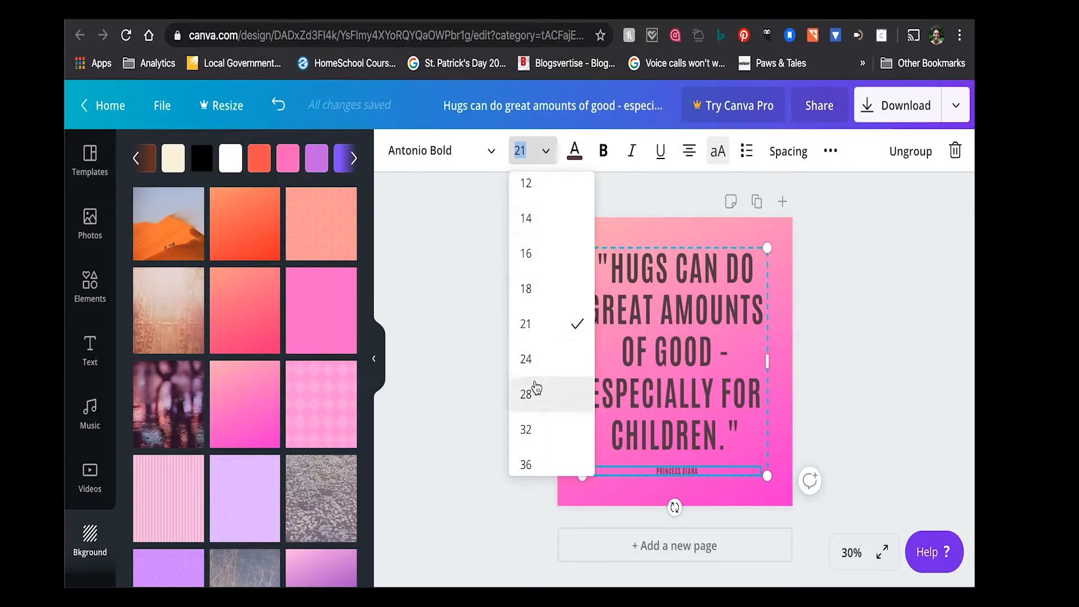
{"action": "left_click", "coordinate": [540, 359]}
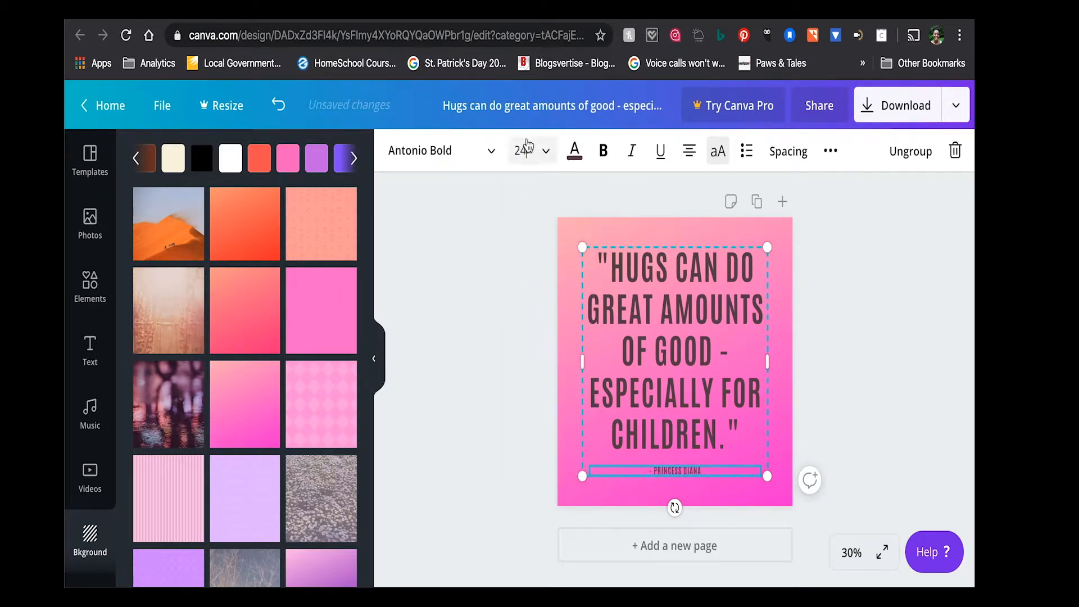
{"action": "left_click", "coordinate": [544, 153]}
{"action": "left_click", "coordinate": [544, 365]}
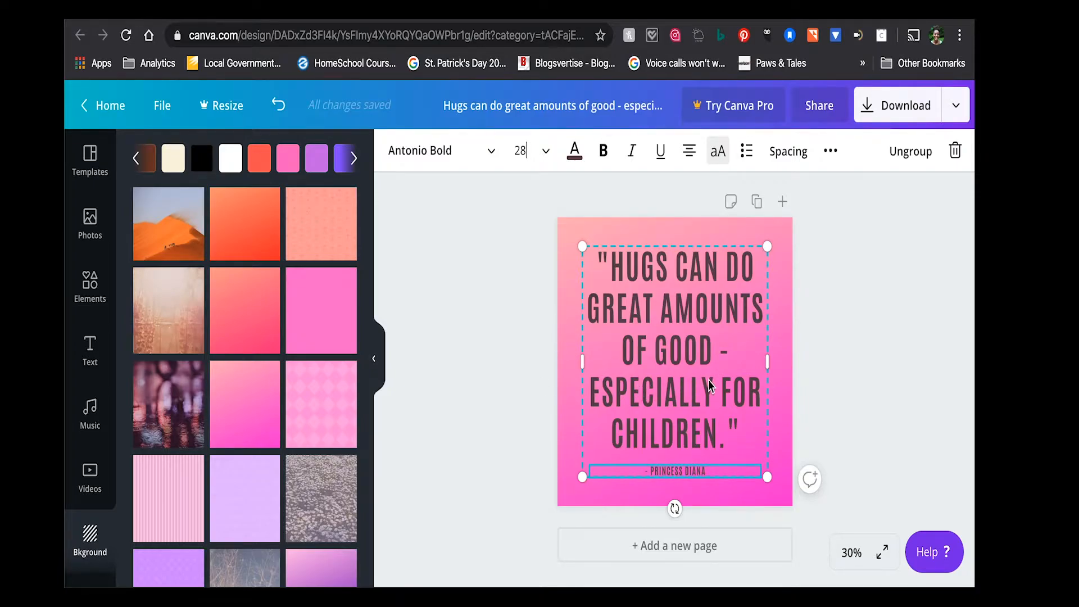
- Try the Abys font on the whole quote text and undo the font change
{"action": "left_click", "coordinate": [637, 312]}
{"action": "left_click", "coordinate": [637, 309]}
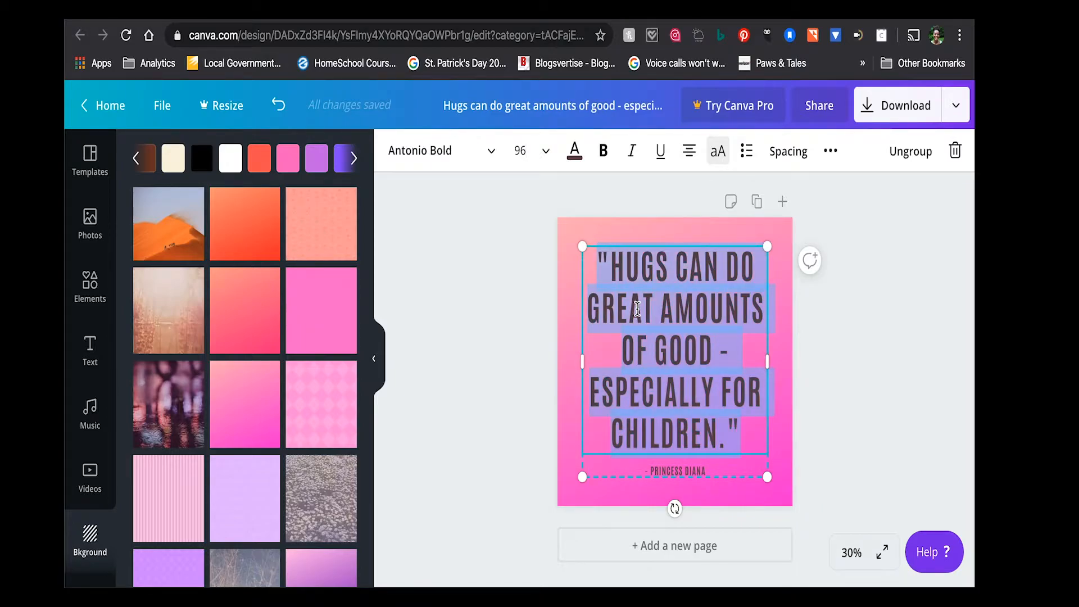
{"action": "left_click", "coordinate": [466, 158]}
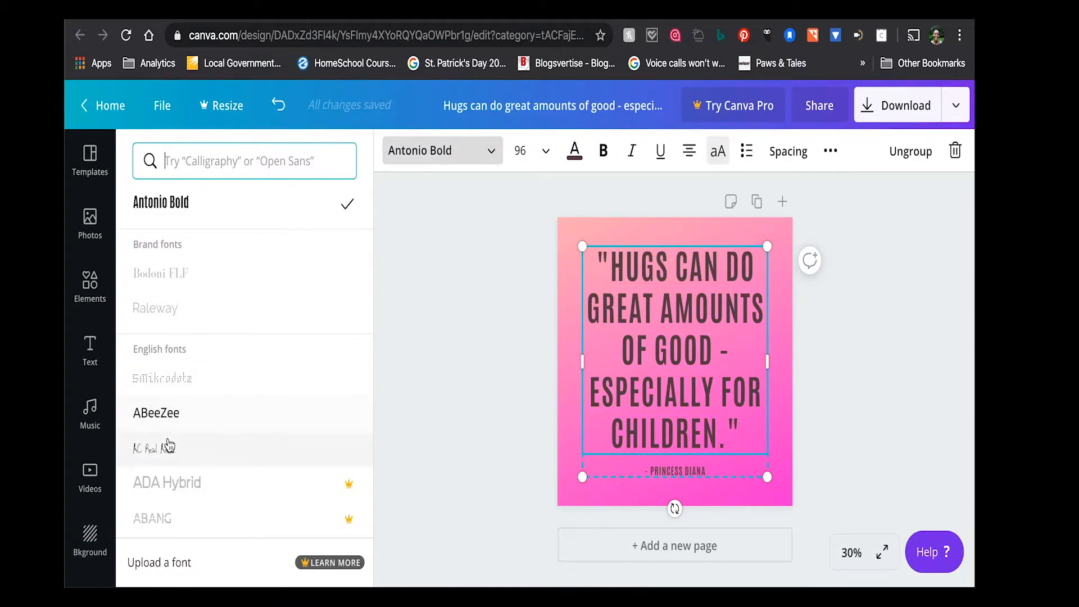
{"action": "scroll", "coordinate": [180, 481], "scroll_direction": "down", "scroll_amount": 5}
{"action": "scroll", "coordinate": [180, 481], "scroll_direction": "down", "scroll_amount": 6}
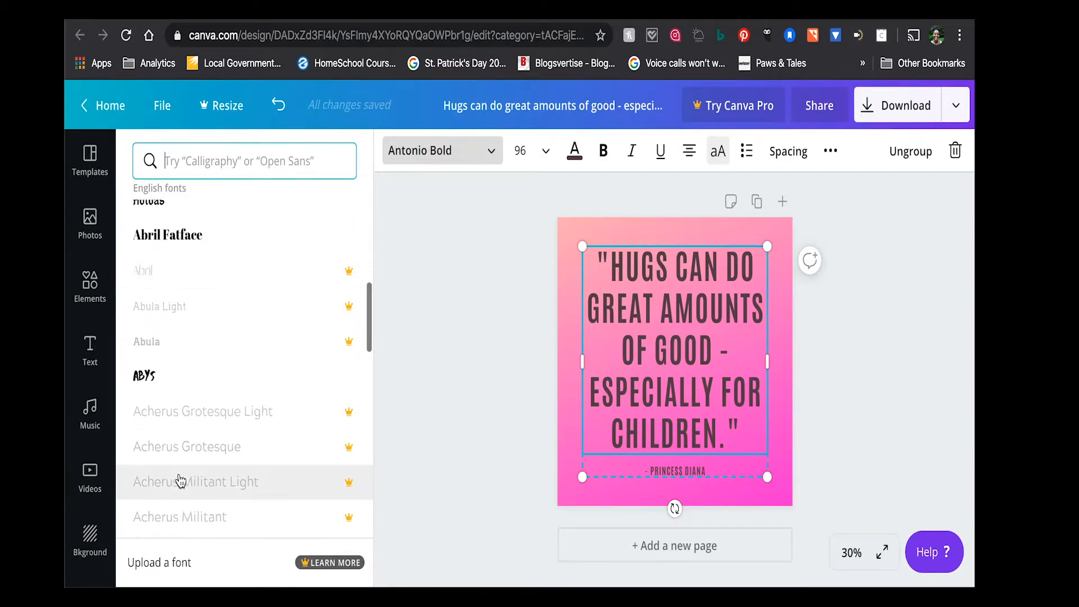
{"action": "left_click", "coordinate": [197, 385]}
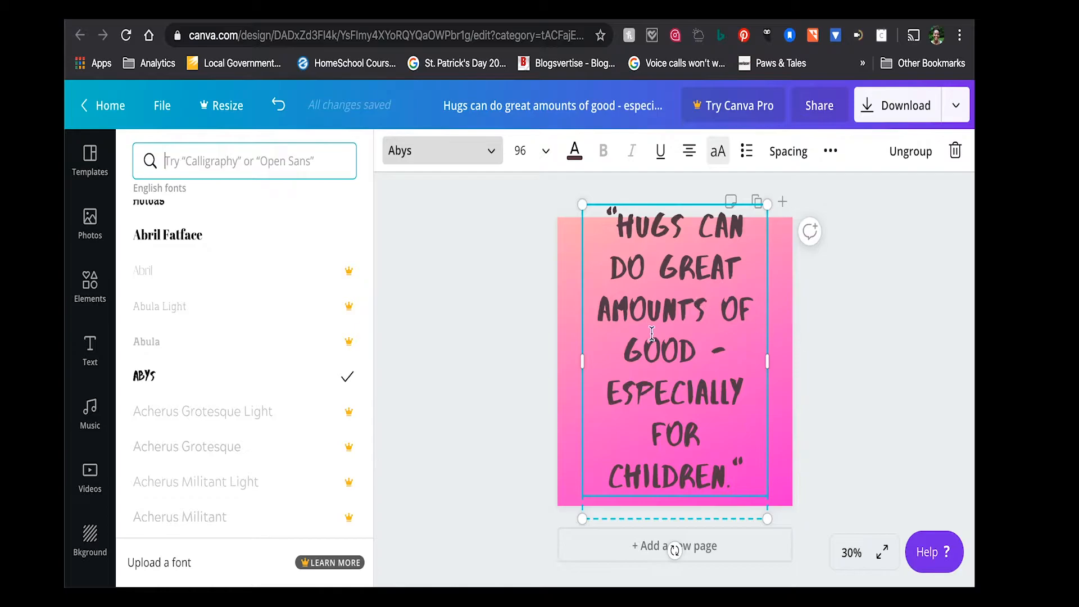
{"action": "left_click", "coordinate": [280, 106]}
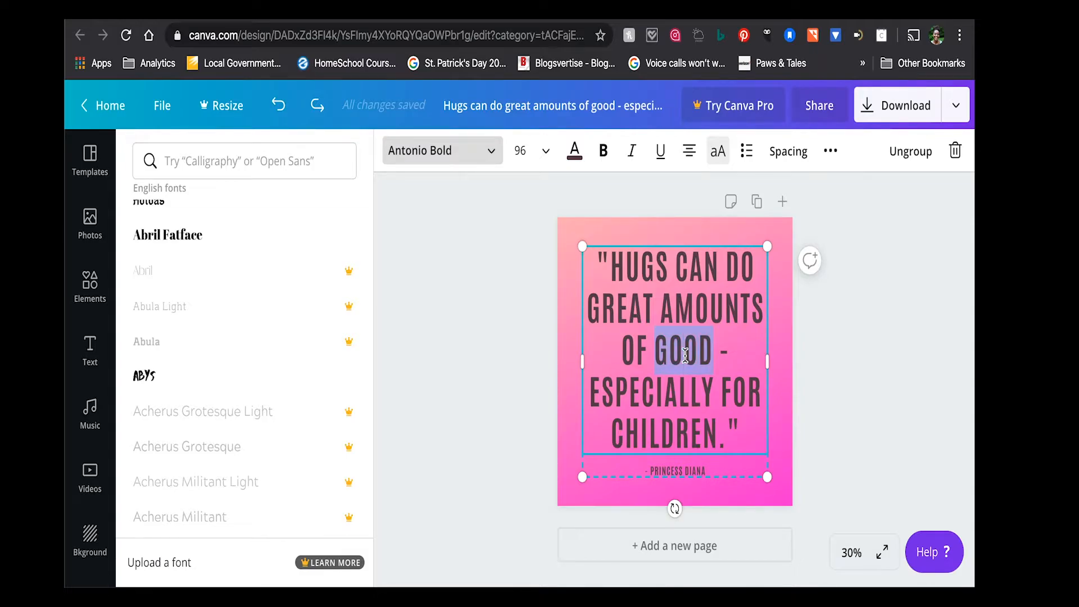
- Delete "of good -" from the middle of the quote and insert a blank line in its place
{"action": "left_click_drag", "start_coordinate": [621, 351], "coordinate": [736, 351]}
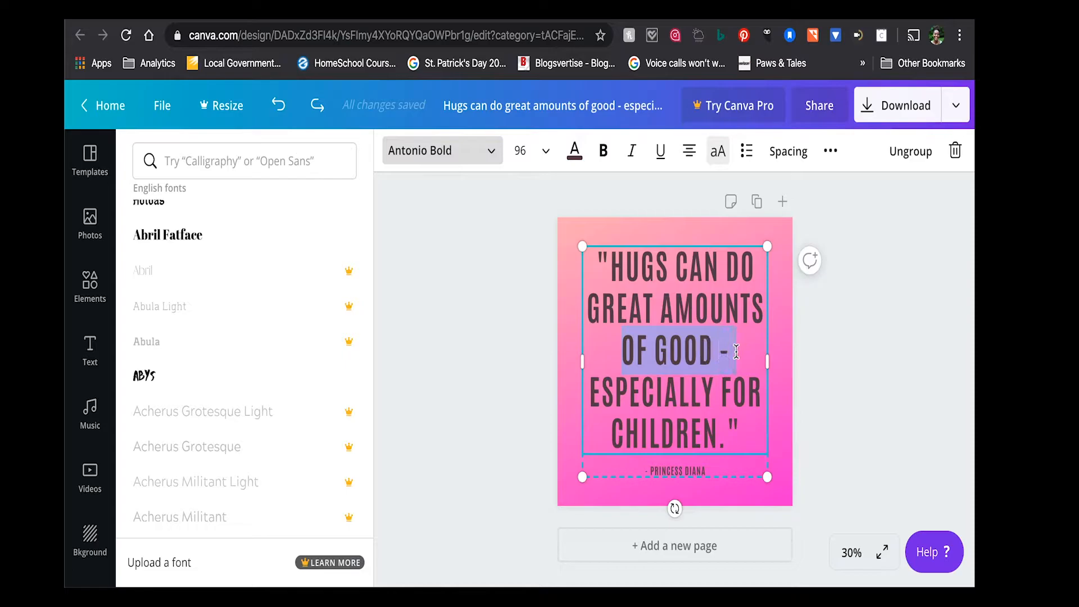
{"action": "key", "text": "BackSpace"}
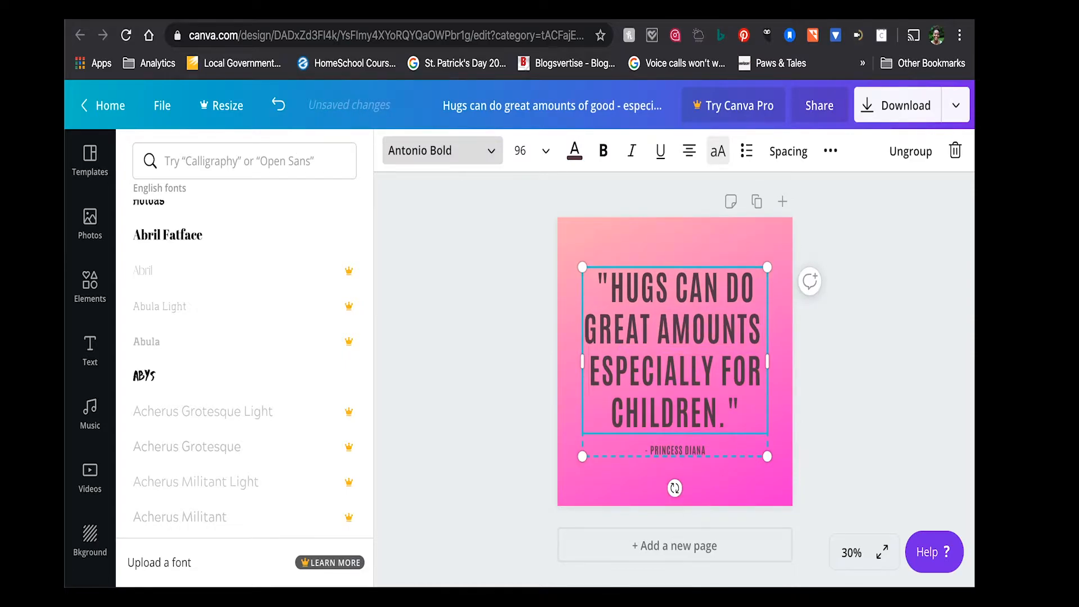
{"action": "key", "text": "Return"}
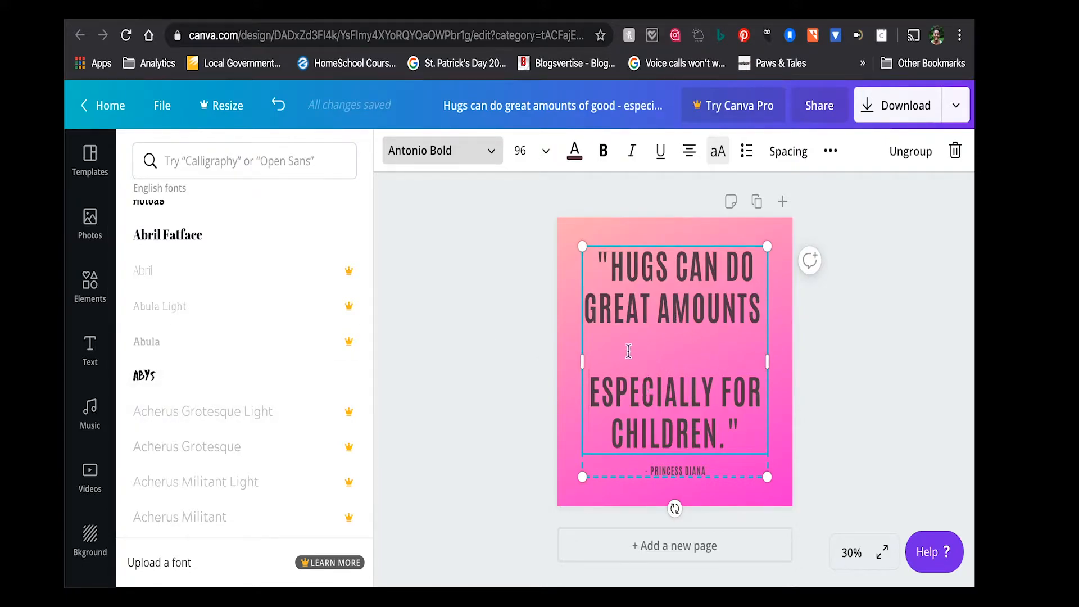
- Add a separate heading reading "of good -" to the page at font size 42
{"action": "left_click", "coordinate": [92, 342]}
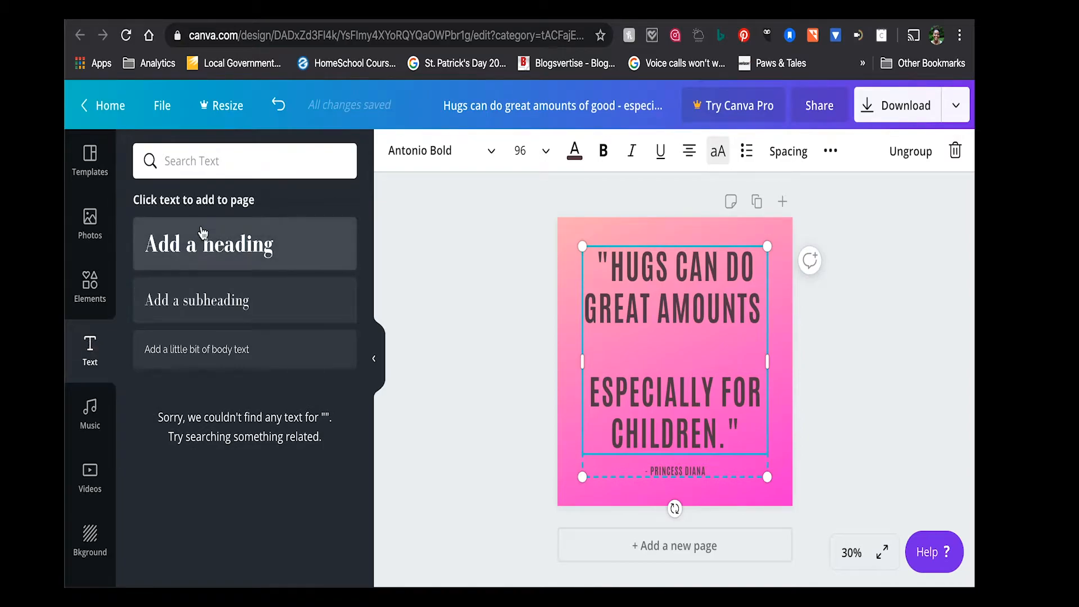
{"action": "left_click", "coordinate": [207, 245]}
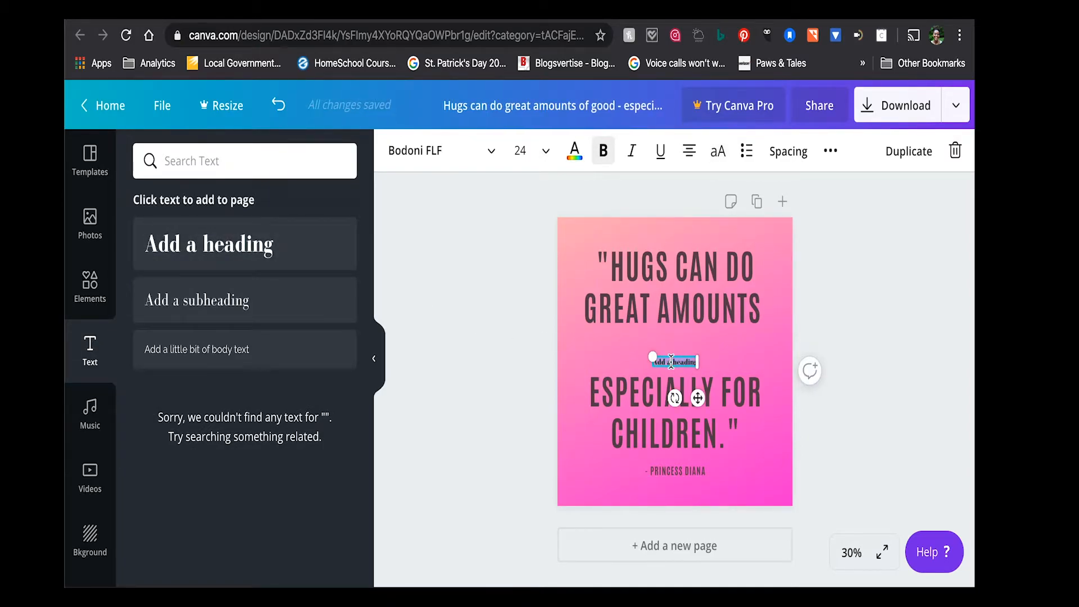
{"action": "type", "text": "of good"}
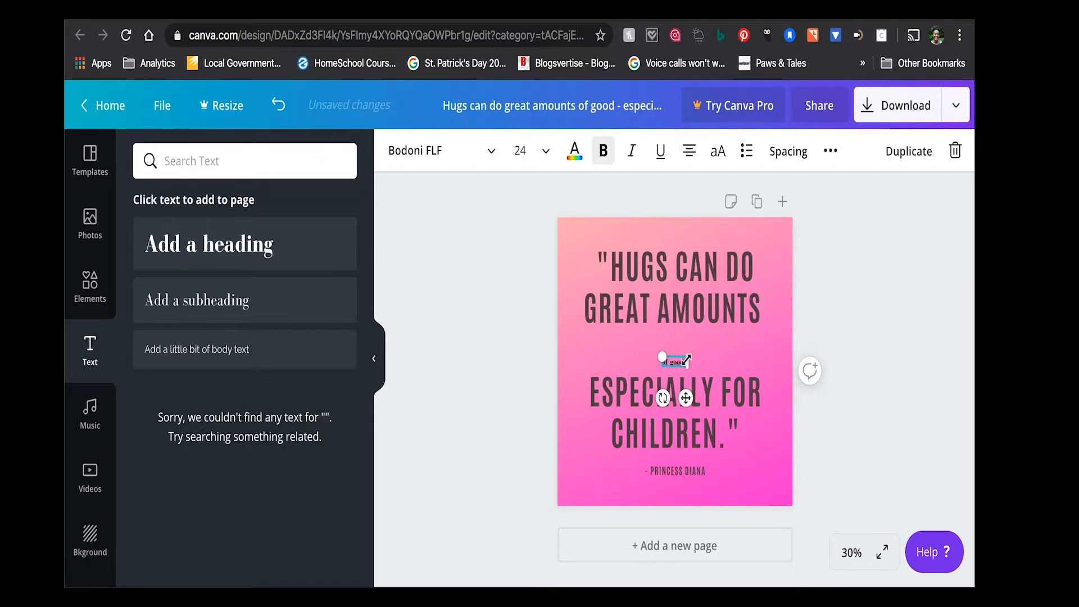
{"action": "left_click", "coordinate": [537, 151]}
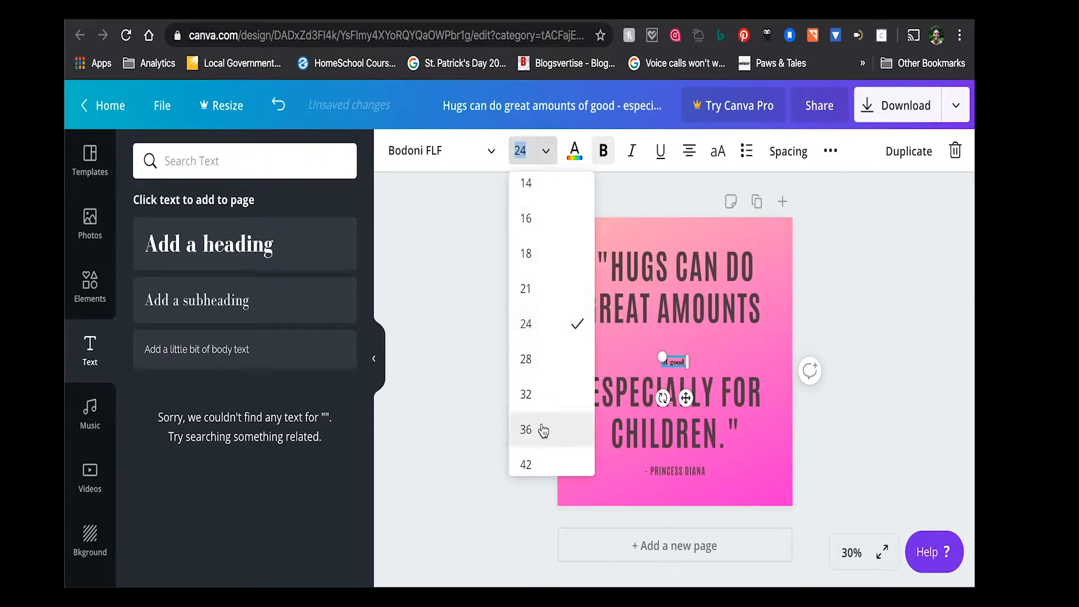
{"action": "scroll", "coordinate": [544, 449], "scroll_direction": "down", "scroll_amount": 2}
{"action": "left_click", "coordinate": [544, 387]}
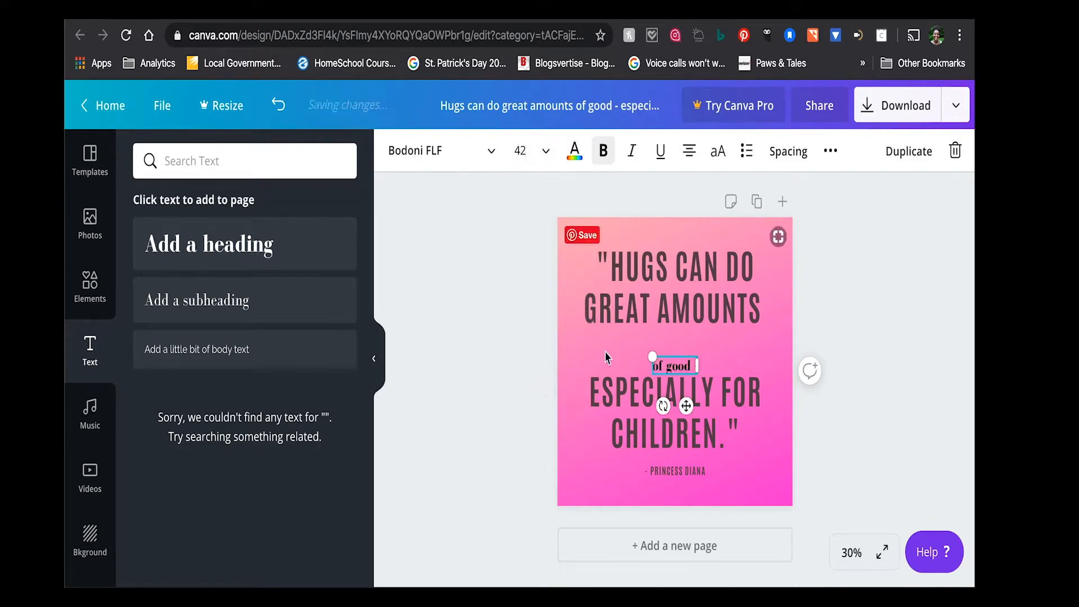
- Match the "of good -" heading to the quote's font size of 96 and move it up into the blank line
{"action": "left_click", "coordinate": [685, 300]}
{"action": "triple_click", "coordinate": [685, 294]}
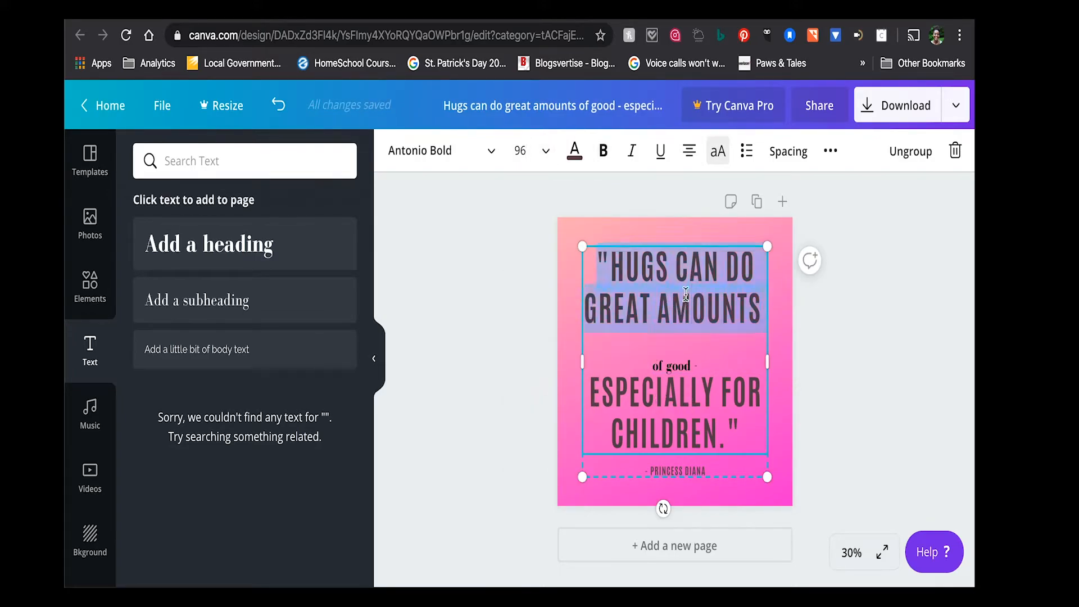
{"action": "left_click", "coordinate": [672, 364]}
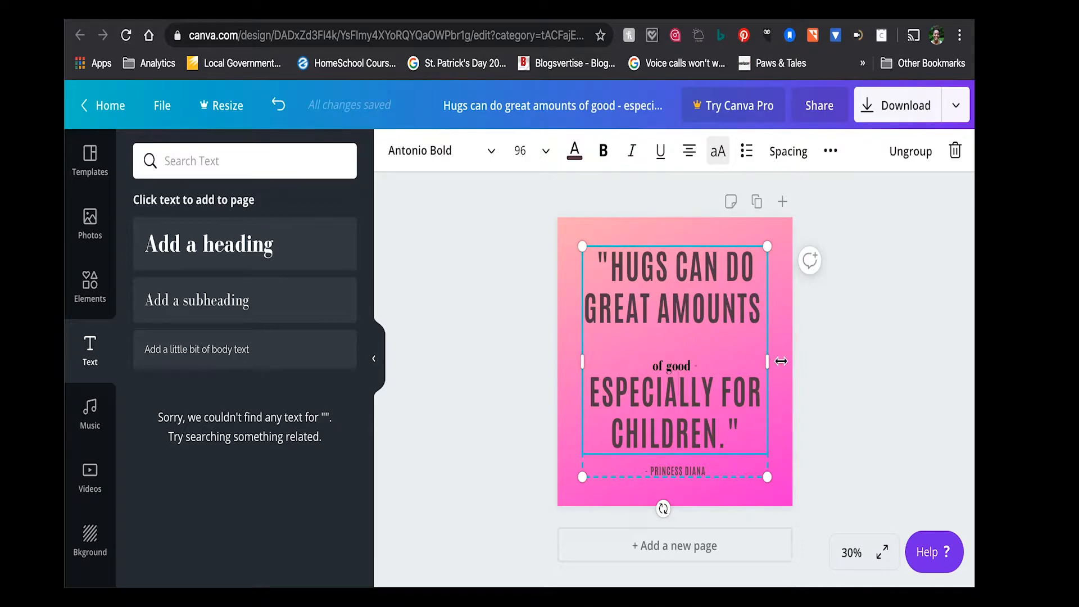
{"action": "left_click", "coordinate": [745, 235]}
{"action": "left_click", "coordinate": [674, 369]}
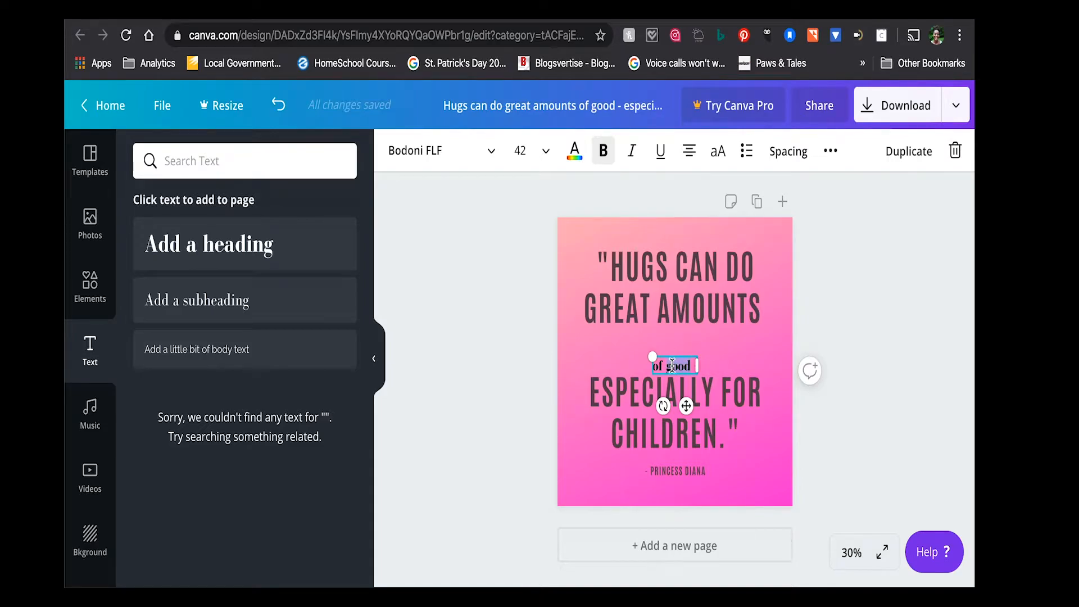
{"action": "left_click", "coordinate": [544, 161]}
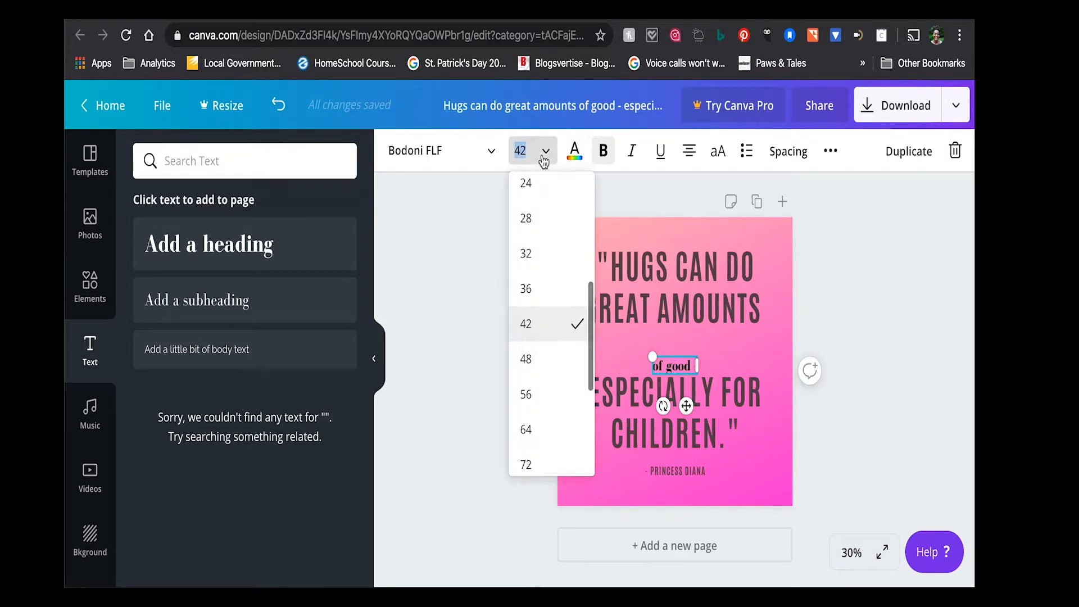
{"action": "scroll", "coordinate": [541, 433], "scroll_direction": "down", "scroll_amount": 2}
{"action": "scroll", "coordinate": [541, 438], "scroll_direction": "down", "scroll_amount": 2}
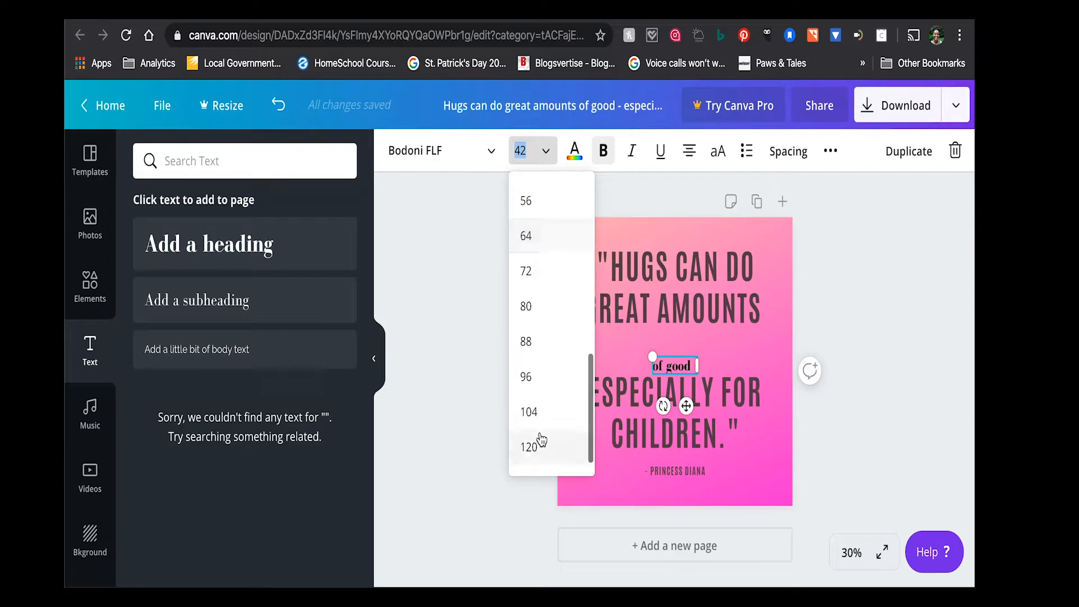
{"action": "left_click", "coordinate": [539, 377]}
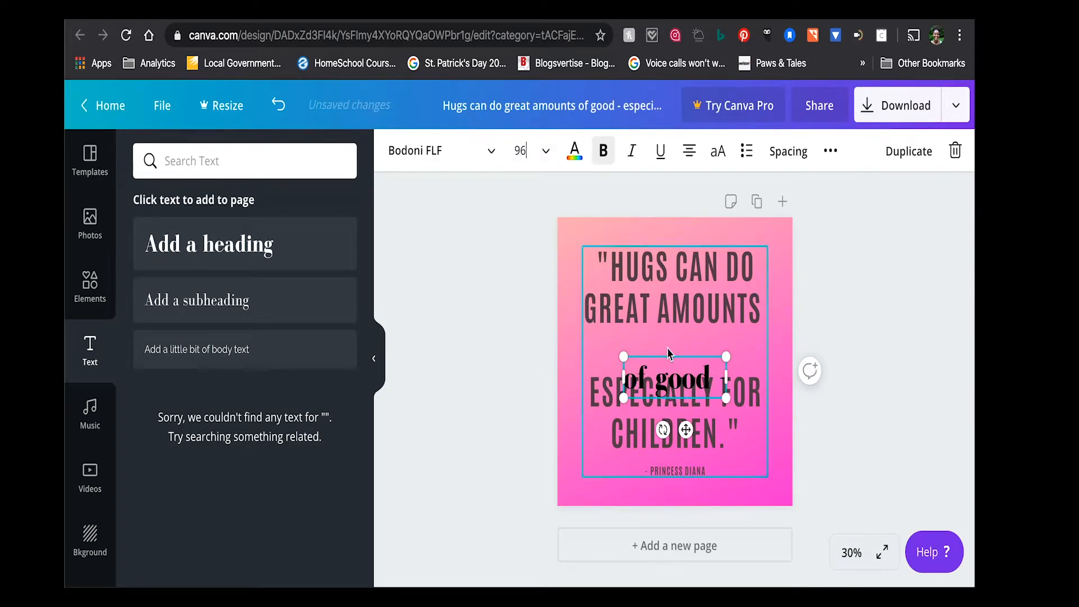
{"action": "left_click_drag", "start_coordinate": [668, 360], "coordinate": [669, 332]}
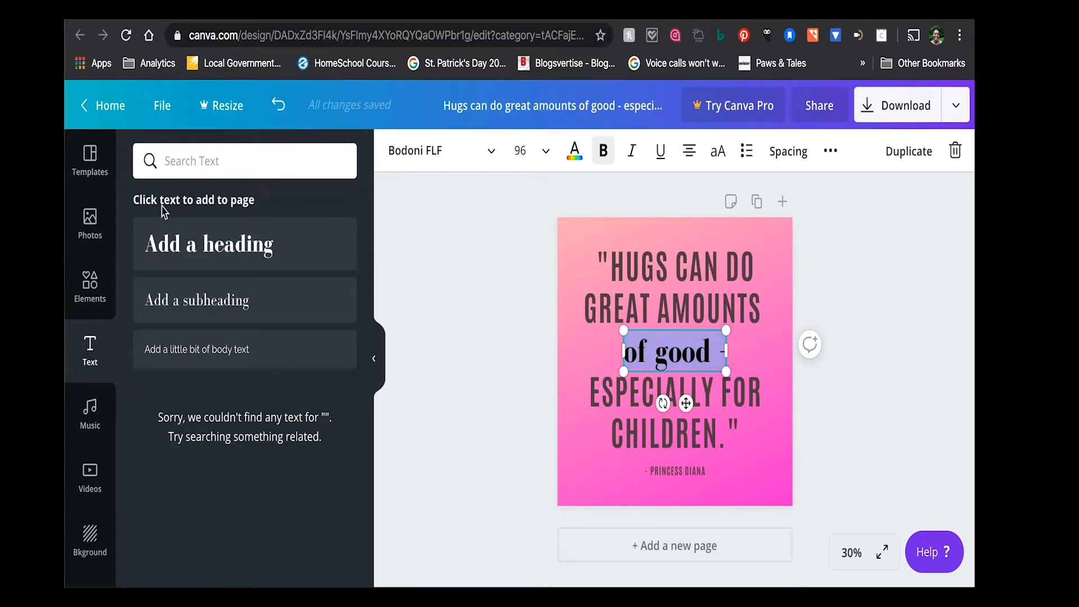
- Try the Allura font and the Amaranth font on the "of good -" heading
{"action": "left_click", "coordinate": [424, 162]}
{"action": "scroll", "coordinate": [206, 514], "scroll_direction": "down", "scroll_amount": 10}
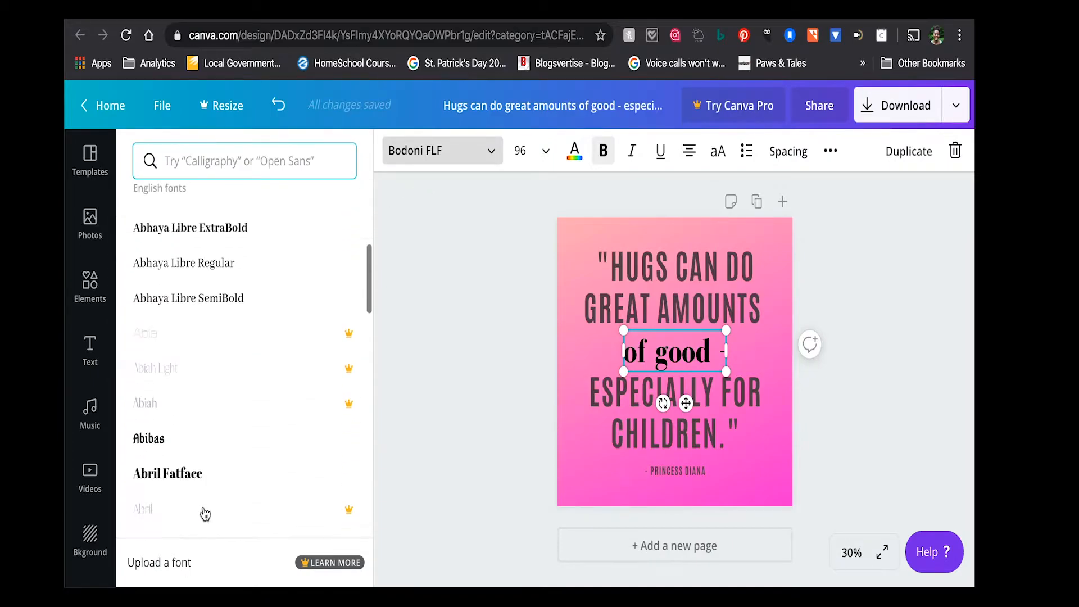
{"action": "scroll", "coordinate": [205, 514], "scroll_direction": "down", "scroll_amount": 5}
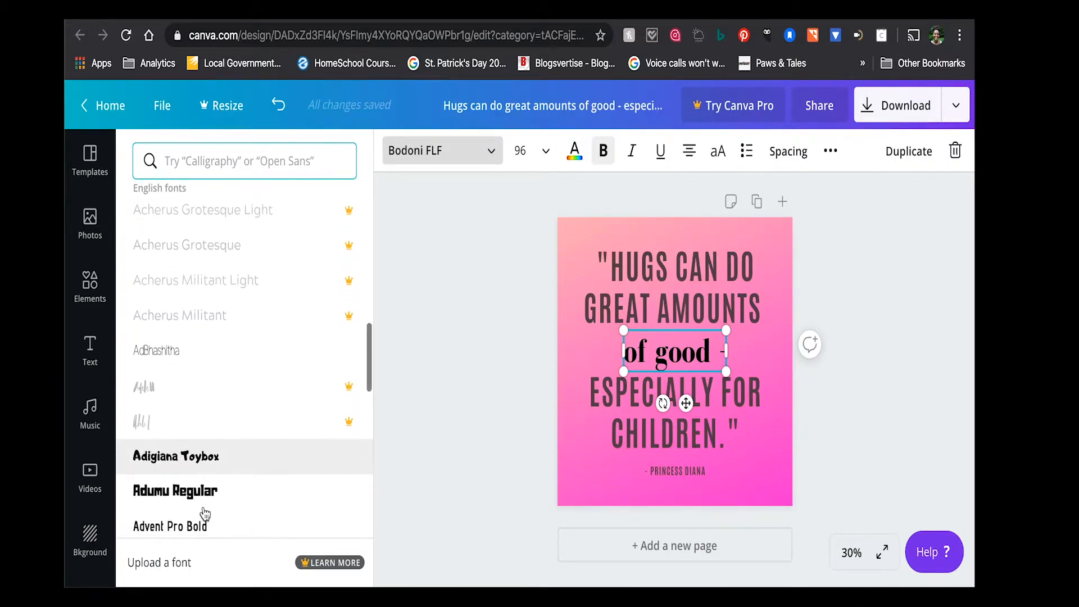
{"action": "scroll", "coordinate": [205, 514], "scroll_direction": "down", "scroll_amount": 10}
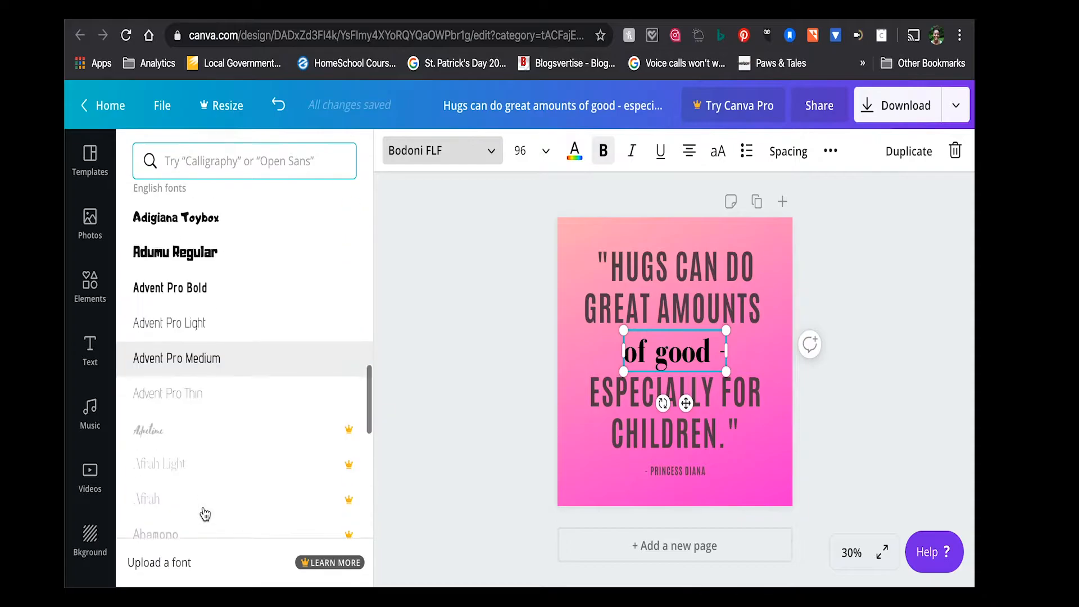
{"action": "scroll", "coordinate": [206, 514], "scroll_direction": "down", "scroll_amount": 8}
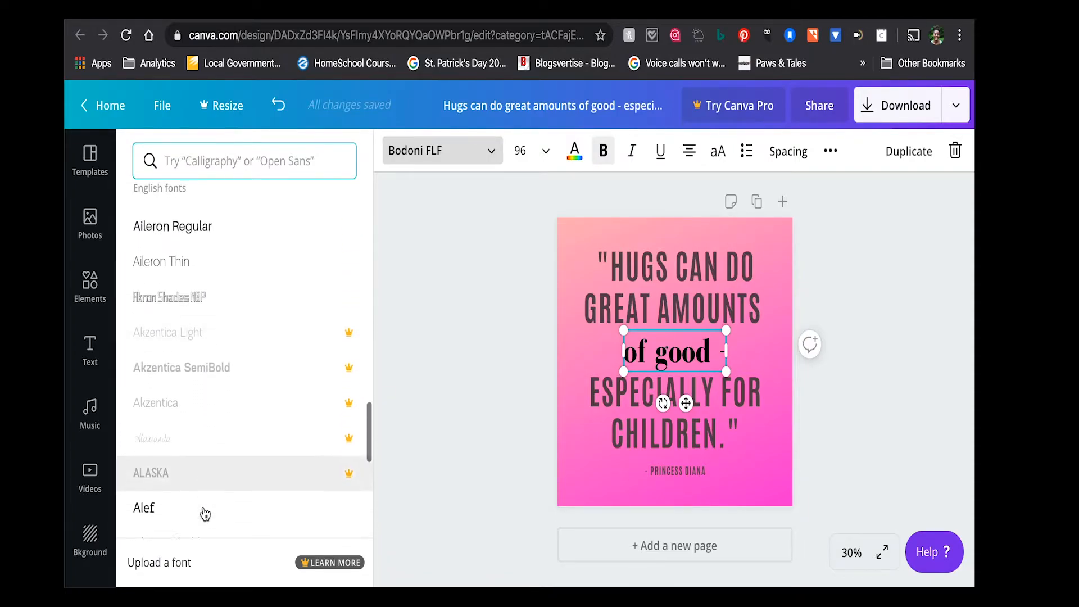
{"action": "scroll", "coordinate": [205, 515], "scroll_direction": "down", "scroll_amount": 6}
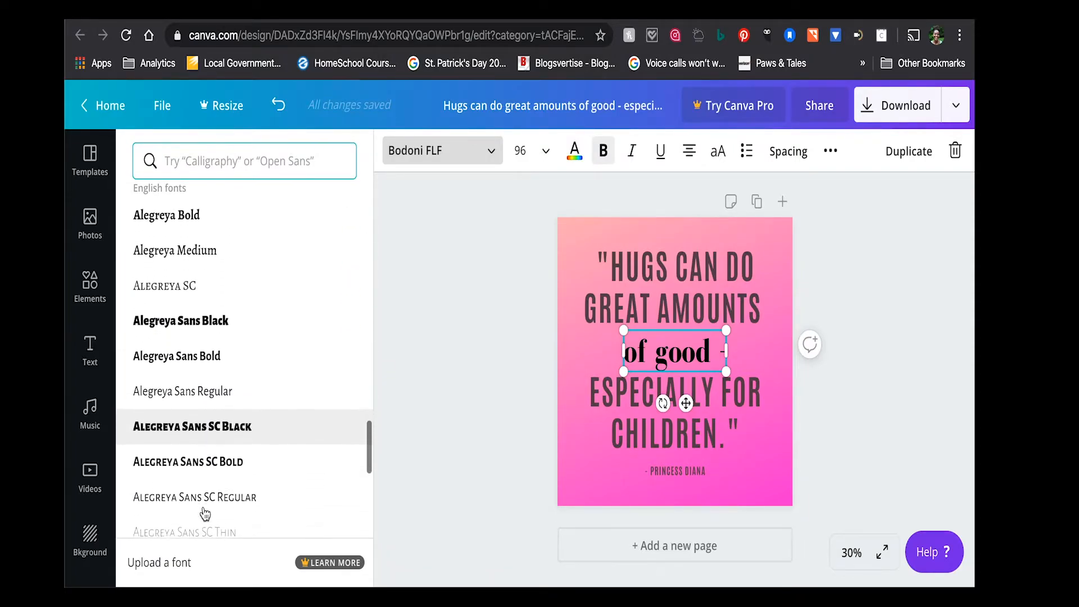
{"action": "scroll", "coordinate": [205, 514], "scroll_direction": "down", "scroll_amount": 8}
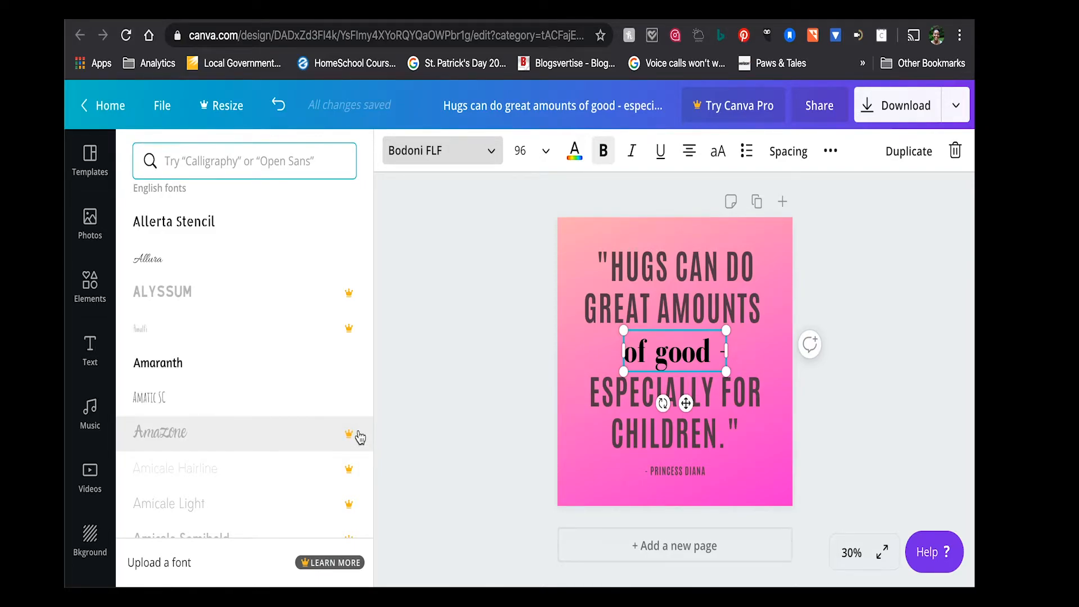
{"action": "scroll", "coordinate": [360, 437], "scroll_direction": "down", "scroll_amount": 1}
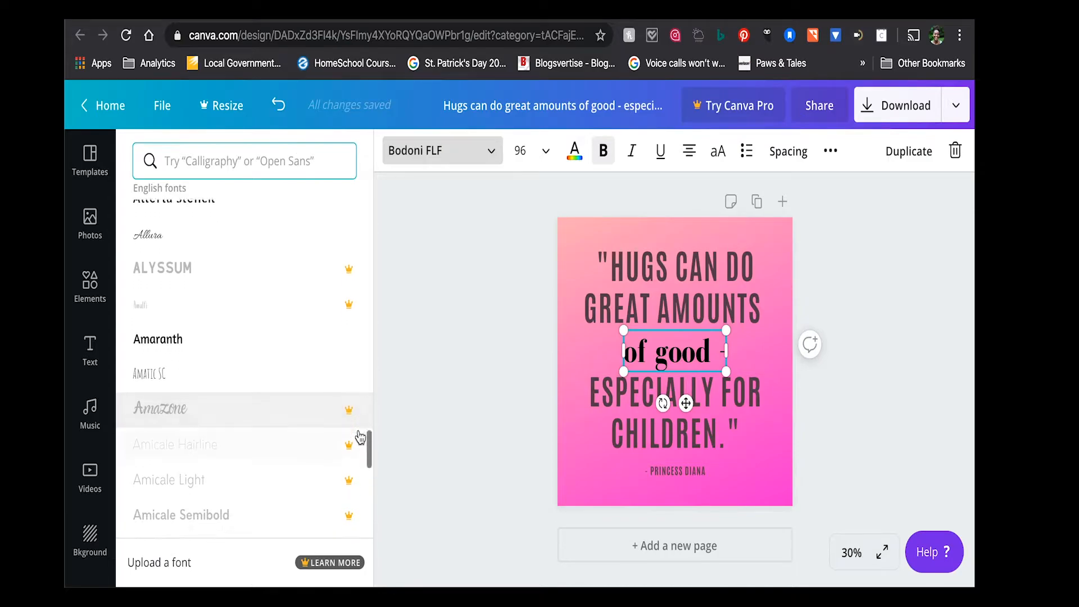
{"action": "scroll", "coordinate": [356, 406], "scroll_direction": "up", "scroll_amount": 1}
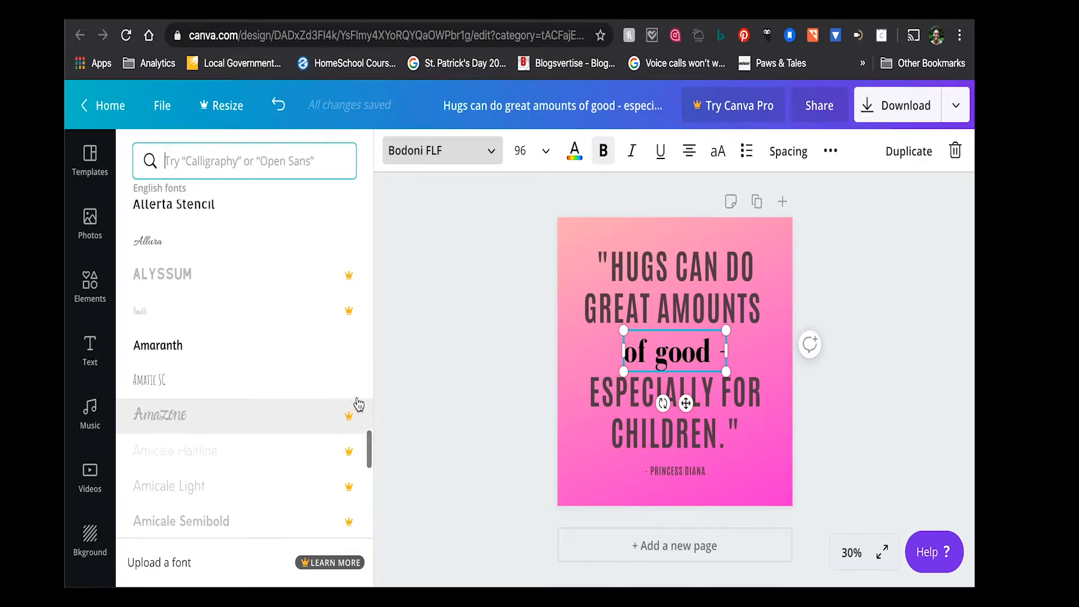
{"action": "left_click", "coordinate": [239, 268]}
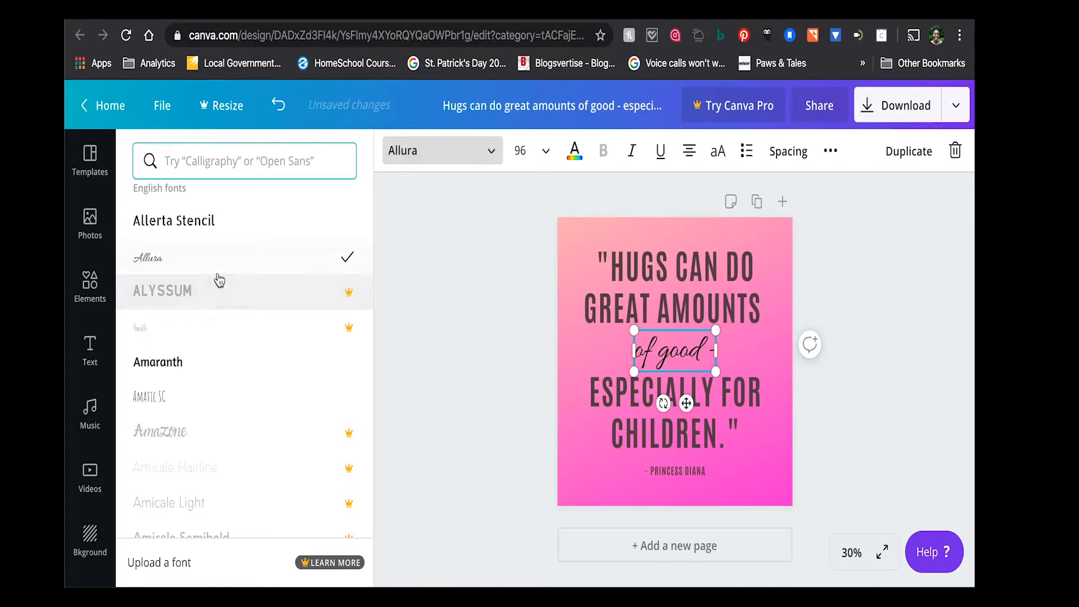
{"action": "left_click", "coordinate": [231, 382]}
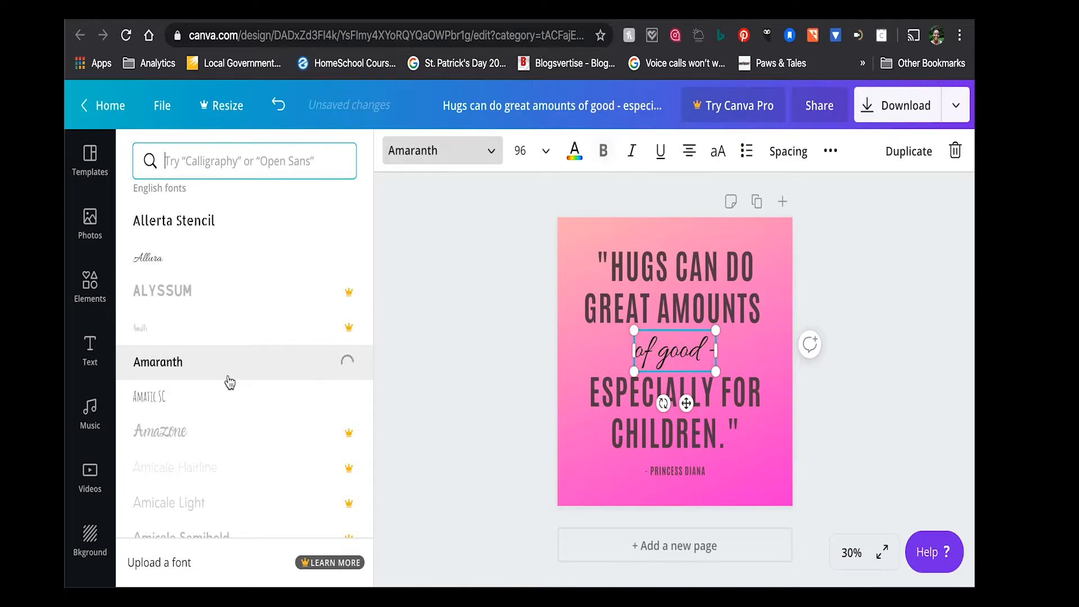
- Try the Beach Resort font on the "of good -" heading
{"action": "scroll", "coordinate": [202, 403], "scroll_direction": "down", "scroll_amount": 5}
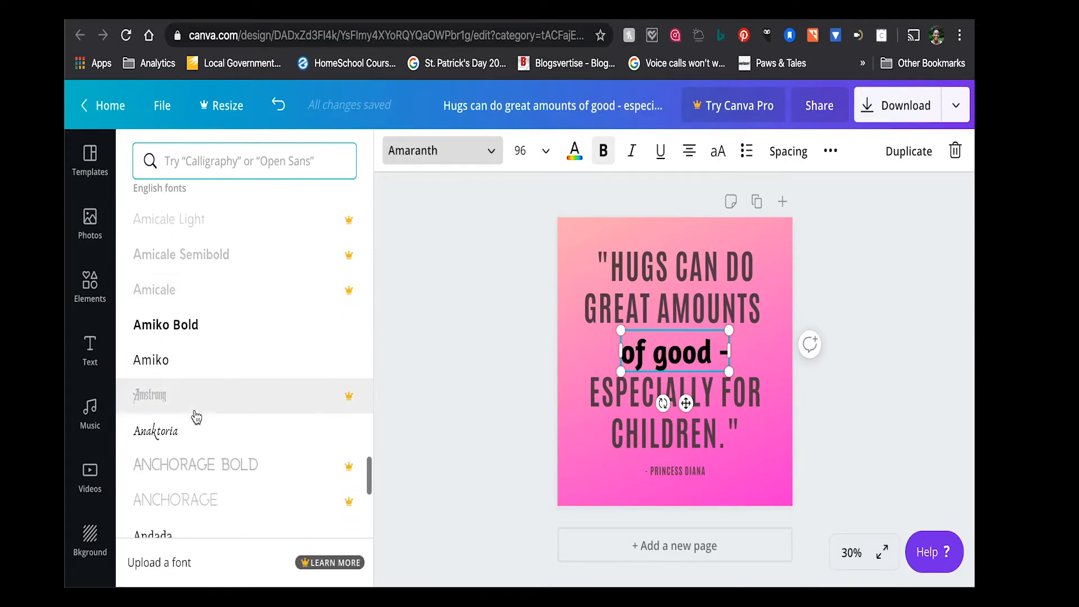
{"action": "scroll", "coordinate": [195, 444], "scroll_direction": "down", "scroll_amount": 5}
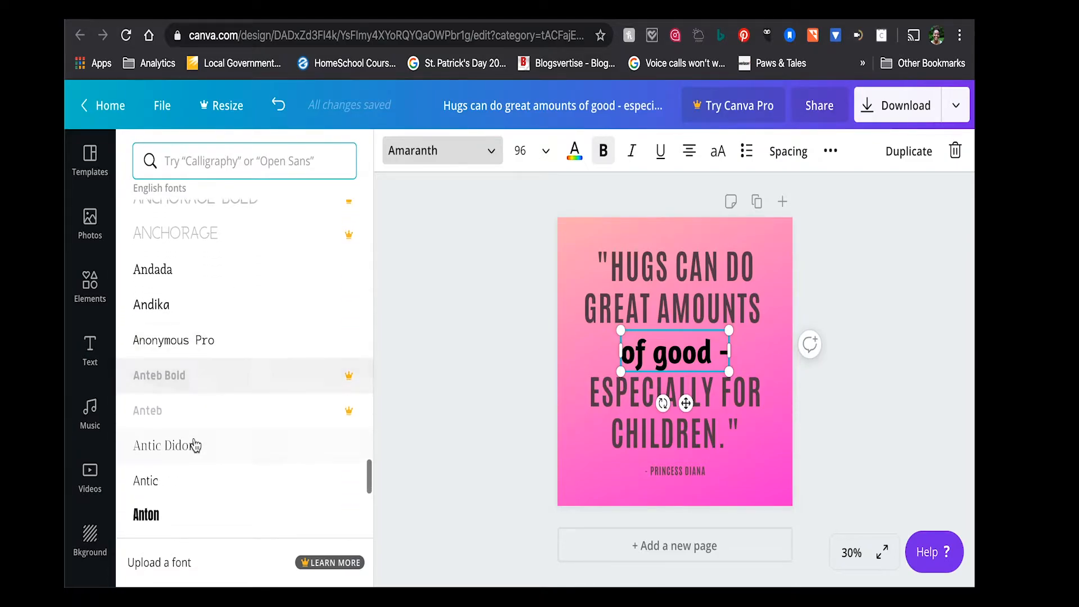
{"action": "scroll", "coordinate": [195, 446], "scroll_direction": "down", "scroll_amount": 3}
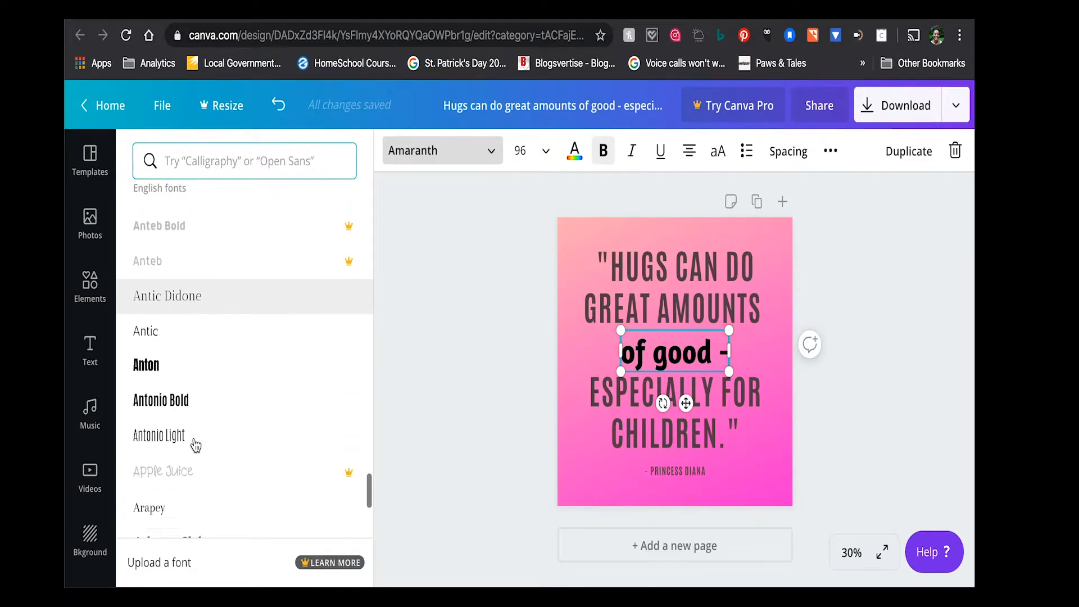
{"action": "scroll", "coordinate": [195, 445], "scroll_direction": "down", "scroll_amount": 3}
{"action": "scroll", "coordinate": [195, 445], "scroll_direction": "down", "scroll_amount": 4}
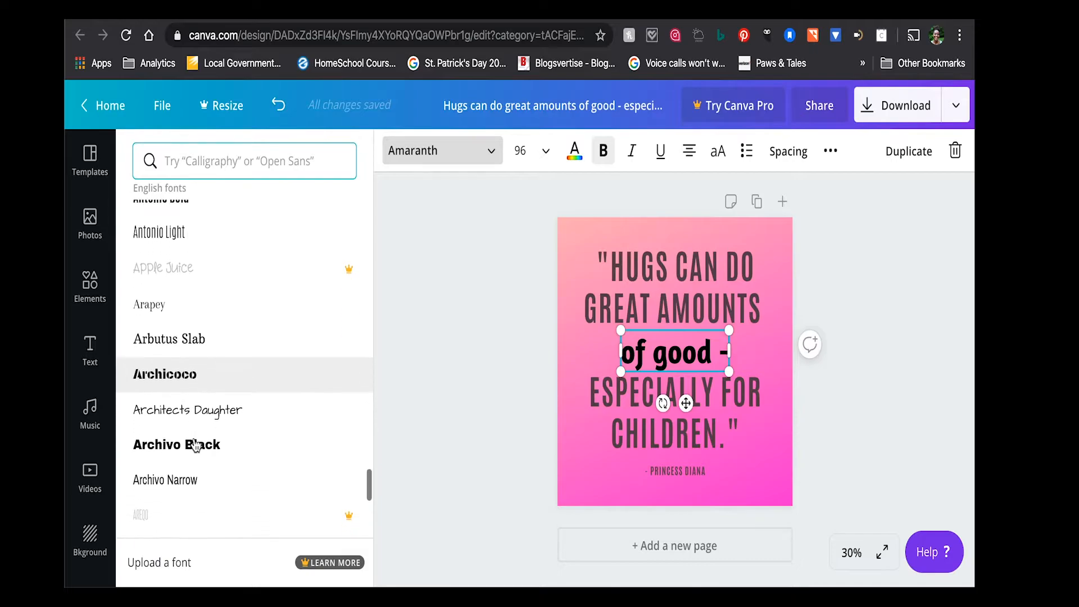
{"action": "scroll", "coordinate": [195, 445], "scroll_direction": "down", "scroll_amount": 5}
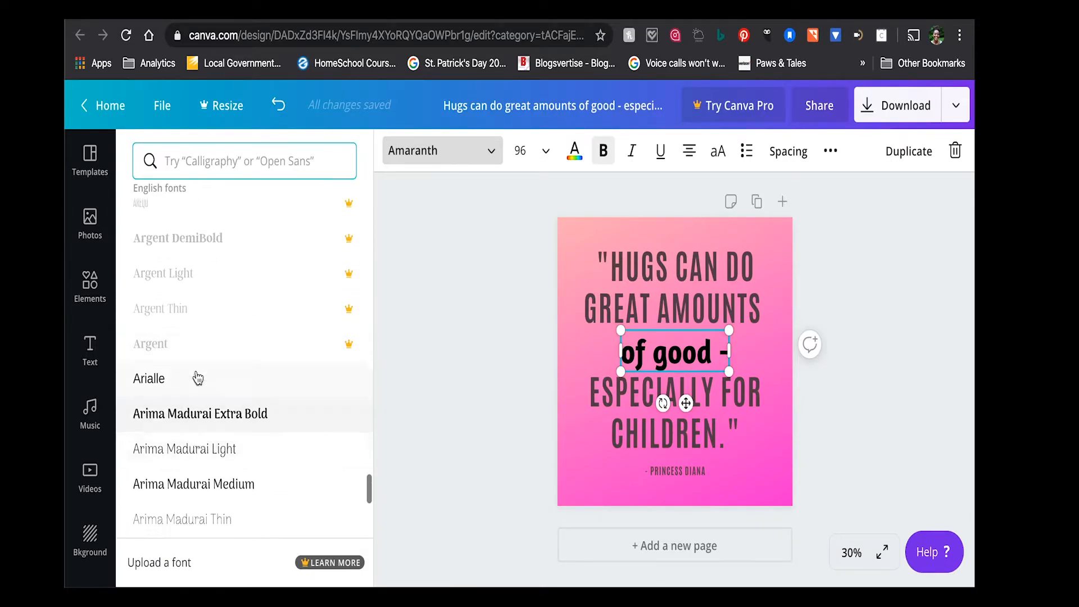
{"action": "scroll", "coordinate": [202, 483], "scroll_direction": "down", "scroll_amount": 8}
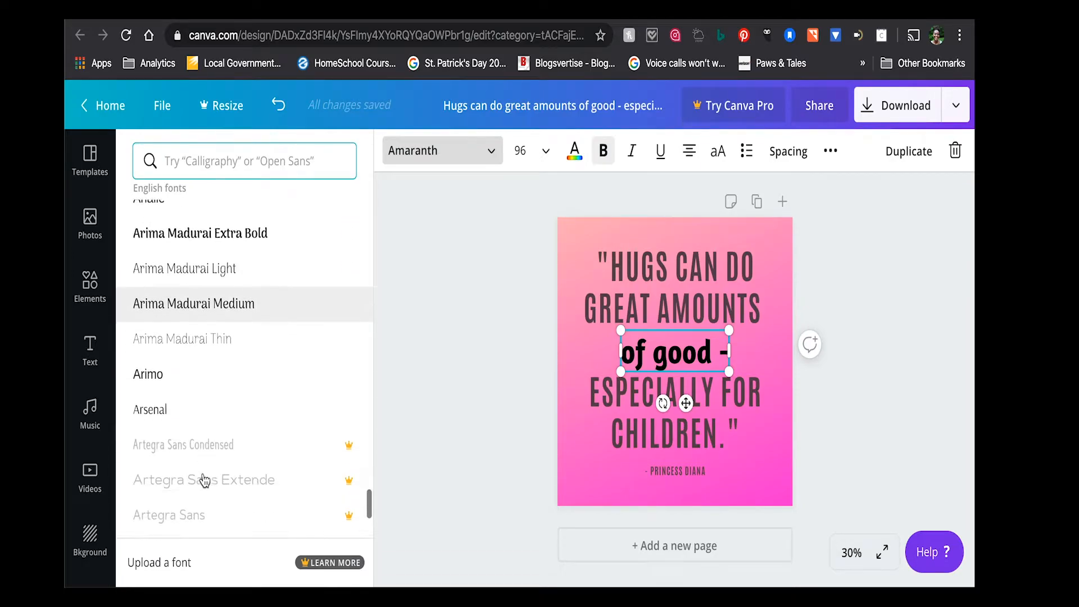
{"action": "scroll", "coordinate": [205, 471], "scroll_direction": "down", "scroll_amount": 5}
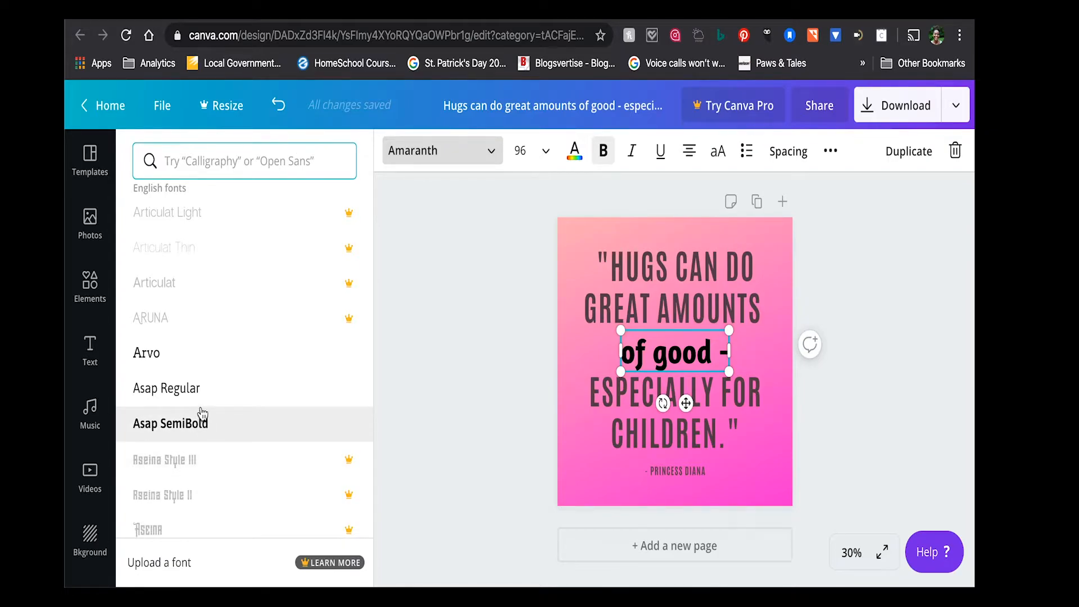
{"action": "scroll", "coordinate": [218, 414], "scroll_direction": "down", "scroll_amount": 6}
{"action": "scroll", "coordinate": [220, 416], "scroll_direction": "down", "scroll_amount": 6}
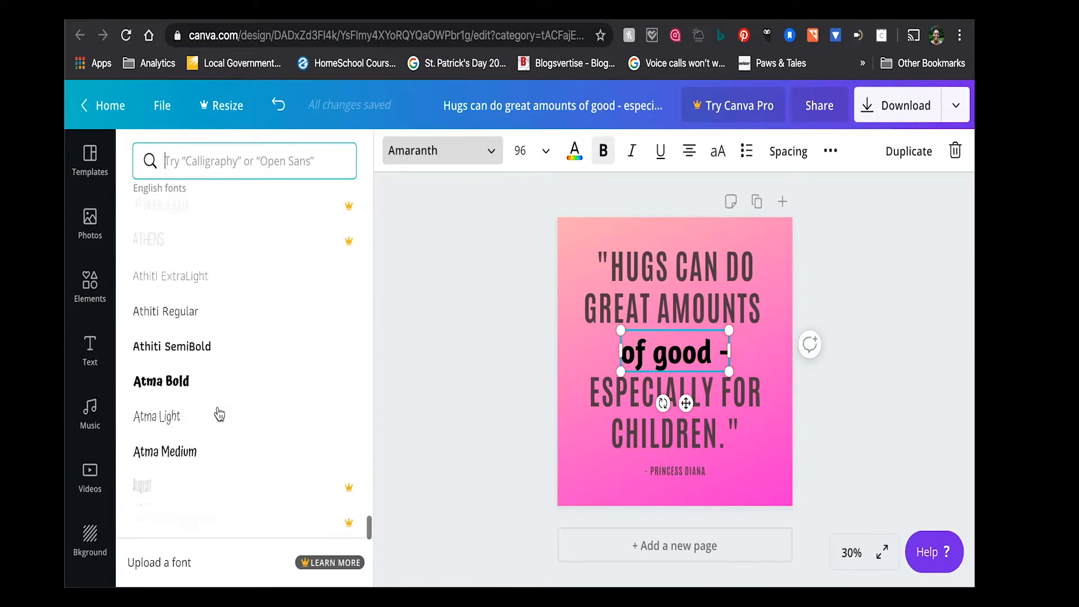
{"action": "scroll", "coordinate": [222, 424], "scroll_direction": "down", "scroll_amount": 8}
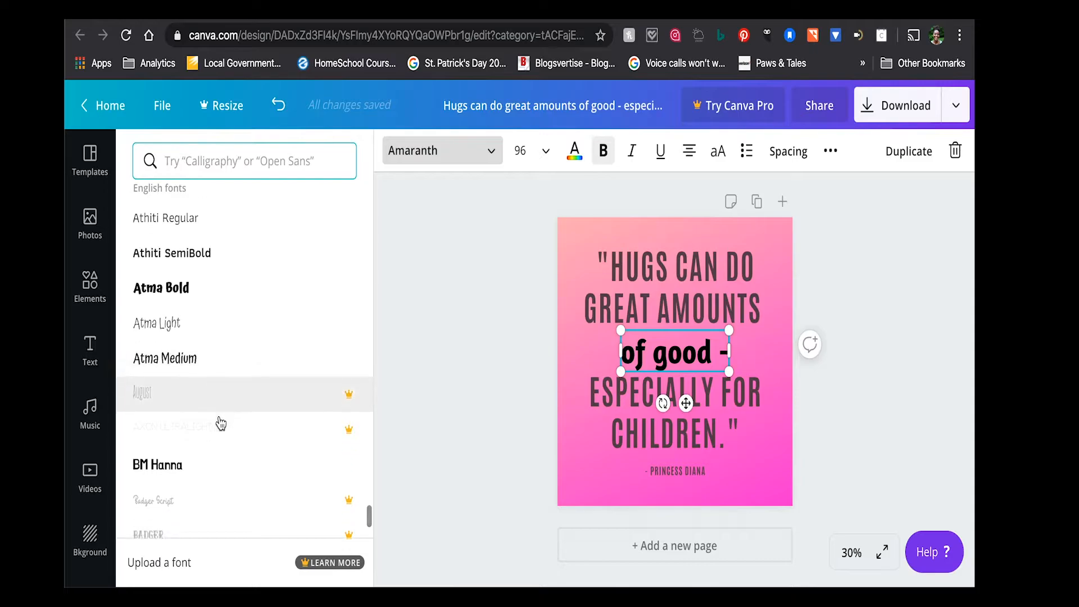
{"action": "scroll", "coordinate": [220, 423], "scroll_direction": "down", "scroll_amount": 6}
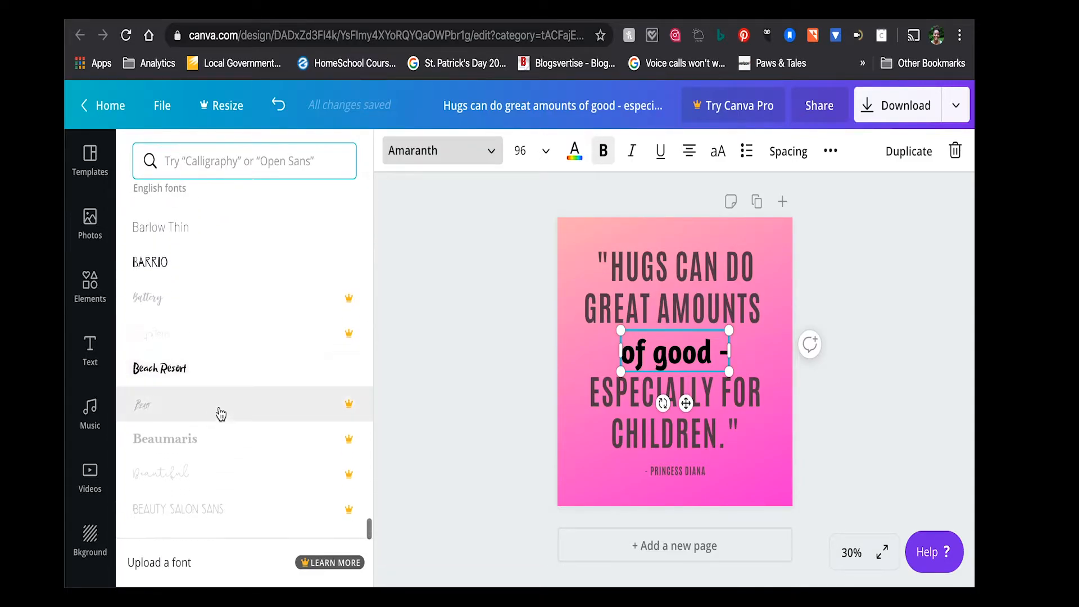
{"action": "left_click", "coordinate": [235, 381]}
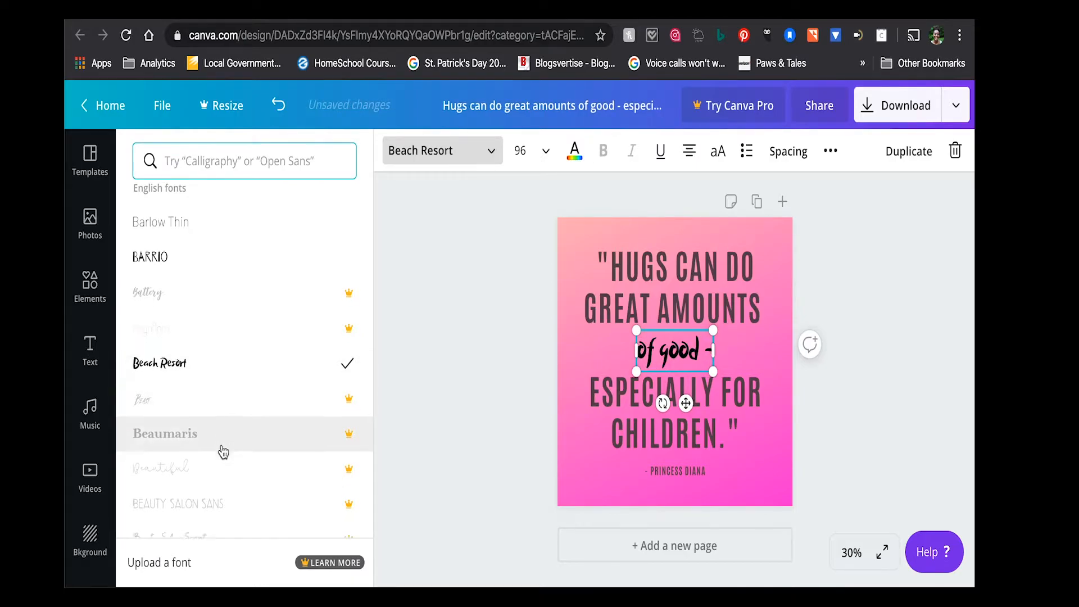
- Set the font of the "of good -" heading to Brusher
{"action": "scroll", "coordinate": [221, 450], "scroll_direction": "down", "scroll_amount": 5}
{"action": "scroll", "coordinate": [223, 451], "scroll_direction": "down", "scroll_amount": 3}
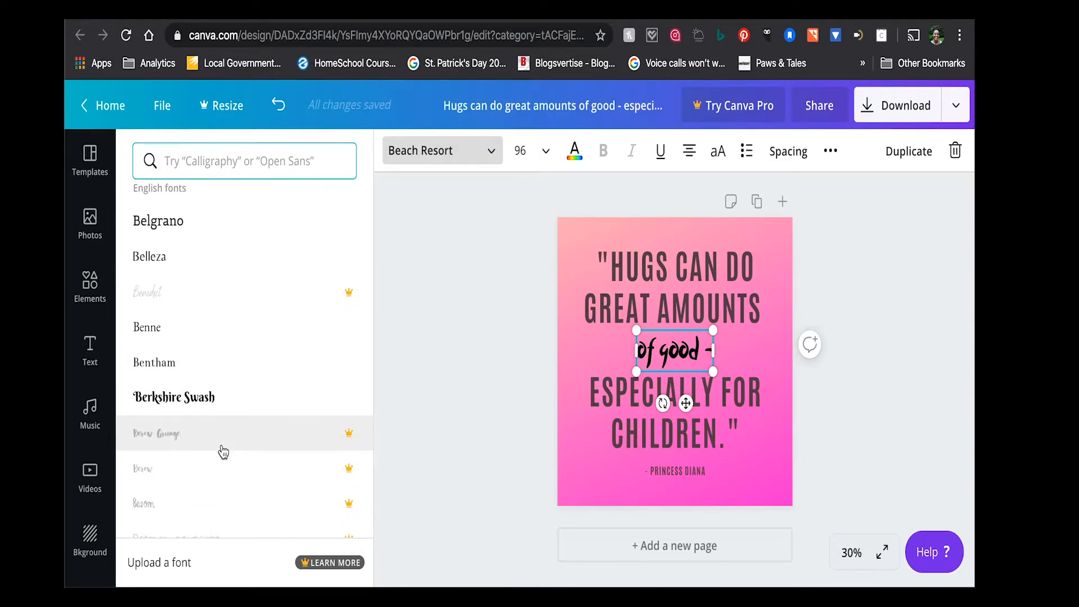
{"action": "scroll", "coordinate": [223, 451], "scroll_direction": "down", "scroll_amount": 8}
{"action": "scroll", "coordinate": [223, 451], "scroll_direction": "down", "scroll_amount": 6}
{"action": "scroll", "coordinate": [223, 450], "scroll_direction": "down", "scroll_amount": 10}
{"action": "scroll", "coordinate": [223, 449], "scroll_direction": "down", "scroll_amount": 10}
{"action": "scroll", "coordinate": [223, 448], "scroll_direction": "down", "scroll_amount": 10}
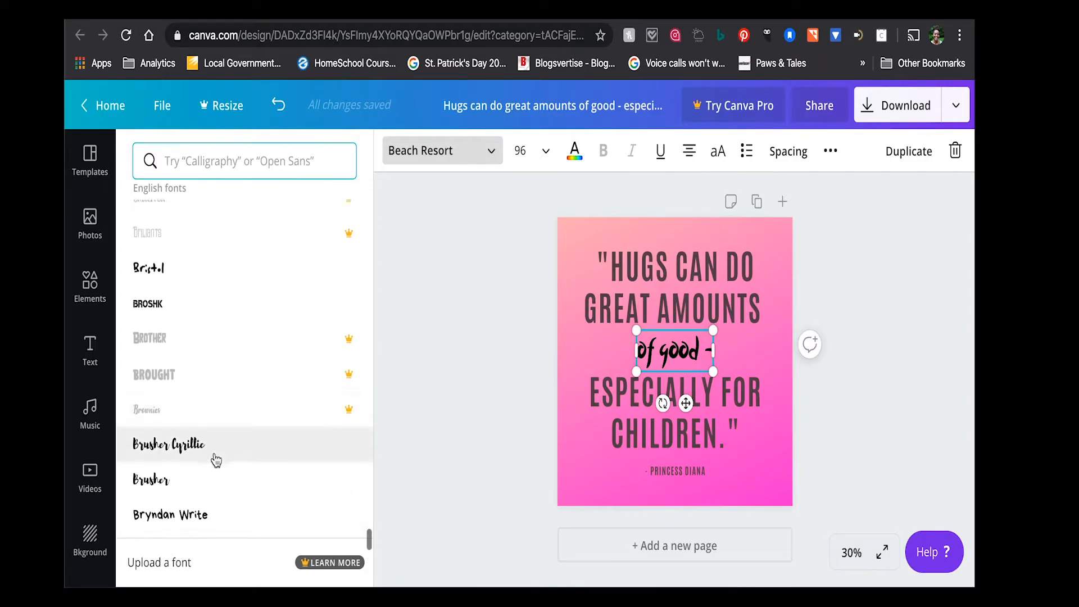
{"action": "left_click", "coordinate": [208, 488]}
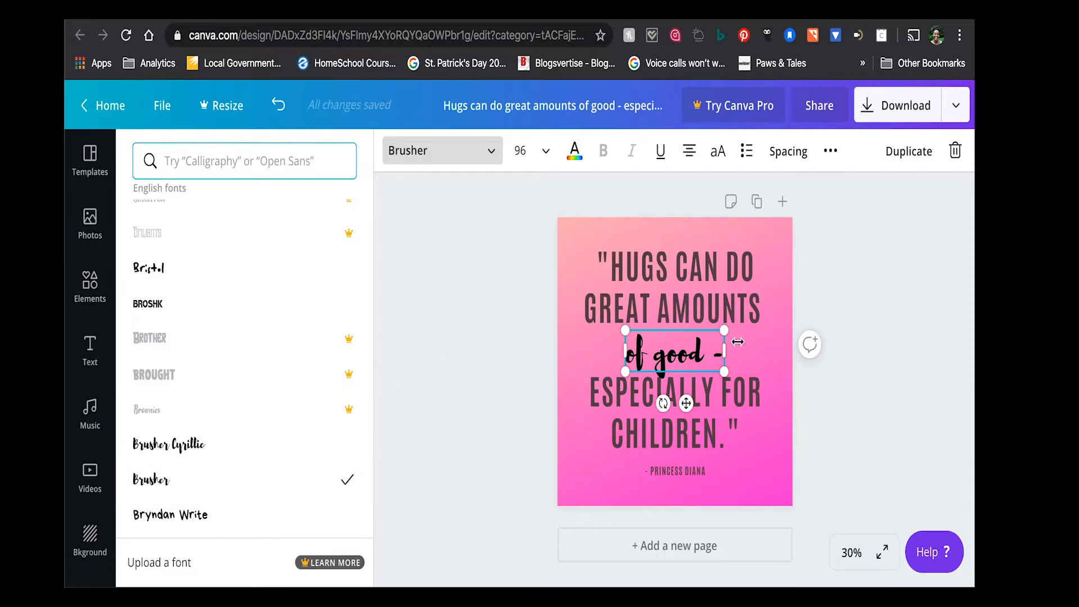
- Widen the "of good -" text box on both sides to span the full page width, centring the words in the quote
{"action": "left_click_drag", "start_coordinate": [724, 351], "coordinate": [754, 354]}
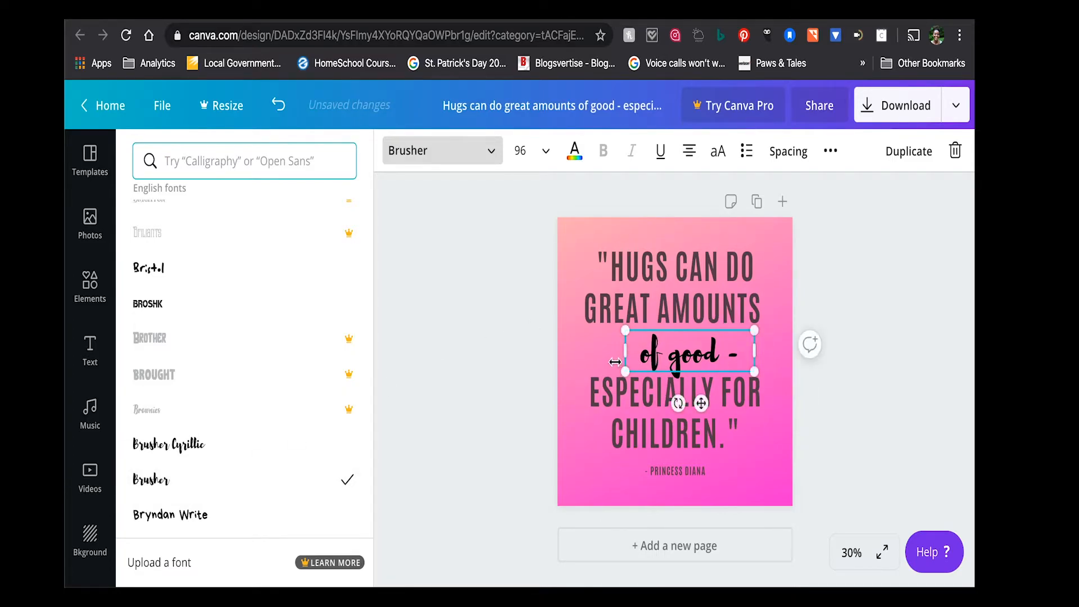
{"action": "left_click_drag", "start_coordinate": [624, 354], "coordinate": [562, 352]}
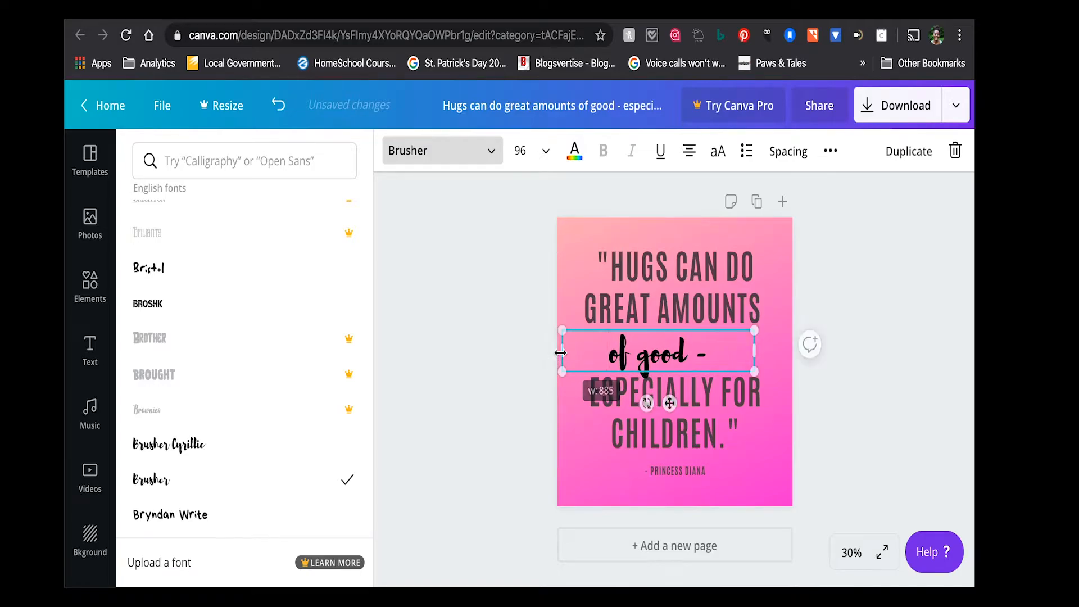
{"action": "left_click_drag", "start_coordinate": [753, 348], "coordinate": [790, 353]}
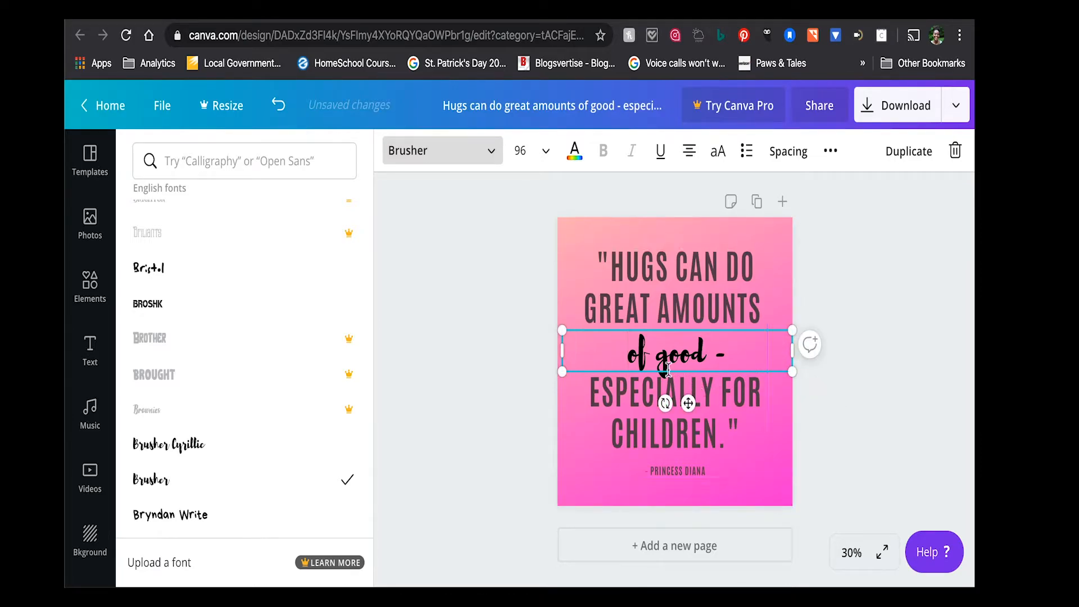
{"action": "left_click_drag", "start_coordinate": [560, 349], "coordinate": [557, 349]}
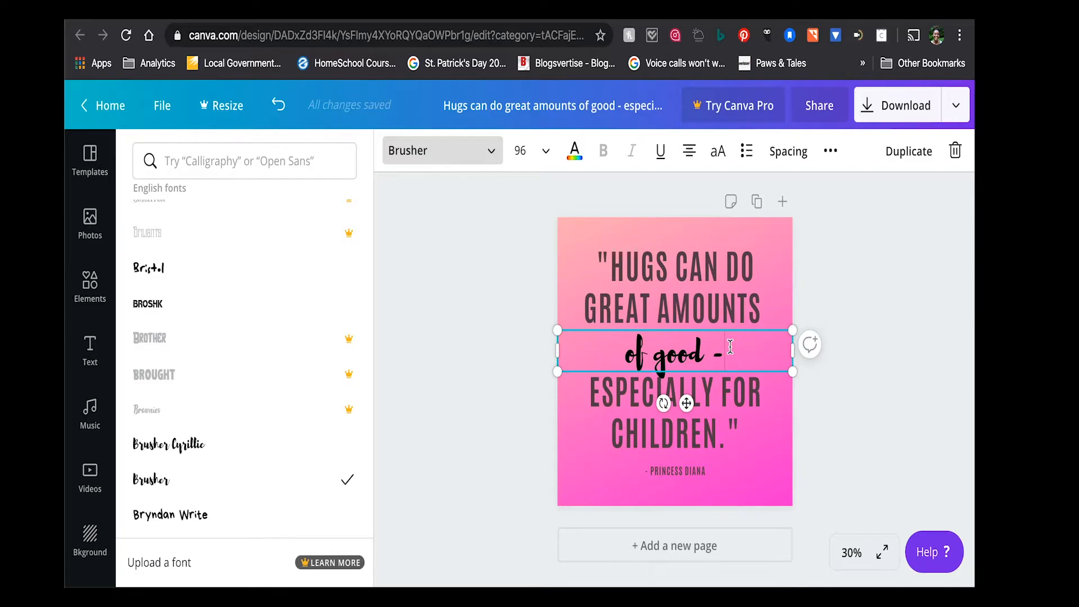
- Check which document colour the main quote text above the "of good -" heading uses
{"action": "left_click_drag", "start_coordinate": [730, 346], "coordinate": [615, 348]}
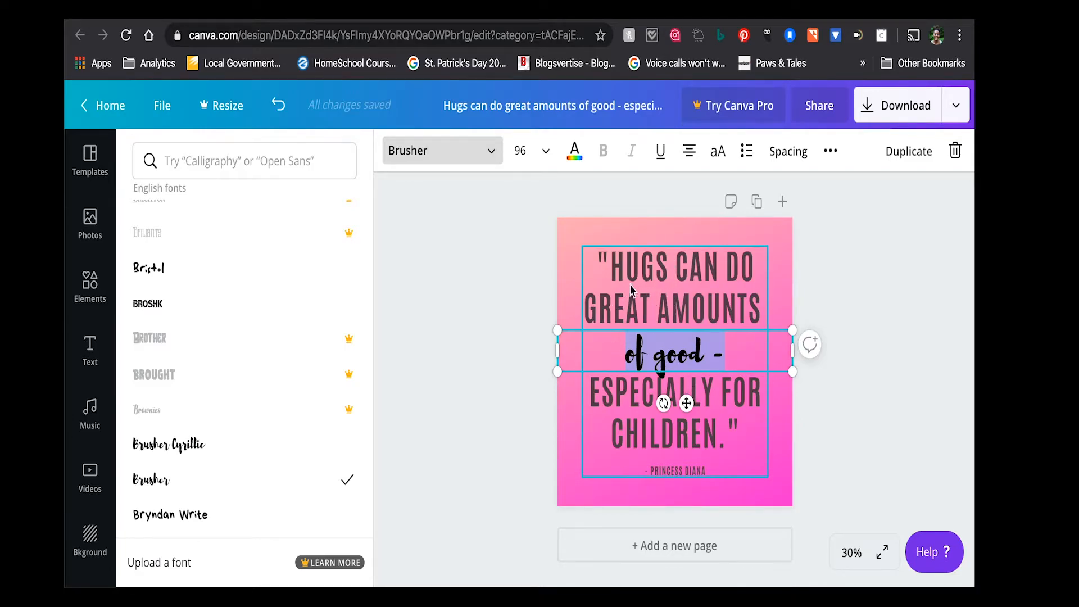
{"action": "left_click", "coordinate": [624, 311]}
{"action": "double_click", "coordinate": [624, 306]}
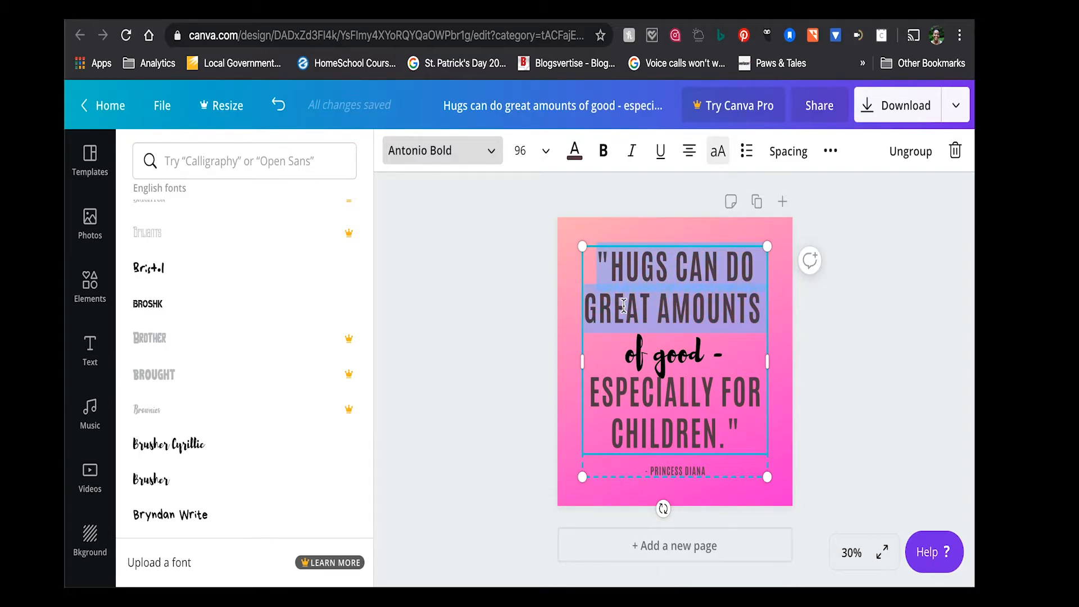
{"action": "left_click", "coordinate": [574, 150]}
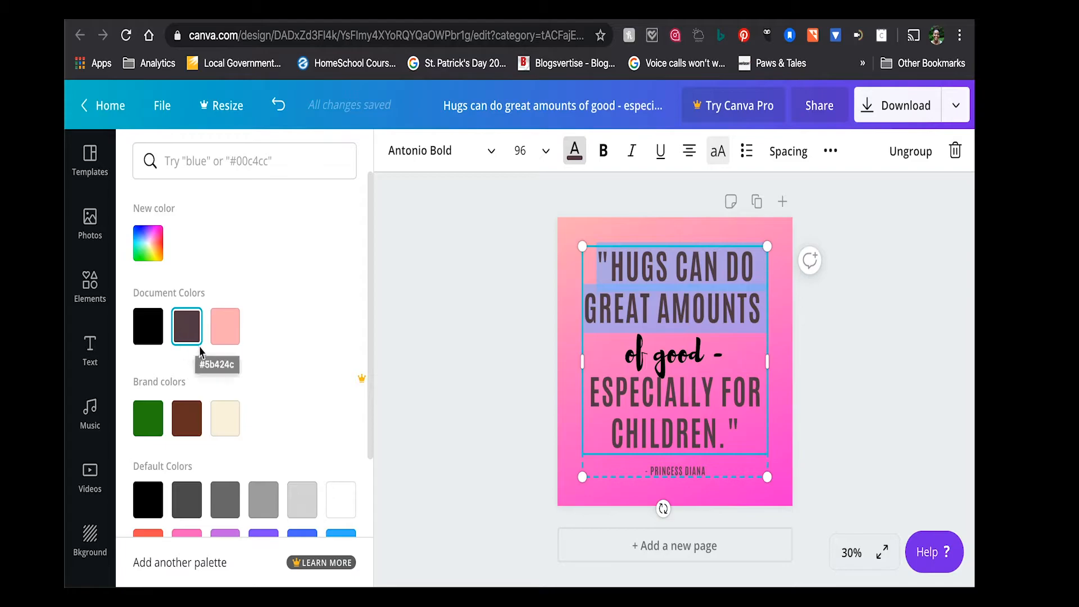
- Recolour the "of good -" heading with the dark document colour #5b424c to match the main quote text
{"action": "left_click", "coordinate": [672, 353]}
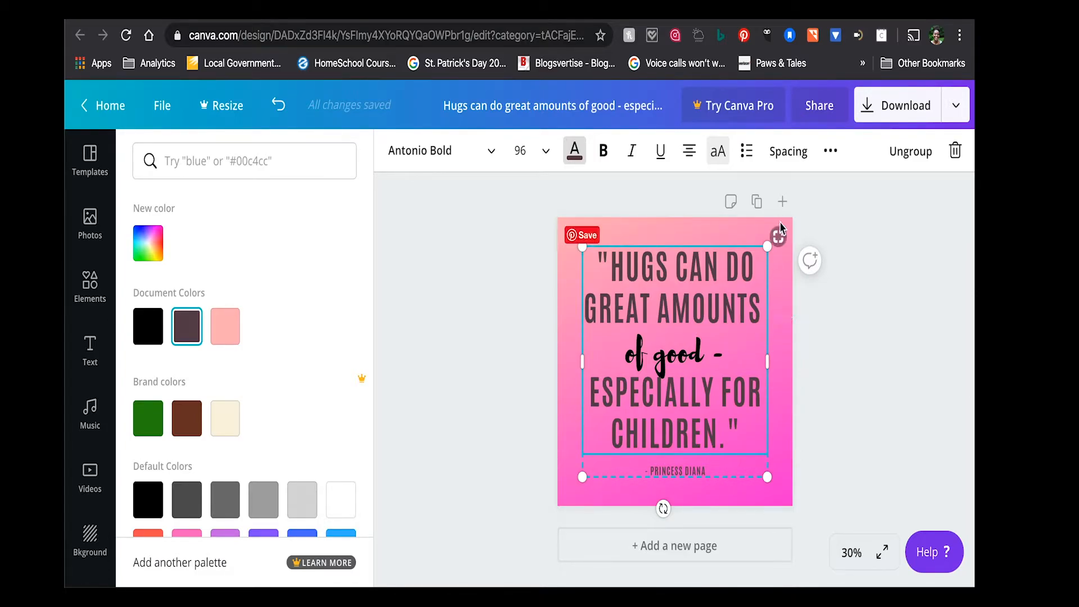
{"action": "left_click", "coordinate": [822, 244]}
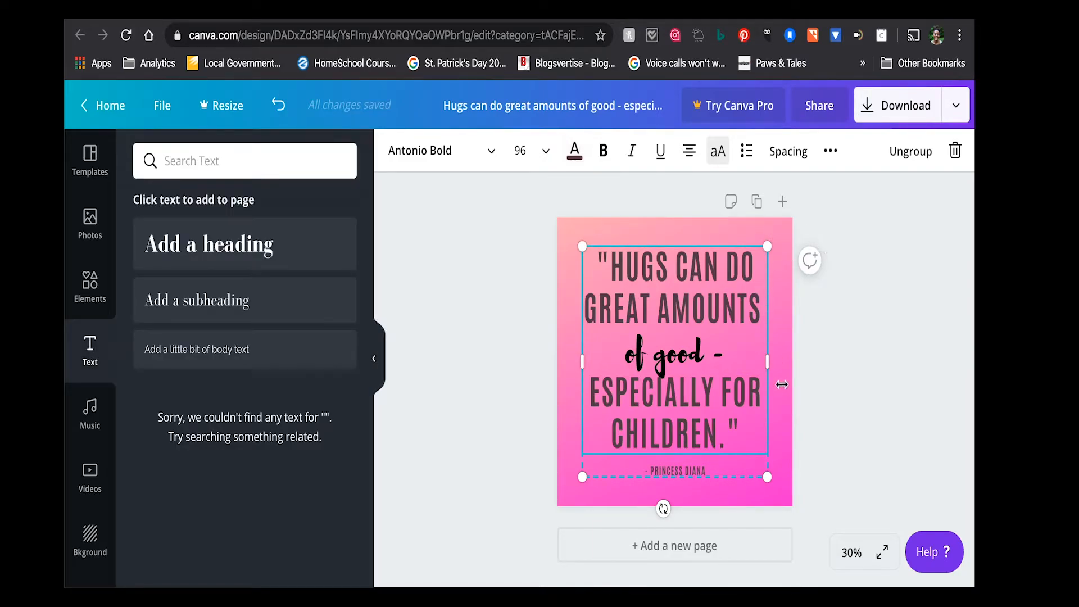
{"action": "left_click", "coordinate": [723, 496]}
{"action": "left_click", "coordinate": [680, 362]}
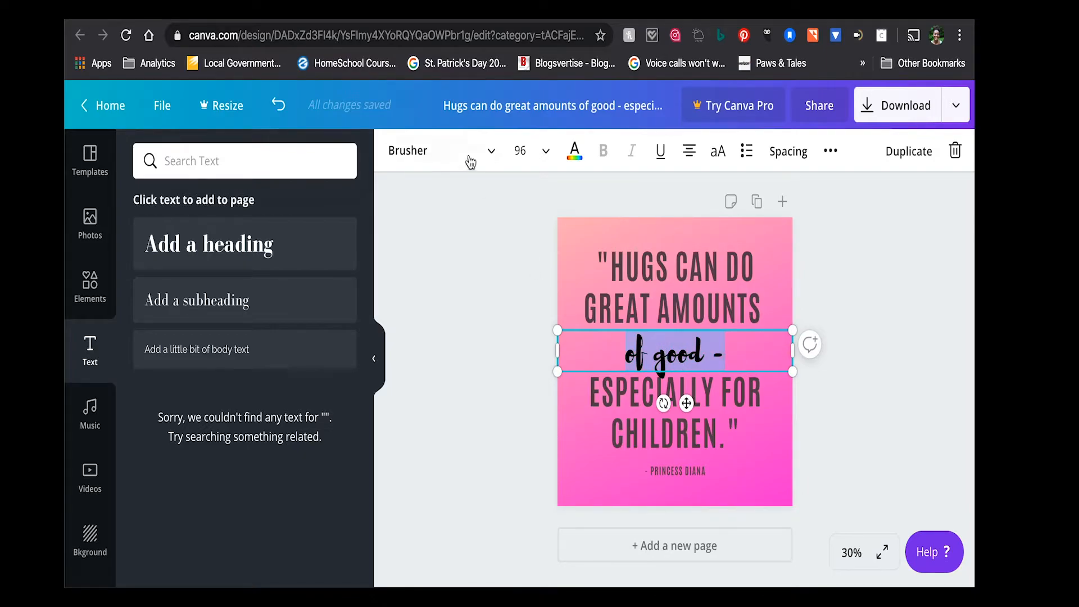
{"action": "left_click", "coordinate": [578, 151]}
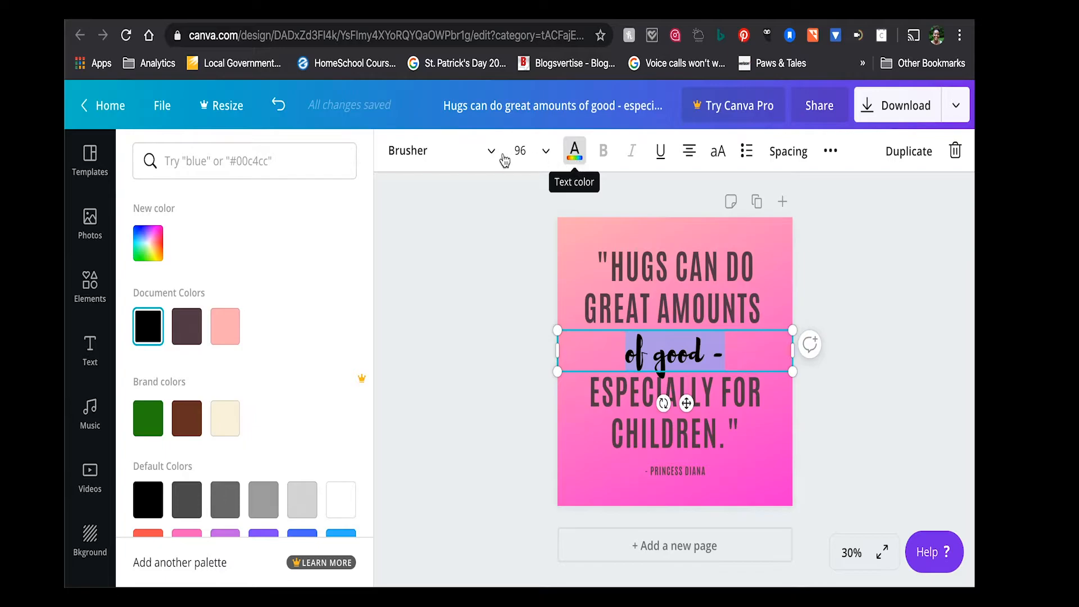
{"action": "left_click", "coordinate": [191, 322]}
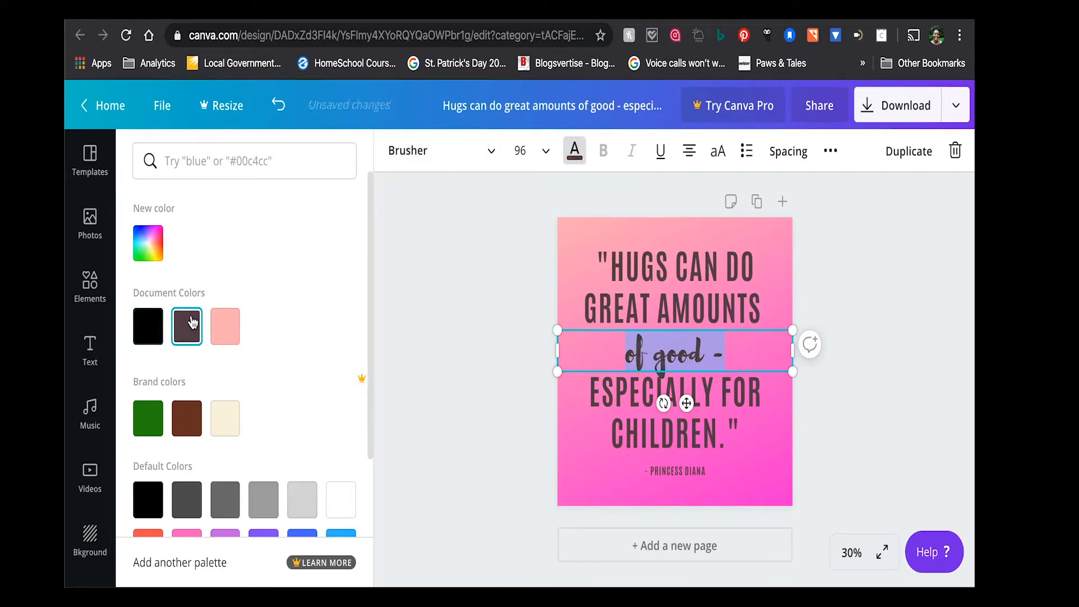
{"action": "left_click", "coordinate": [609, 460]}
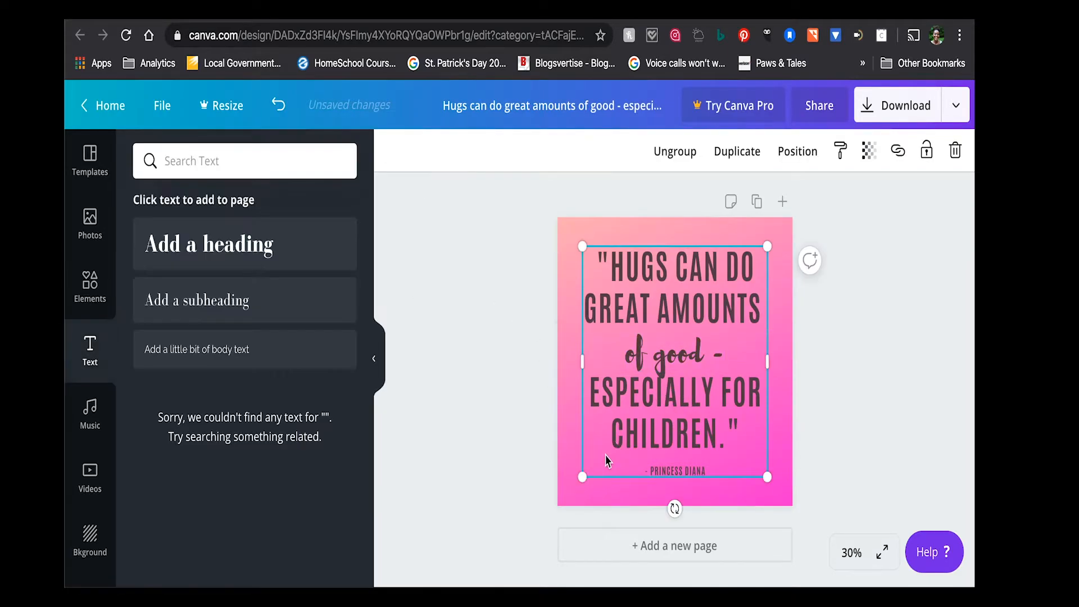
- Nudge the "of good -" heading slightly upward so it sits evenly between the quote lines above and below
{"action": "left_click", "coordinate": [686, 353]}
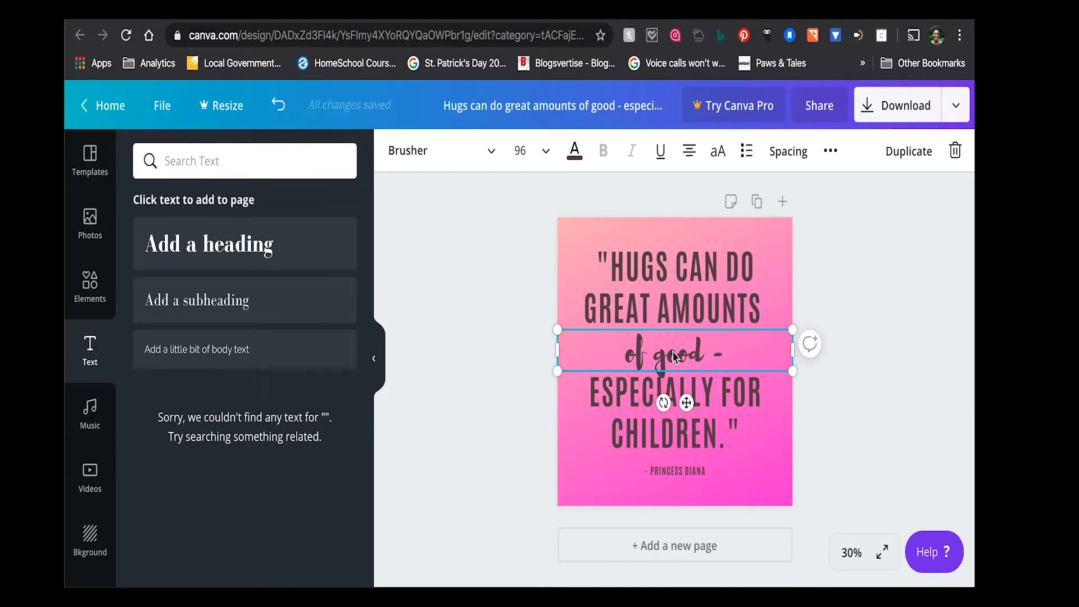
{"action": "key", "text": "Up"}
{"action": "key", "text": "Up"}
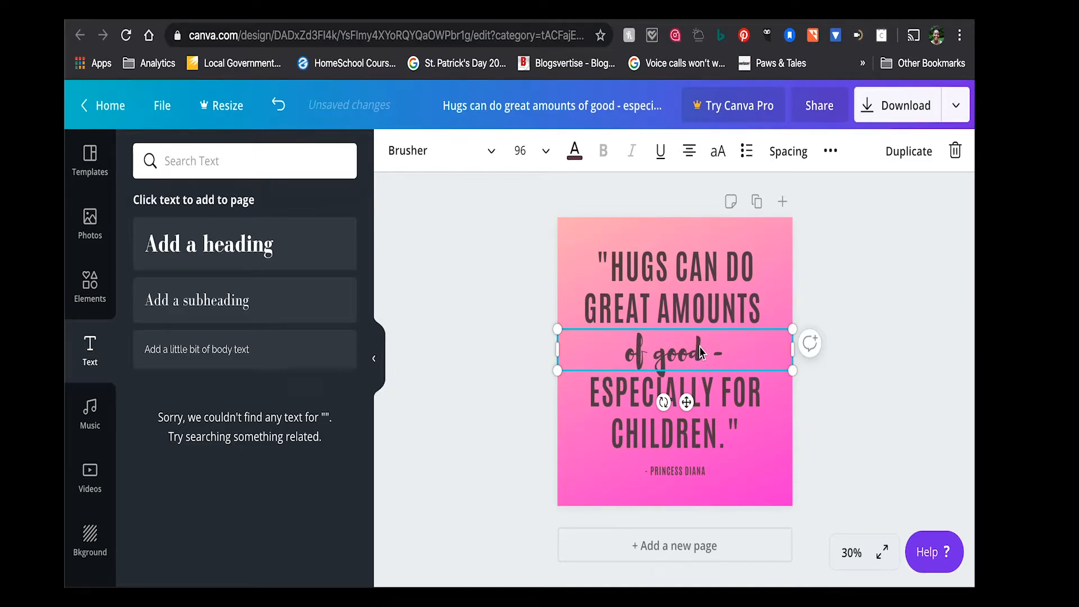
{"action": "key", "text": "Up"}
{"action": "key", "text": "Up"}
{"action": "key", "text": "Up"}
{"action": "key", "text": "Up"}
{"action": "key", "text": "Up"}
{"action": "key", "text": "Up"}
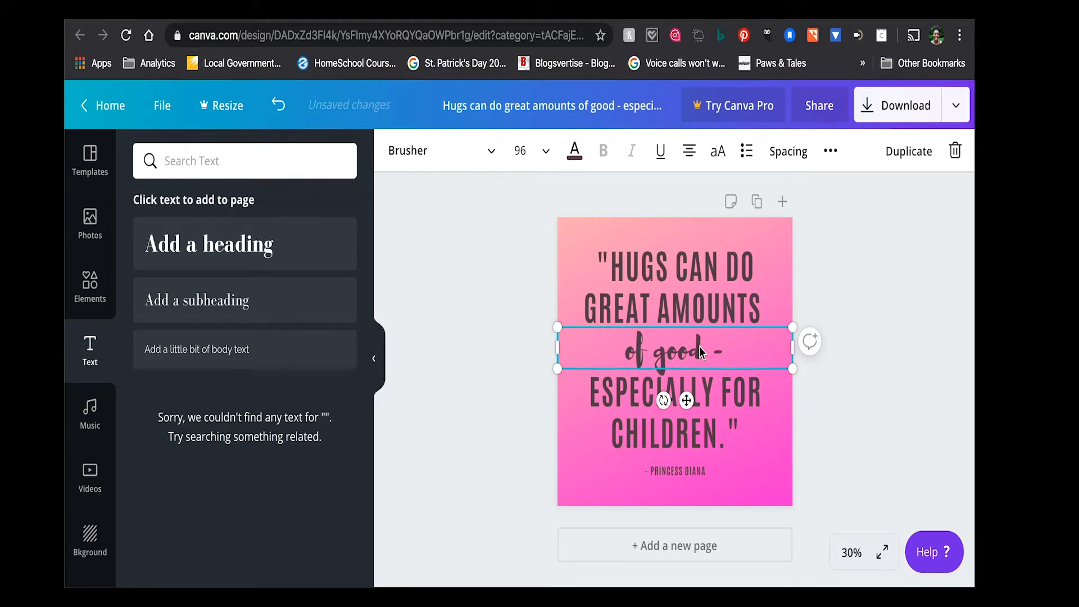
{"action": "key", "text": "Up"}
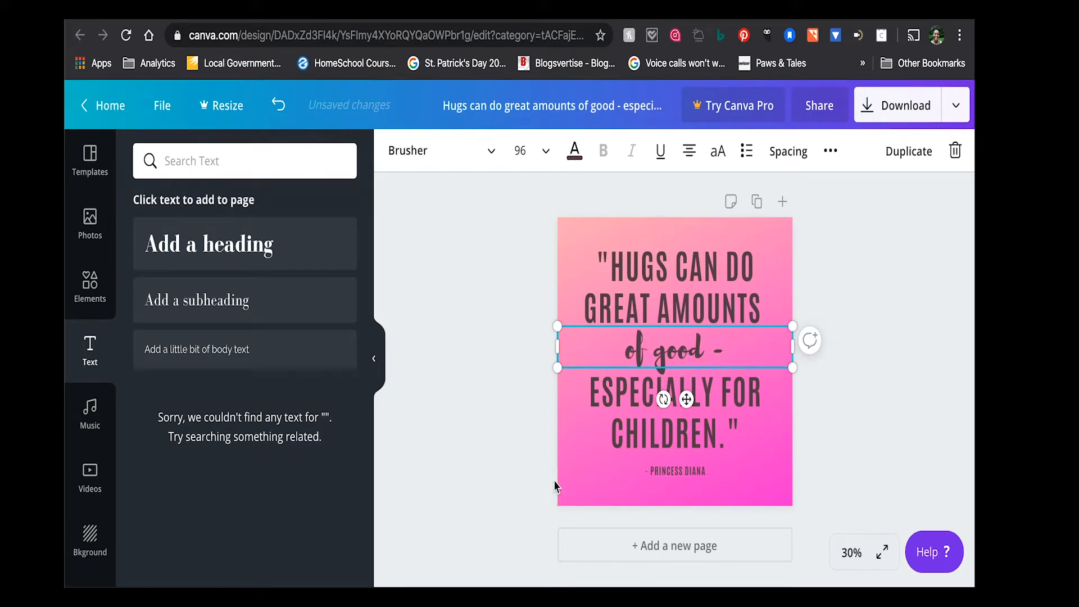
{"action": "left_click", "coordinate": [532, 485]}
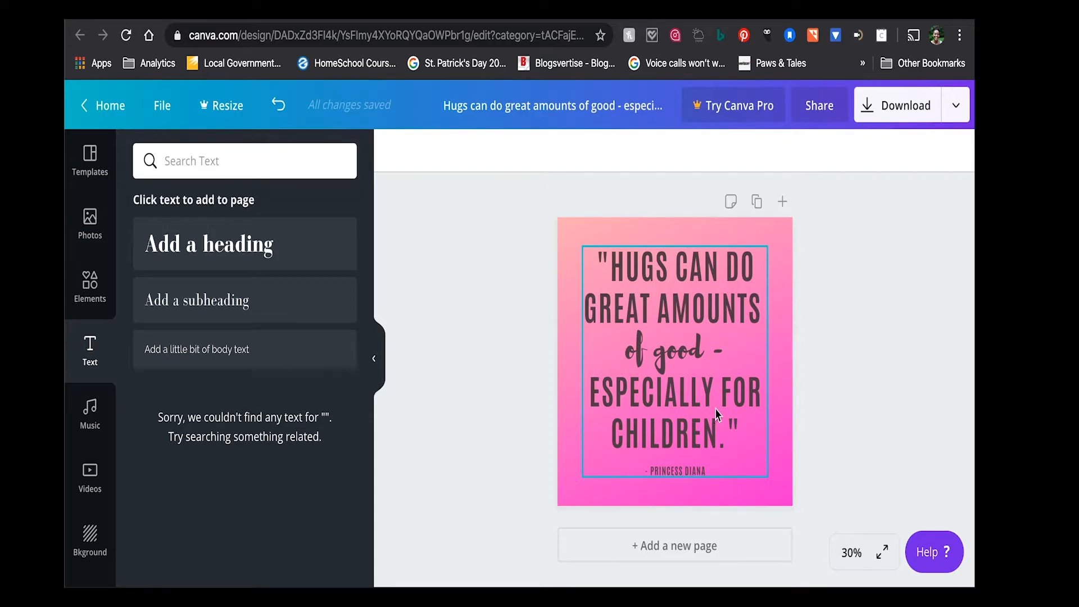
- Duplicate the finished quote page as page 2 and look over both copies
{"action": "left_click", "coordinate": [757, 201]}
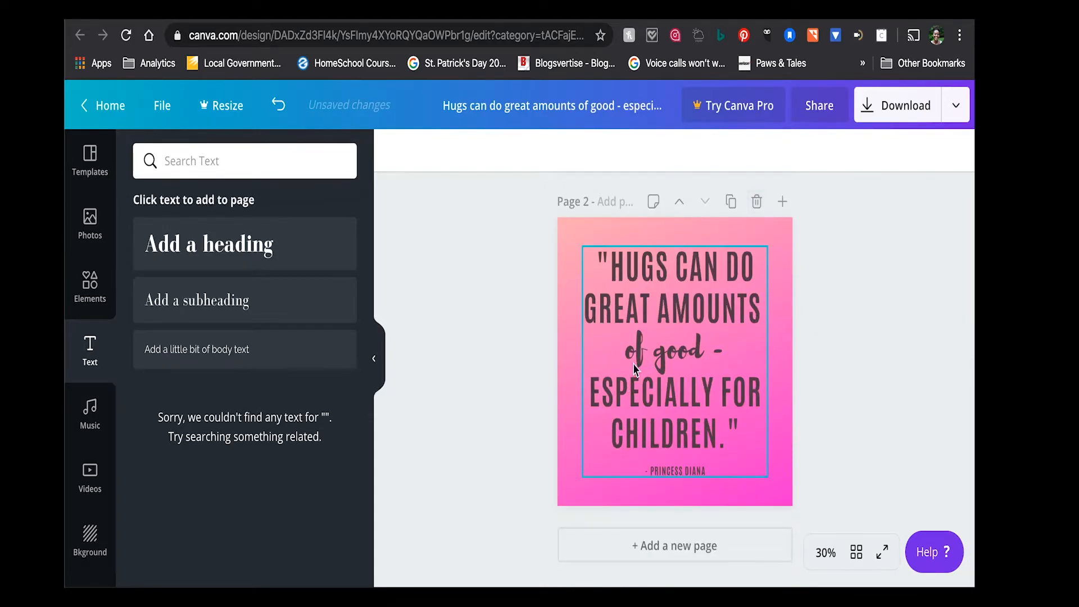
{"action": "scroll", "coordinate": [644, 349], "scroll_direction": "up", "scroll_amount": 5}
{"action": "scroll", "coordinate": [645, 348], "scroll_direction": "down", "scroll_amount": 4}
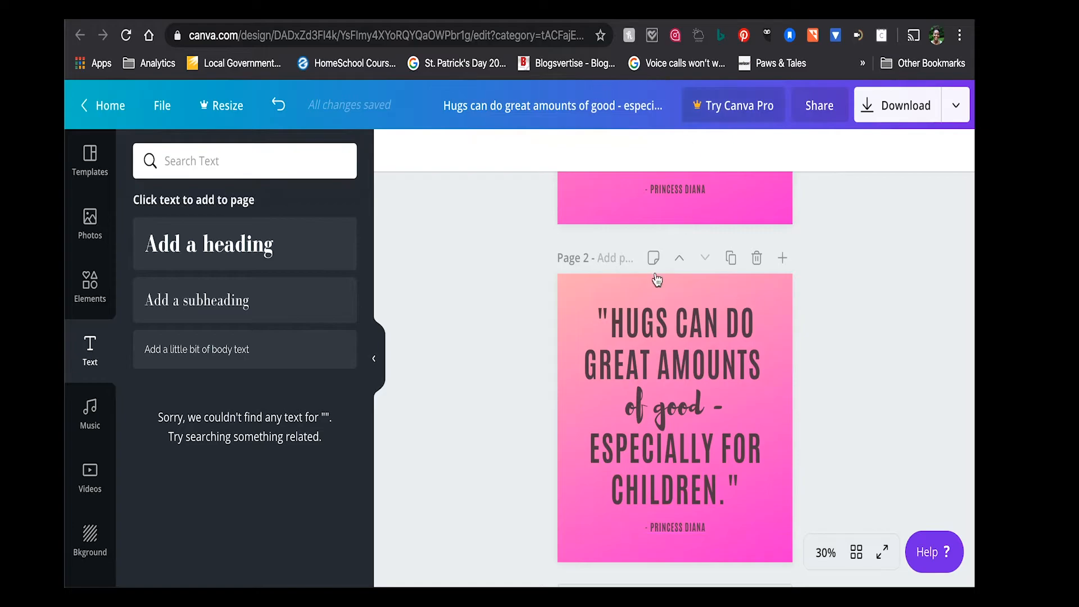
{"action": "scroll", "coordinate": [598, 319], "scroll_direction": "up", "scroll_amount": 5}
{"action": "scroll", "coordinate": [598, 319], "scroll_direction": "down", "scroll_amount": 6}
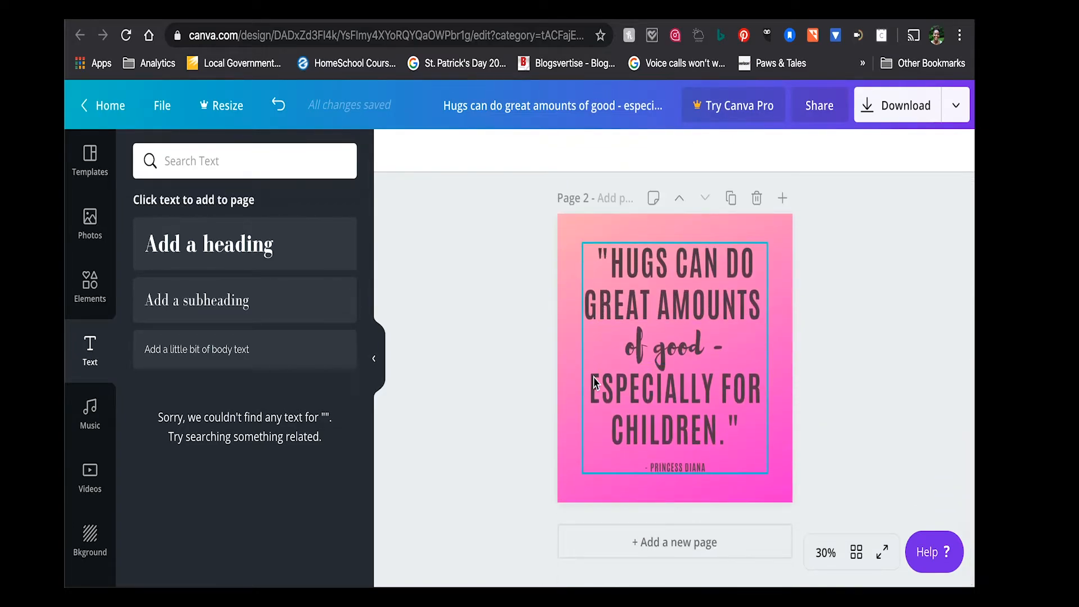
{"action": "scroll", "coordinate": [738, 440], "scroll_direction": "up", "scroll_amount": 4}
{"action": "mouse_move", "coordinate": [730, 453]}
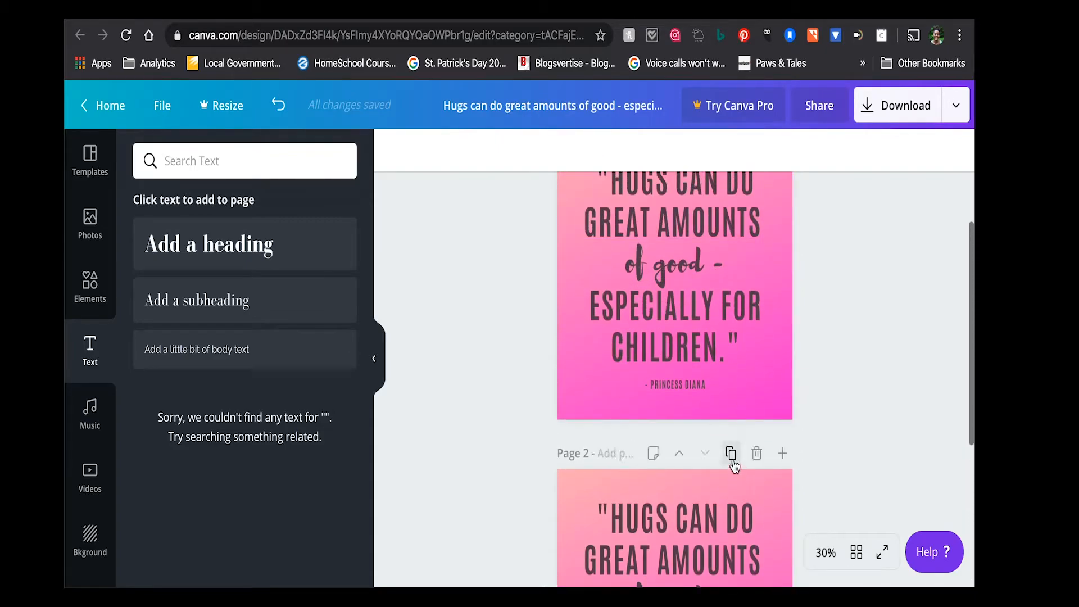
{"action": "scroll", "coordinate": [731, 453], "scroll_direction": "down", "scroll_amount": 4}
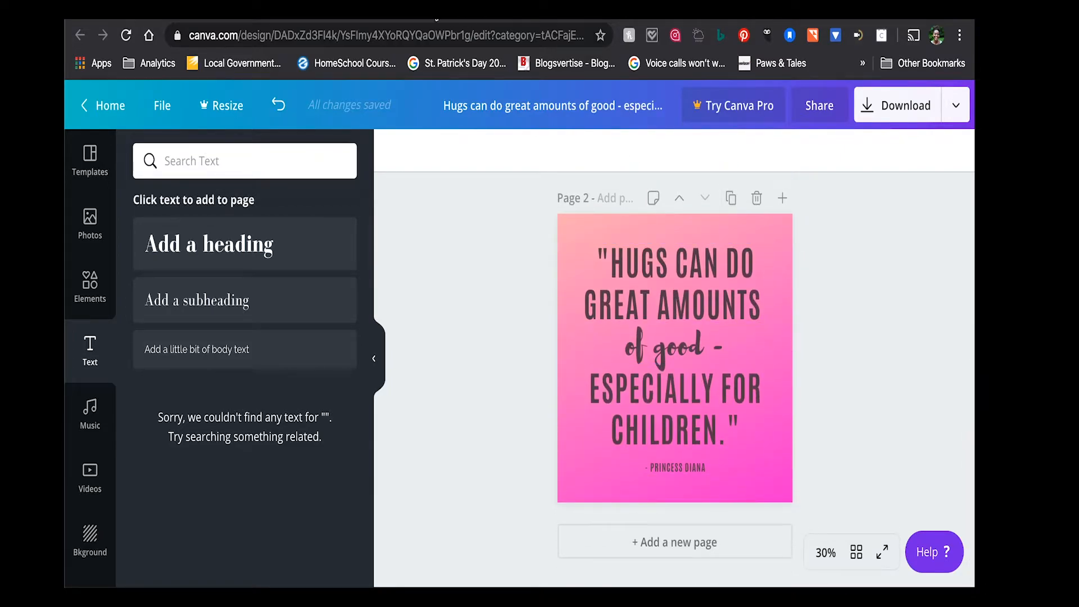
- Copy the Franklin P. Jones quote from the Parenting Quotes Google Doc and return to the Canva design
{"action": "left_click", "coordinate": [436, 19]}
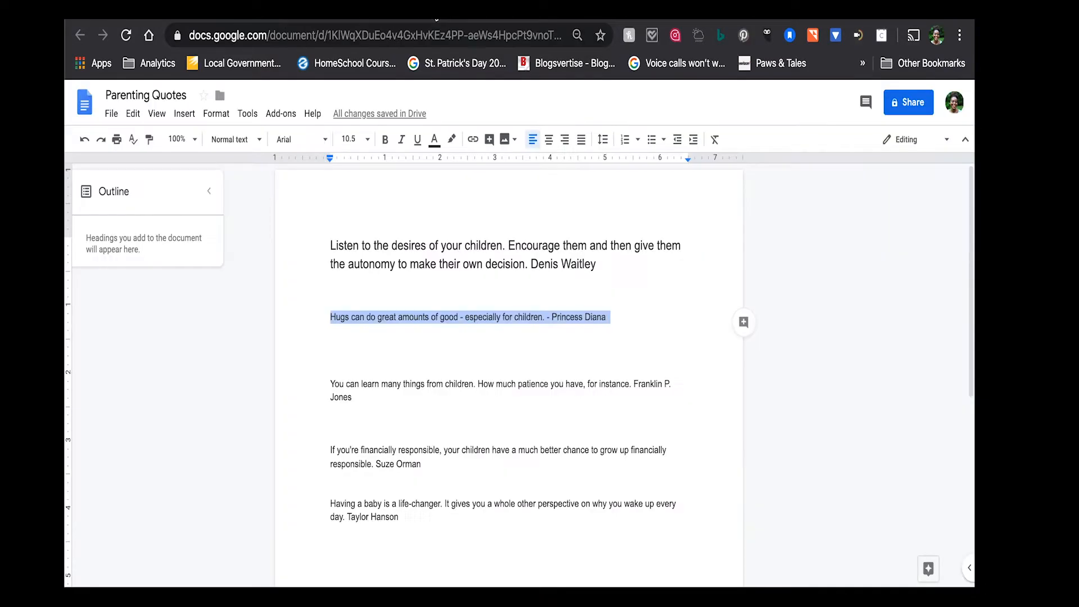
{"action": "triple_click", "coordinate": [398, 383]}
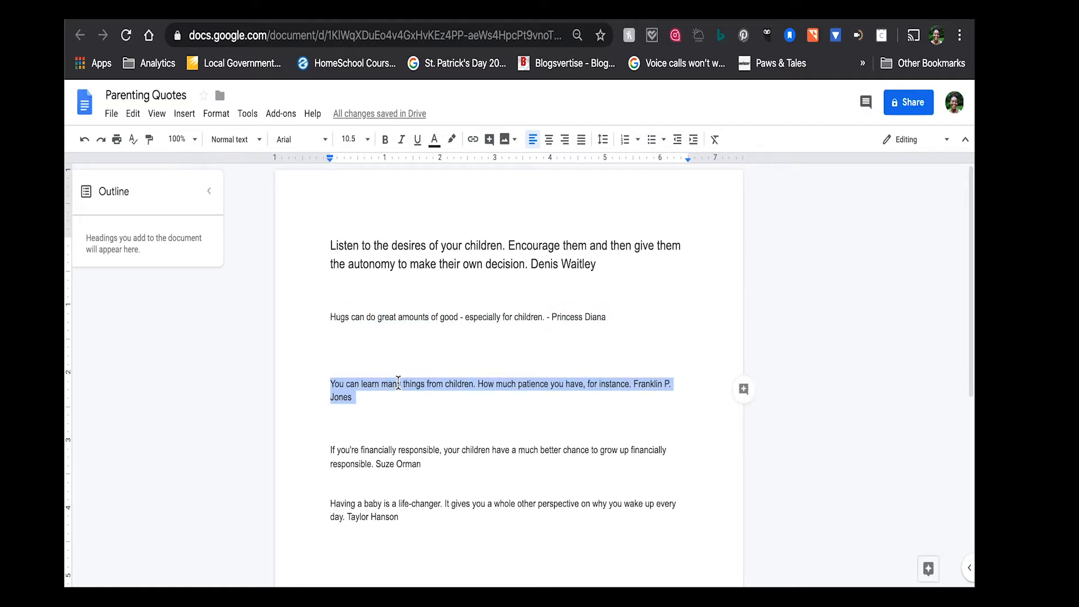
{"action": "left_click", "coordinate": [671, 17]}
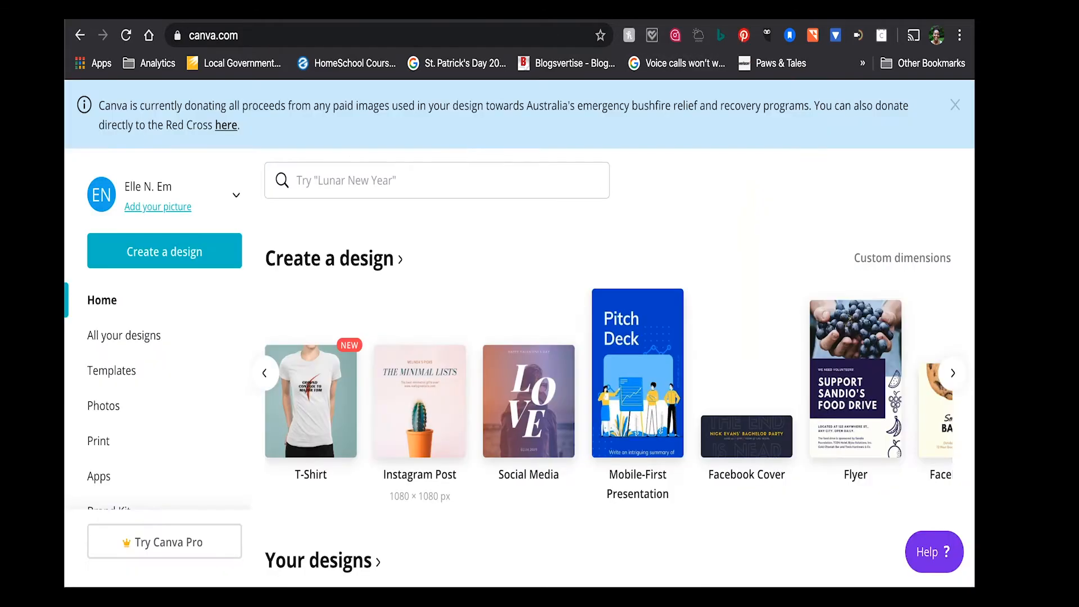
{"action": "left_click", "coordinate": [841, 18]}
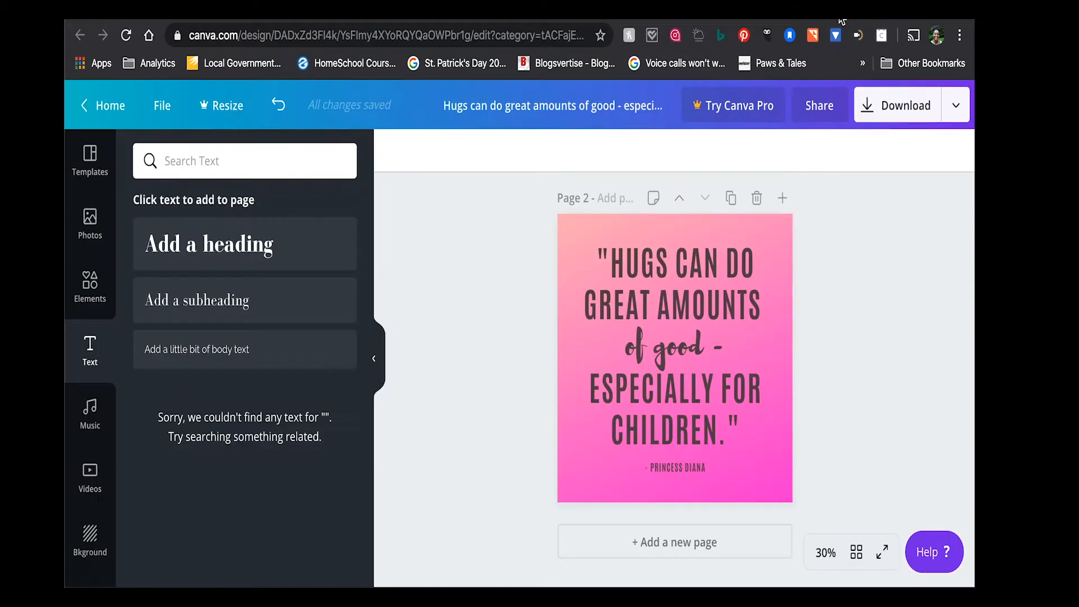
{"action": "left_click", "coordinate": [667, 408]}
{"action": "triple_click", "coordinate": [667, 406]}
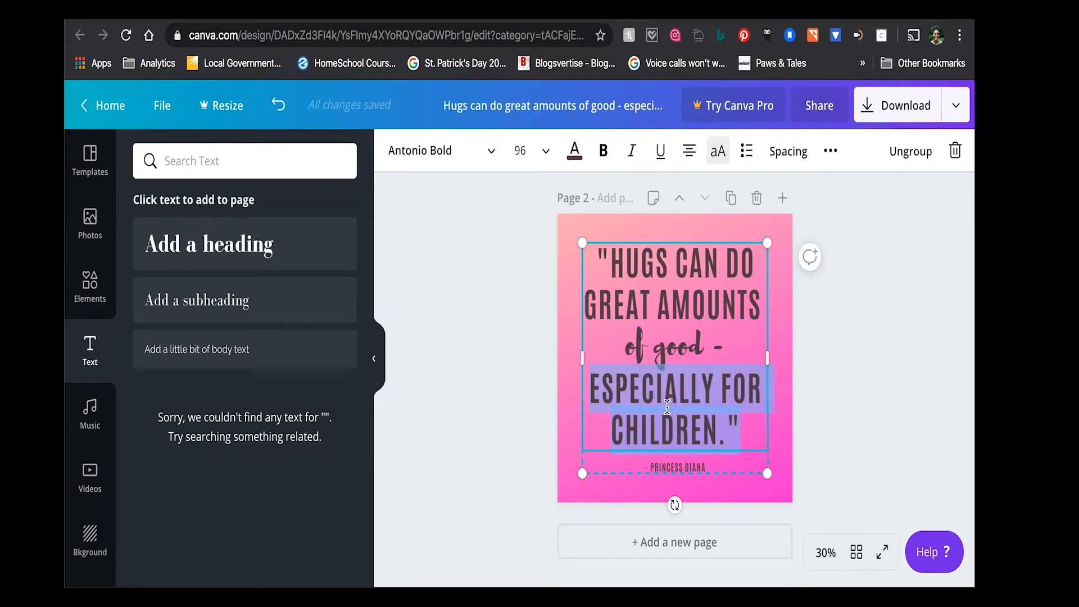
{"action": "key", "text": "ctrl+a"}
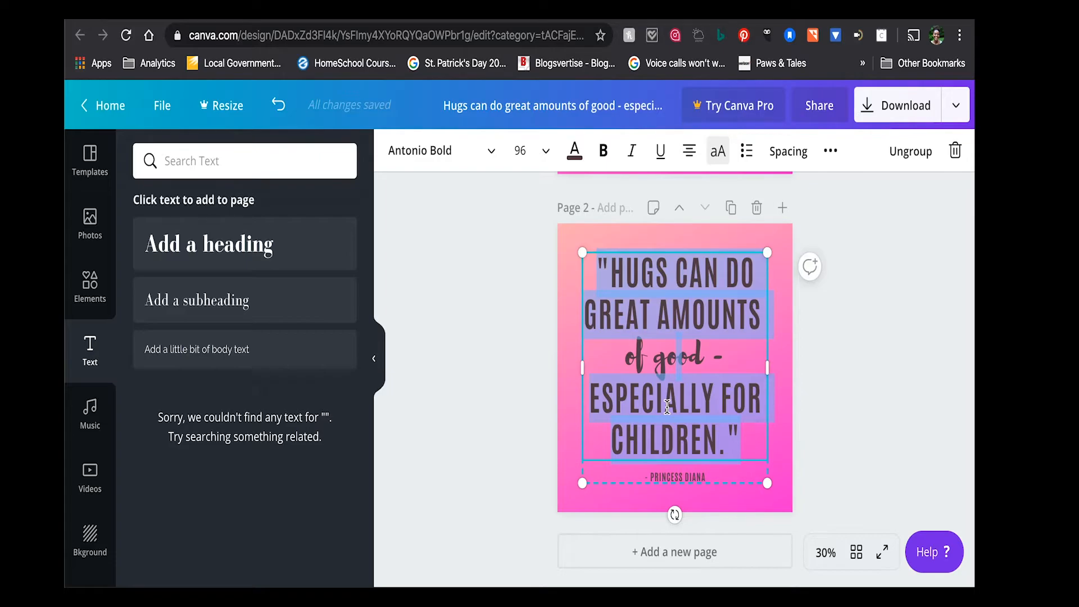
{"action": "key", "text": "ctrl+v"}
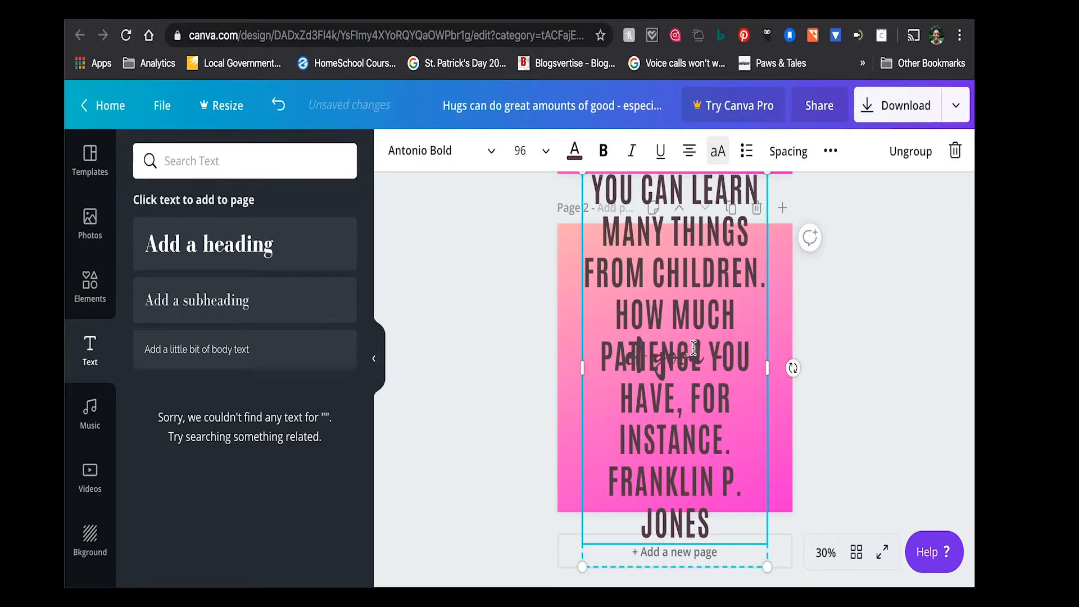
{"action": "left_click_drag", "start_coordinate": [769, 366], "coordinate": [792, 365]}
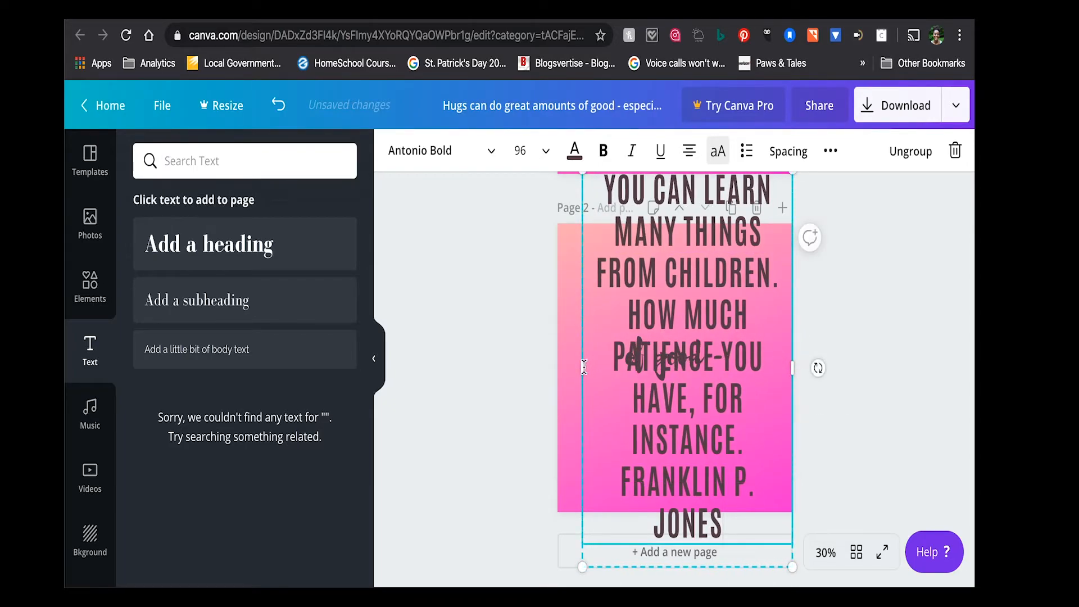
{"action": "key", "text": "super+z"}
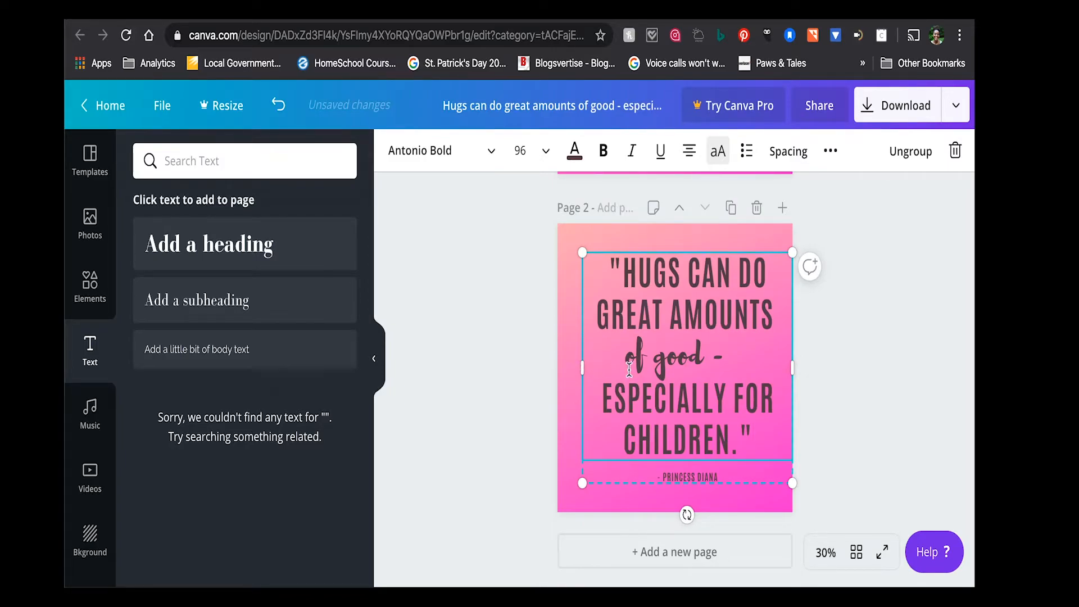
{"action": "left_click_drag", "start_coordinate": [792, 364], "coordinate": [769, 365]}
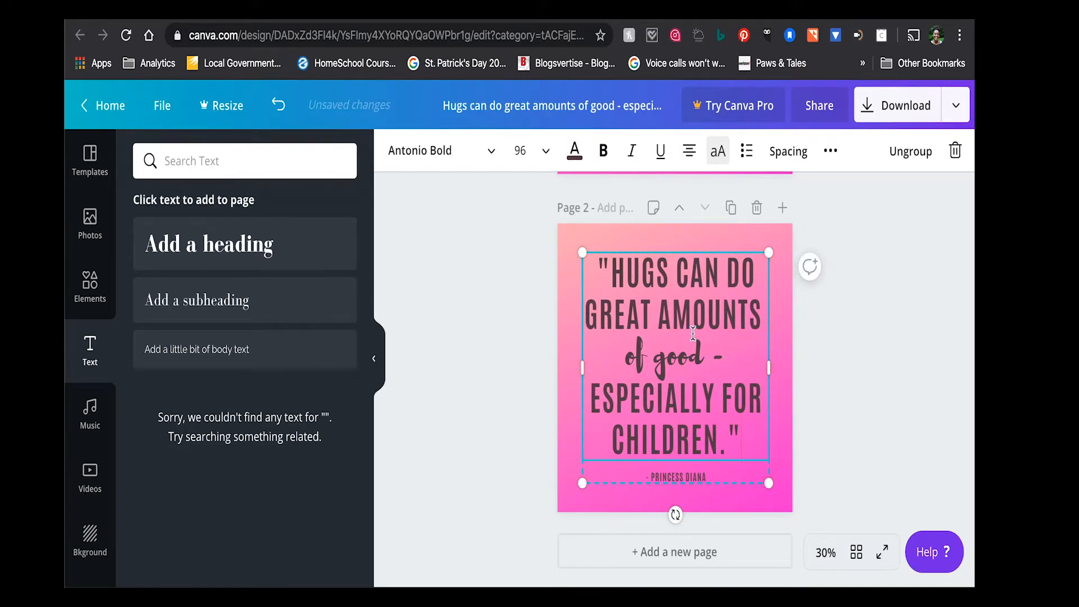
- Replace the main quote text on page 2 with the copied Franklin P. Jones quote and set its font size to 80
{"action": "triple_click", "coordinate": [684, 310]}
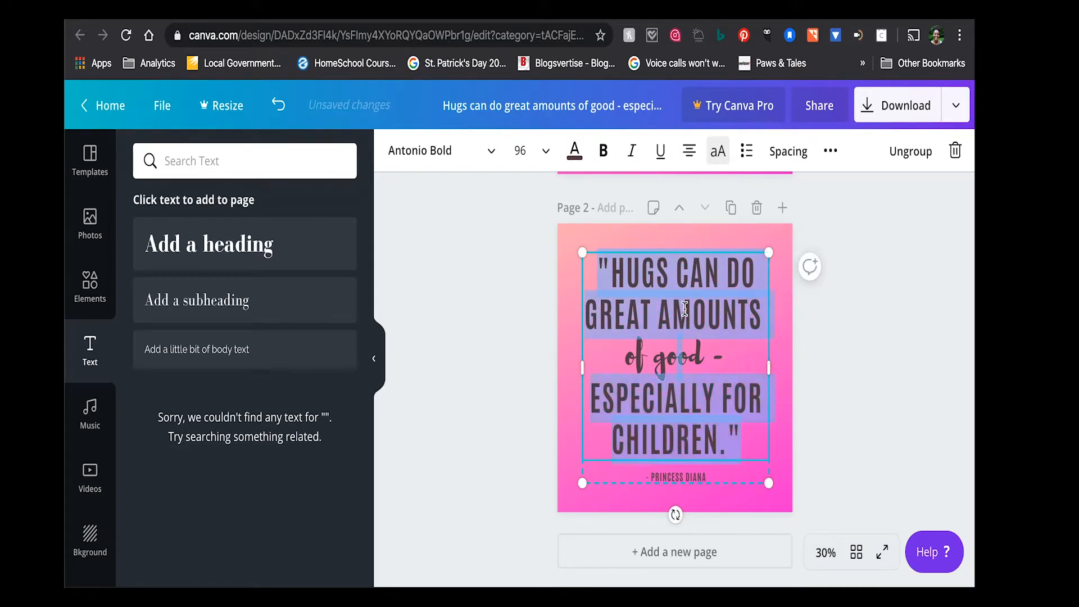
{"action": "type", "text": "YOU CAN LEARN MANY THINGS FROM CHILDREN. HOW MUCH PATIENCE YOU HAVE, FOR INSTANCE. FRANKLIN P. JONES"}
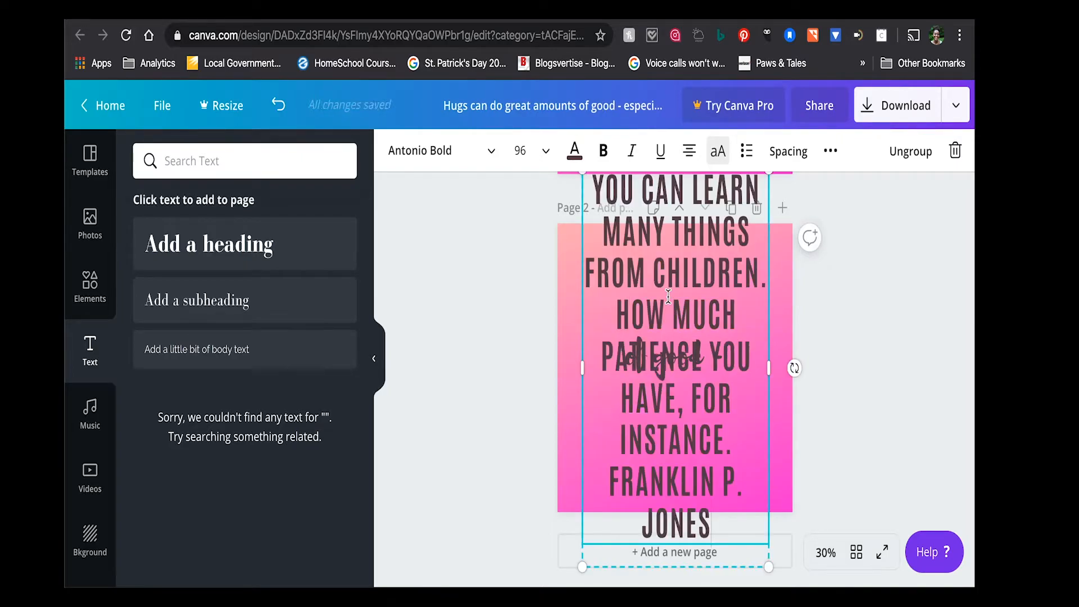
{"action": "left_click", "coordinate": [522, 150]}
{"action": "scroll", "coordinate": [538, 245], "scroll_direction": "up", "scroll_amount": 2}
{"action": "left_click", "coordinate": [540, 257]}
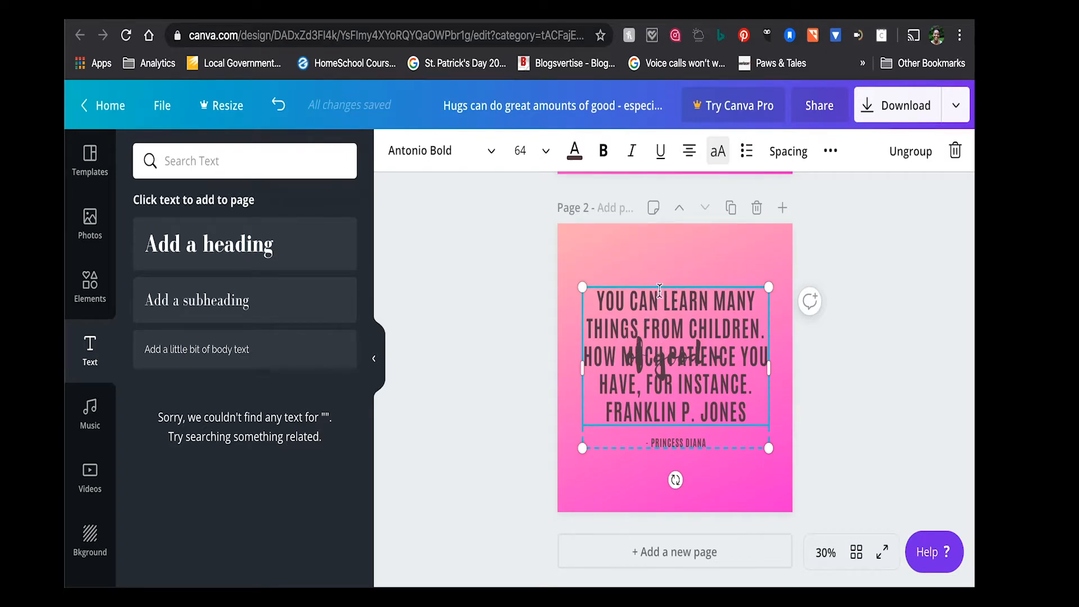
{"action": "left_click", "coordinate": [523, 150]}
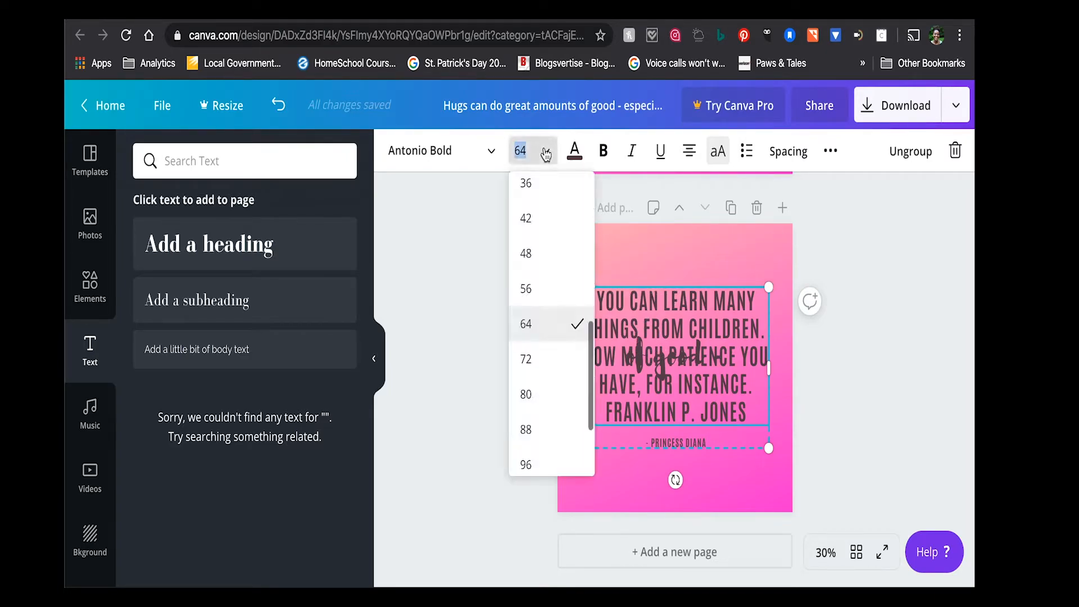
{"action": "left_click", "coordinate": [533, 394]}
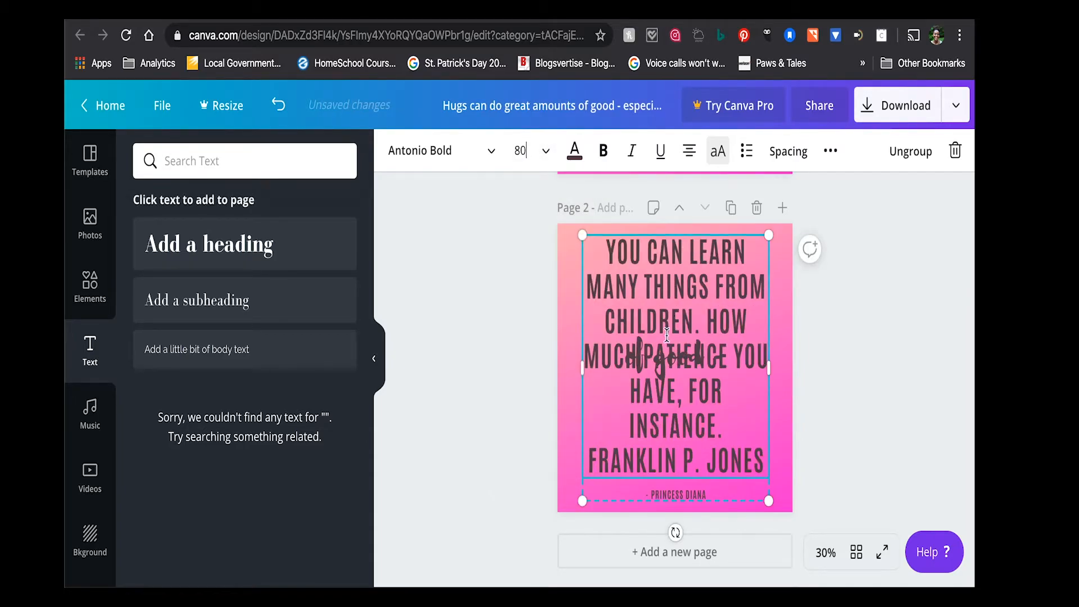
- Move the quote block down out of the way and delete the "of good -" heading on page 2
{"action": "double_click", "coordinate": [687, 353]}
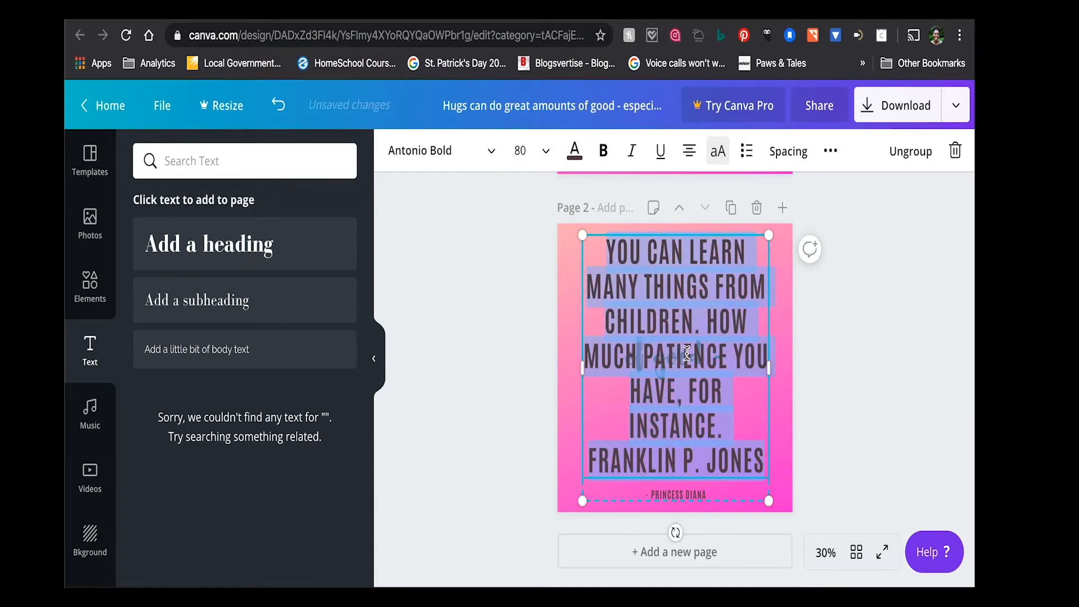
{"action": "double_click", "coordinate": [687, 353]}
{"action": "left_click", "coordinate": [715, 316]}
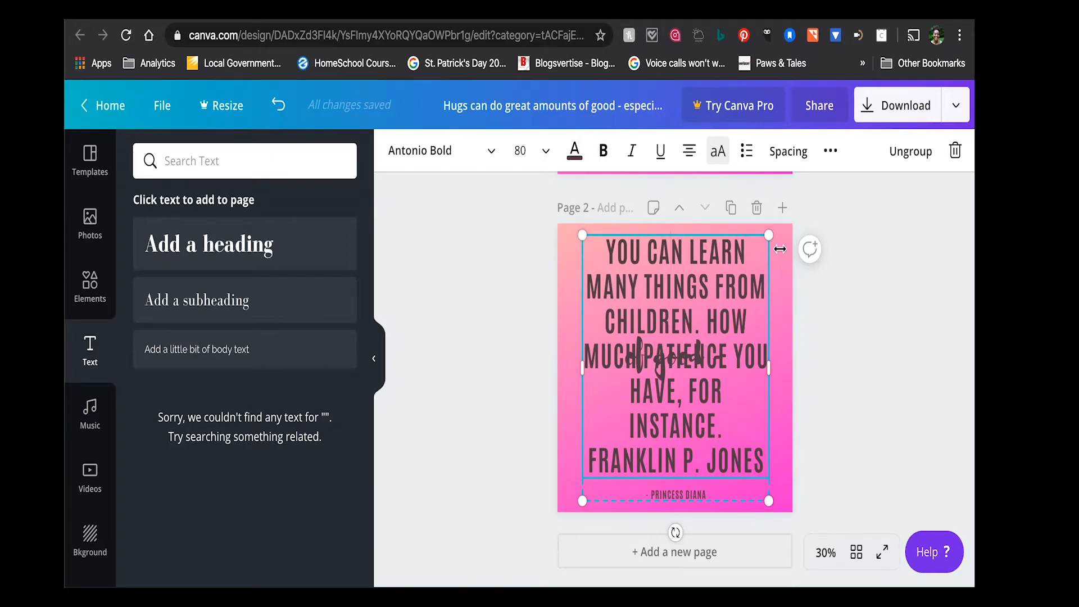
{"action": "left_click", "coordinate": [829, 342]}
{"action": "left_click_drag", "start_coordinate": [650, 385], "coordinate": [618, 551]}
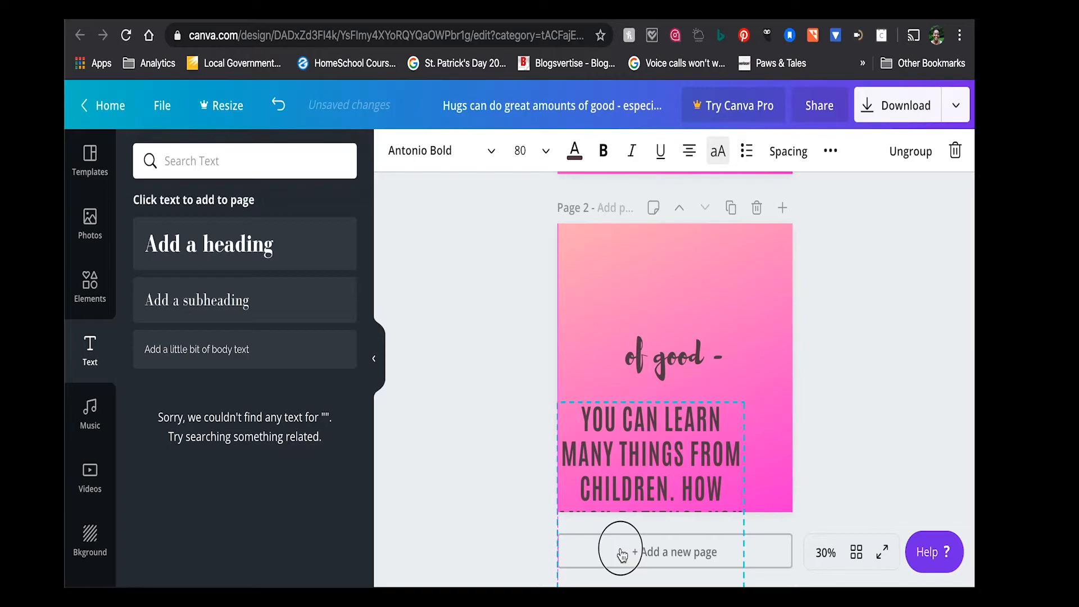
{"action": "left_click", "coordinate": [676, 351]}
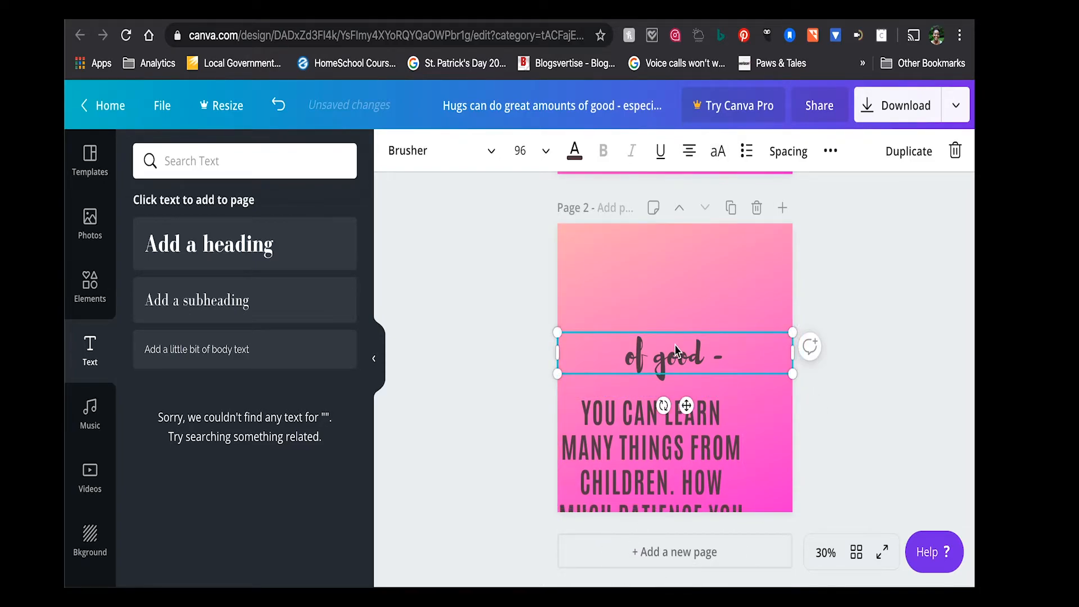
{"action": "left_click", "coordinate": [679, 233]}
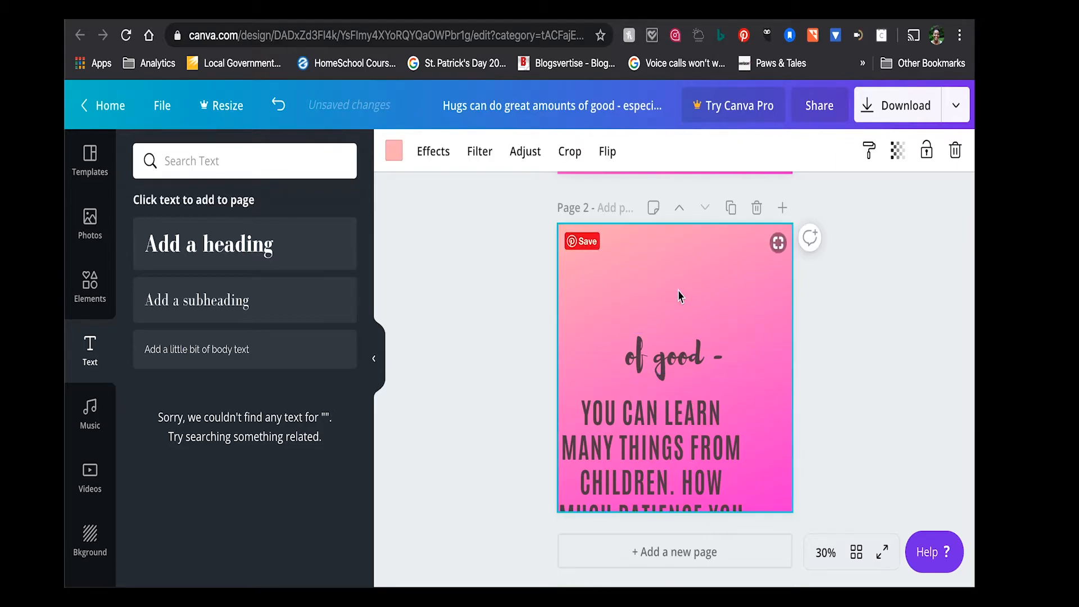
{"action": "left_click", "coordinate": [676, 359]}
{"action": "key", "text": "Delete"}
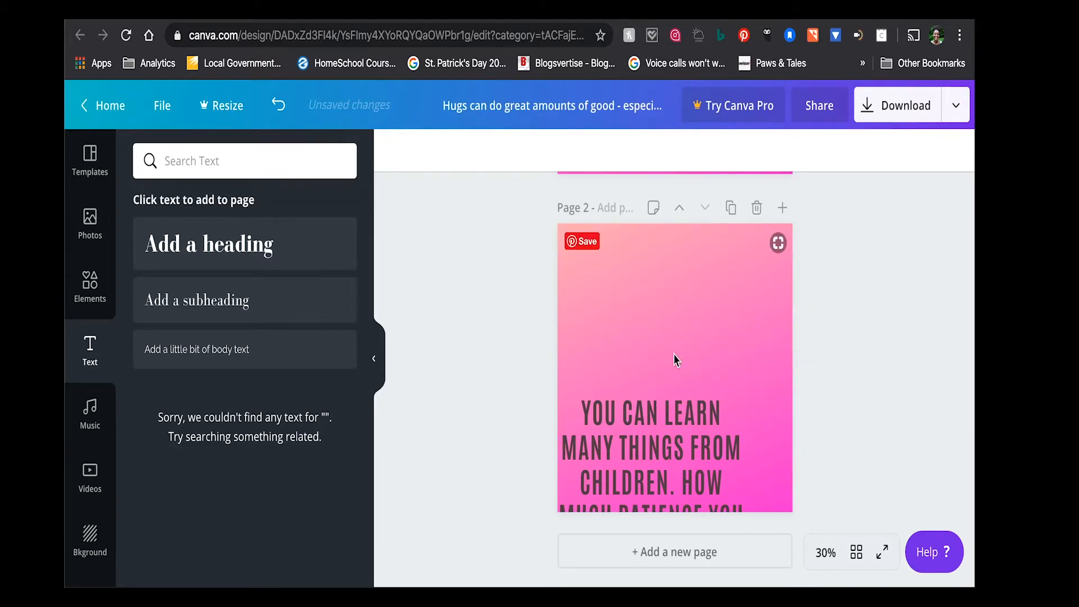
- Move the quote block back to the center of page 2 and remove "Franklin P. Jones" from the main quote, ending it with "instance."
{"action": "left_click_drag", "start_coordinate": [662, 410], "coordinate": [687, 241]}
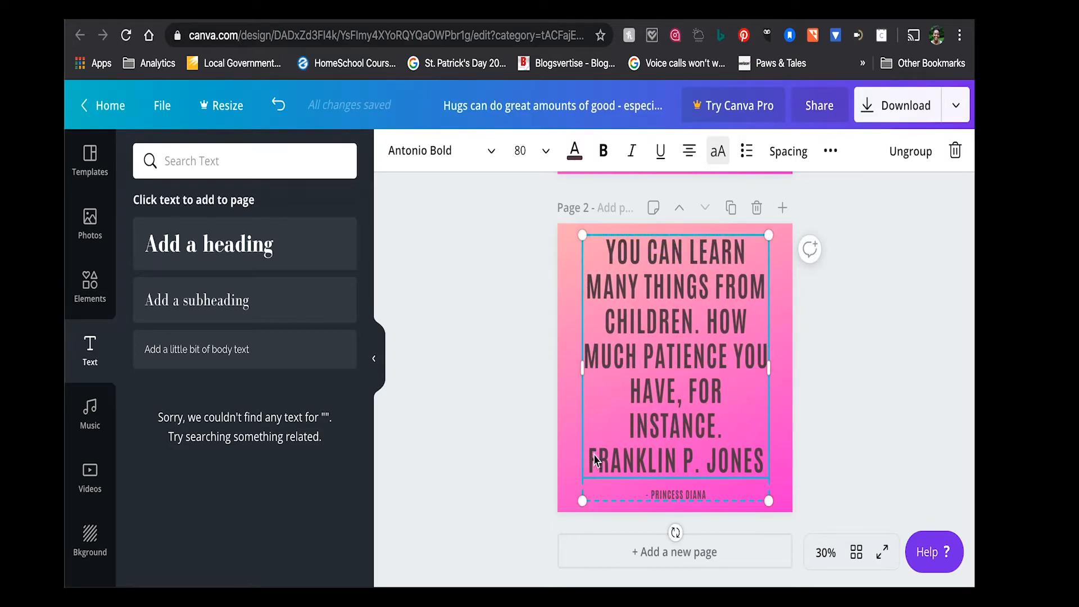
{"action": "left_click_drag", "start_coordinate": [591, 454], "coordinate": [764, 466]}
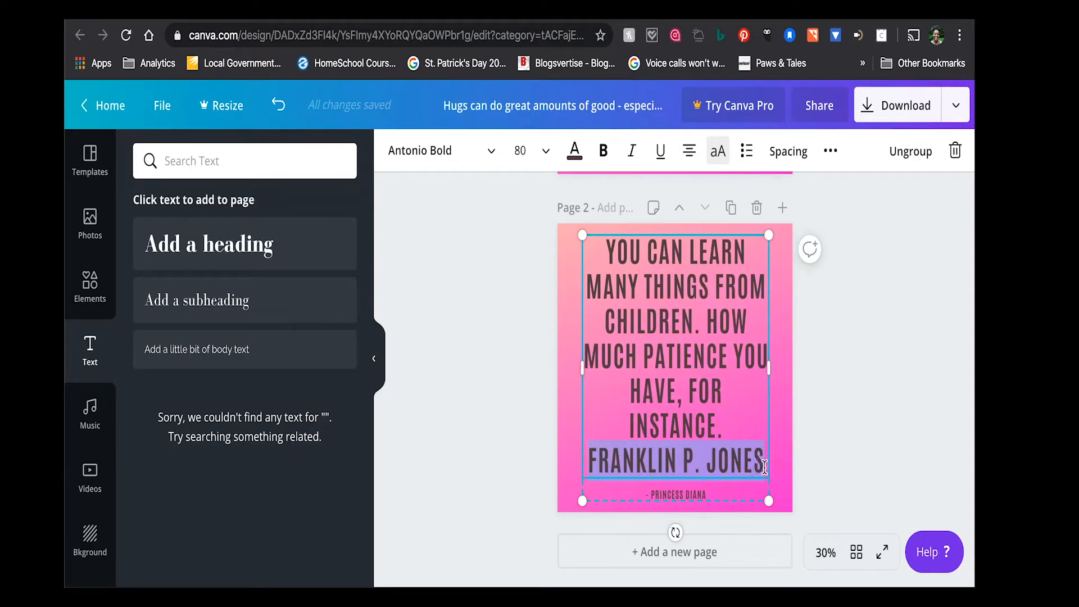
{"action": "key", "text": "BackSpace"}
{"action": "key", "text": "BackSpace"}
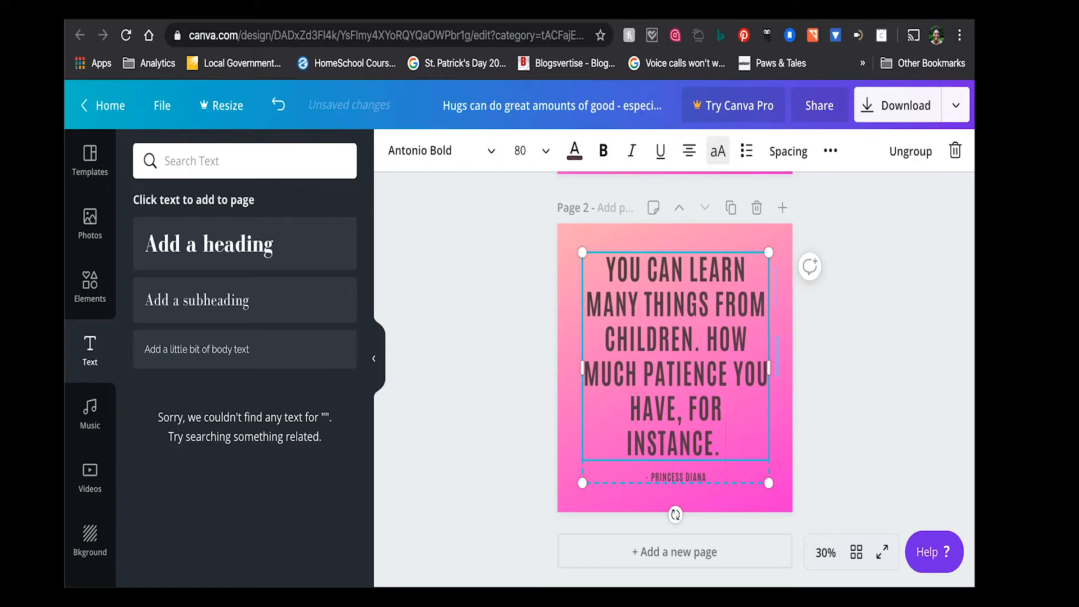
{"action": "key", "text": "BackSpace"}
{"action": "key", "text": "BackSpace"}
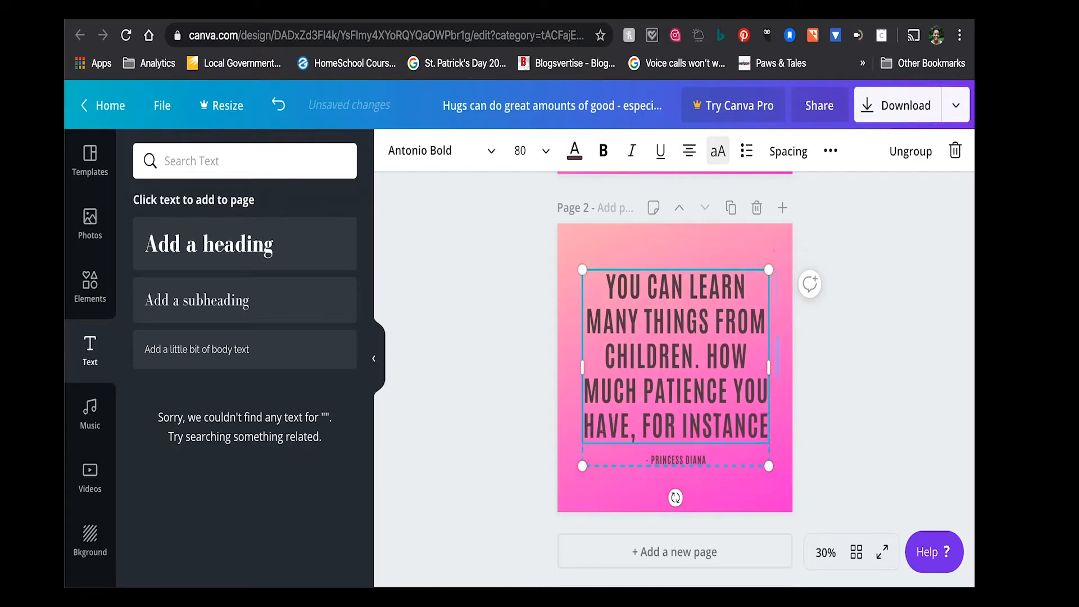
{"action": "type", "text": "."}
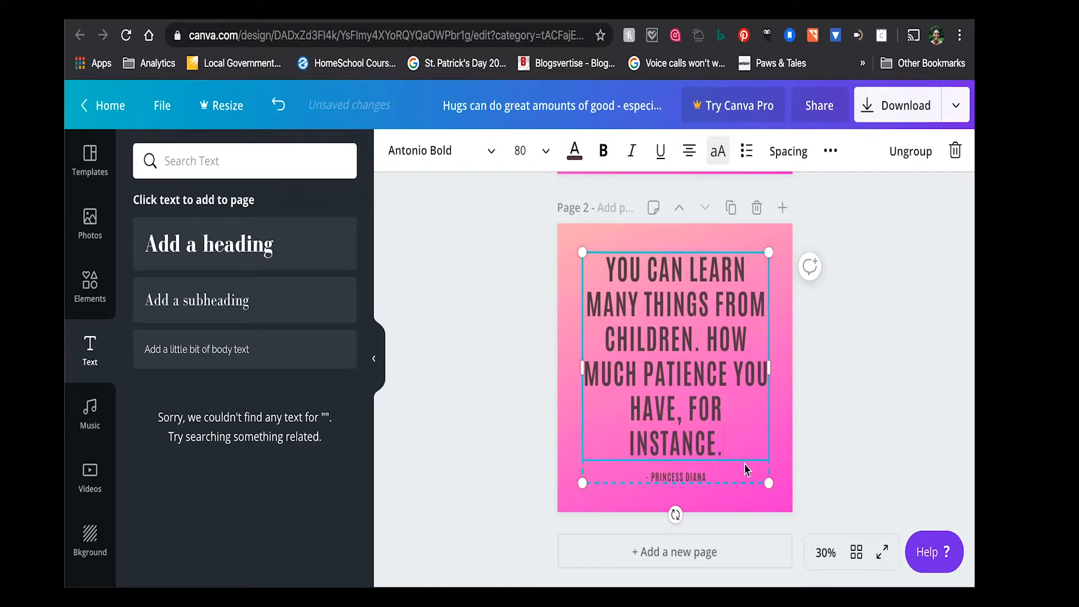
- Replace the Princess Diana attribution below the quote on page 2 with "- Franklin P. Jones"
{"action": "left_click", "coordinate": [676, 475]}
{"action": "key", "text": "BackSpace"}
{"action": "type", "text": "- FRANKLIN P. JONES"}
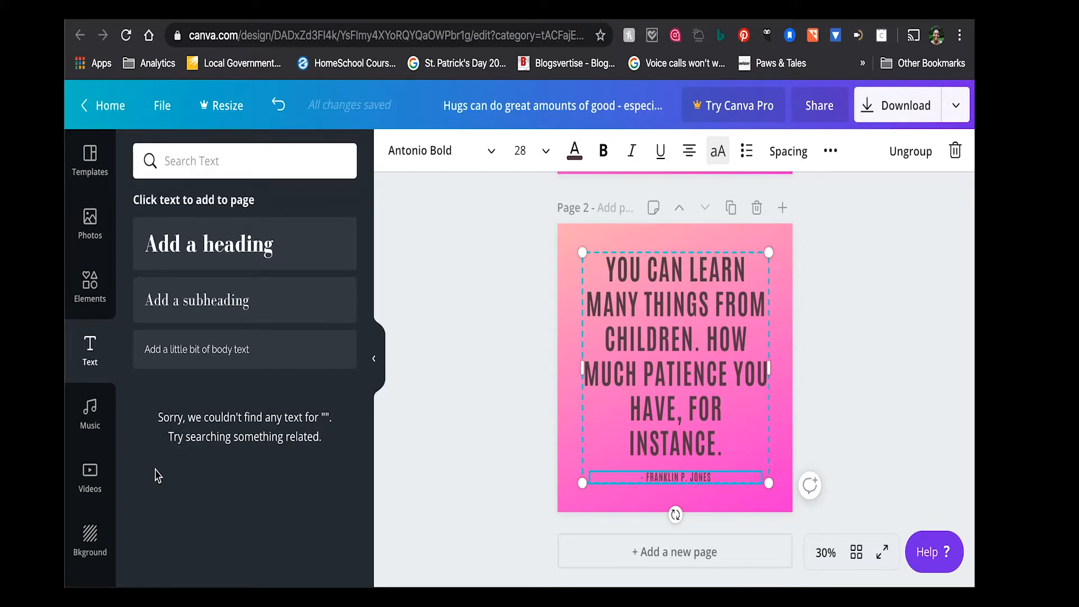
{"action": "left_click", "coordinate": [90, 534]}
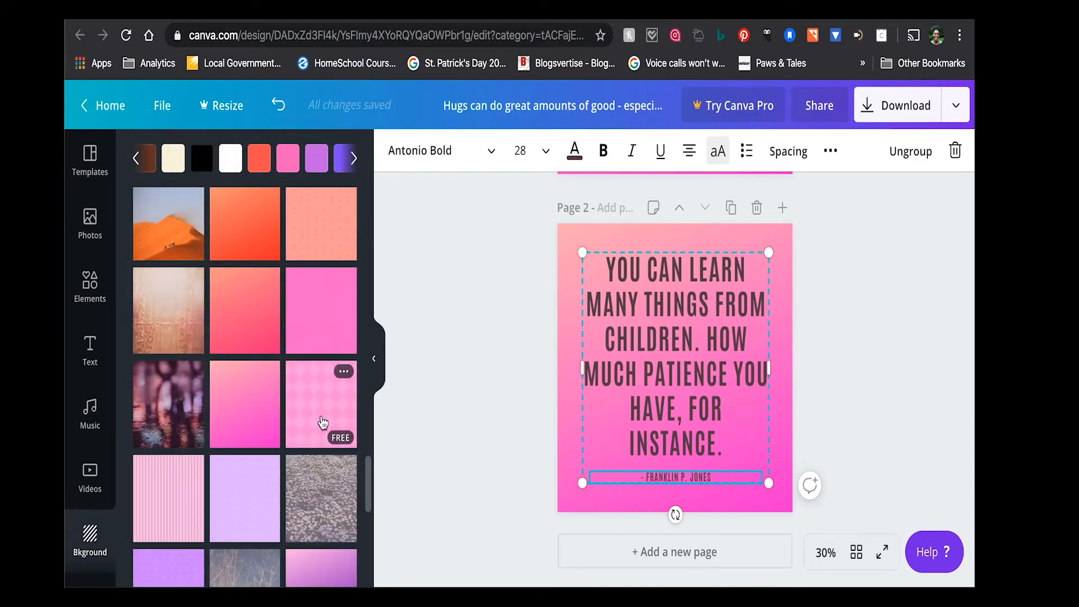
{"action": "scroll", "coordinate": [301, 452], "scroll_direction": "down", "scroll_amount": 2}
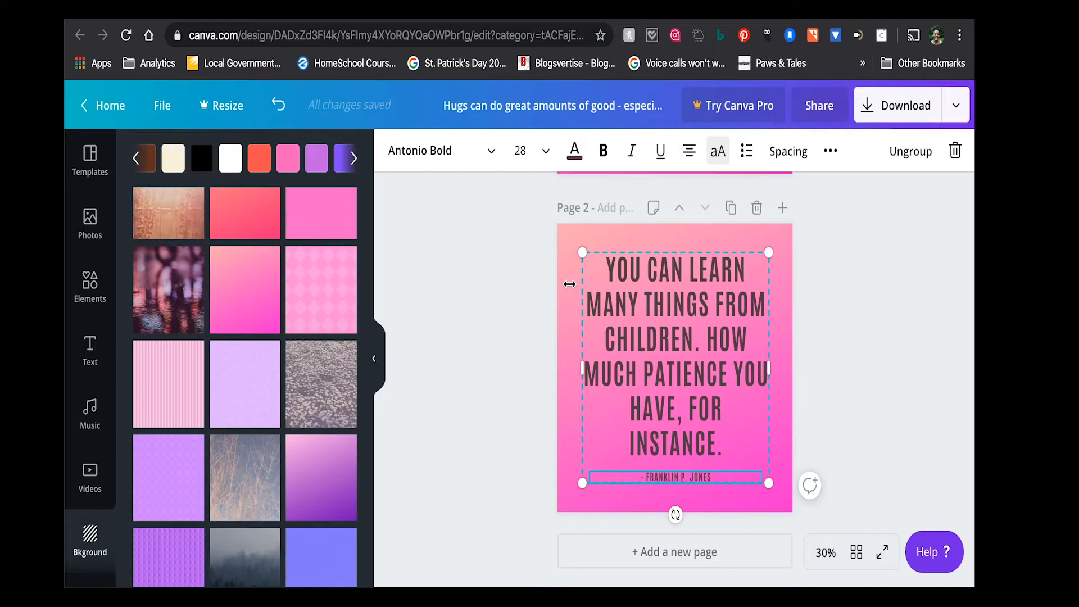
- Search the photos for "children" and set the free picture of hugging children as the background of page 2
{"action": "left_click", "coordinate": [90, 219]}
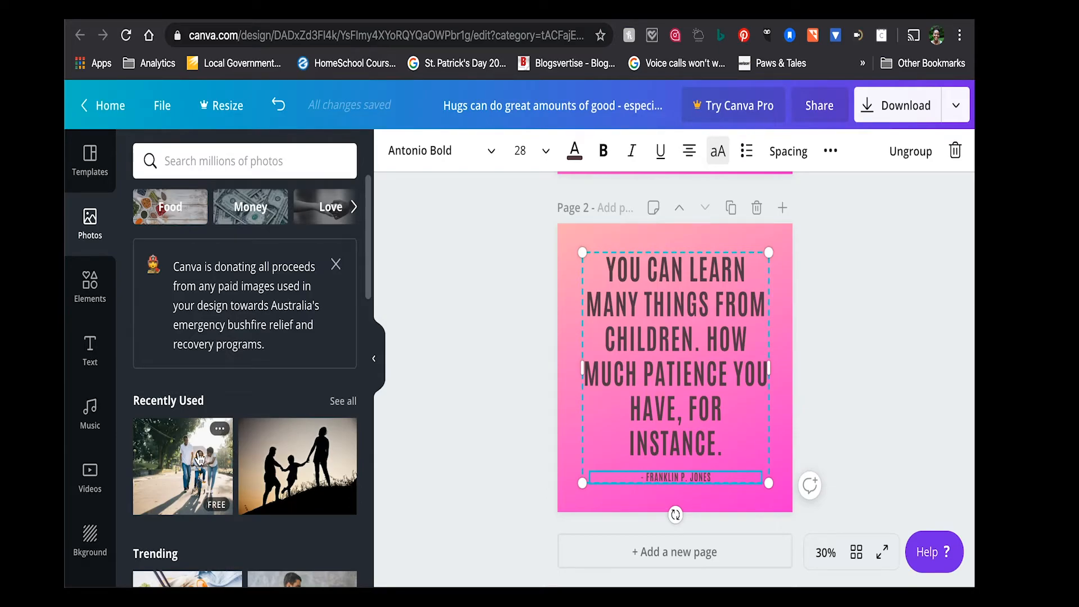
{"action": "scroll", "coordinate": [191, 458], "scroll_direction": "down", "scroll_amount": 10}
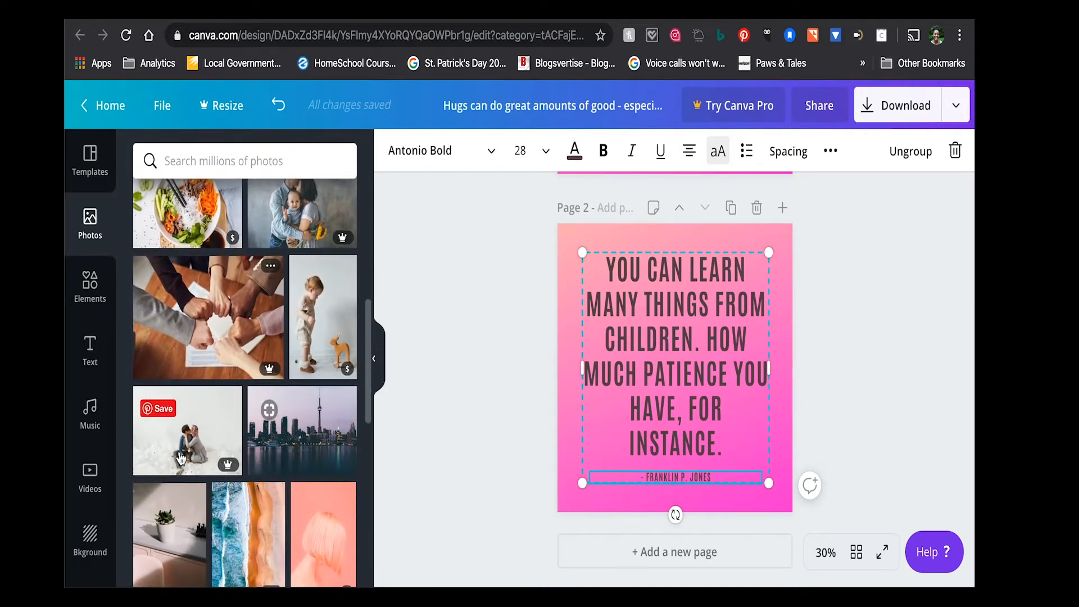
{"action": "scroll", "coordinate": [181, 458], "scroll_direction": "up", "scroll_amount": 10}
{"action": "left_click", "coordinate": [201, 162]}
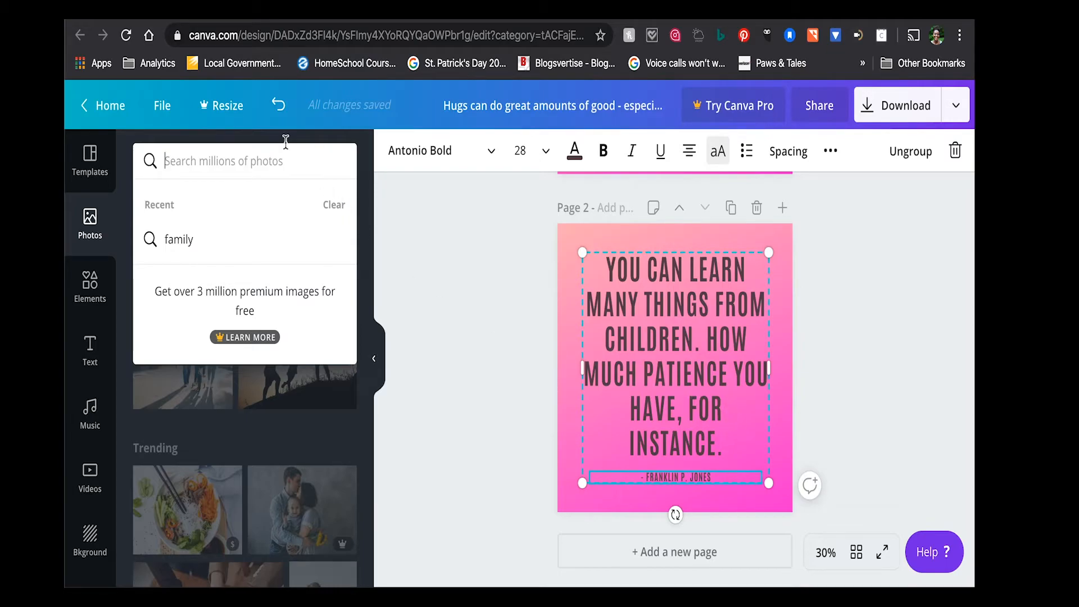
{"action": "type", "text": "children"}
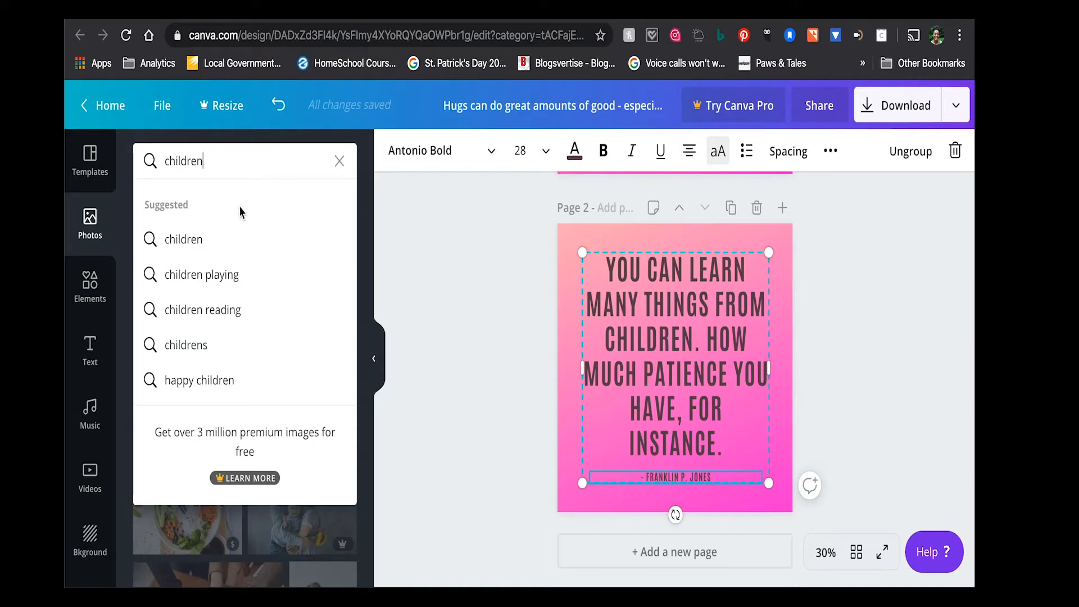
{"action": "left_click", "coordinate": [236, 239]}
{"action": "scroll", "coordinate": [249, 396], "scroll_direction": "down", "scroll_amount": 3}
{"action": "scroll", "coordinate": [249, 397], "scroll_direction": "down", "scroll_amount": 2}
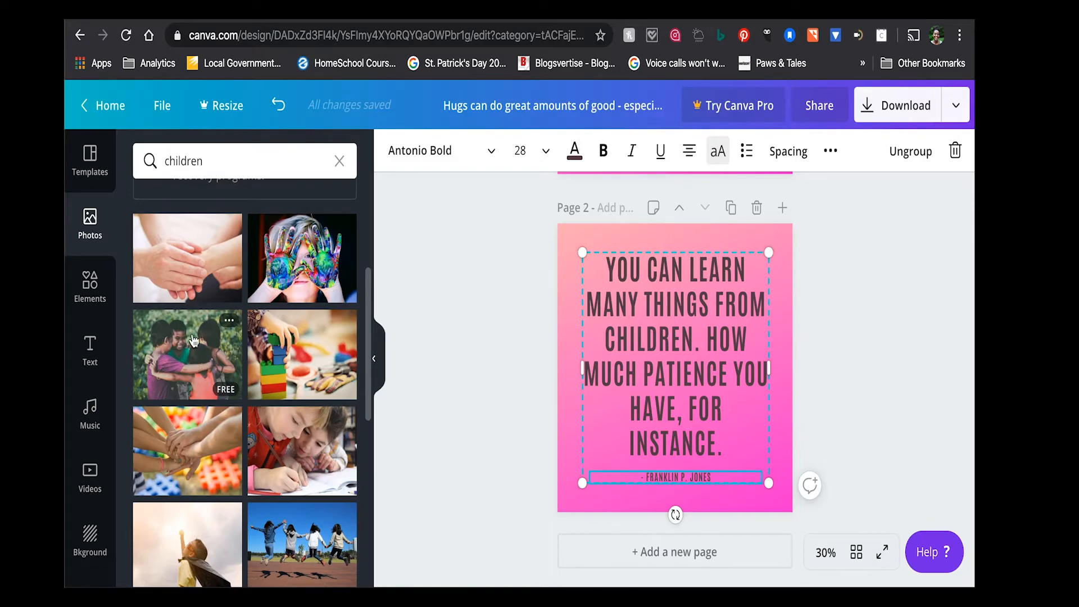
{"action": "left_click_drag", "start_coordinate": [203, 346], "coordinate": [572, 257]}
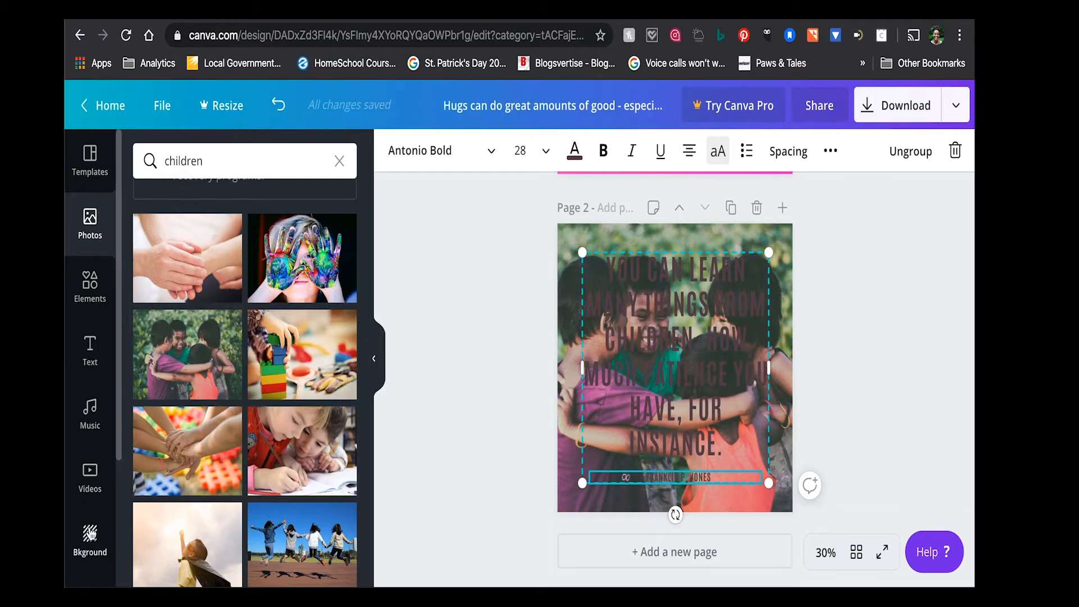
- Add a square shape over the quote text on page 2 and set its transparency to 43
{"action": "left_click", "coordinate": [93, 289]}
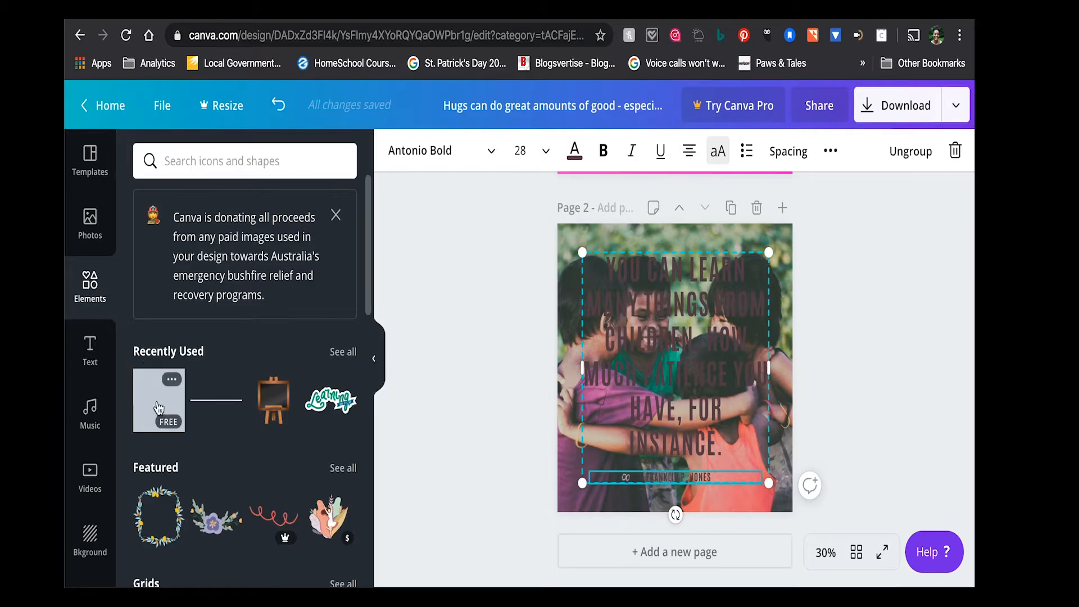
{"action": "scroll", "coordinate": [159, 408], "scroll_direction": "down", "scroll_amount": 5}
{"action": "scroll", "coordinate": [159, 408], "scroll_direction": "down", "scroll_amount": 3}
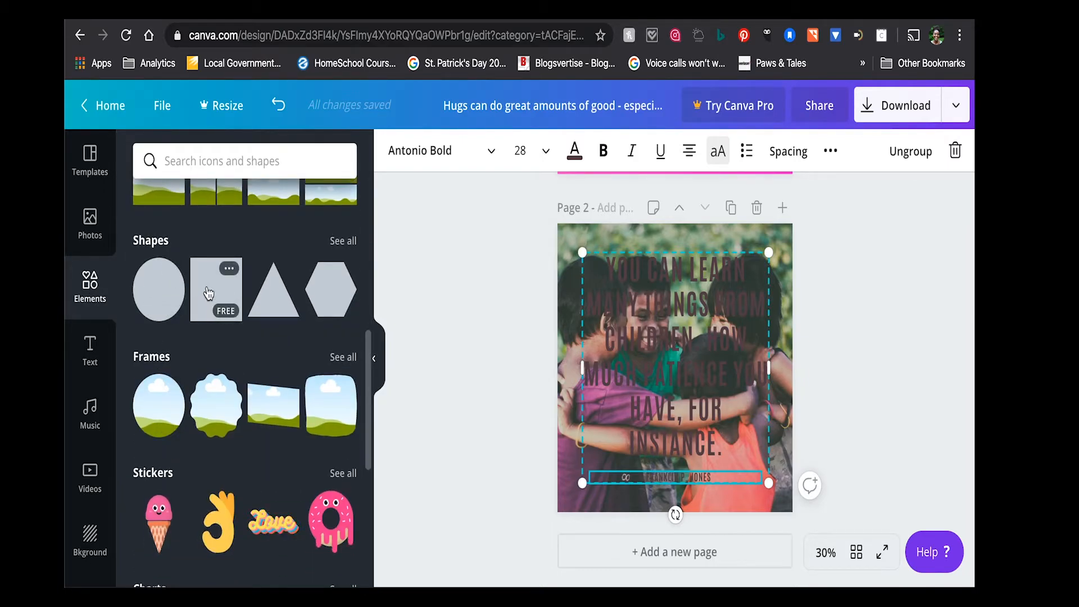
{"action": "left_click", "coordinate": [208, 292]}
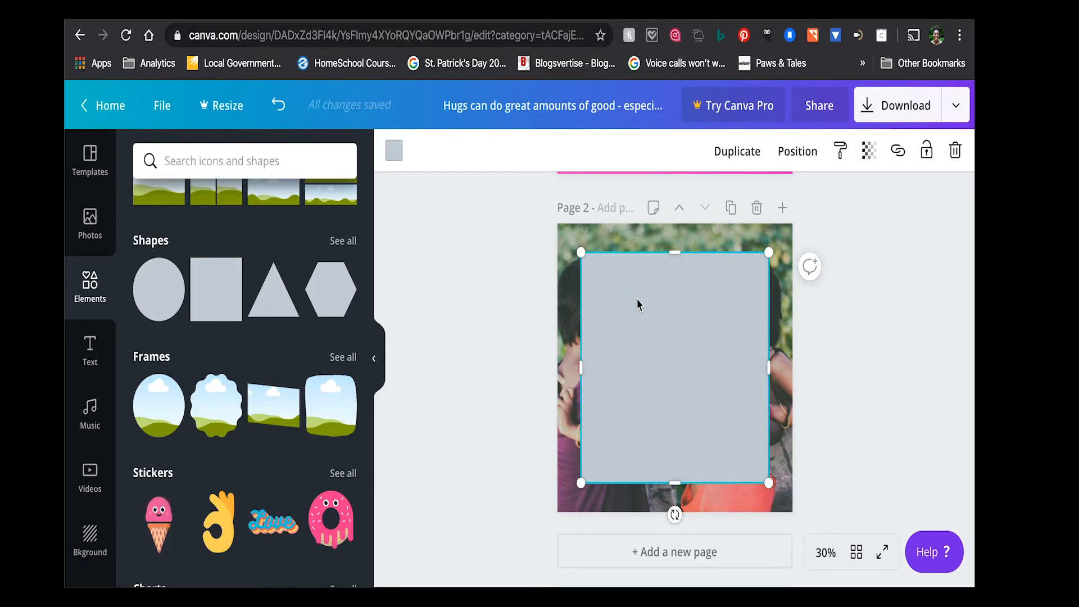
{"action": "left_click", "coordinate": [869, 150]}
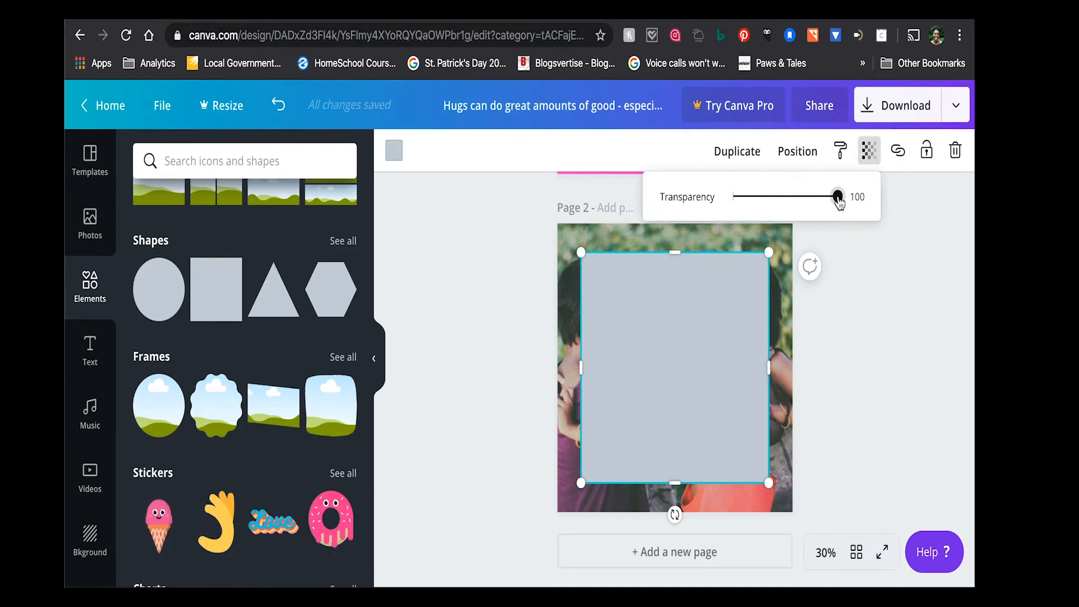
{"action": "left_click_drag", "start_coordinate": [837, 197], "coordinate": [778, 206]}
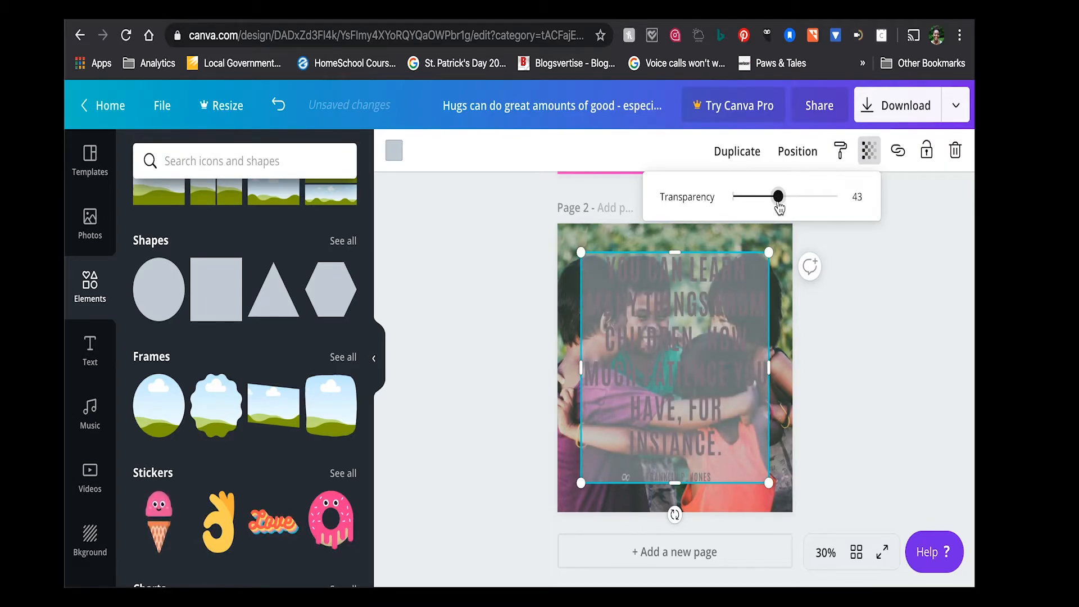
- Send the translucent square backward so it lies behind the quote text
{"action": "left_click", "coordinate": [725, 360]}
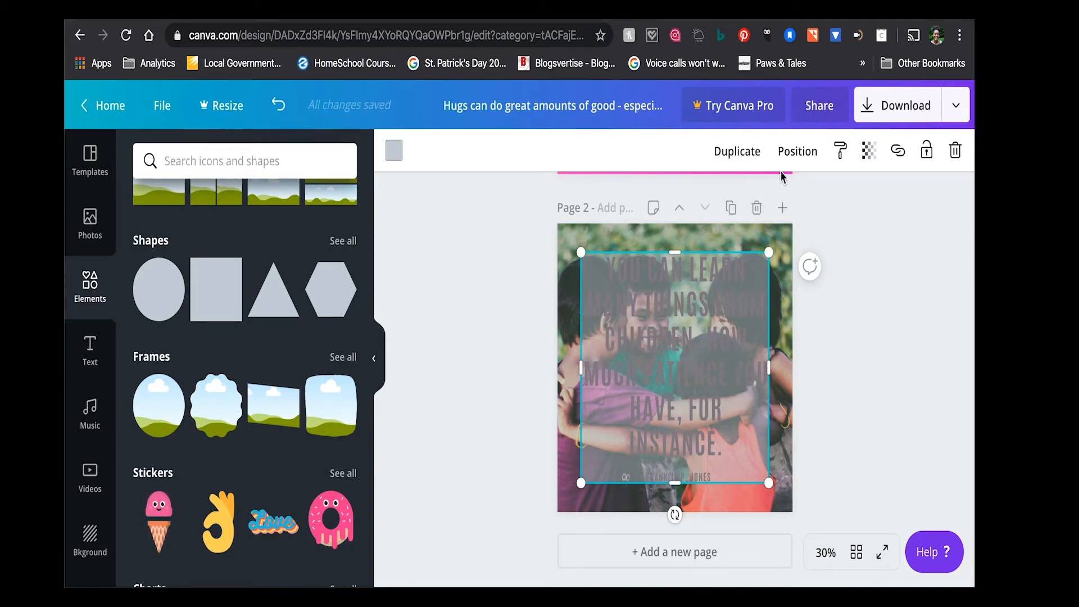
{"action": "left_click", "coordinate": [795, 153]}
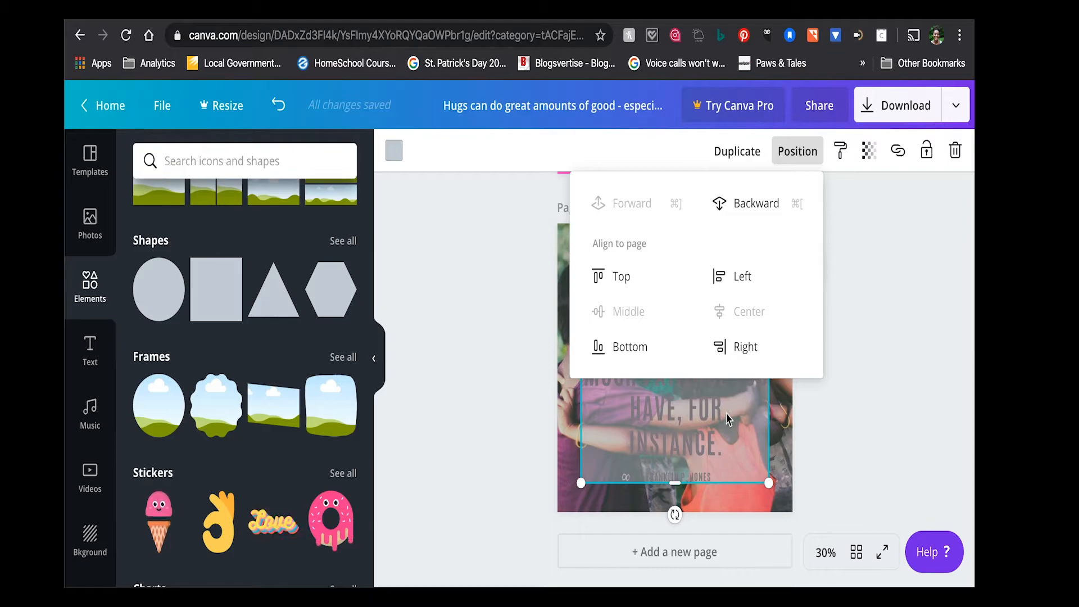
{"action": "left_click", "coordinate": [770, 215]}
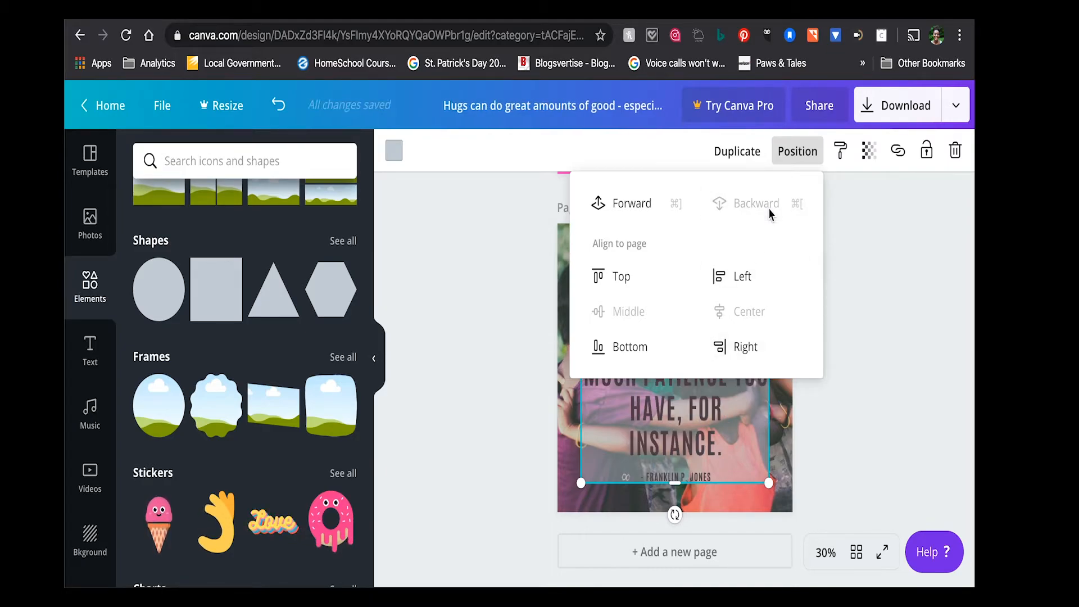
{"action": "left_click", "coordinate": [831, 452]}
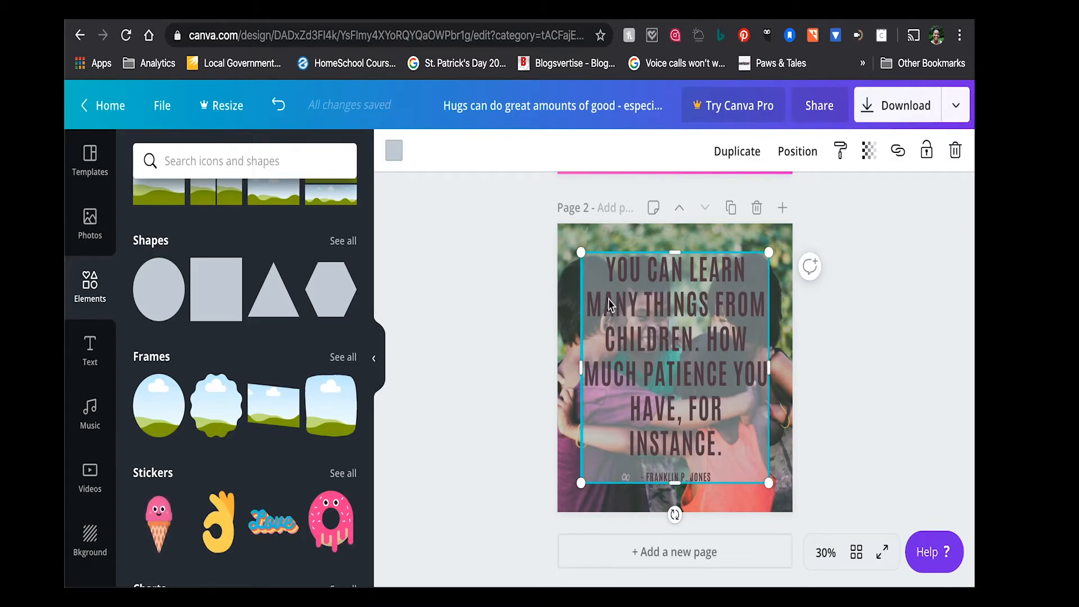
- Enlarge the square to cover the whole of page 2 and set its transparency to 71
{"action": "left_click_drag", "start_coordinate": [581, 249], "coordinate": [553, 225]}
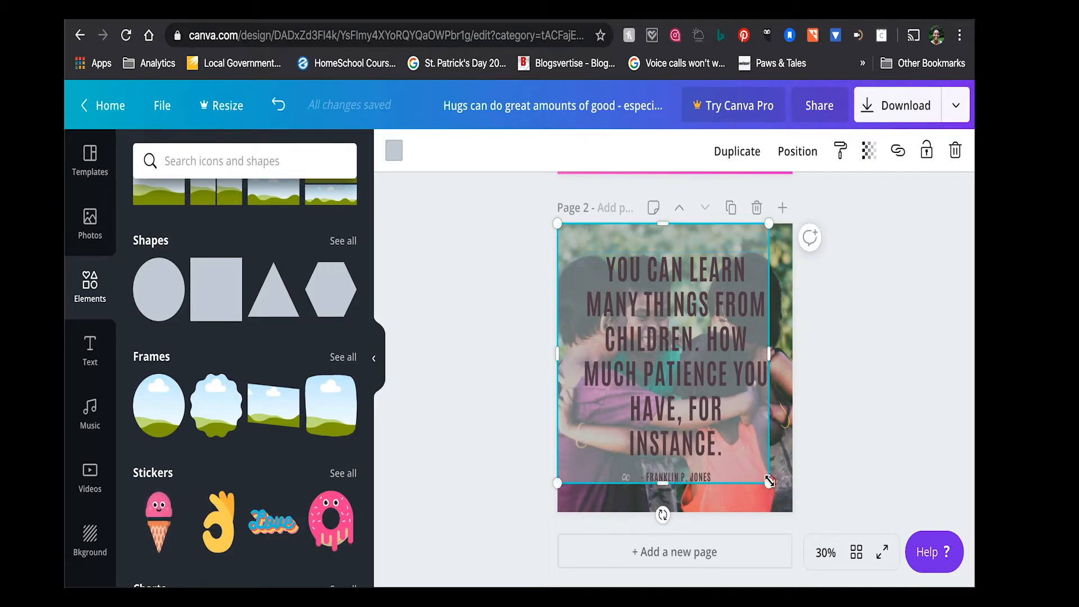
{"action": "left_click_drag", "start_coordinate": [770, 483], "coordinate": [791, 514]}
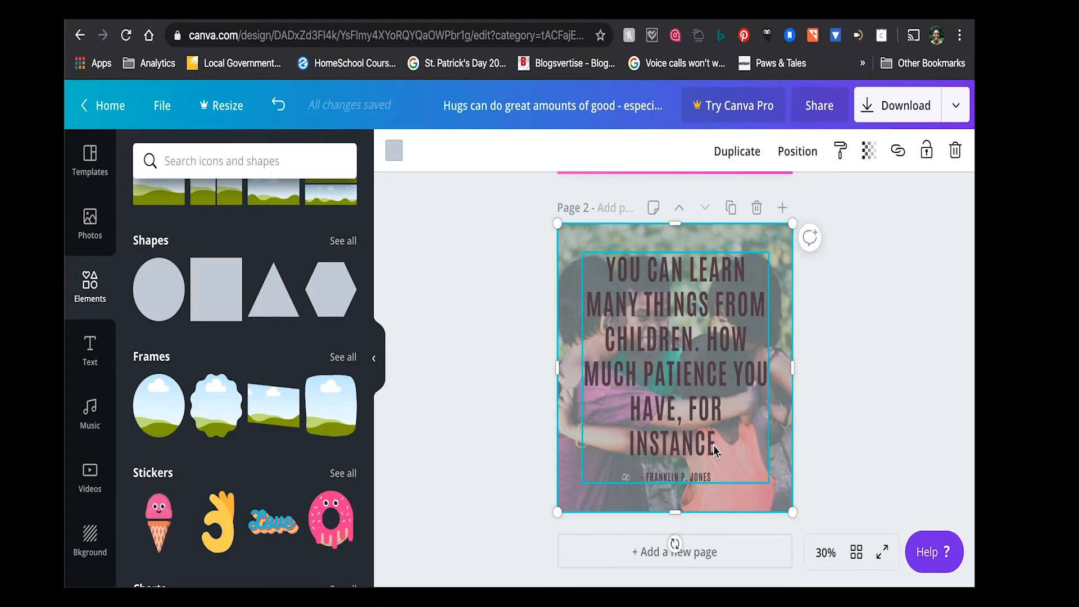
{"action": "left_click", "coordinate": [869, 150]}
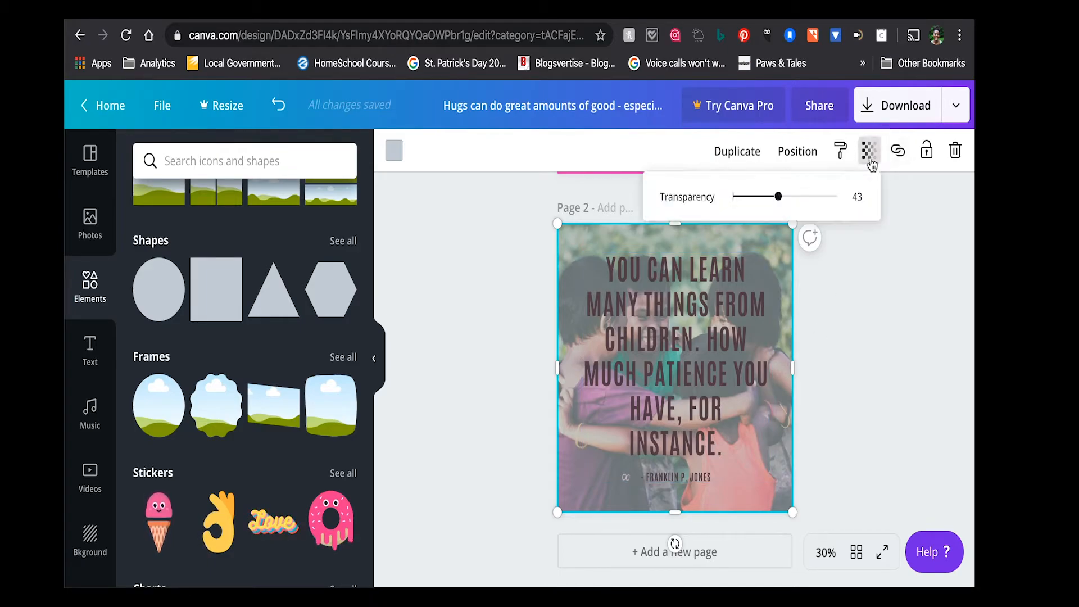
{"action": "left_click_drag", "start_coordinate": [784, 205], "coordinate": [810, 208]}
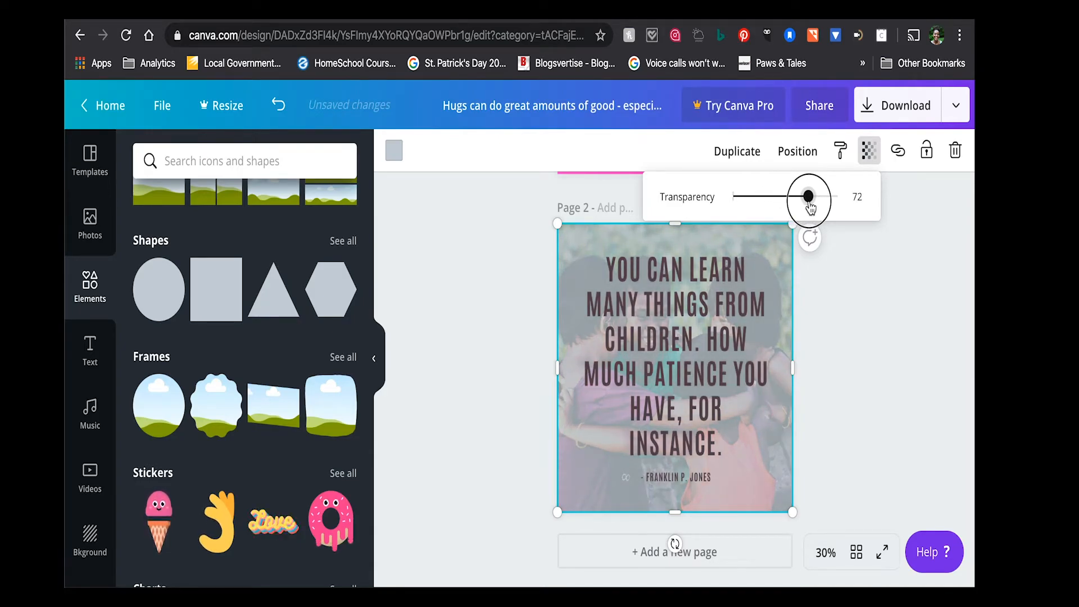
{"action": "left_click_drag", "start_coordinate": [810, 208], "coordinate": [810, 208]}
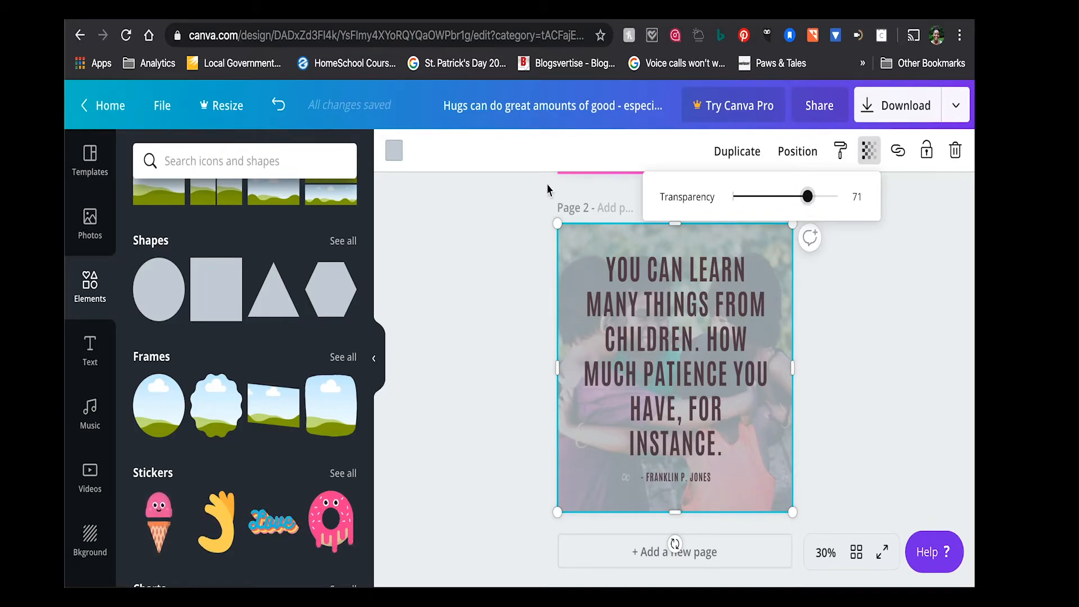
- Try white and orange as the colour of the translucent overlay covering page 2
{"action": "left_click", "coordinate": [394, 151]}
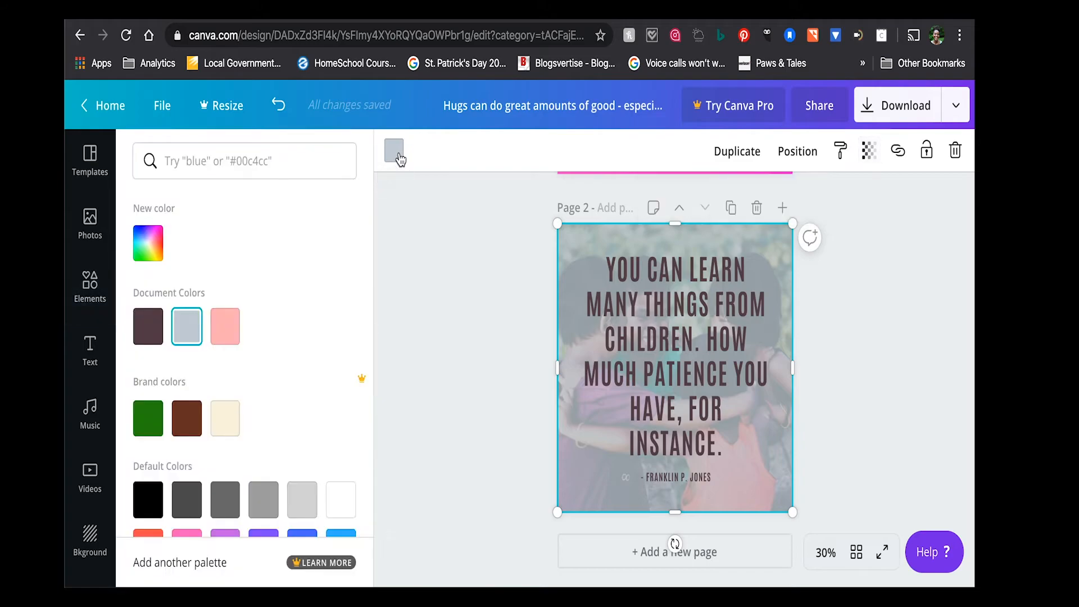
{"action": "scroll", "coordinate": [292, 430], "scroll_direction": "down", "scroll_amount": 2}
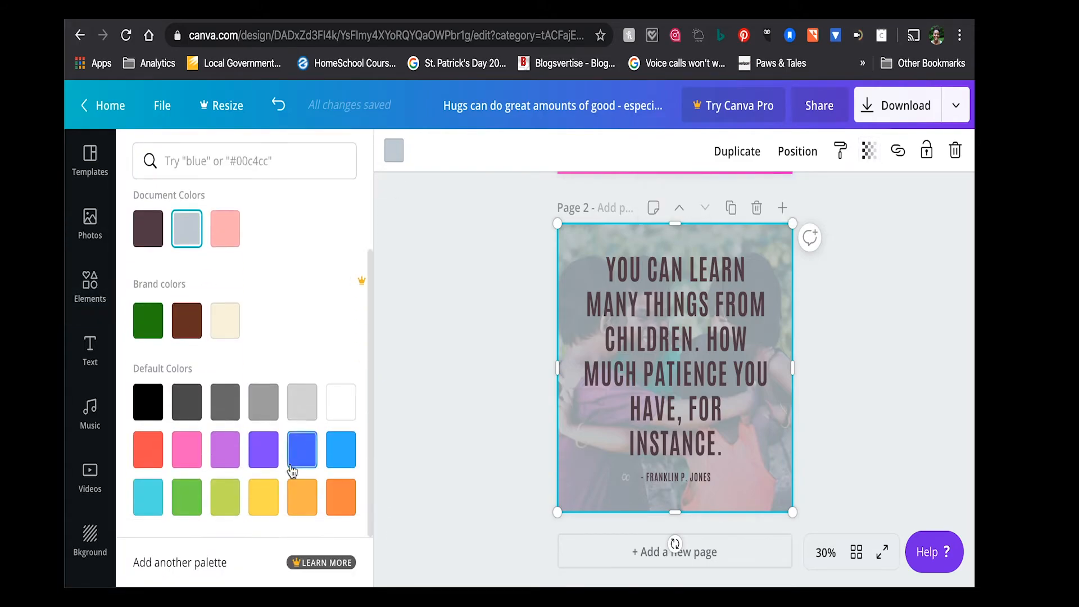
{"action": "left_click", "coordinate": [344, 403]}
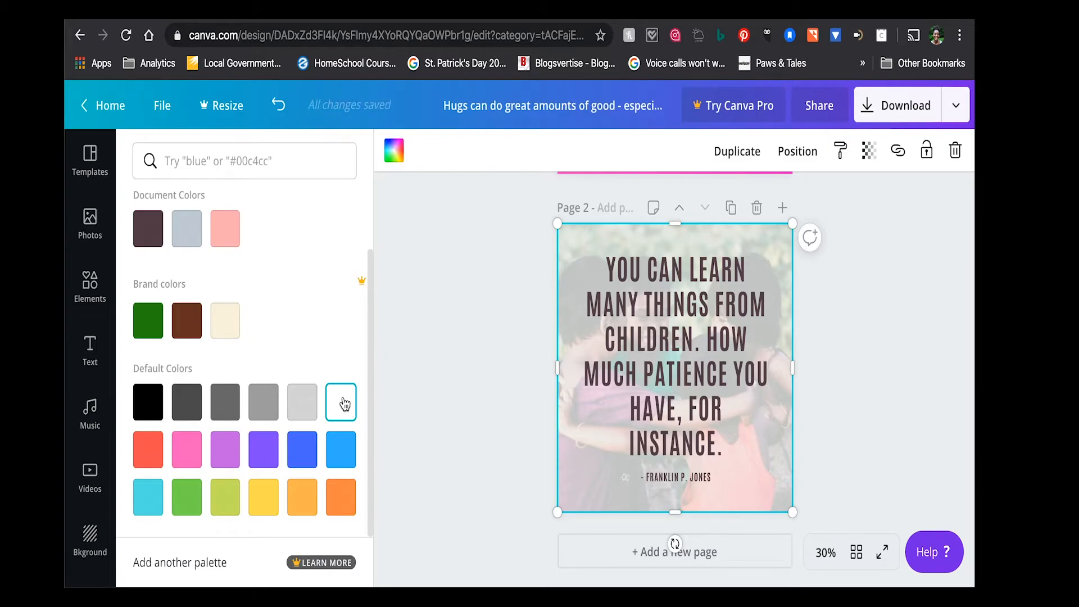
{"action": "left_click", "coordinate": [337, 505]}
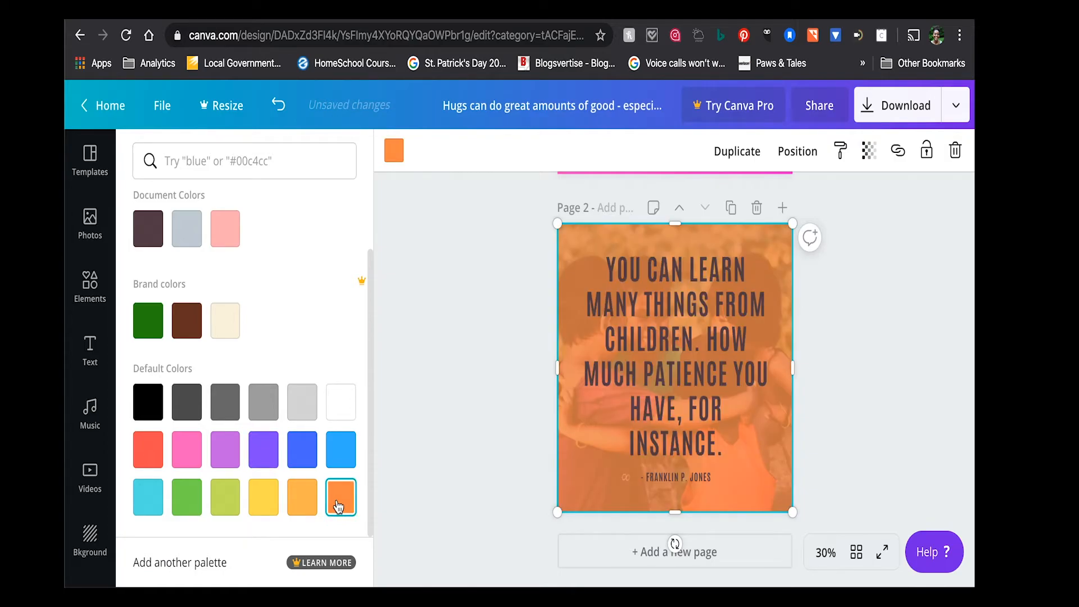
- Try white, black, pink, yellow and orange as the text colour of the quote on page 2
{"action": "left_click", "coordinate": [664, 381]}
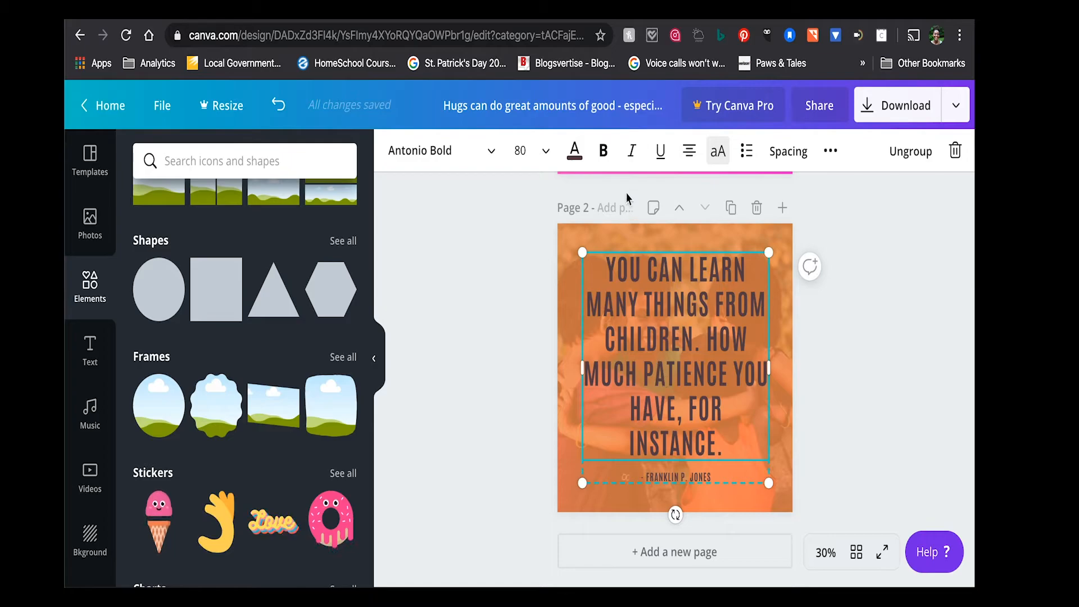
{"action": "left_click", "coordinate": [575, 150]}
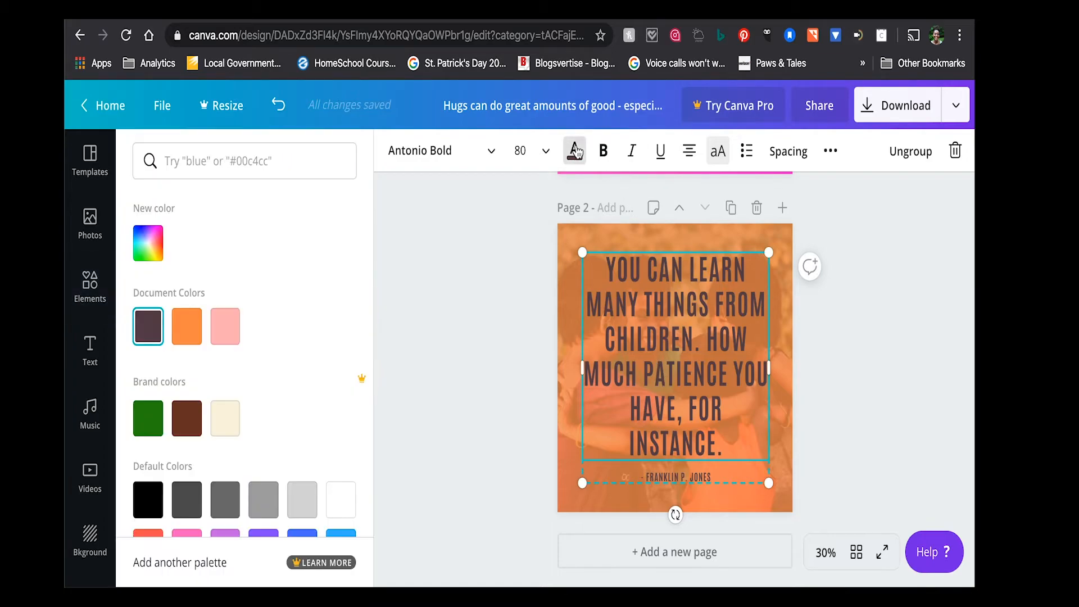
{"action": "left_click", "coordinate": [344, 515]}
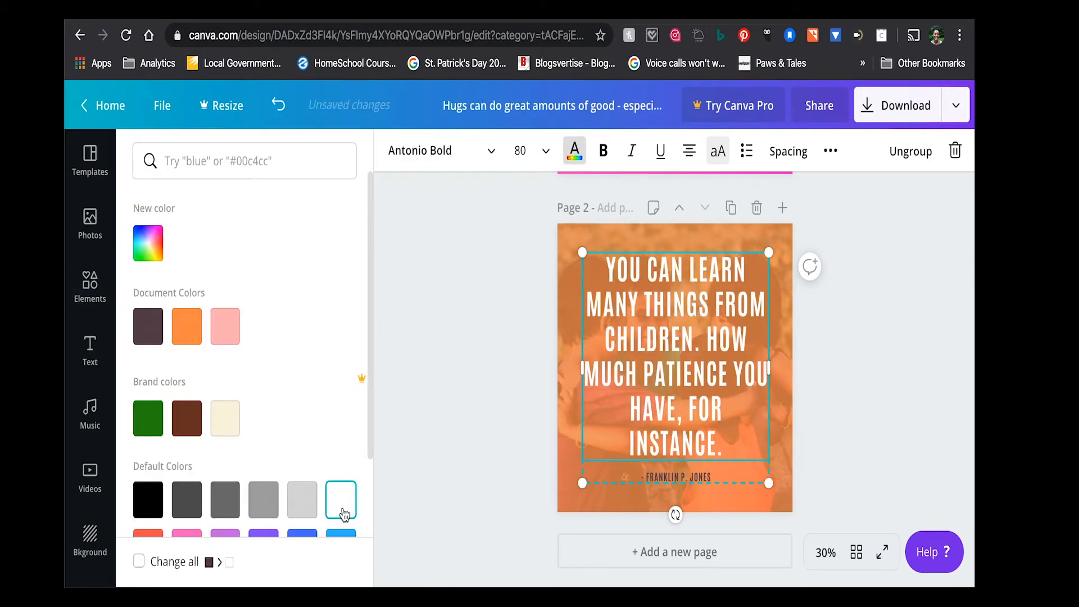
{"action": "left_click", "coordinate": [152, 501]}
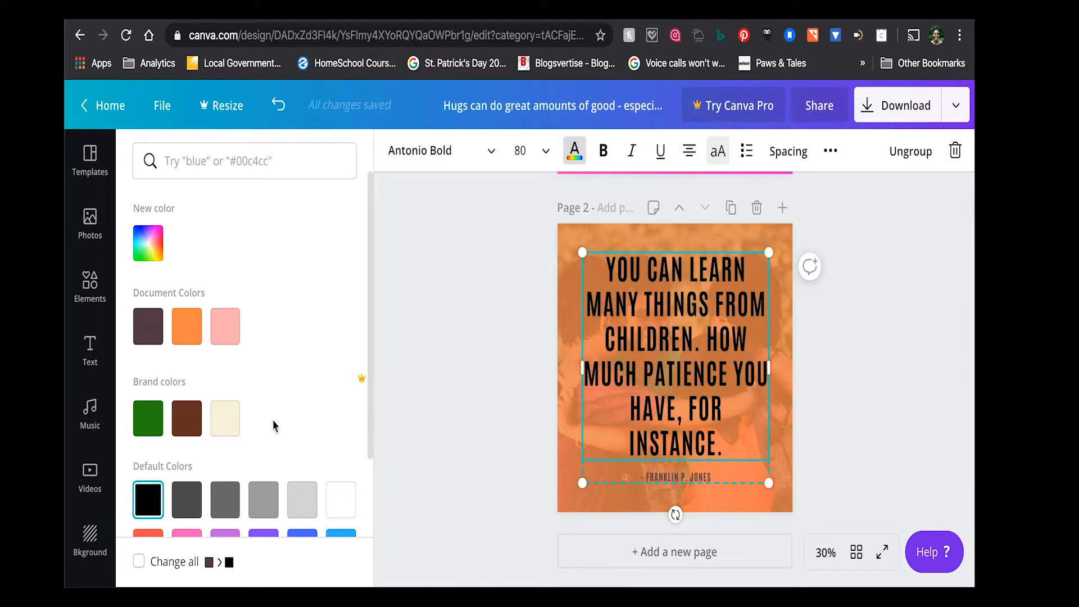
{"action": "scroll", "coordinate": [254, 531], "scroll_direction": "down", "scroll_amount": 3}
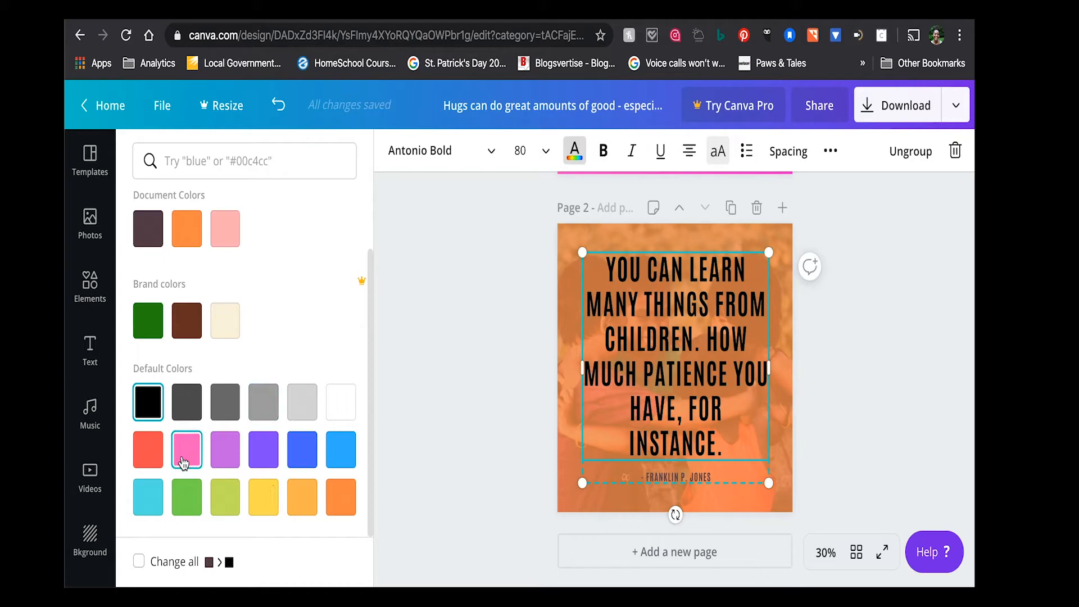
{"action": "left_click", "coordinate": [183, 461]}
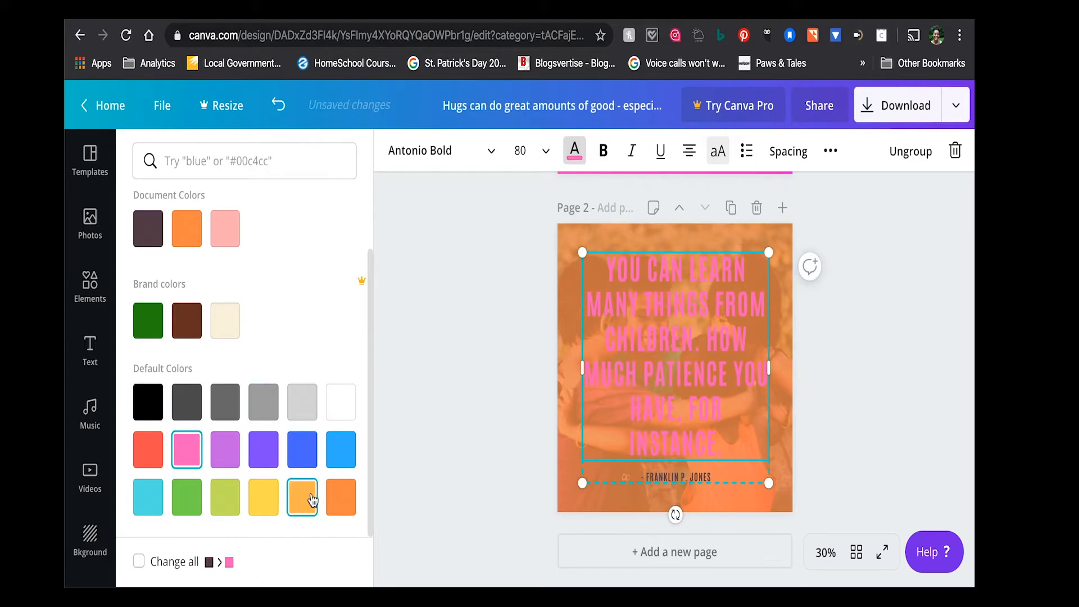
{"action": "left_click", "coordinate": [267, 504]}
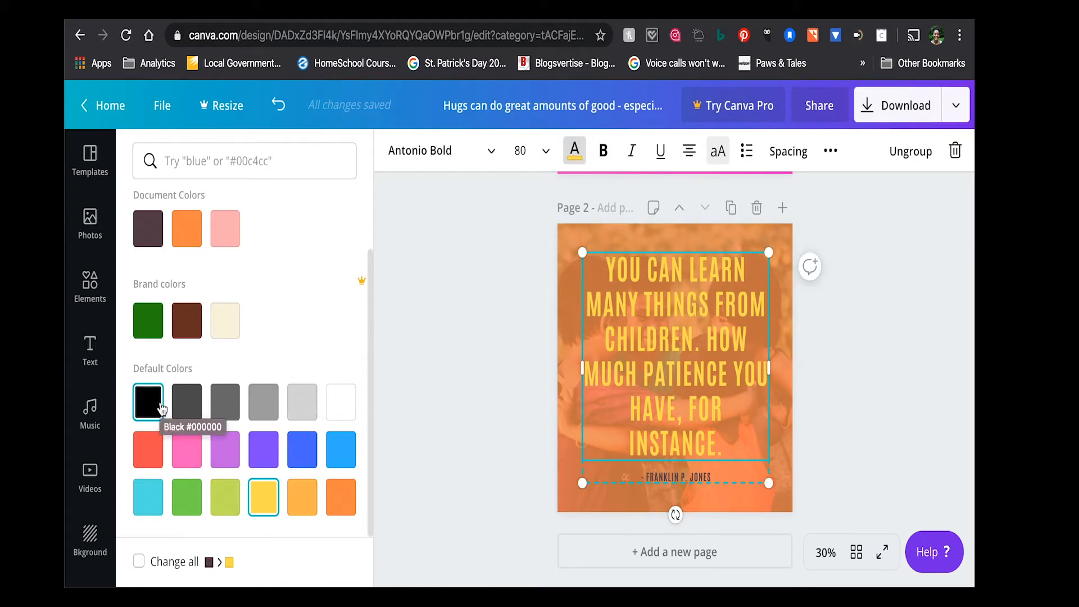
{"action": "left_click", "coordinate": [339, 506]}
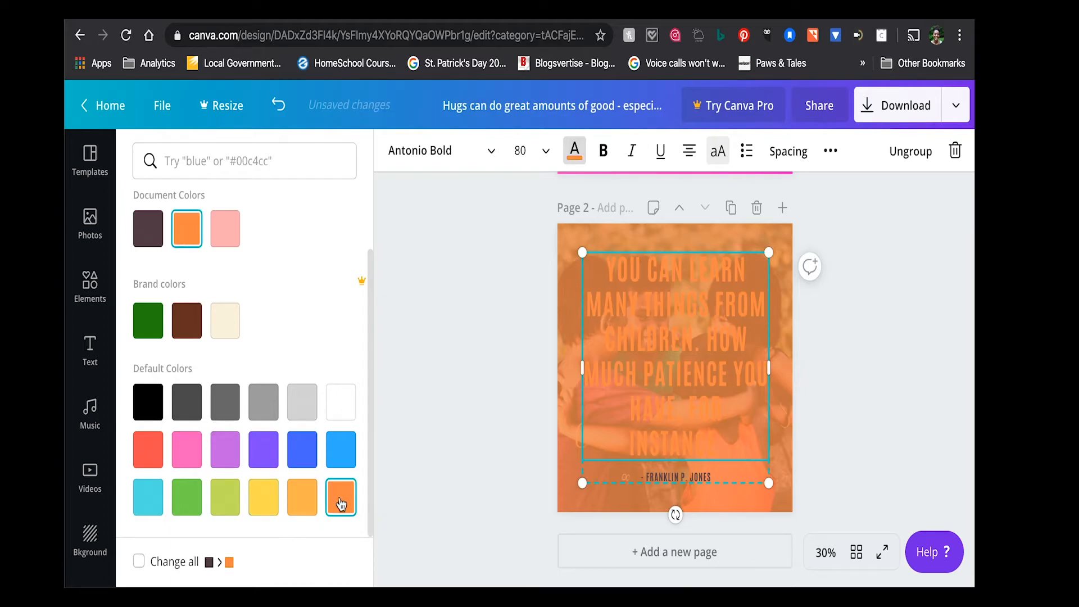
- Recolour the translucent overlay on page 2, trying black and settling on white
{"action": "left_click", "coordinate": [579, 247]}
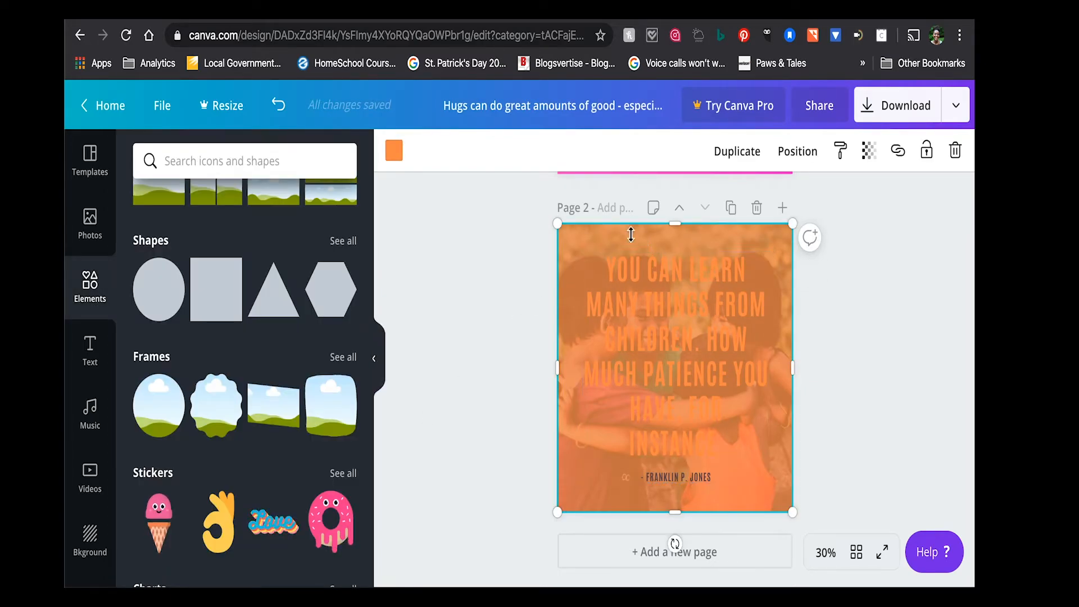
{"action": "left_click", "coordinate": [394, 150]}
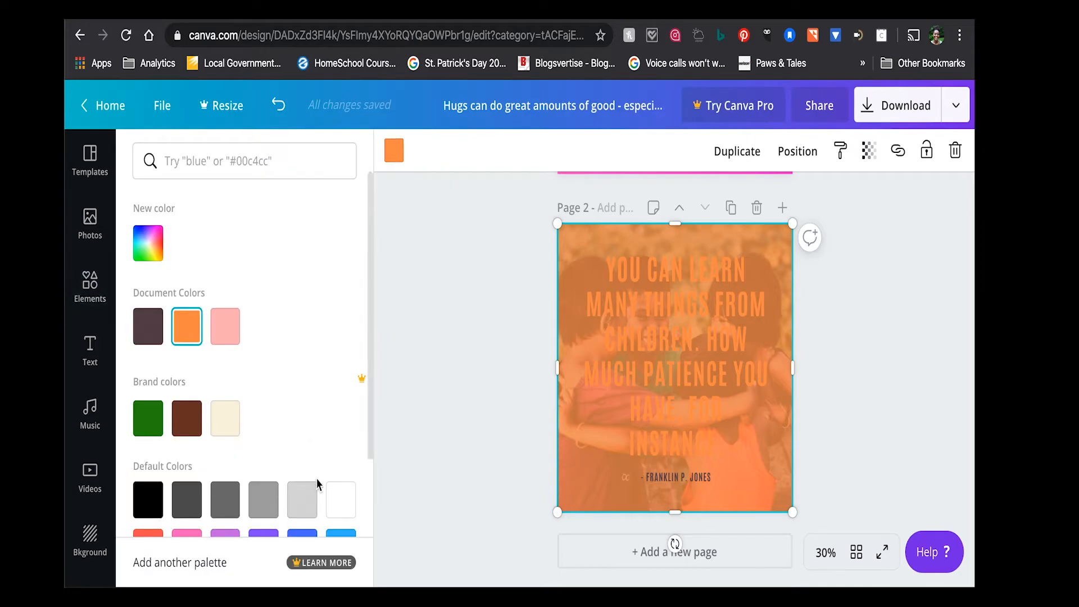
{"action": "left_click", "coordinate": [336, 498]}
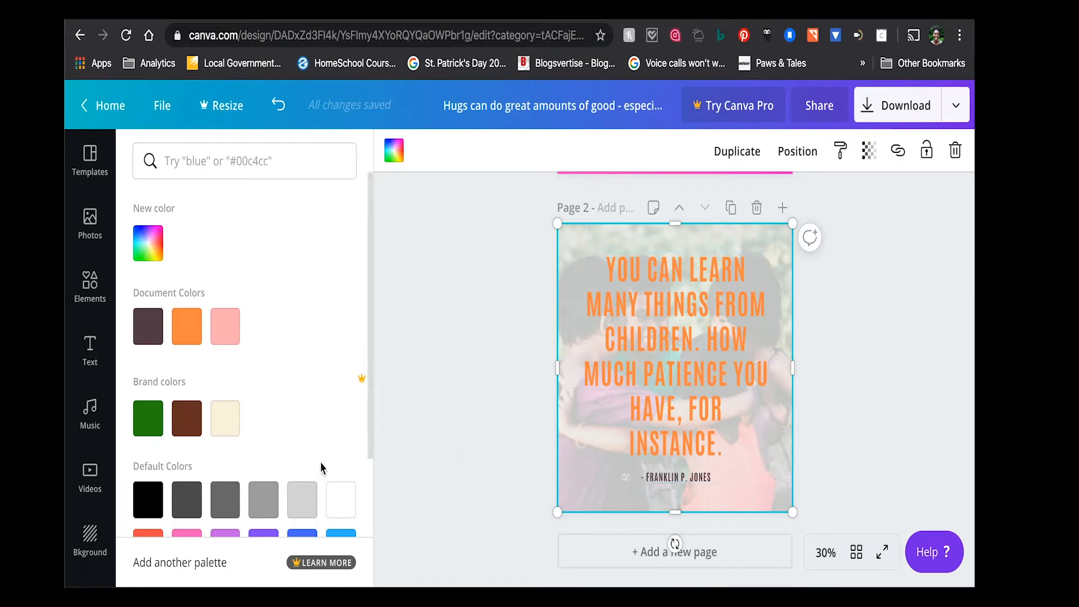
{"action": "scroll", "coordinate": [321, 467], "scroll_direction": "down", "scroll_amount": 2}
{"action": "left_click", "coordinate": [142, 444]}
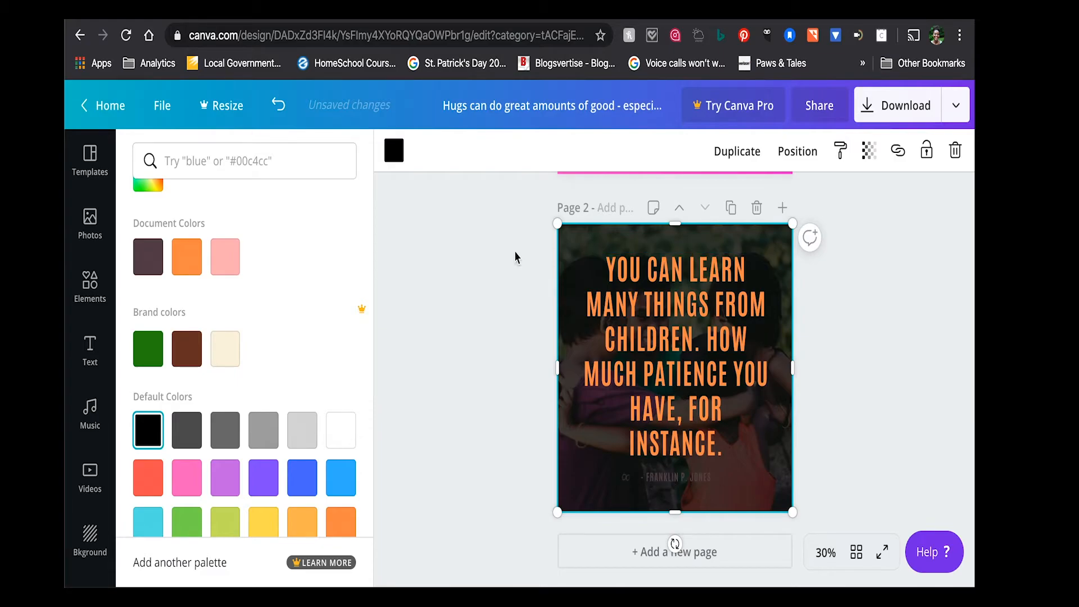
{"action": "left_click", "coordinate": [342, 440]}
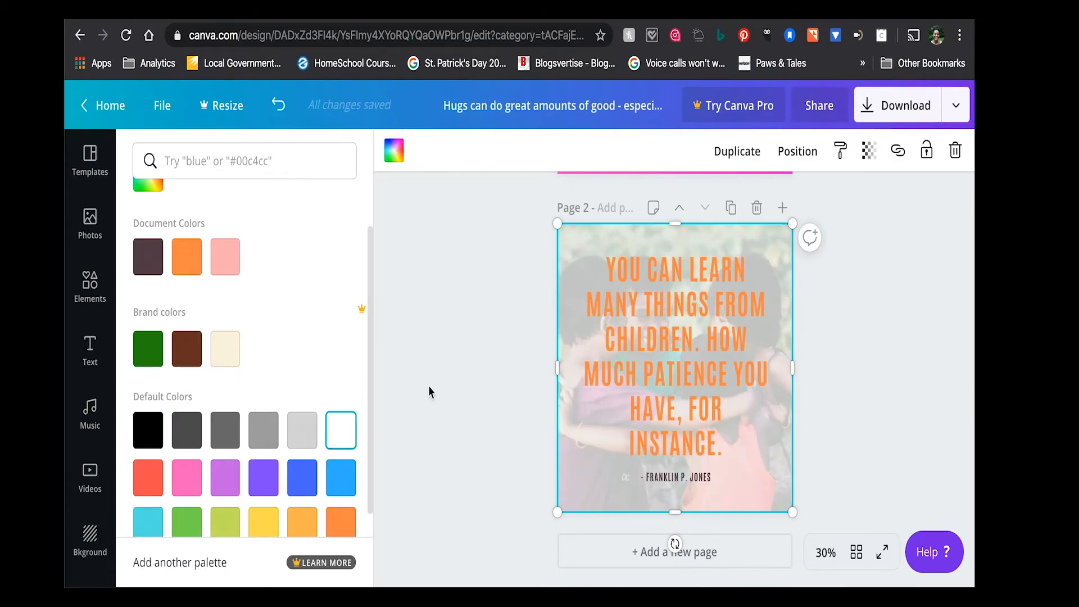
- Set the text colour of the main quote on page 2 to black
{"action": "left_click", "coordinate": [655, 305]}
{"action": "left_click", "coordinate": [654, 305]}
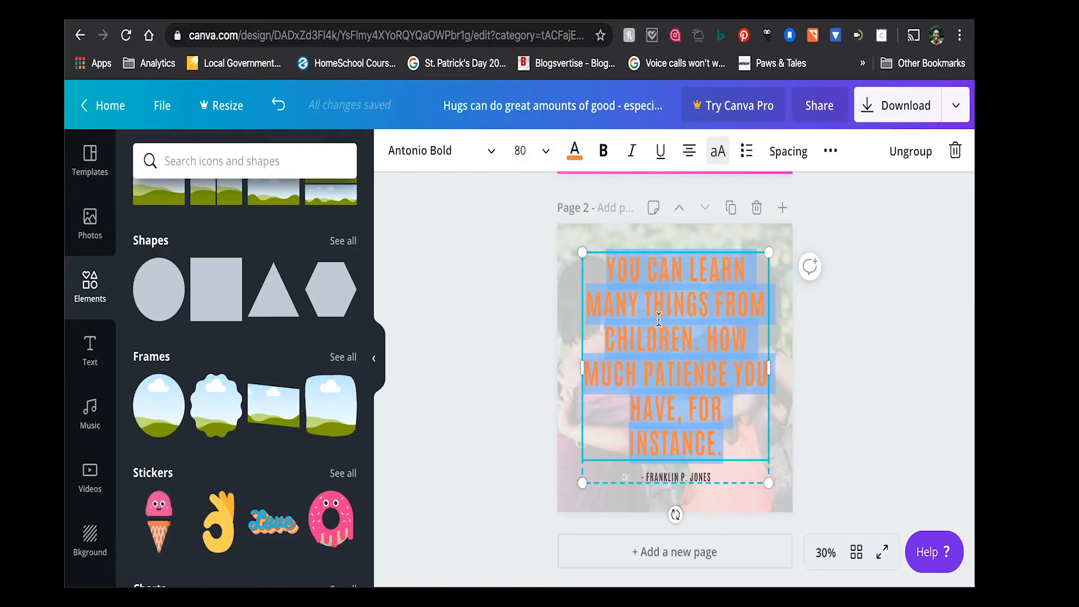
{"action": "left_click", "coordinate": [575, 158]}
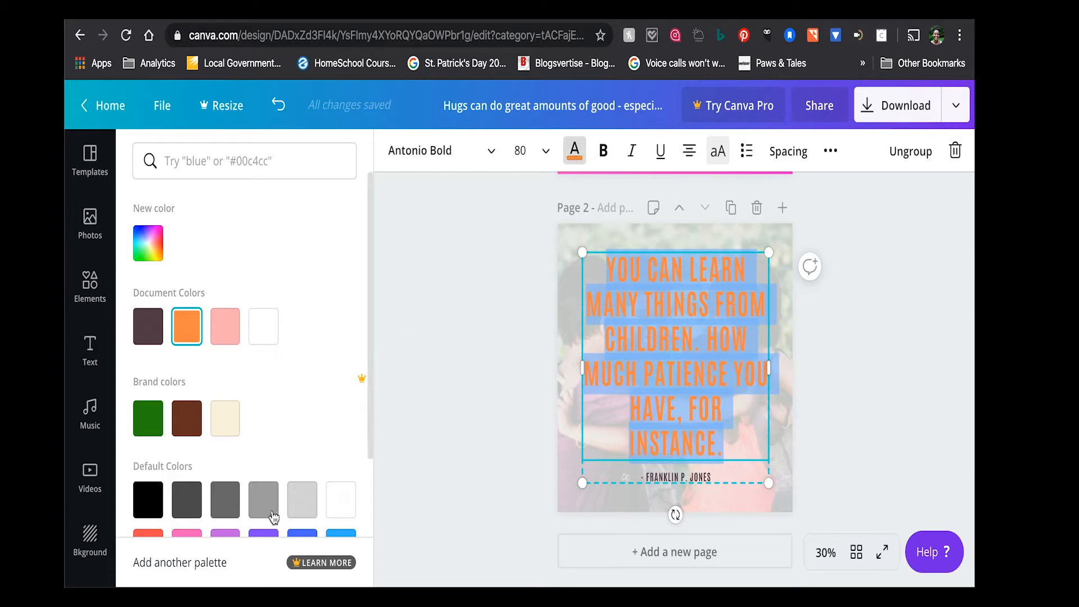
{"action": "left_click", "coordinate": [159, 509]}
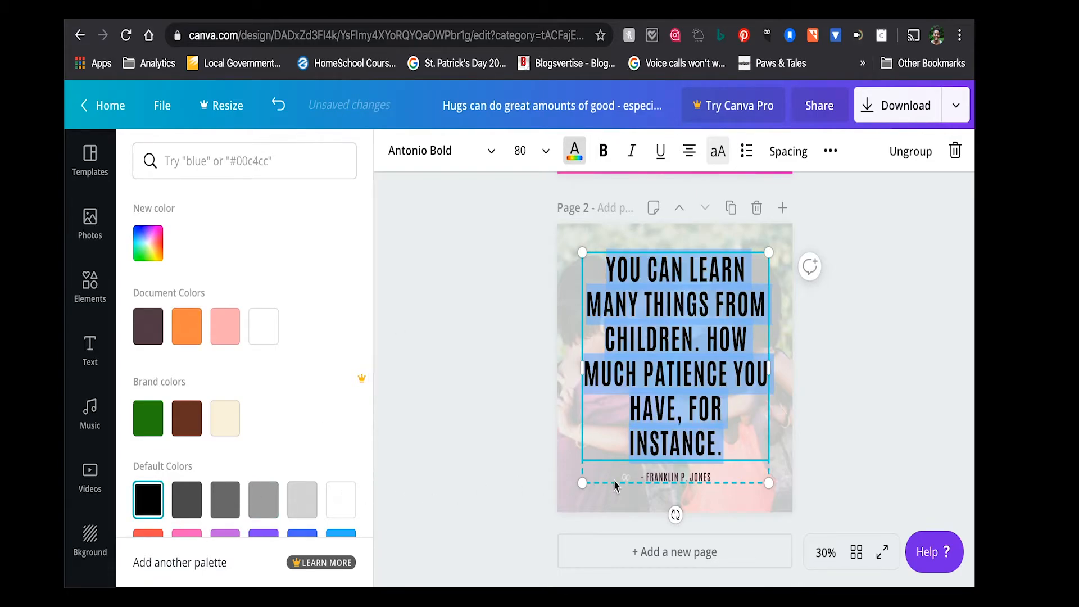
- Ungroup the quote text and the author line on page 2
{"action": "left_click", "coordinate": [709, 483]}
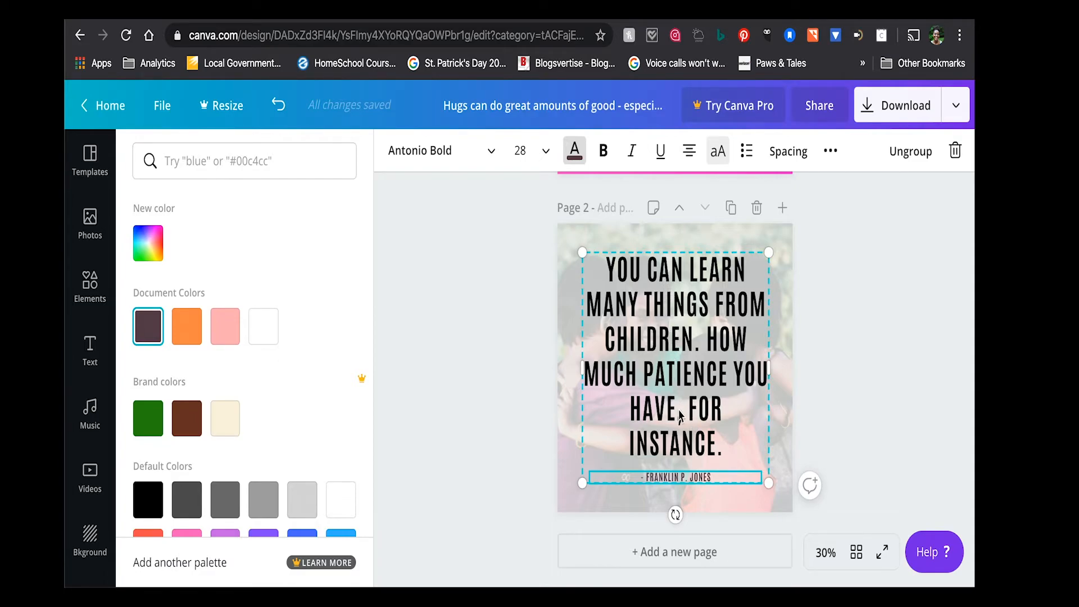
{"action": "triple_click", "coordinate": [662, 476]}
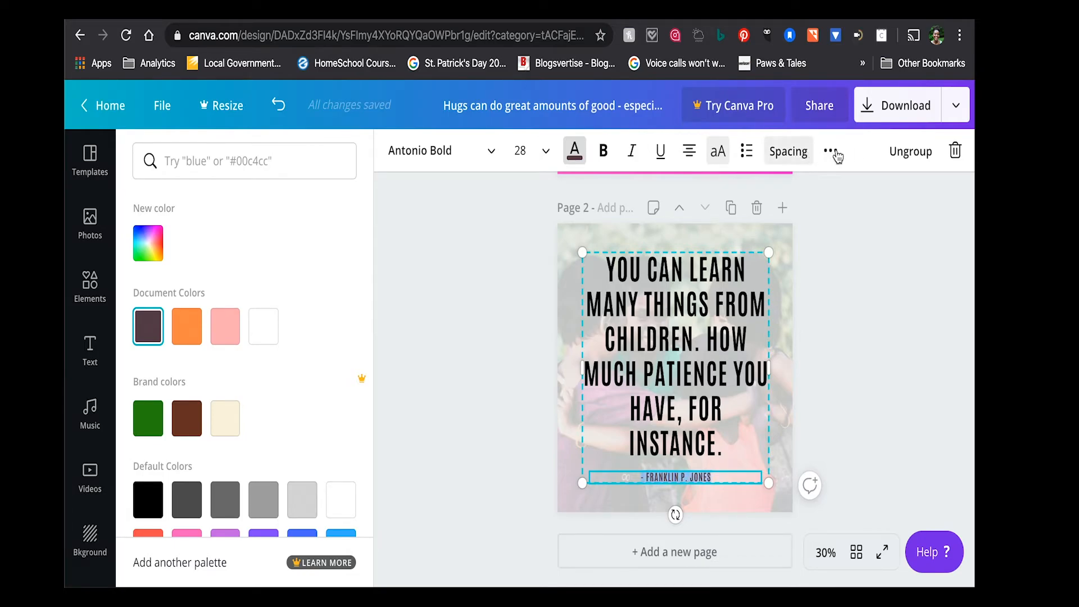
{"action": "left_click", "coordinate": [922, 152]}
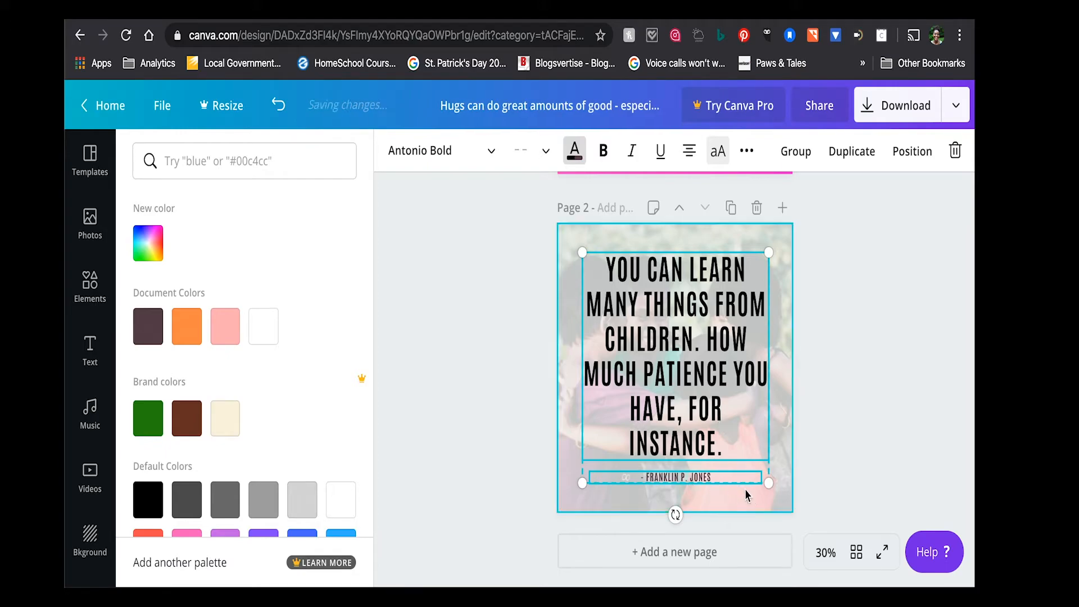
- Delete the author line below the quote and undo that deletion
{"action": "left_click", "coordinate": [744, 489]}
{"action": "left_click", "coordinate": [721, 479]}
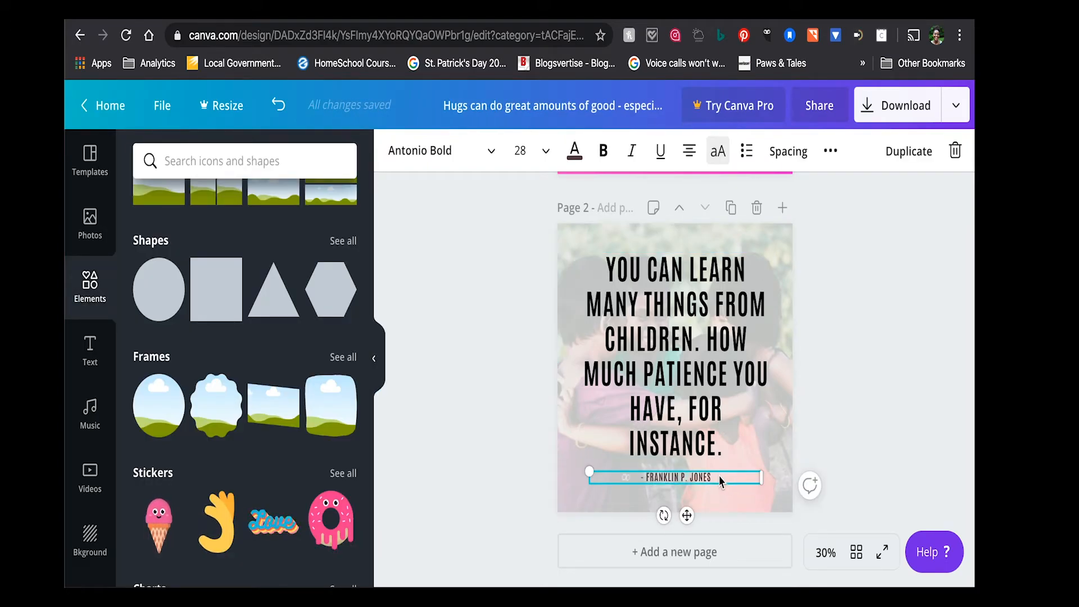
{"action": "key", "text": "Delete"}
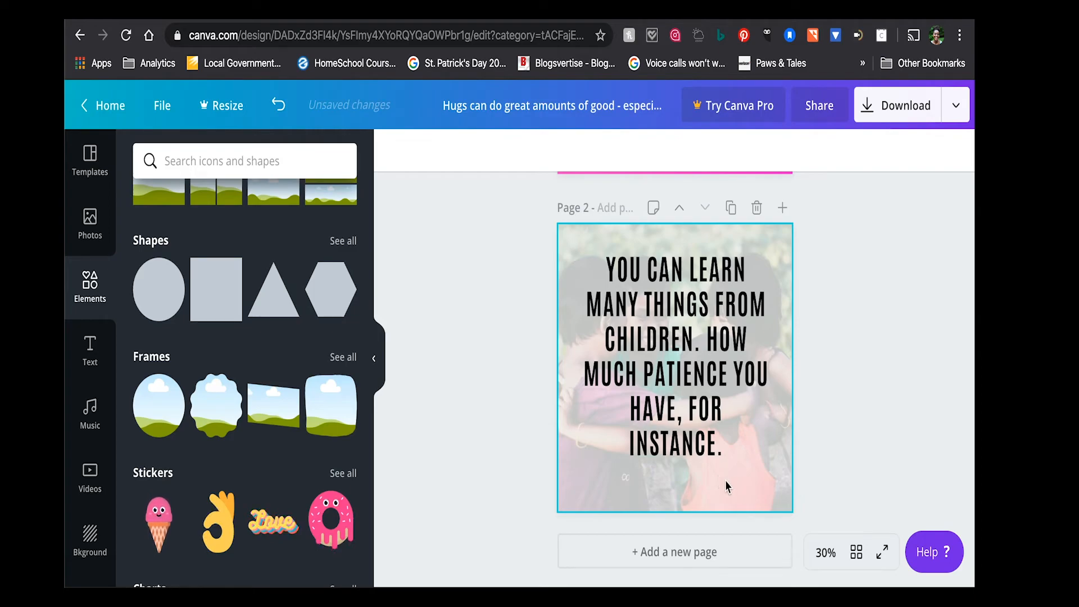
{"action": "left_click", "coordinate": [278, 112]}
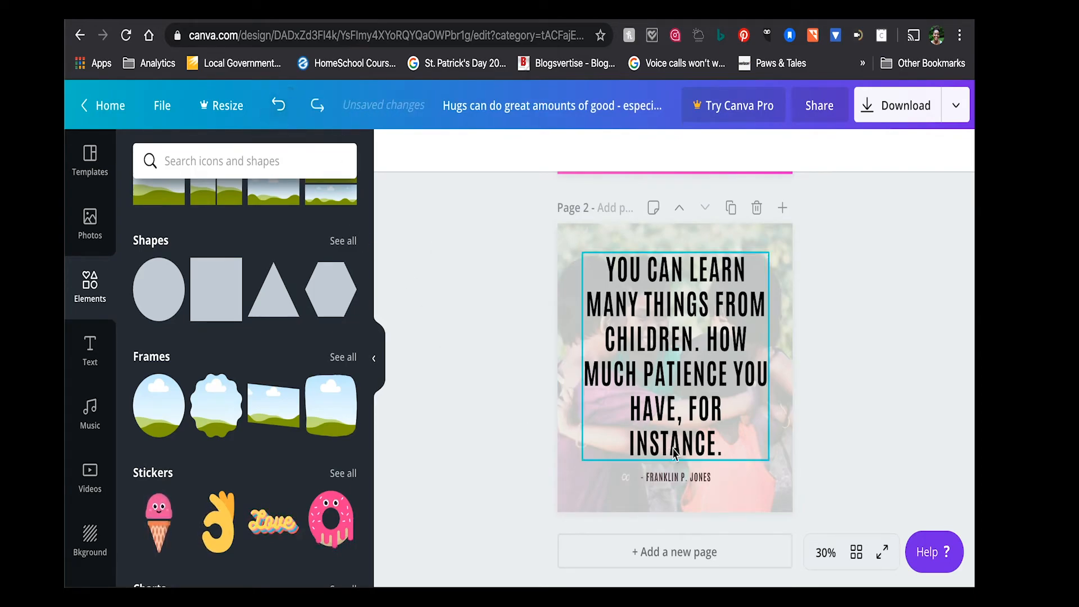
- Set the text colour of the author line below the quote to black and deselect it
{"action": "left_click", "coordinate": [680, 478]}
{"action": "left_click", "coordinate": [677, 476]}
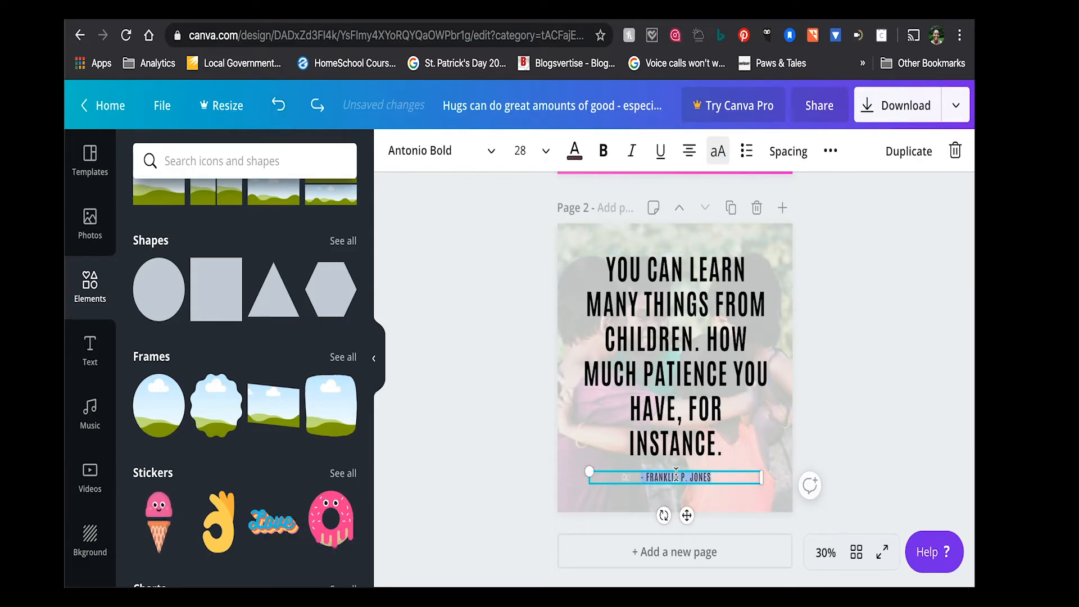
{"action": "left_click", "coordinate": [574, 151]}
{"action": "left_click", "coordinate": [147, 499]}
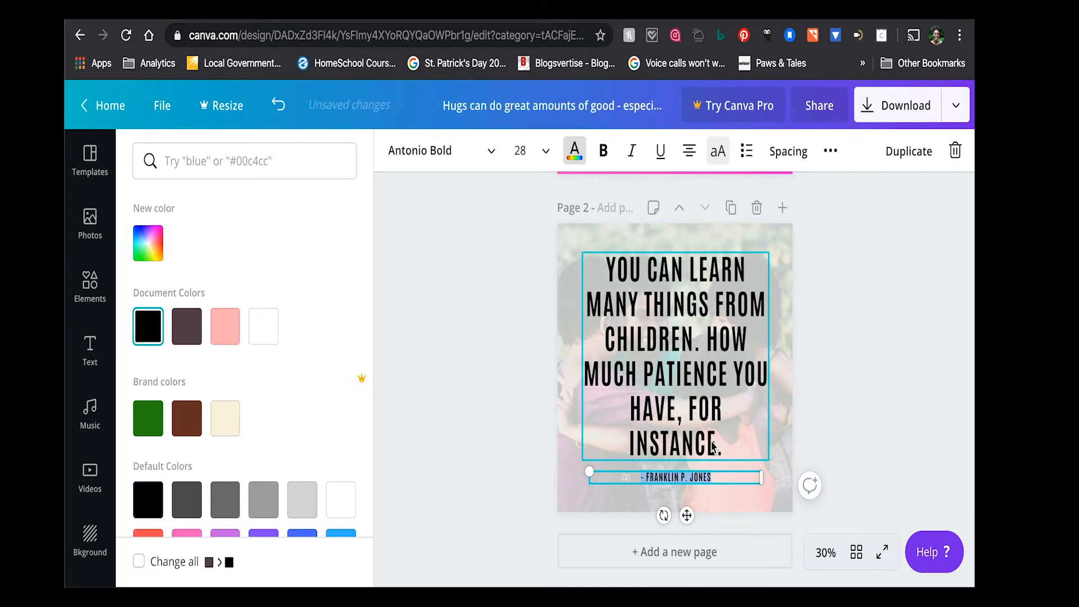
{"action": "left_click", "coordinate": [841, 397]}
{"action": "left_click", "coordinate": [841, 401]}
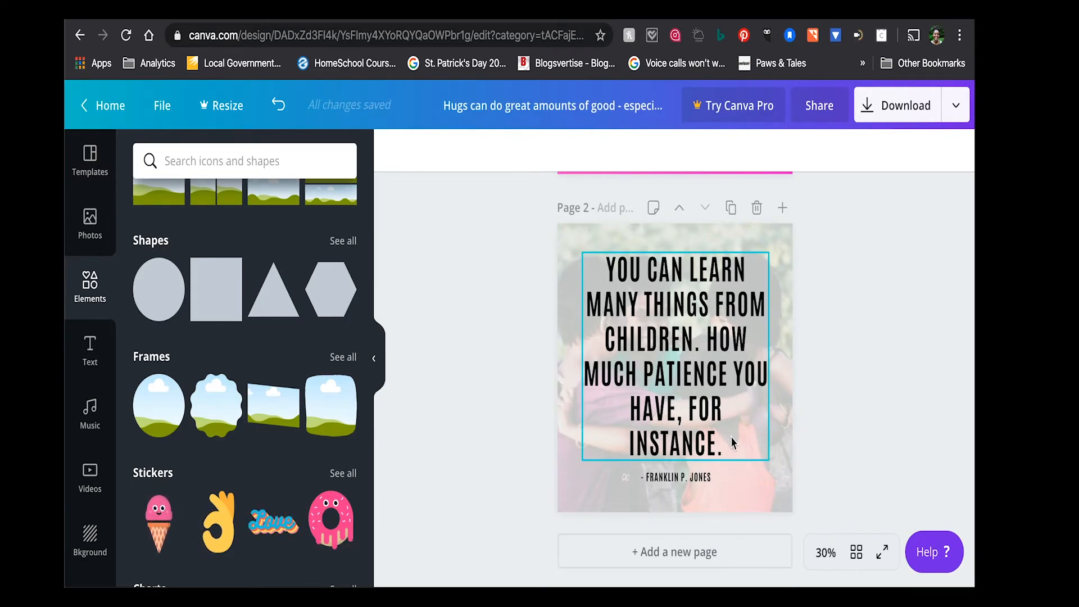
- Try putting straight quotation marks around the quote text and remove them again
{"action": "left_click", "coordinate": [608, 267]}
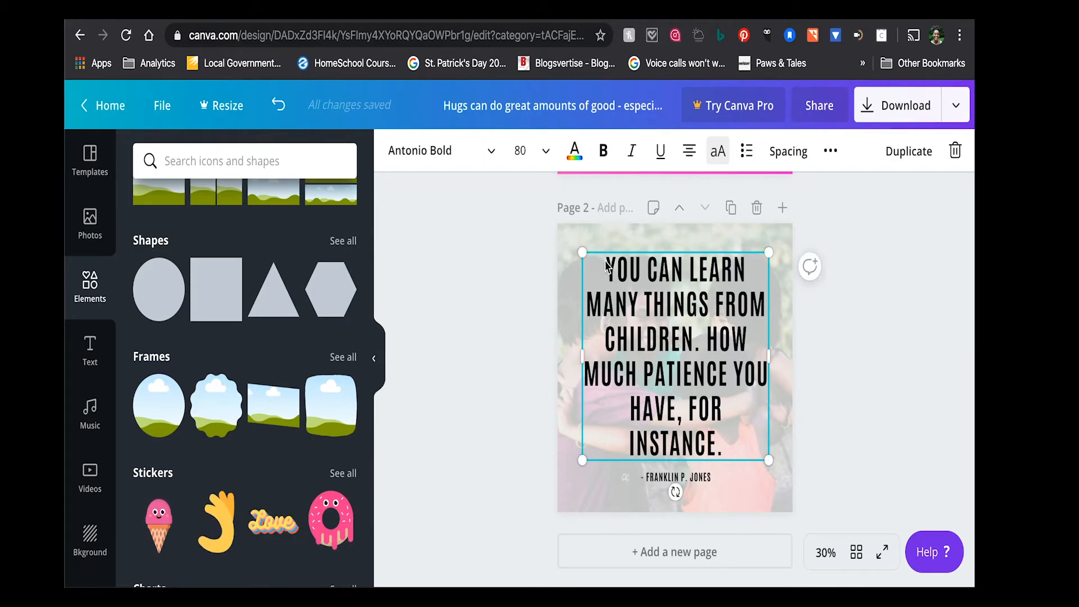
{"action": "type", "text": "\""}
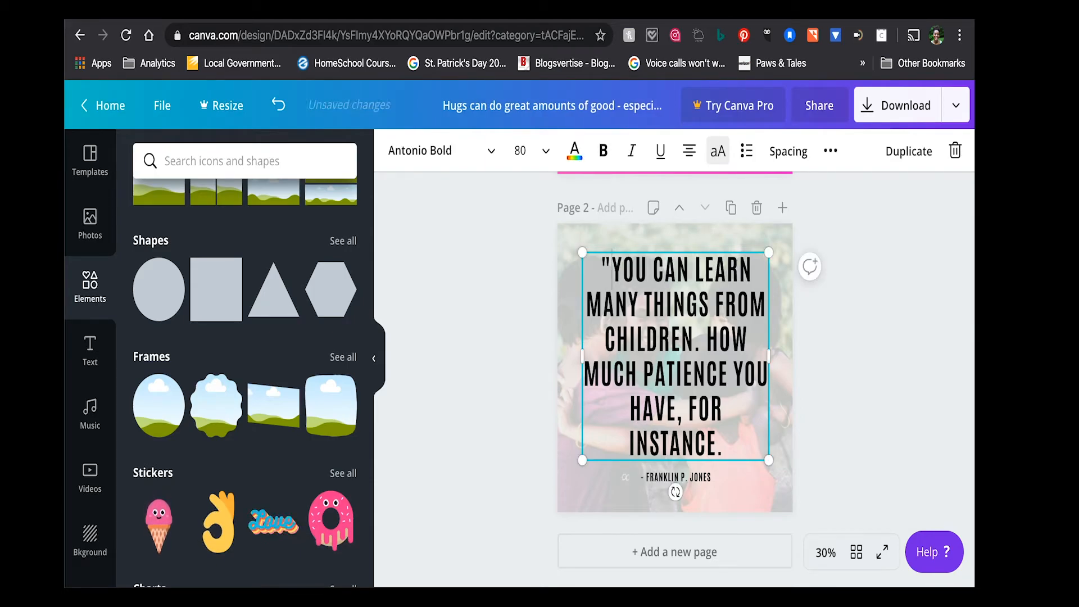
{"action": "left_click", "coordinate": [727, 450]}
{"action": "type", "text": "\""}
{"action": "key", "text": "BackSpace"}
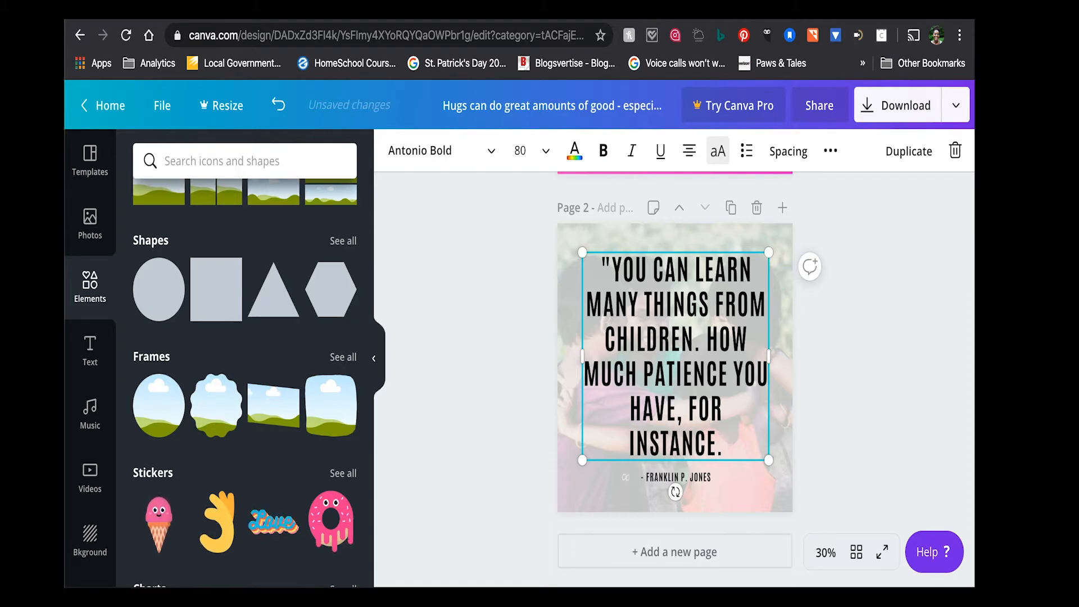
{"action": "left_click", "coordinate": [612, 268]}
{"action": "key", "text": "BackSpace"}
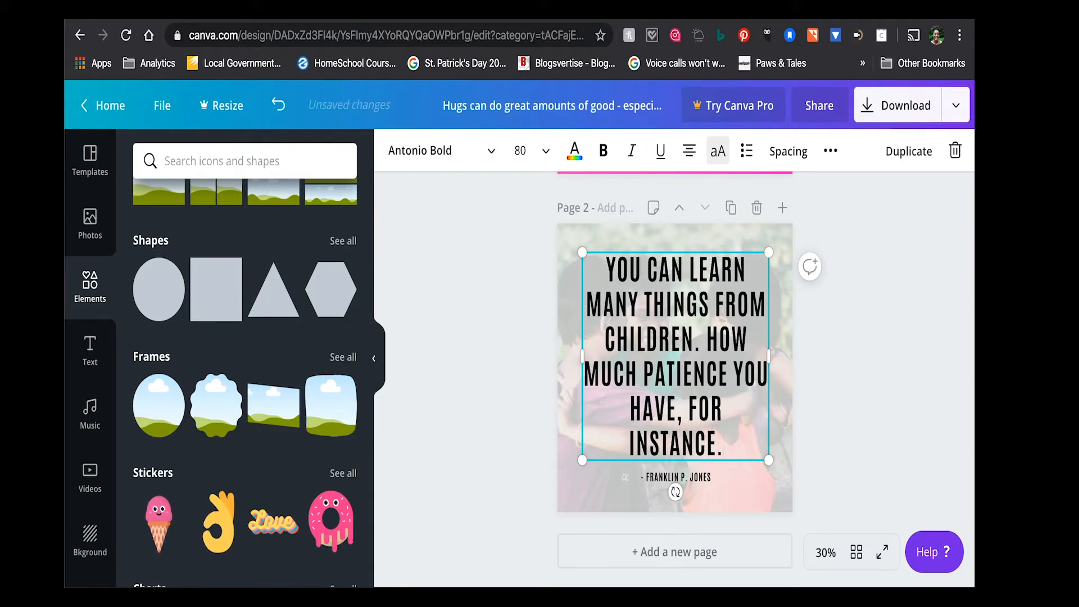
- Shrink the quote text box from its corners to a font size of 56.8, keeping it above the author line
{"action": "left_click", "coordinate": [585, 263]}
{"action": "left_click_drag", "start_coordinate": [584, 263], "coordinate": [613, 288]}
{"action": "left_click_drag", "start_coordinate": [768, 459], "coordinate": [746, 434]}
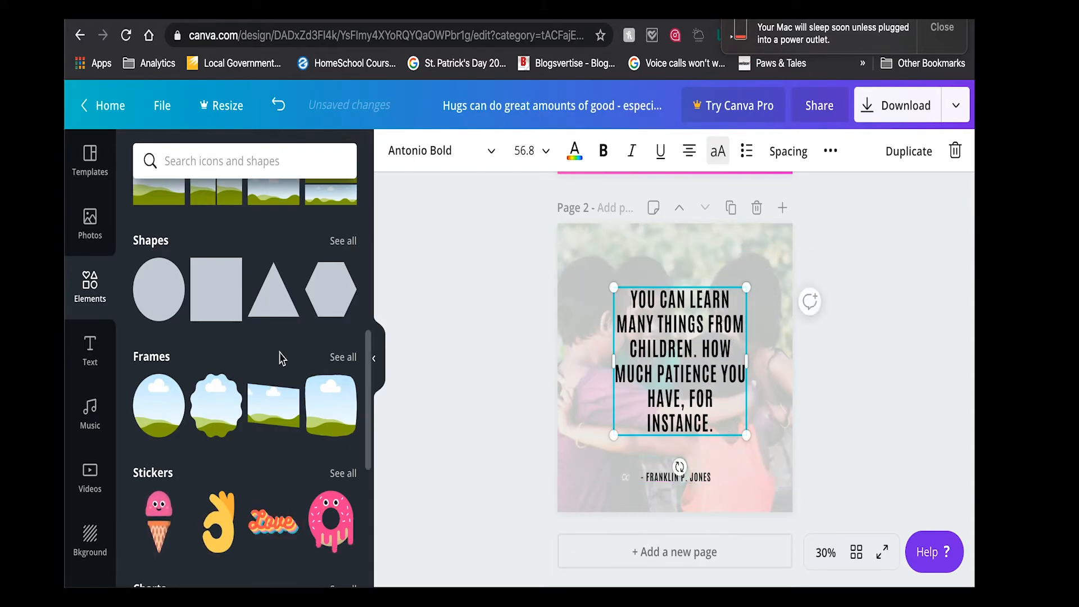
- Search the photo library for "quotes" in place of "children" and look over the results
{"action": "left_click", "coordinate": [211, 161]}
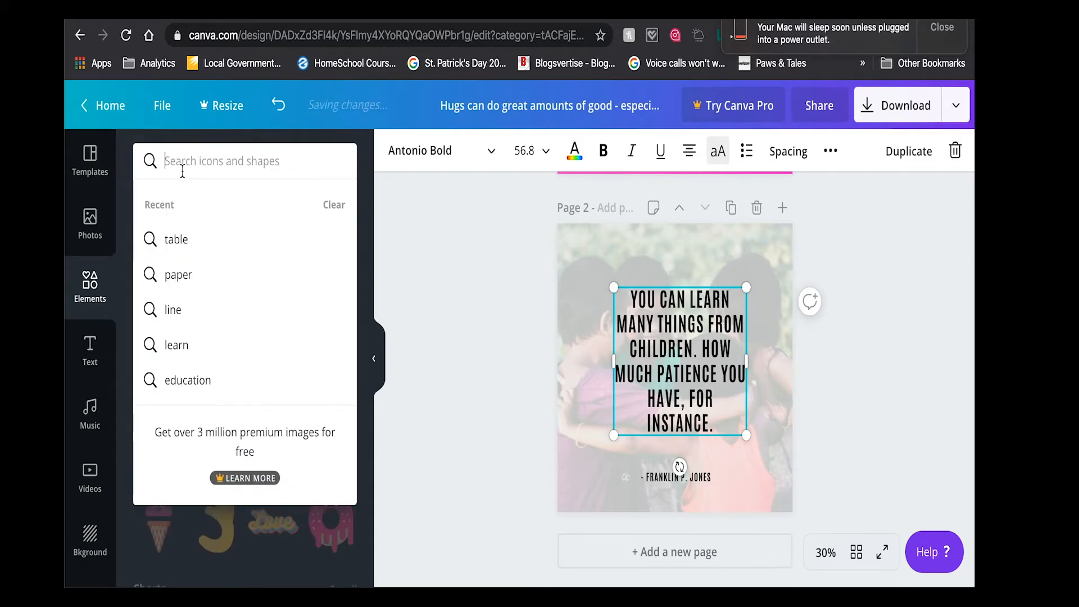
{"action": "left_click", "coordinate": [98, 226]}
{"action": "left_click", "coordinate": [198, 165]}
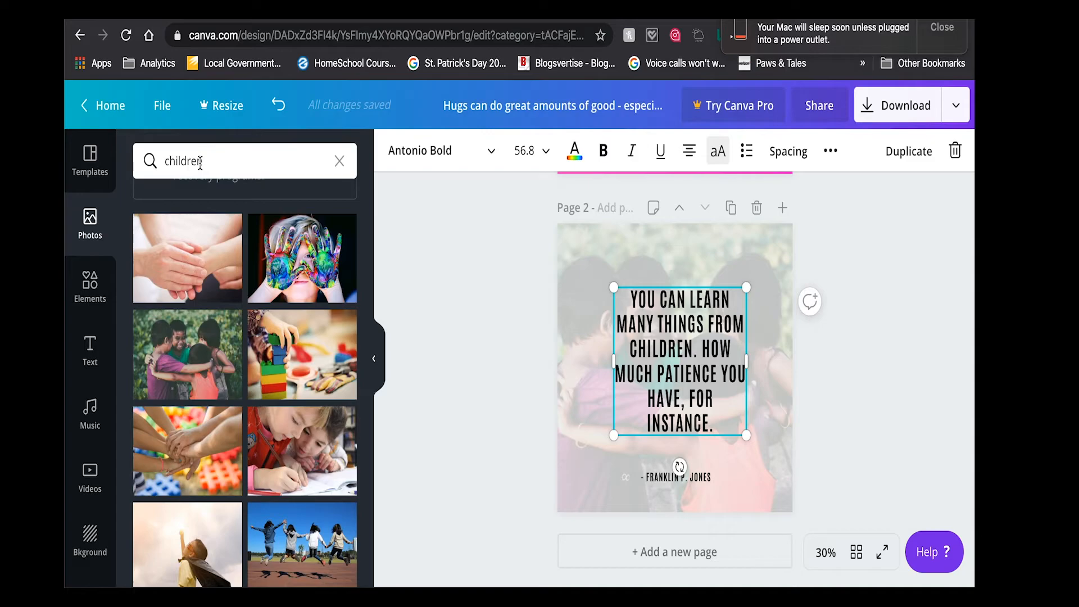
{"action": "left_click", "coordinate": [200, 163]}
{"action": "double_click", "coordinate": [200, 163]}
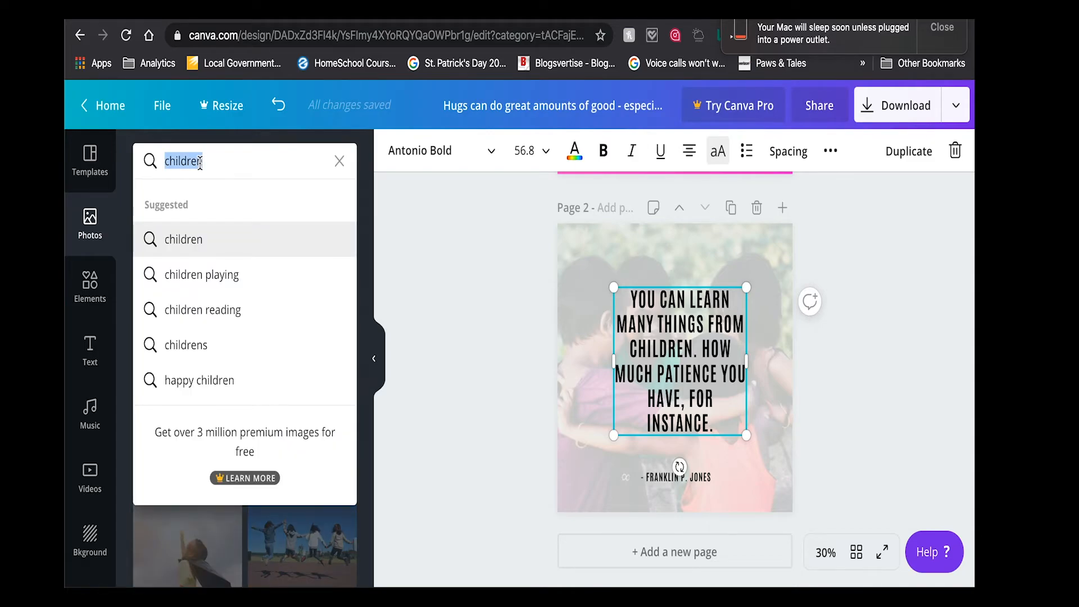
{"action": "type", "text": "quotes"}
{"action": "key", "text": "Return"}
{"action": "scroll", "coordinate": [193, 402], "scroll_direction": "down", "scroll_amount": 15}
{"action": "scroll", "coordinate": [192, 403], "scroll_direction": "up", "scroll_amount": 15}
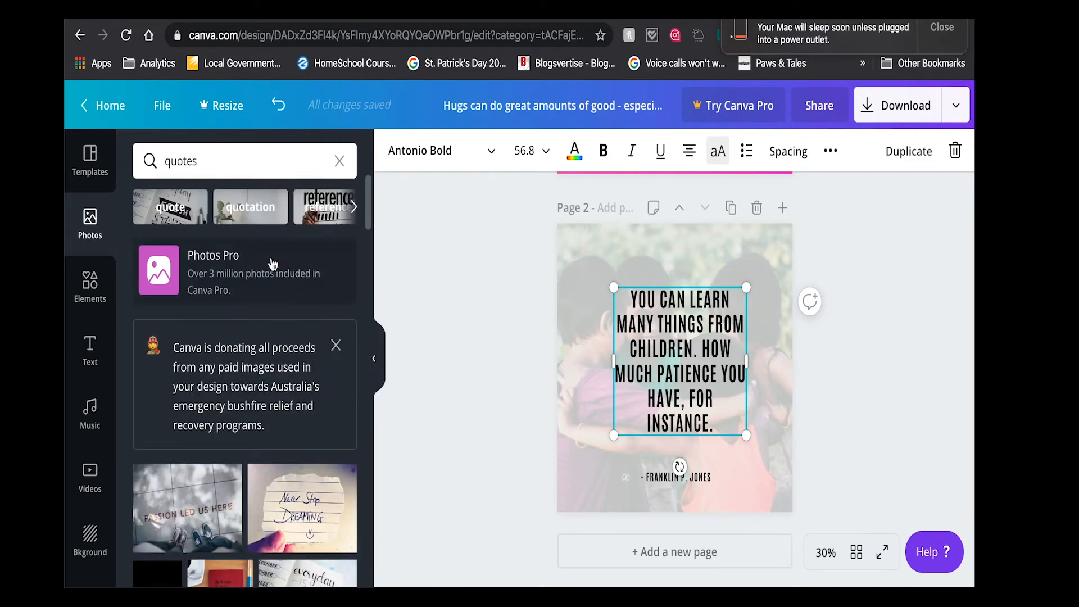
- Switch to the related photo search "quotation" and browse its pictures and further related topics
{"action": "left_click", "coordinate": [243, 217]}
{"action": "scroll", "coordinate": [293, 405], "scroll_direction": "down", "scroll_amount": 5}
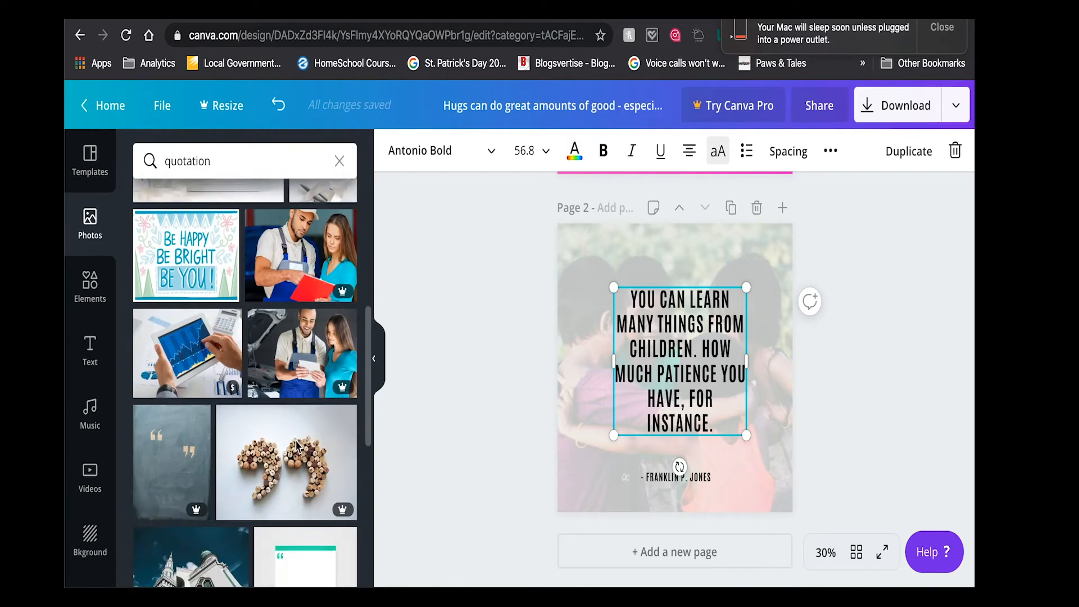
{"action": "scroll", "coordinate": [294, 446], "scroll_direction": "up", "scroll_amount": 10}
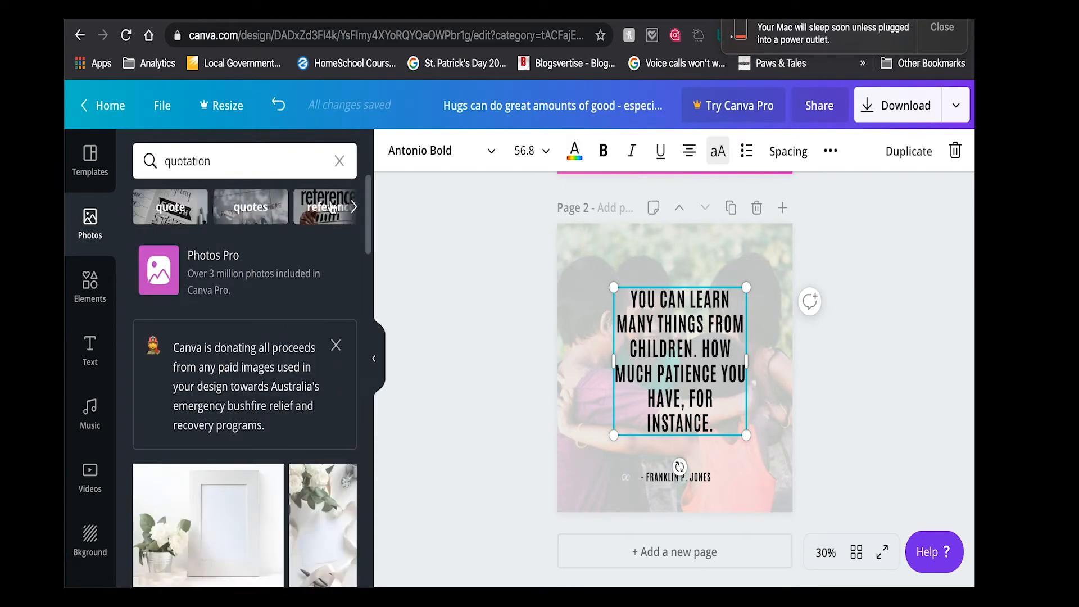
{"action": "left_click", "coordinate": [353, 208]}
{"action": "left_click", "coordinate": [353, 208]}
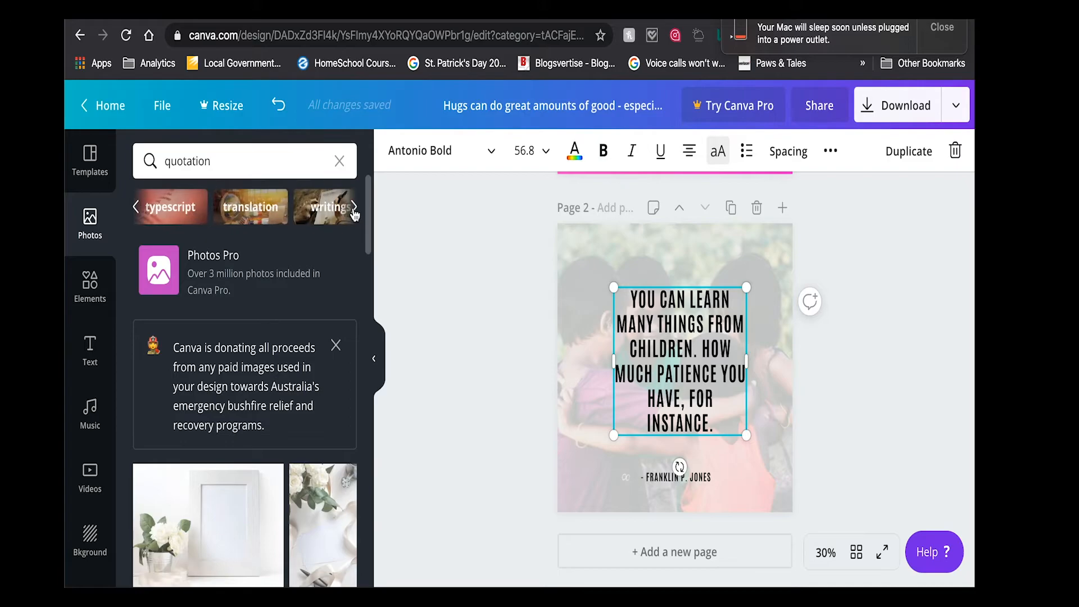
- Search the photos for the suggested term "quotation marks" and look through the results for a usable quote symbol
{"action": "left_click", "coordinate": [245, 163]}
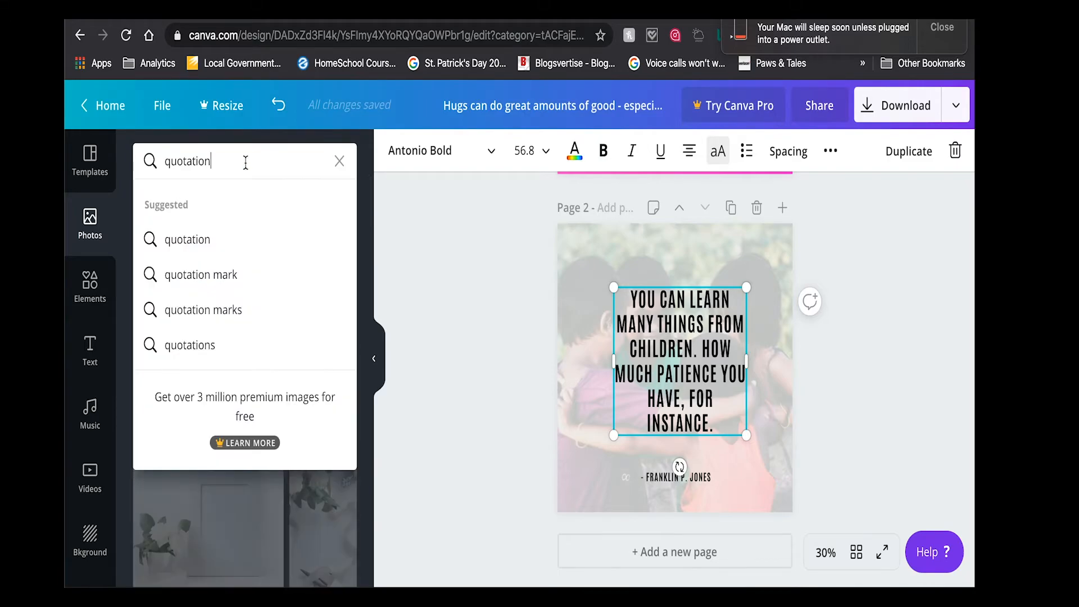
{"action": "left_click", "coordinate": [221, 318]}
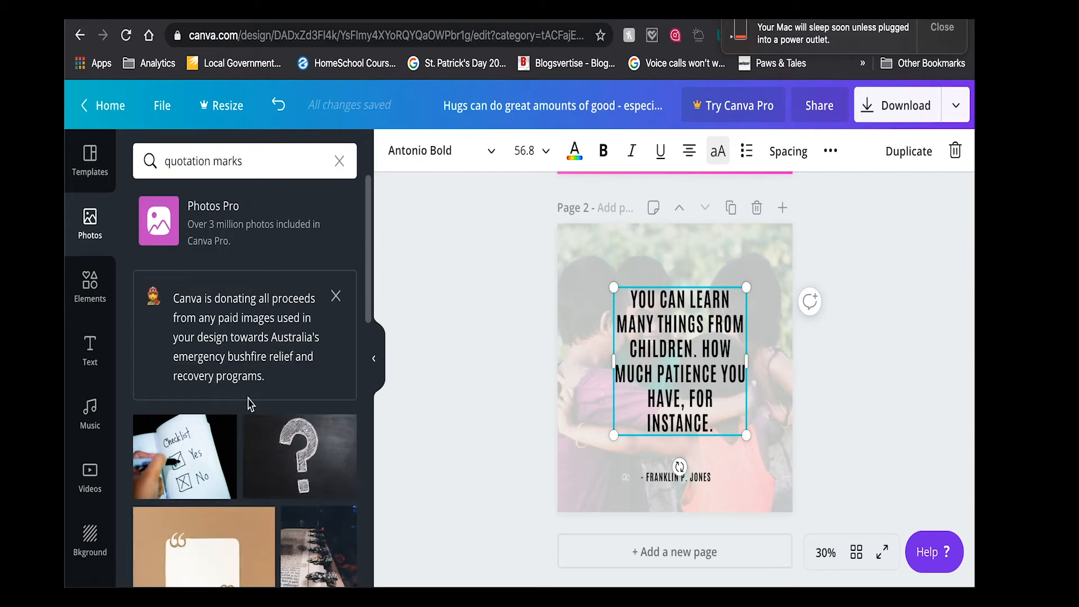
{"action": "scroll", "coordinate": [250, 404], "scroll_direction": "down", "scroll_amount": 5}
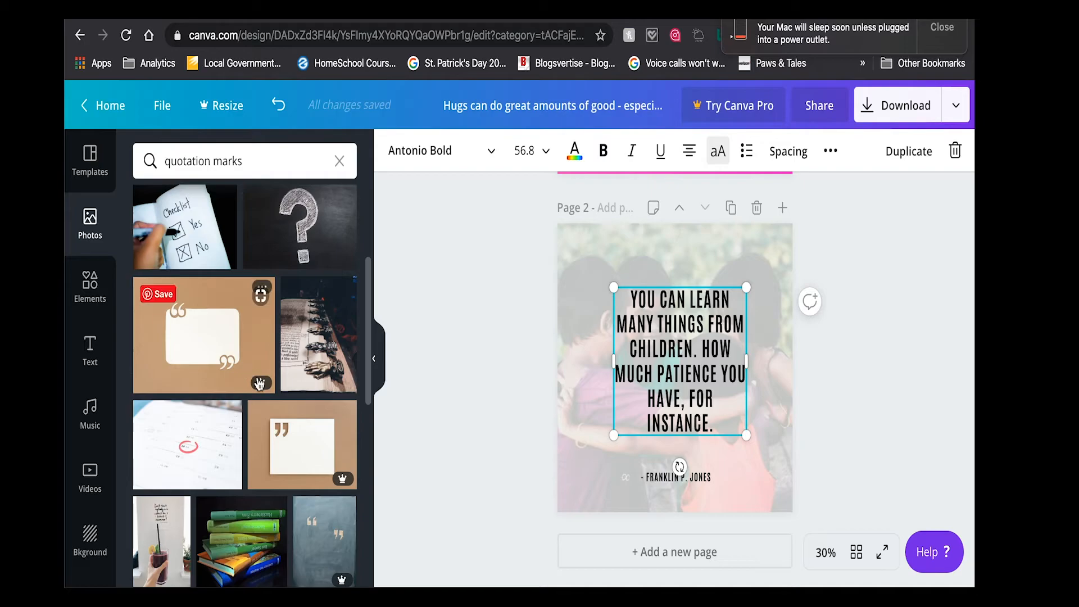
{"action": "scroll", "coordinate": [292, 447], "scroll_direction": "down", "scroll_amount": 5}
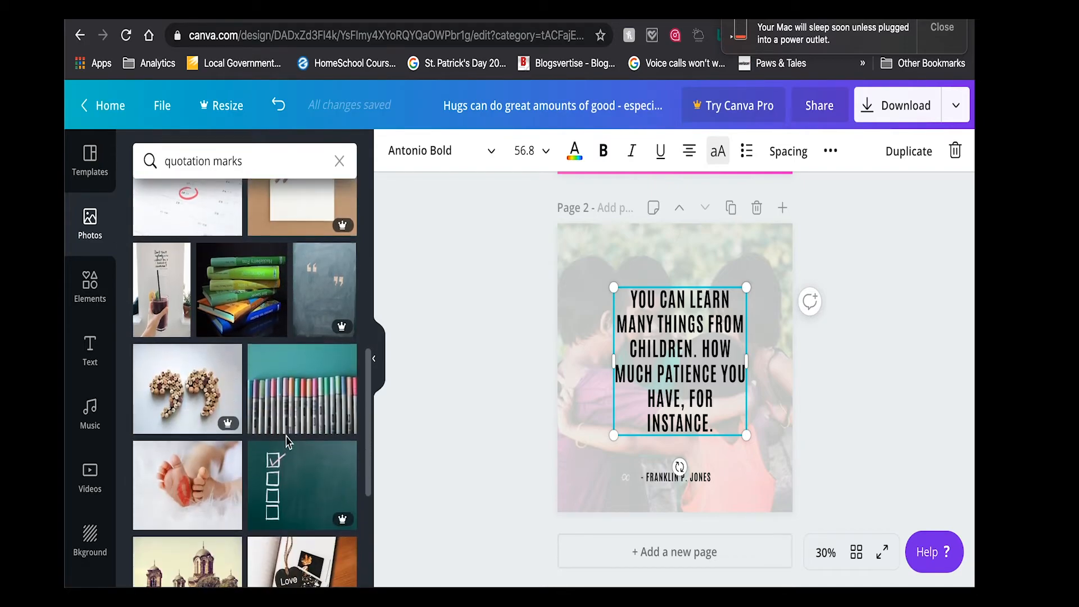
{"action": "scroll", "coordinate": [287, 441], "scroll_direction": "down", "scroll_amount": 6}
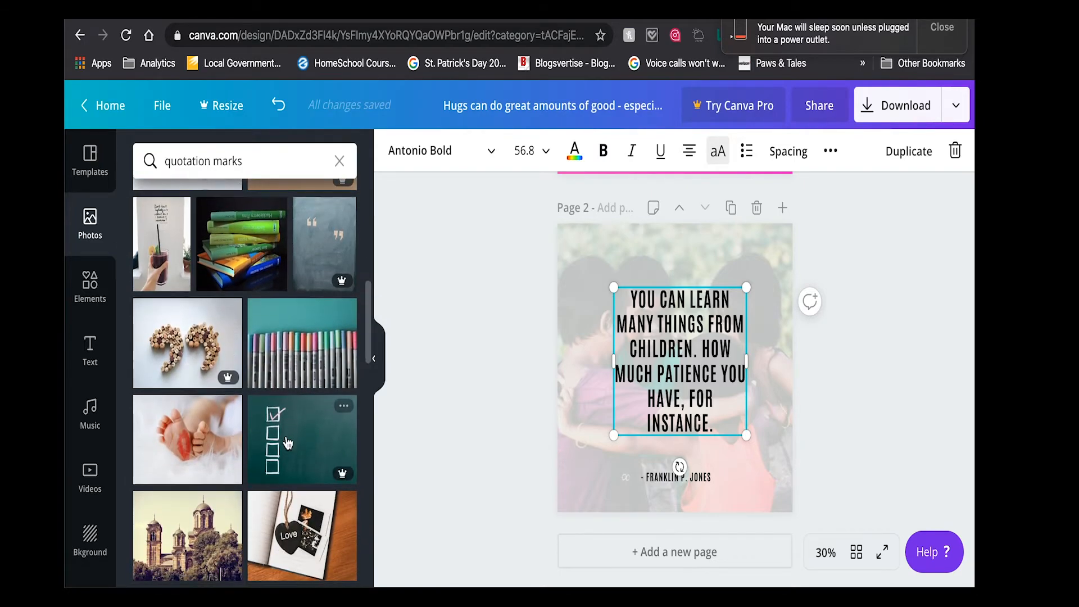
{"action": "scroll", "coordinate": [286, 441], "scroll_direction": "down", "scroll_amount": 18}
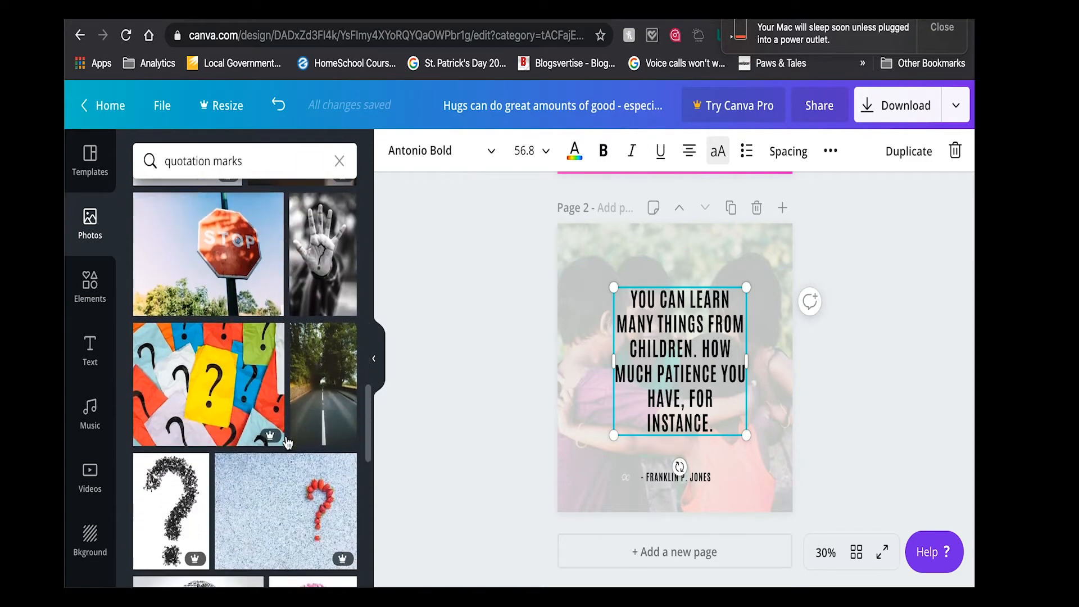
{"action": "scroll", "coordinate": [288, 442], "scroll_direction": "up", "scroll_amount": 20}
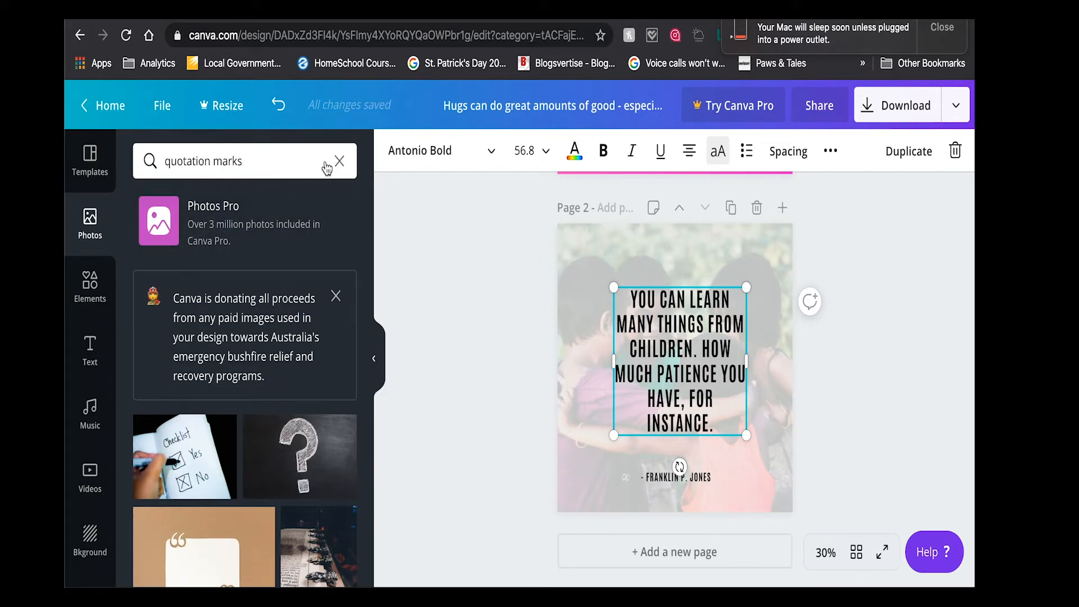
{"action": "left_click", "coordinate": [255, 158]}
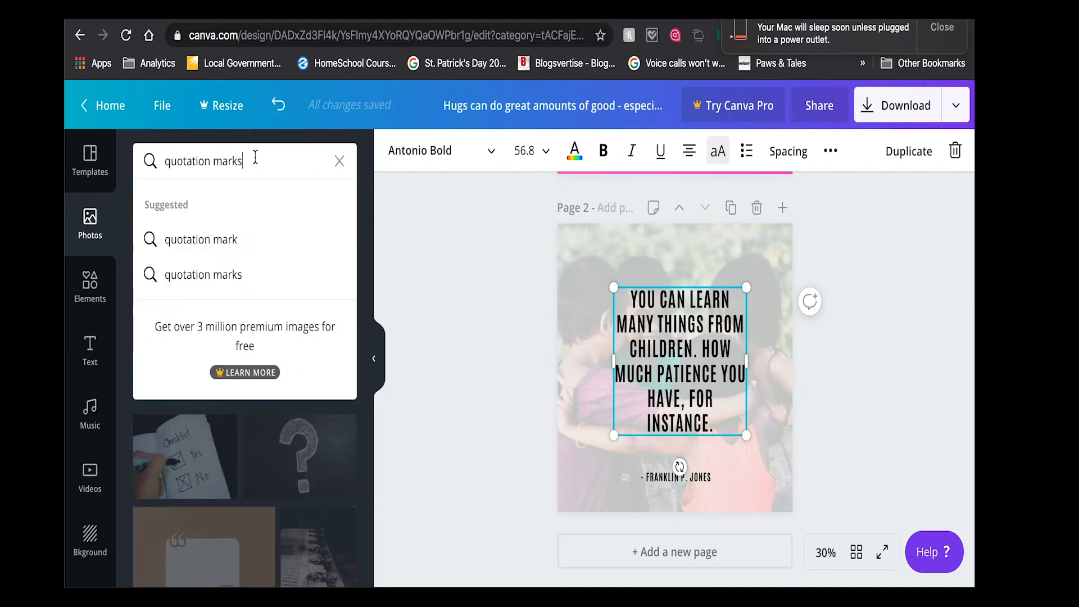
{"action": "left_click", "coordinate": [218, 276]}
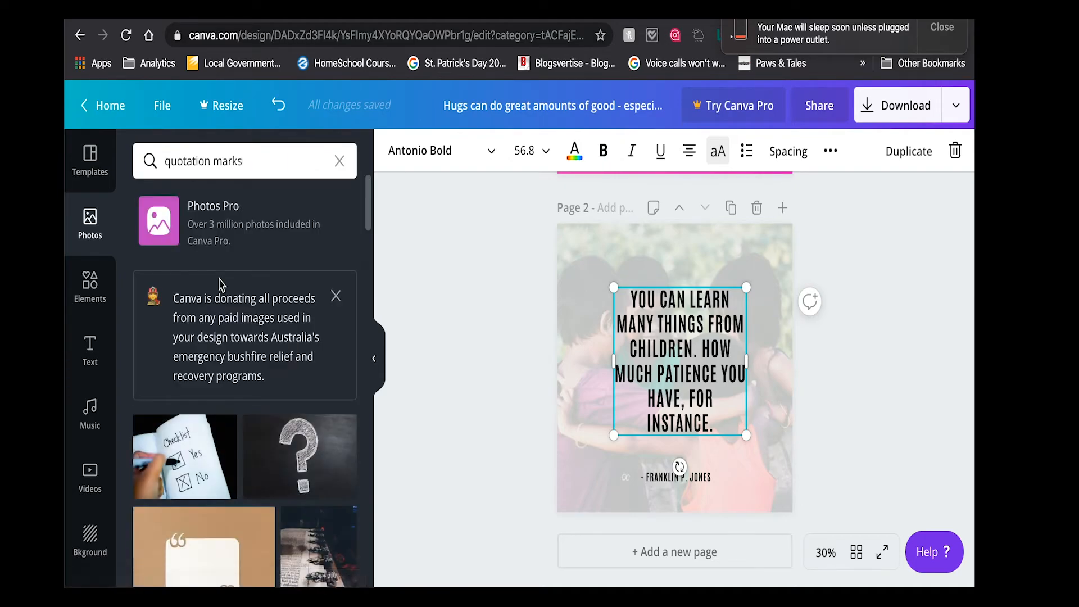
- Change the photo search to the singular "quotation mark" and examine the results for a suitable image
{"action": "left_click", "coordinate": [235, 169]}
{"action": "key", "text": "BackSpace"}
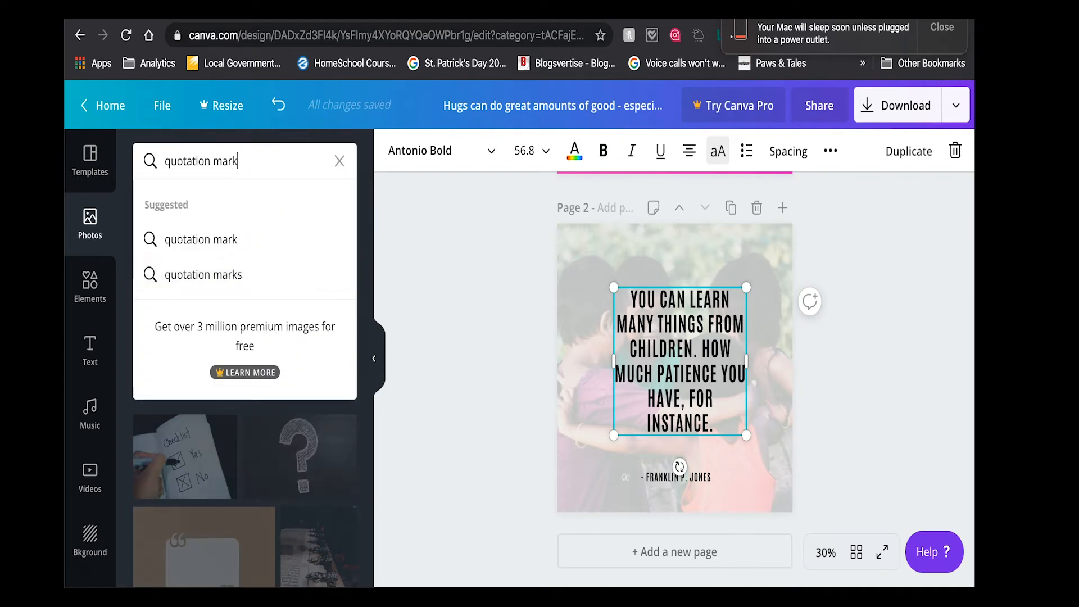
{"action": "key", "text": "Return"}
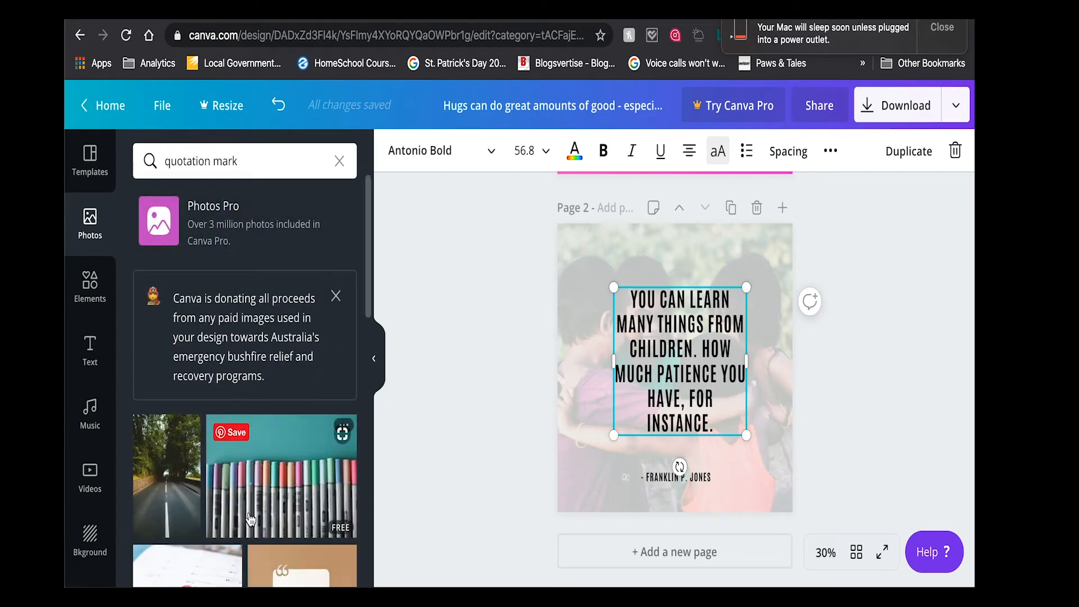
{"action": "scroll", "coordinate": [241, 472], "scroll_direction": "down", "scroll_amount": 6}
{"action": "scroll", "coordinate": [250, 518], "scroll_direction": "down", "scroll_amount": 10}
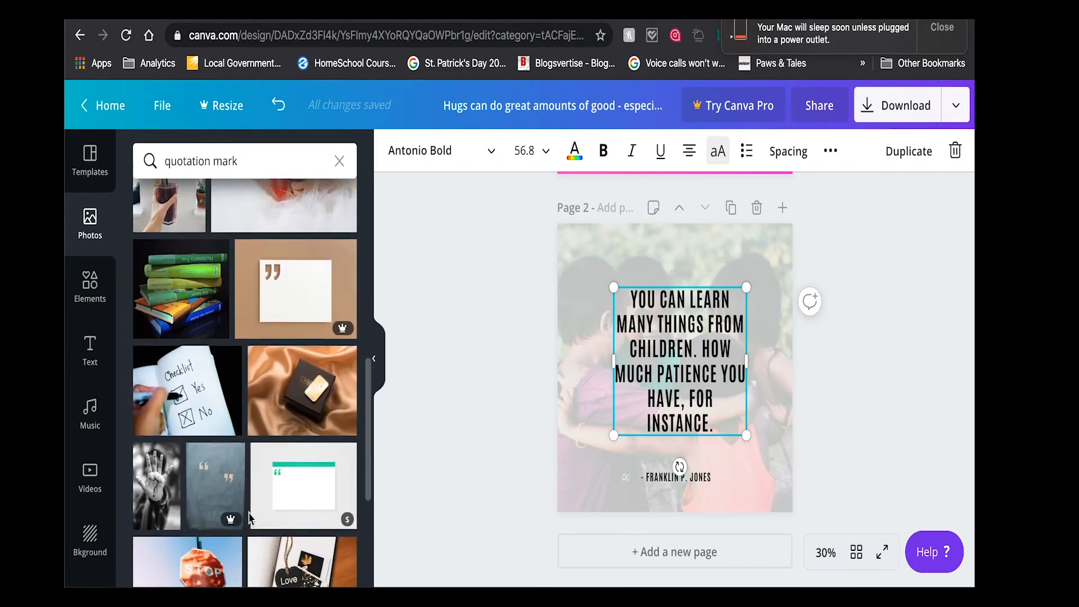
{"action": "scroll", "coordinate": [250, 518], "scroll_direction": "down", "scroll_amount": 1}
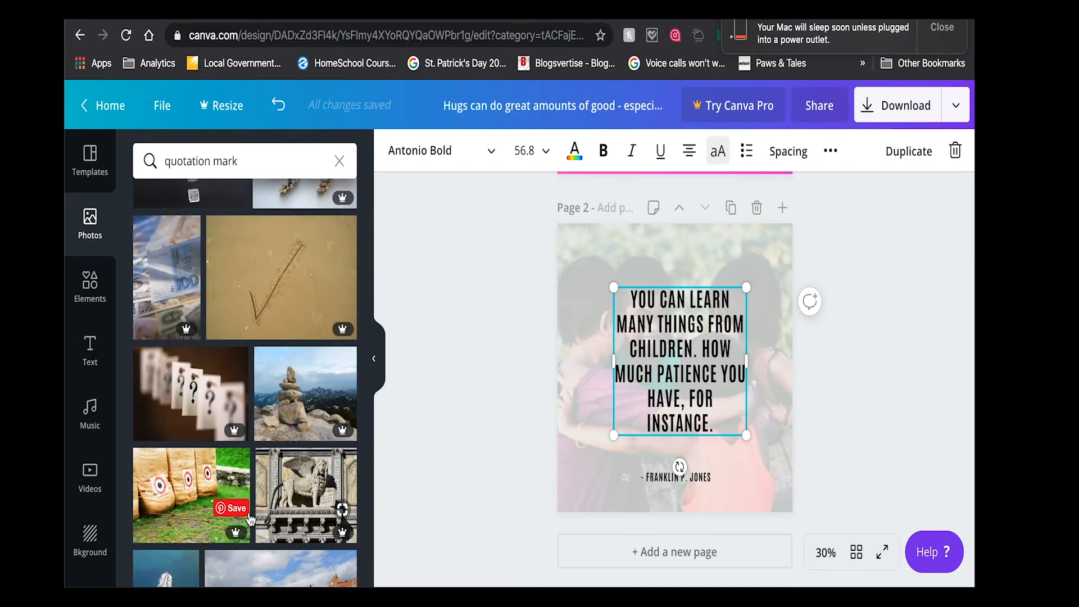
{"action": "scroll", "coordinate": [250, 518], "scroll_direction": "down", "scroll_amount": 15}
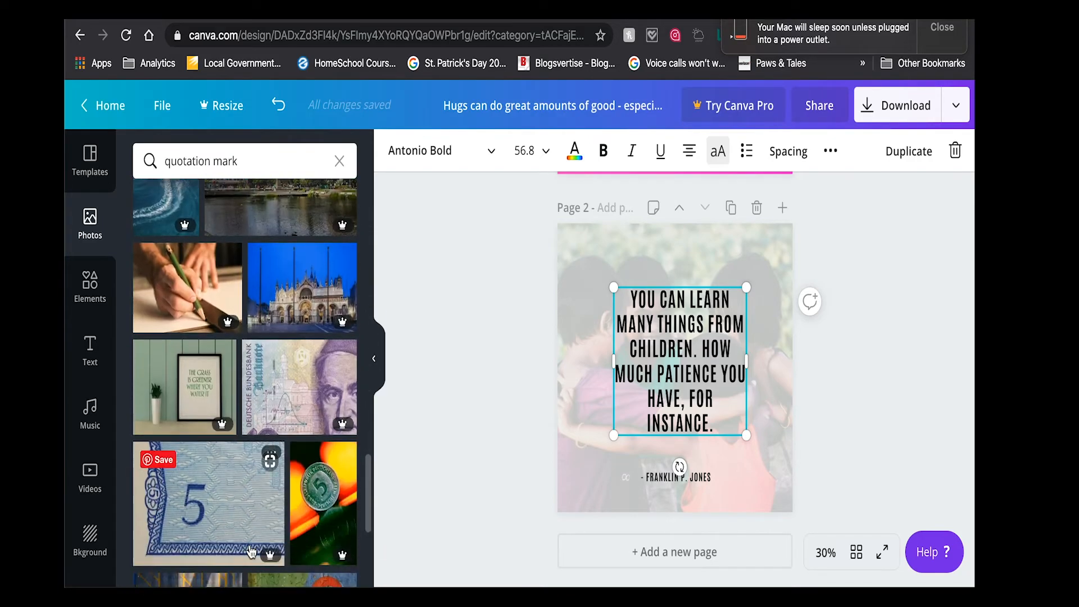
{"action": "scroll", "coordinate": [251, 552], "scroll_direction": "down", "scroll_amount": 10}
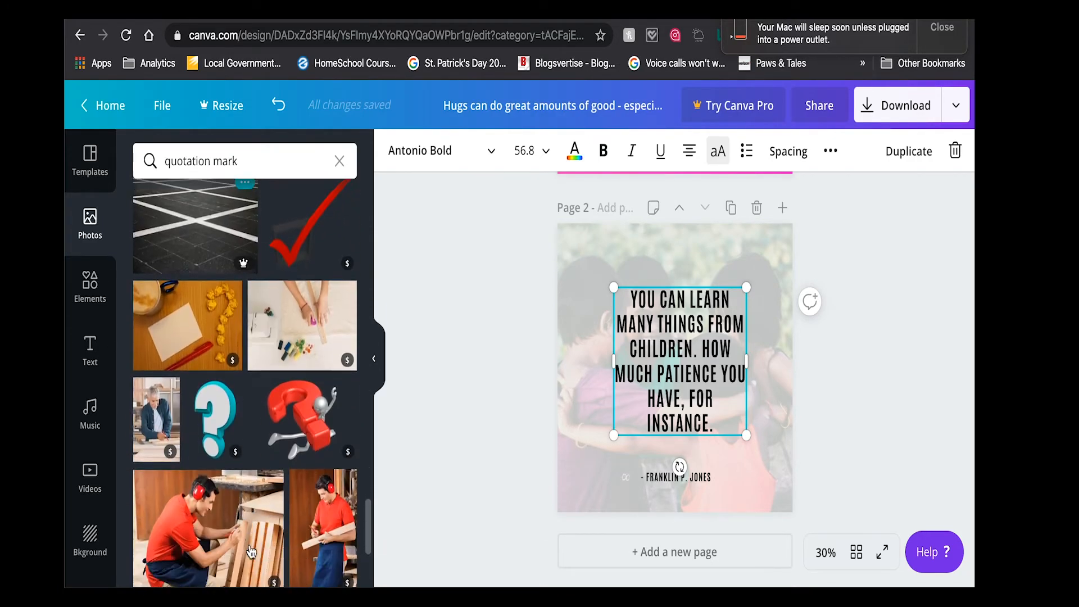
{"action": "scroll", "coordinate": [251, 552], "scroll_direction": "down", "scroll_amount": 6}
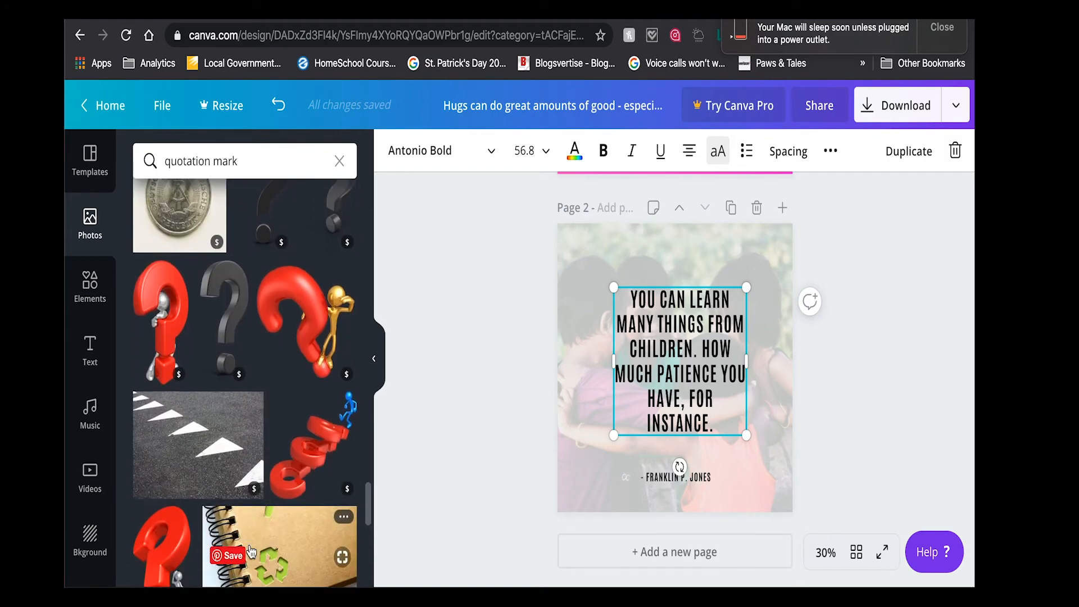
- Change the photo search to "quotation symbol" and browse the results
{"action": "double_click", "coordinate": [231, 167]}
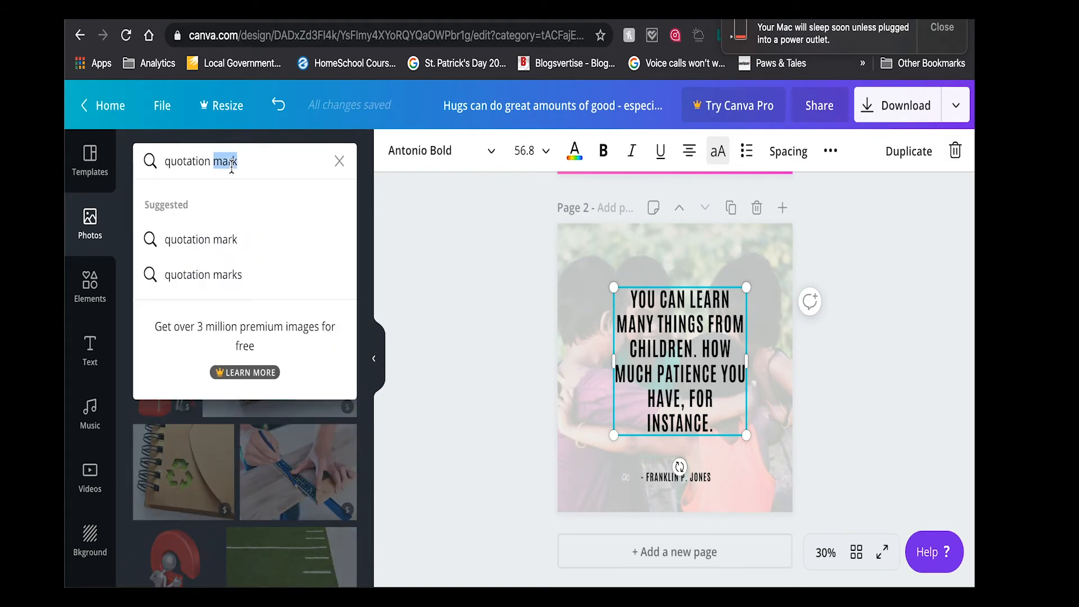
{"action": "type", "text": "symbol"}
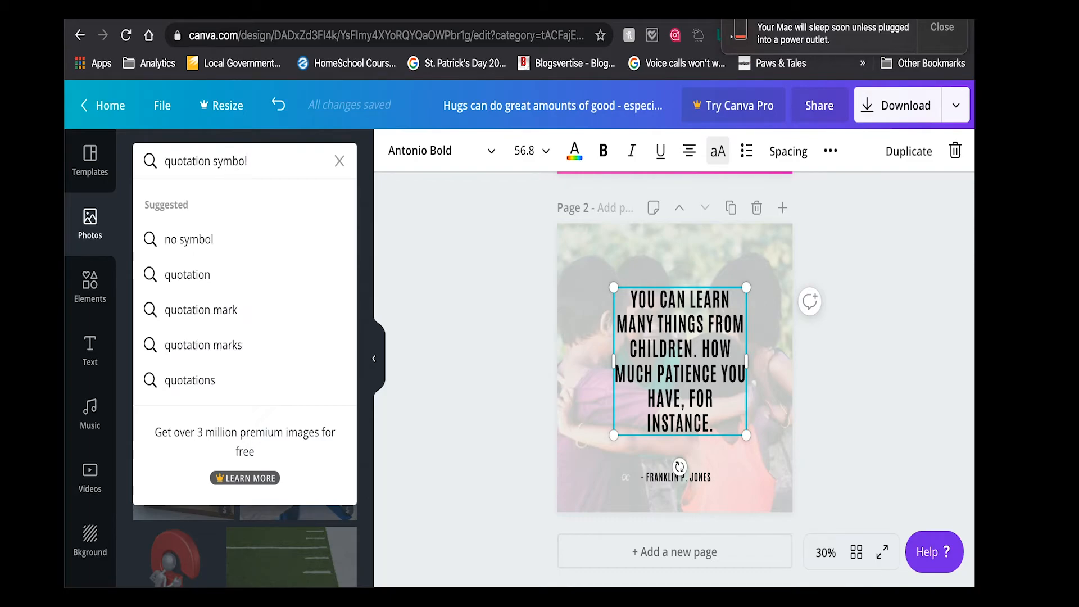
{"action": "key", "text": "Return"}
{"action": "scroll", "coordinate": [228, 374], "scroll_direction": "down", "scroll_amount": 4}
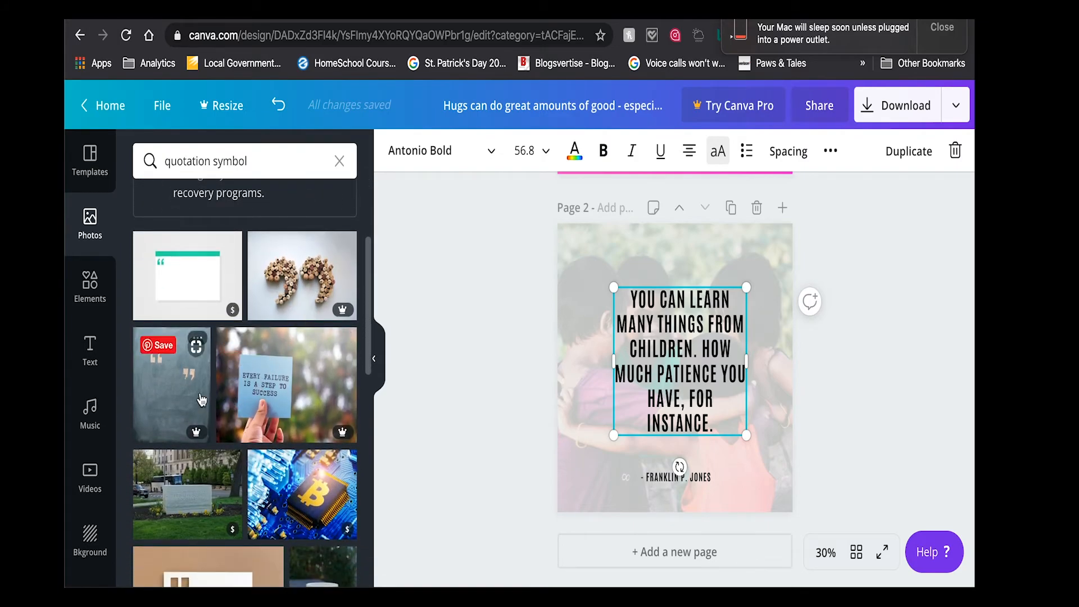
{"action": "scroll", "coordinate": [201, 397], "scroll_direction": "down", "scroll_amount": 5}
{"action": "scroll", "coordinate": [201, 399], "scroll_direction": "down", "scroll_amount": 7}
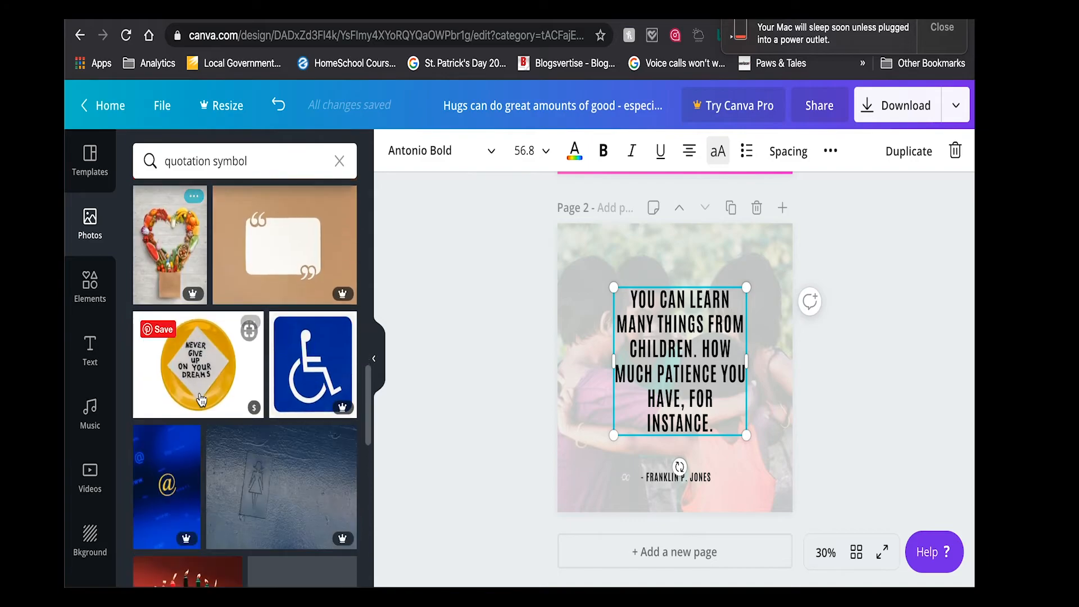
- Search the elements library for "quotation symbols"
{"action": "left_click", "coordinate": [78, 292]}
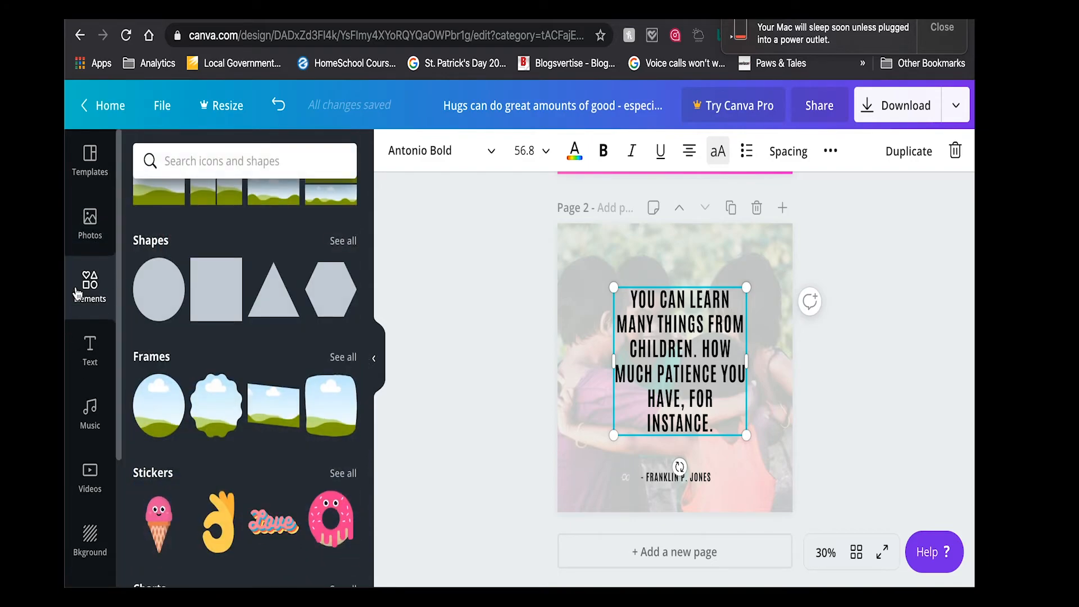
{"action": "left_click", "coordinate": [205, 170]}
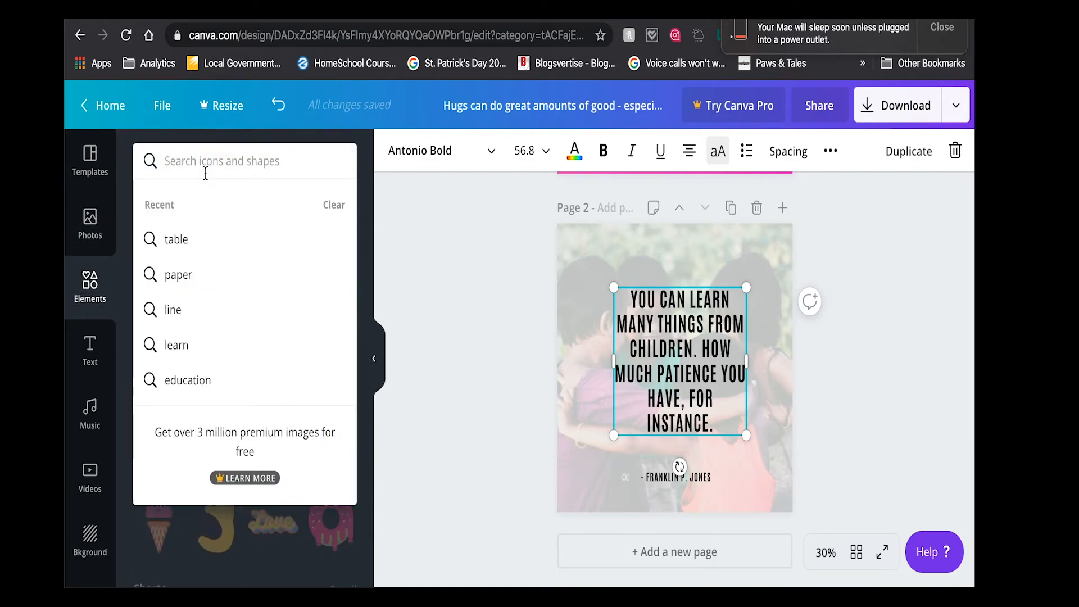
{"action": "type", "text": "quotat"}
{"action": "key", "text": "BackSpace"}
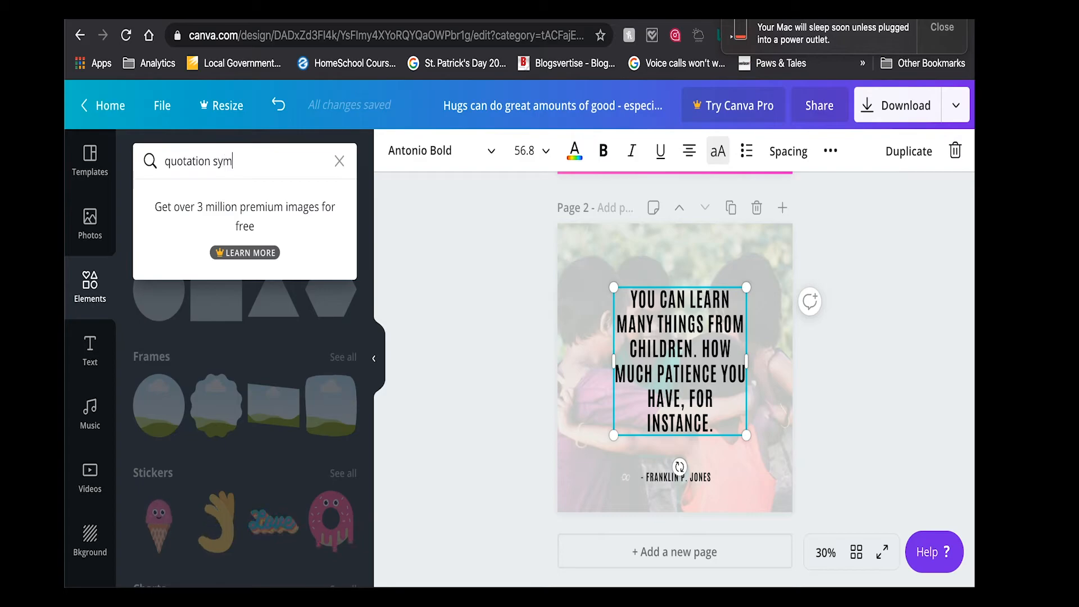
{"action": "key", "text": "Return"}
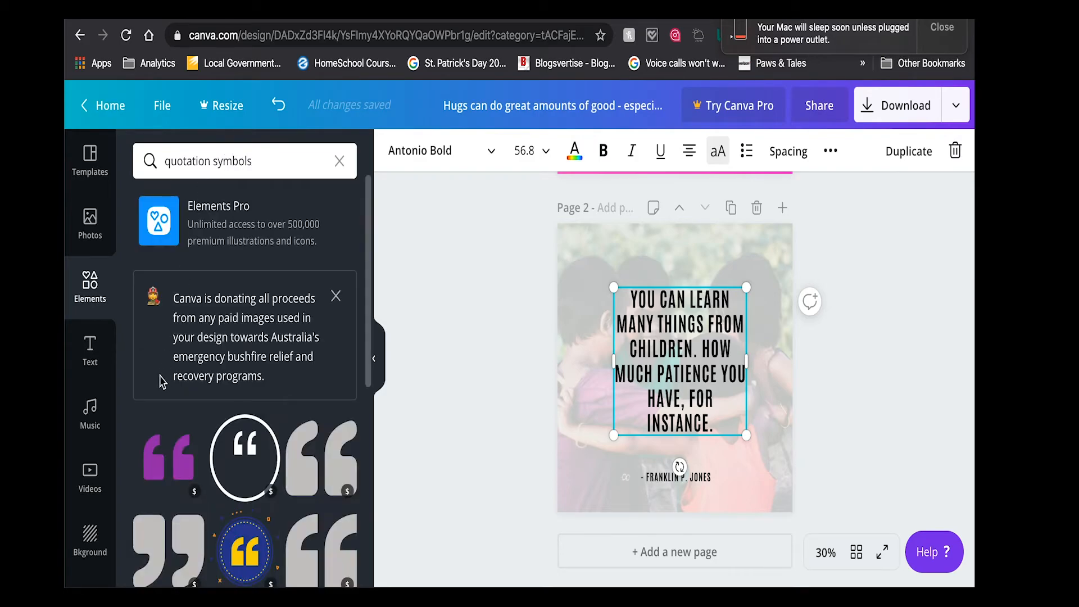
- Examine the quotation symbol elements for a free graphic that could decorate the quote
{"action": "scroll", "coordinate": [235, 471], "scroll_direction": "down", "scroll_amount": 5}
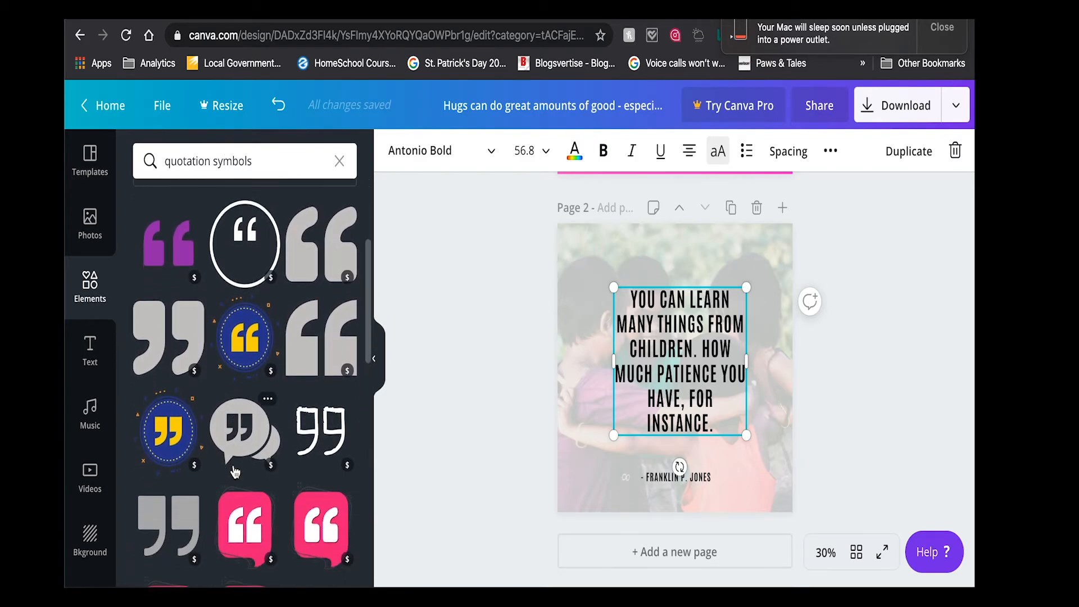
{"action": "scroll", "coordinate": [235, 471], "scroll_direction": "down", "scroll_amount": 3}
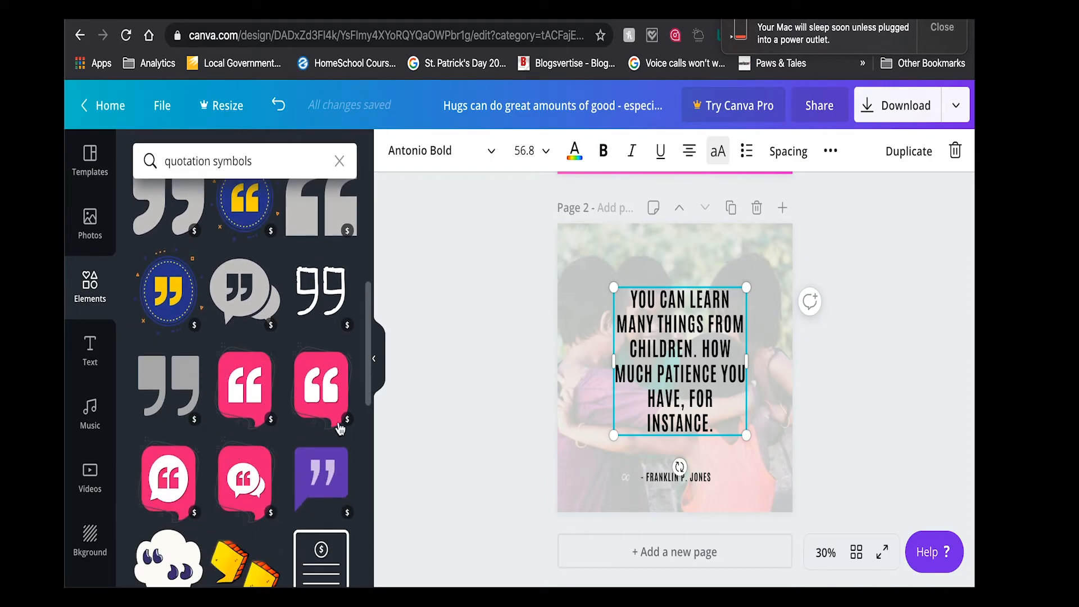
{"action": "scroll", "coordinate": [194, 261], "scroll_direction": "up", "scroll_amount": 3}
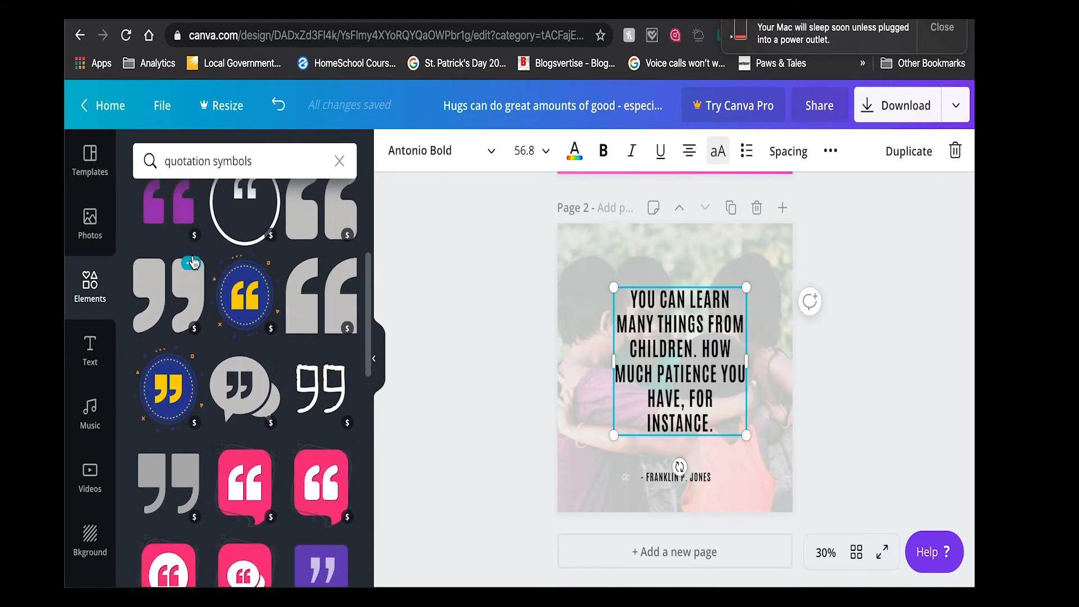
{"action": "scroll", "coordinate": [193, 261], "scroll_direction": "down", "scroll_amount": 8}
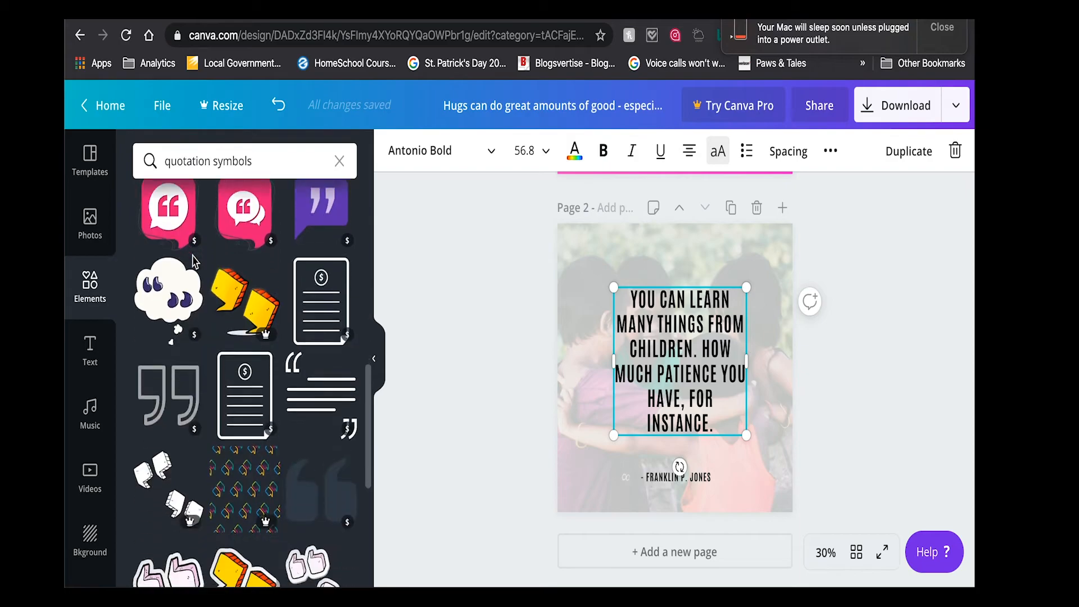
{"action": "scroll", "coordinate": [194, 261], "scroll_direction": "down", "scroll_amount": 7}
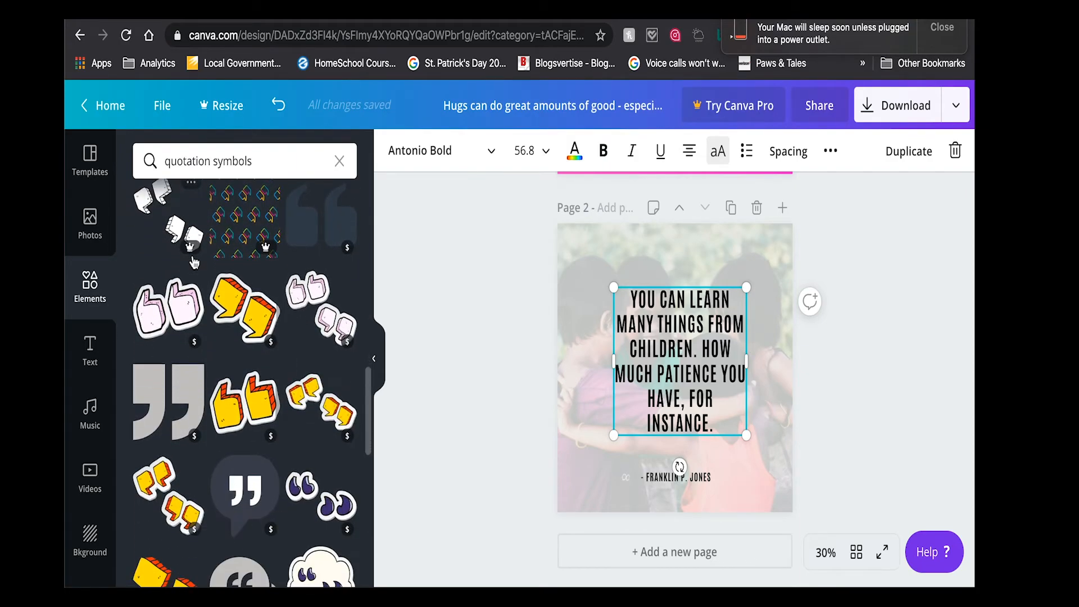
{"action": "scroll", "coordinate": [193, 261], "scroll_direction": "down", "scroll_amount": 8}
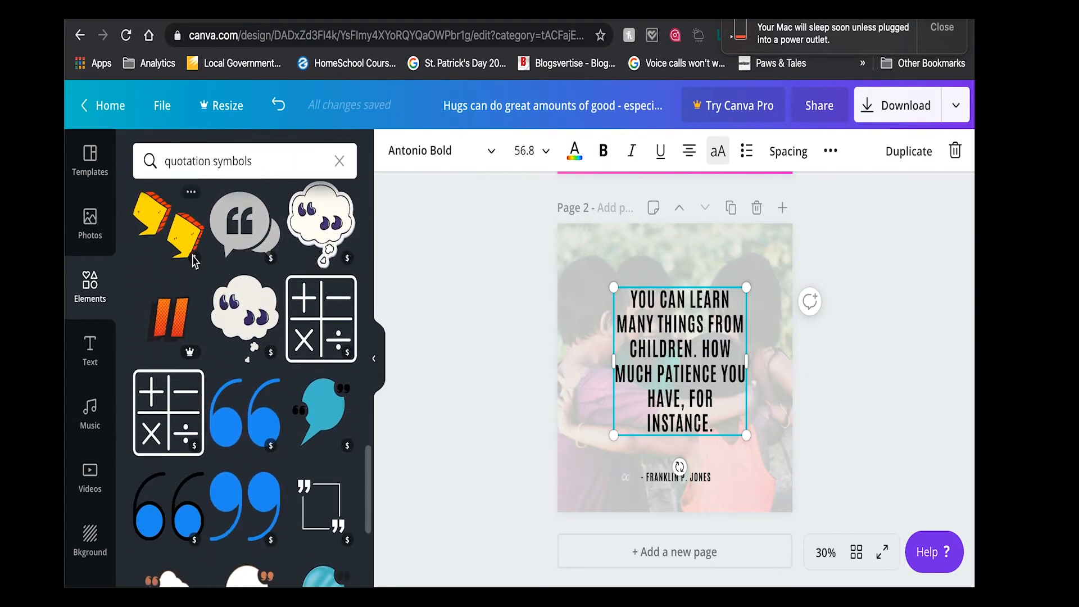
{"action": "scroll", "coordinate": [194, 261], "scroll_direction": "down", "scroll_amount": 1}
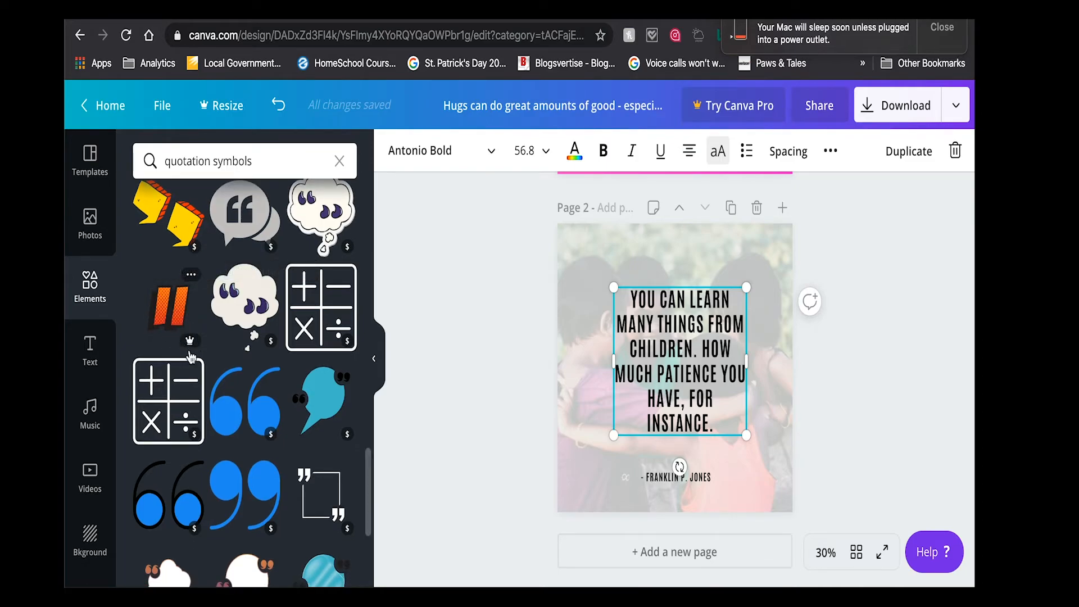
{"action": "scroll", "coordinate": [192, 348], "scroll_direction": "down", "scroll_amount": 5}
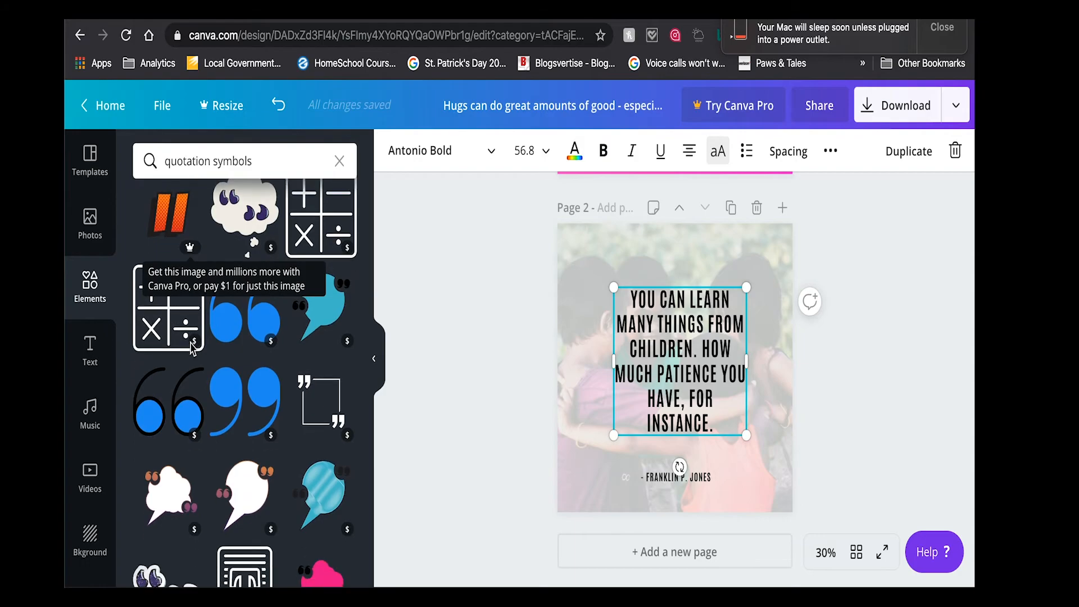
{"action": "scroll", "coordinate": [191, 350], "scroll_direction": "down", "scroll_amount": 3}
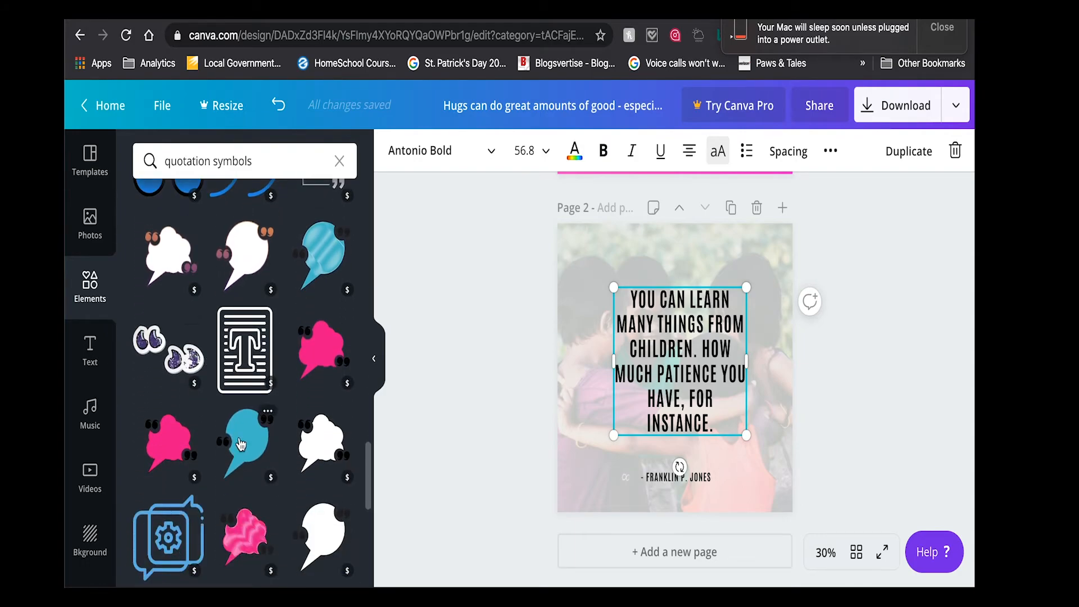
{"action": "scroll", "coordinate": [241, 443], "scroll_direction": "down", "scroll_amount": 7}
{"action": "scroll", "coordinate": [240, 444], "scroll_direction": "down", "scroll_amount": 5}
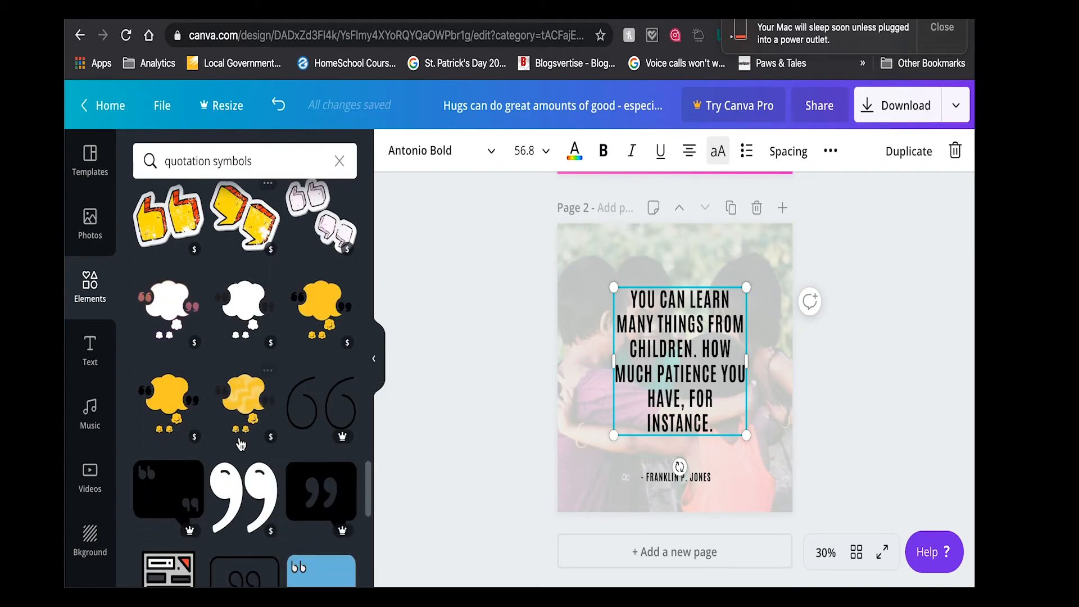
{"action": "scroll", "coordinate": [240, 444], "scroll_direction": "up", "scroll_amount": 15}
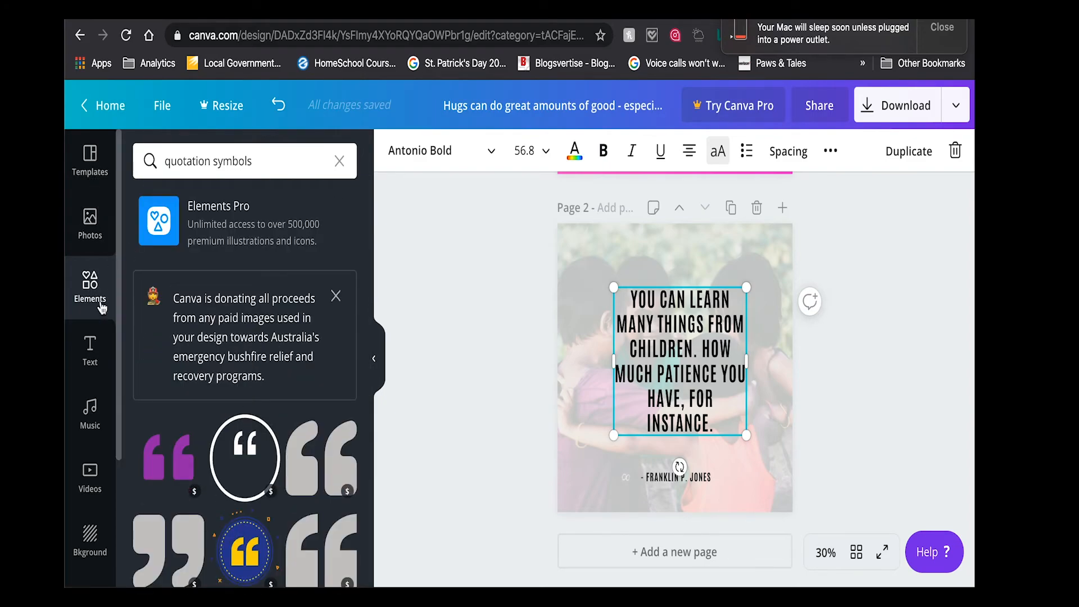
- Add a heading text box to page 2 and place it in the page's upper-left corner
{"action": "left_click", "coordinate": [97, 342]}
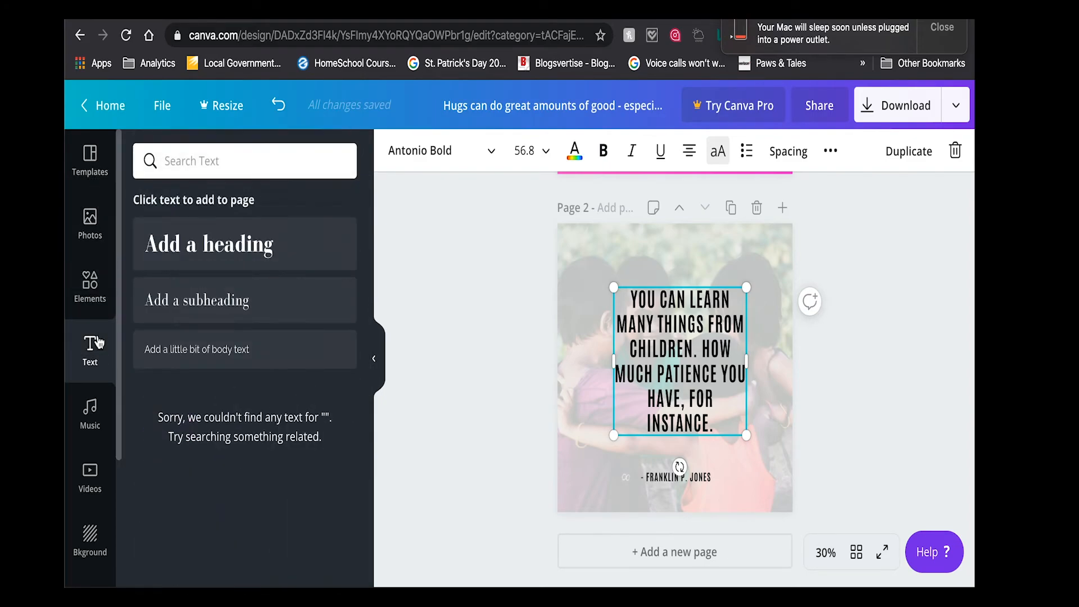
{"action": "left_click", "coordinate": [261, 250]}
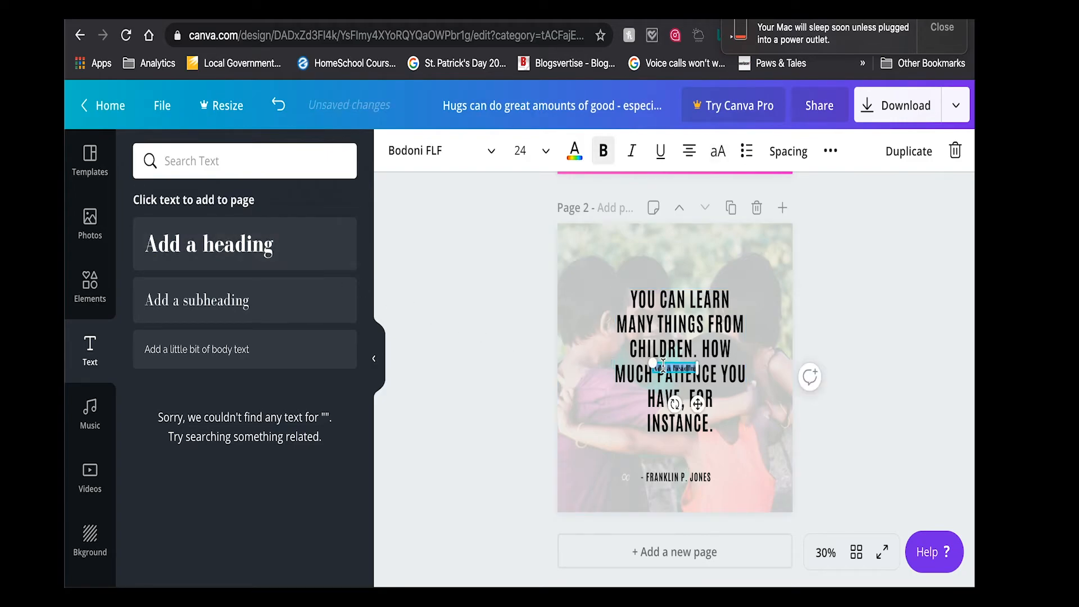
{"action": "left_click_drag", "start_coordinate": [660, 362], "coordinate": [573, 235]}
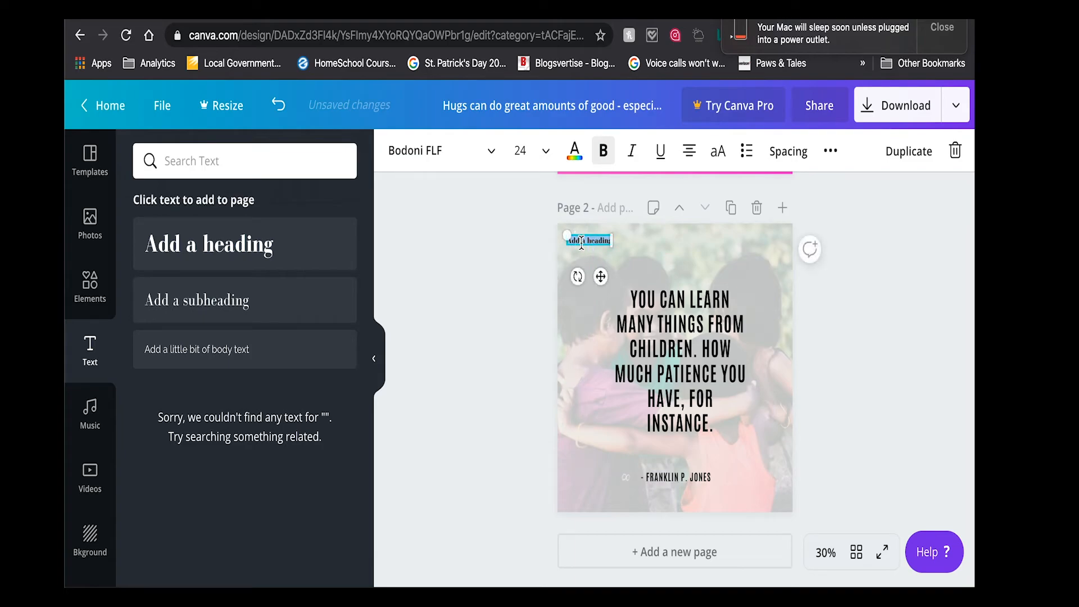
- Set the new heading's font size to 120 and replace its text with a double quotation mark
{"action": "left_click", "coordinate": [530, 144]}
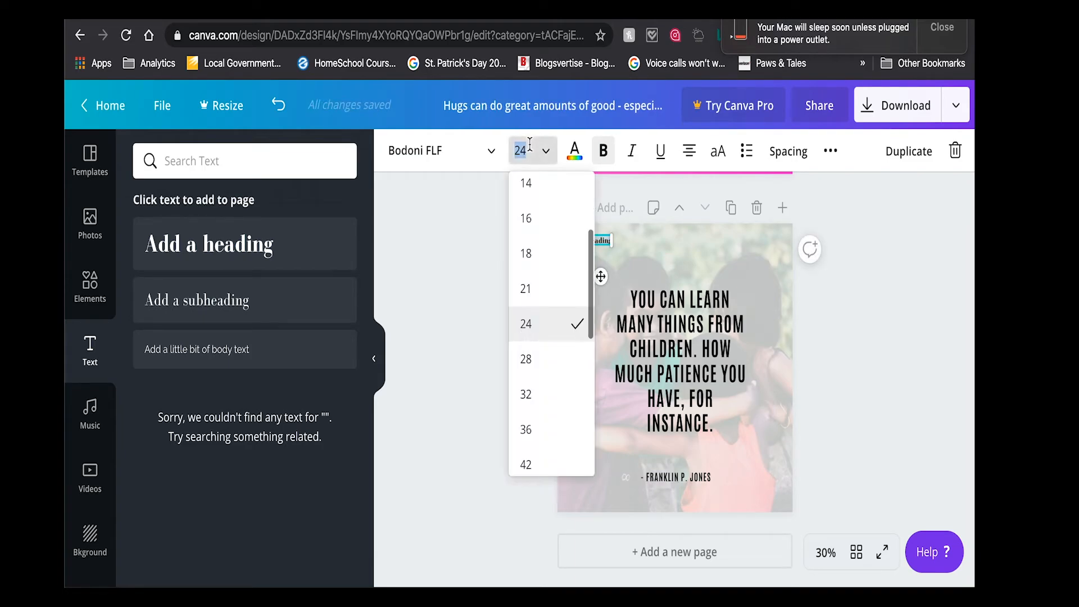
{"action": "scroll", "coordinate": [557, 433], "scroll_direction": "down", "scroll_amount": 5}
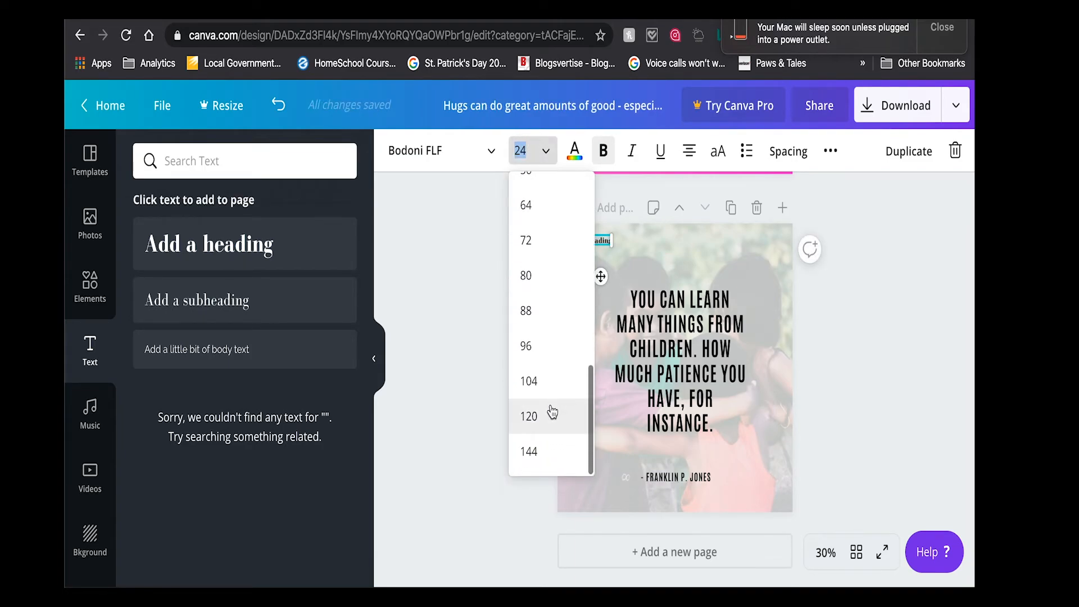
{"action": "left_click", "coordinate": [552, 409]}
{"action": "triple_click", "coordinate": [598, 298]}
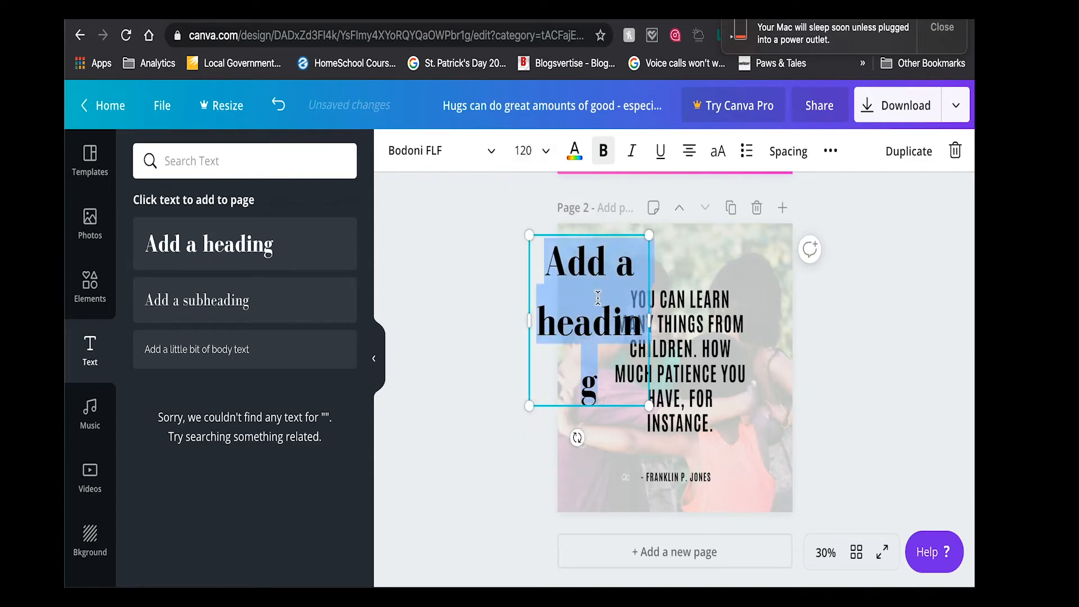
{"action": "type", "text": "\""}
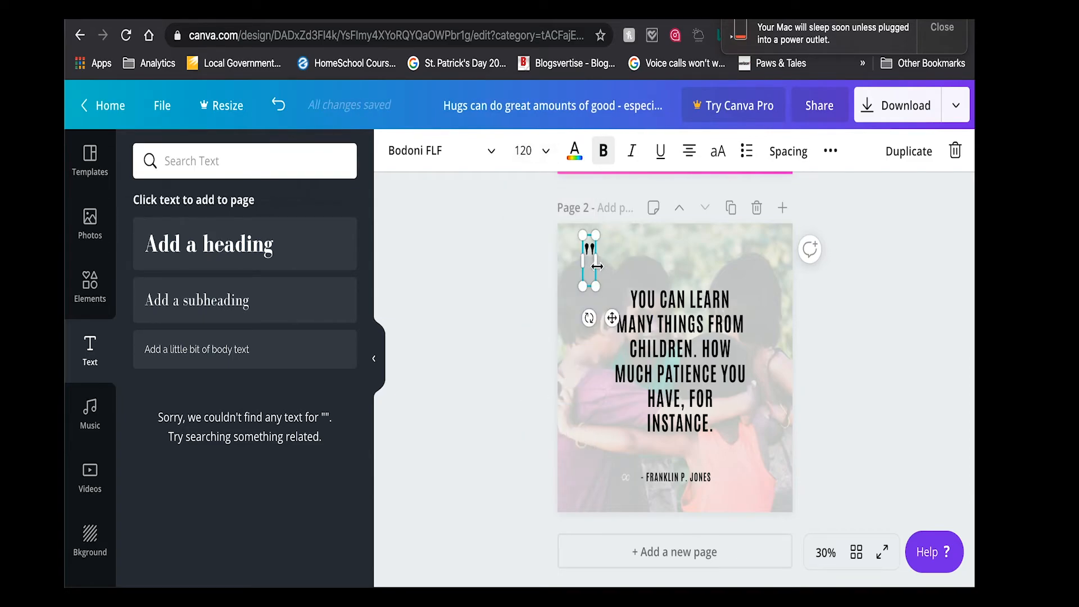
- Enlarge the quotation mark to font size 480 and position it above the start of the quote, near the page's upper-left corner
{"action": "left_click_drag", "start_coordinate": [591, 286], "coordinate": [680, 419]}
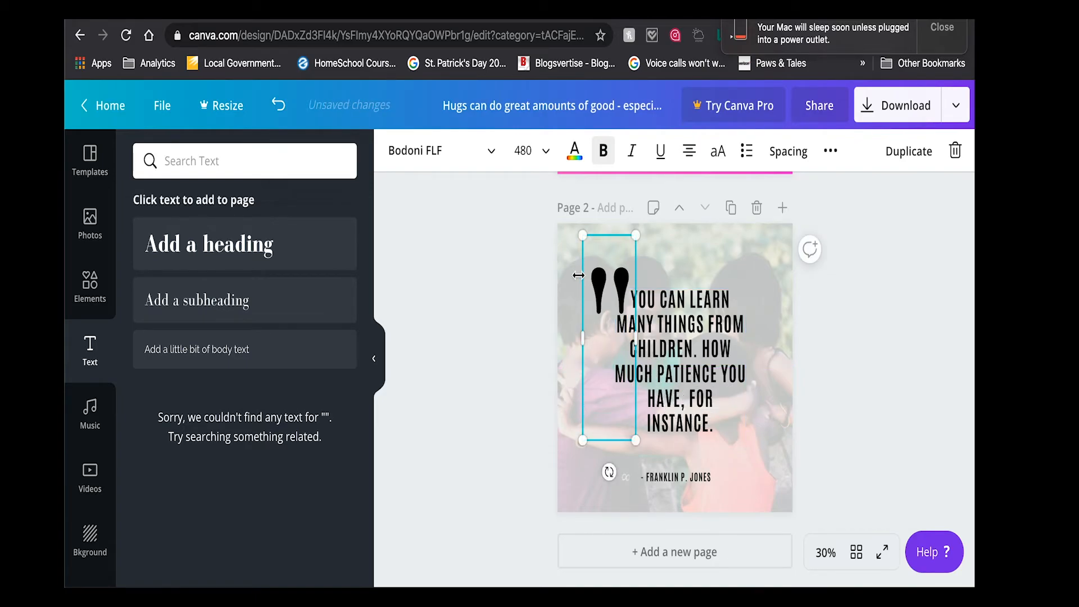
{"action": "left_click_drag", "start_coordinate": [594, 233], "coordinate": [581, 216]}
{"action": "left_click", "coordinate": [867, 321]}
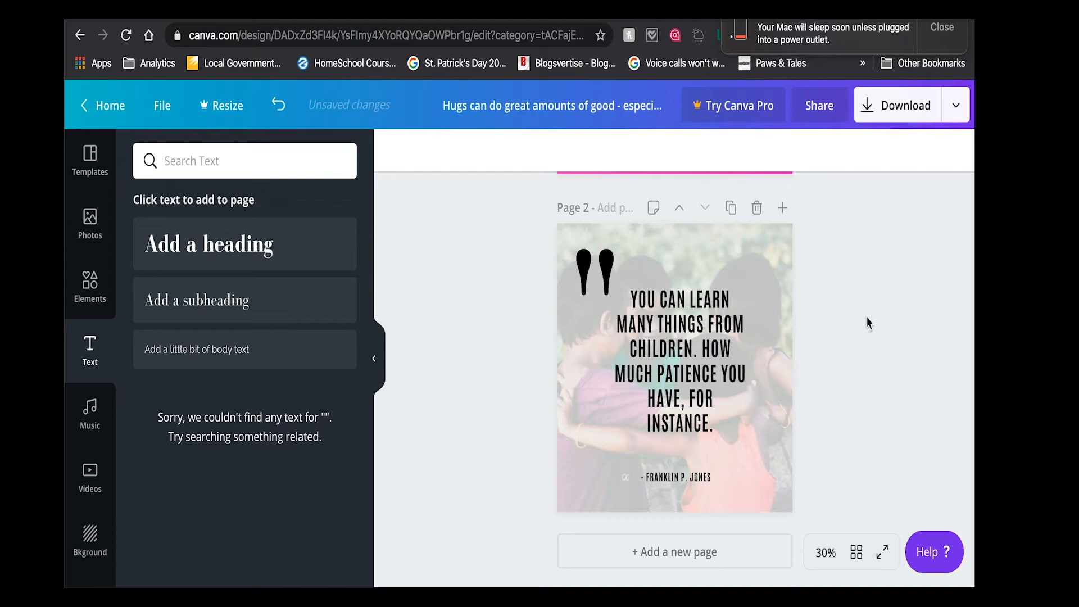
- Enlarge the quote text to font size 66.6 and center it on the page above the author line
{"action": "left_click", "coordinate": [690, 359]}
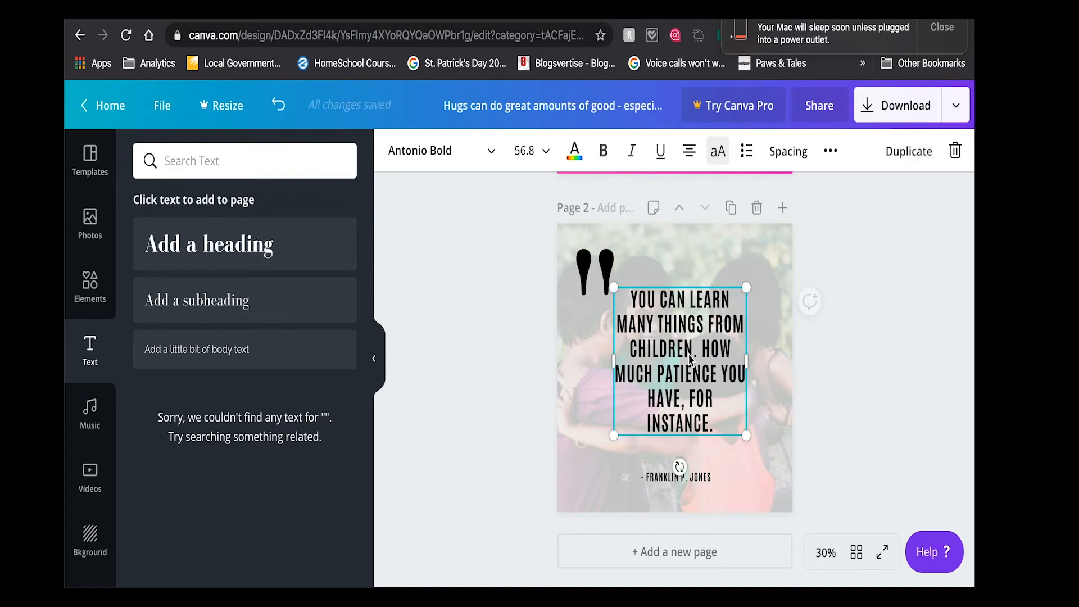
{"action": "left_click_drag", "start_coordinate": [744, 433], "coordinate": [764, 462]}
{"action": "left_click_drag", "start_coordinate": [711, 427], "coordinate": [696, 420]}
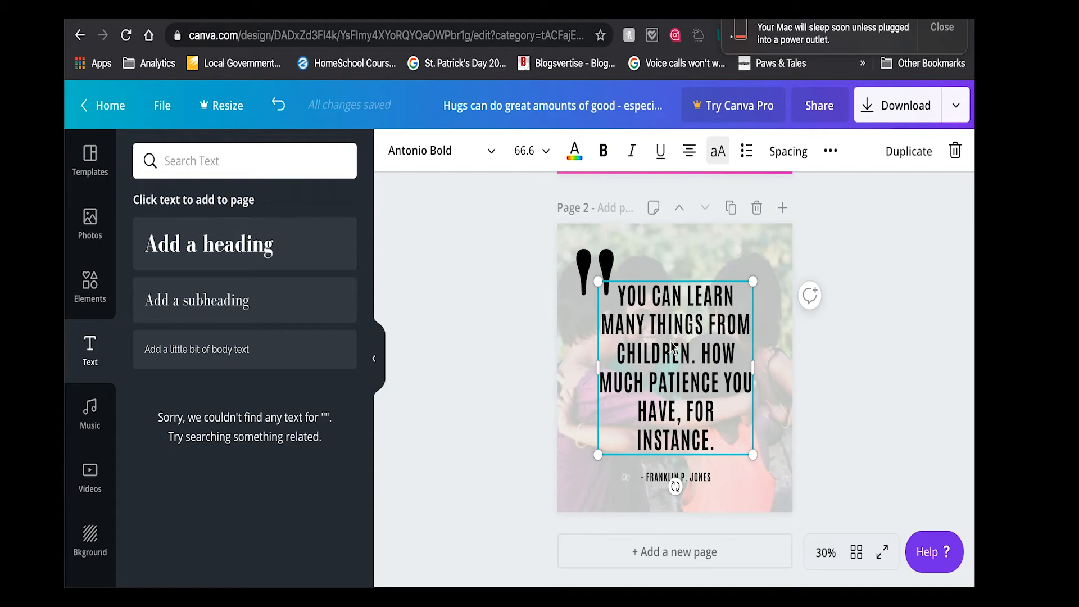
- Select all of the quote text and try the Bodoni FLF font on it
{"action": "left_click", "coordinate": [481, 158]}
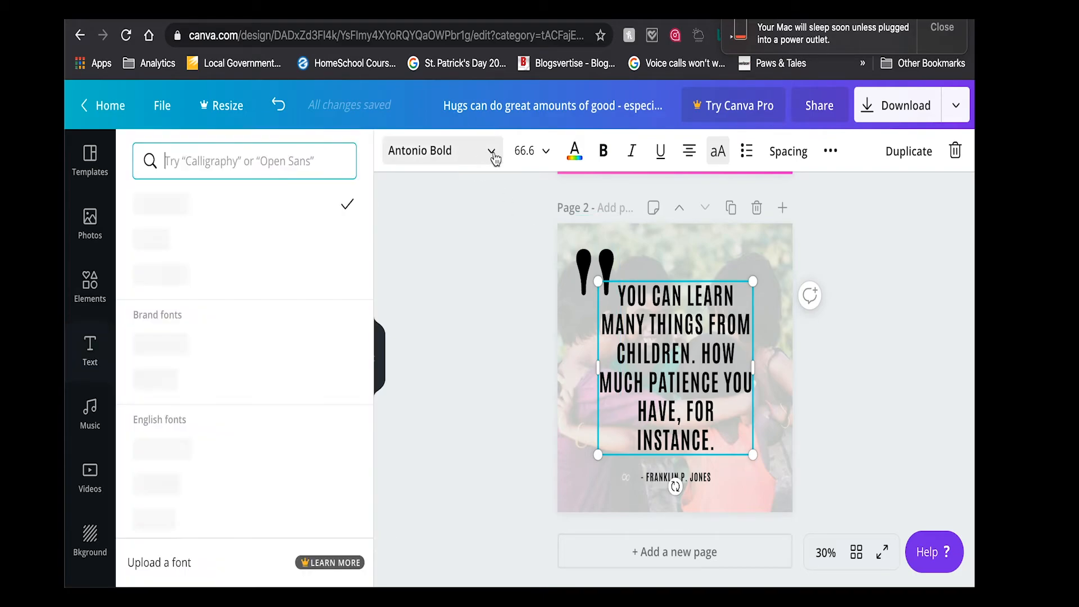
{"action": "double_click", "coordinate": [663, 413]}
{"action": "left_click", "coordinate": [193, 278]}
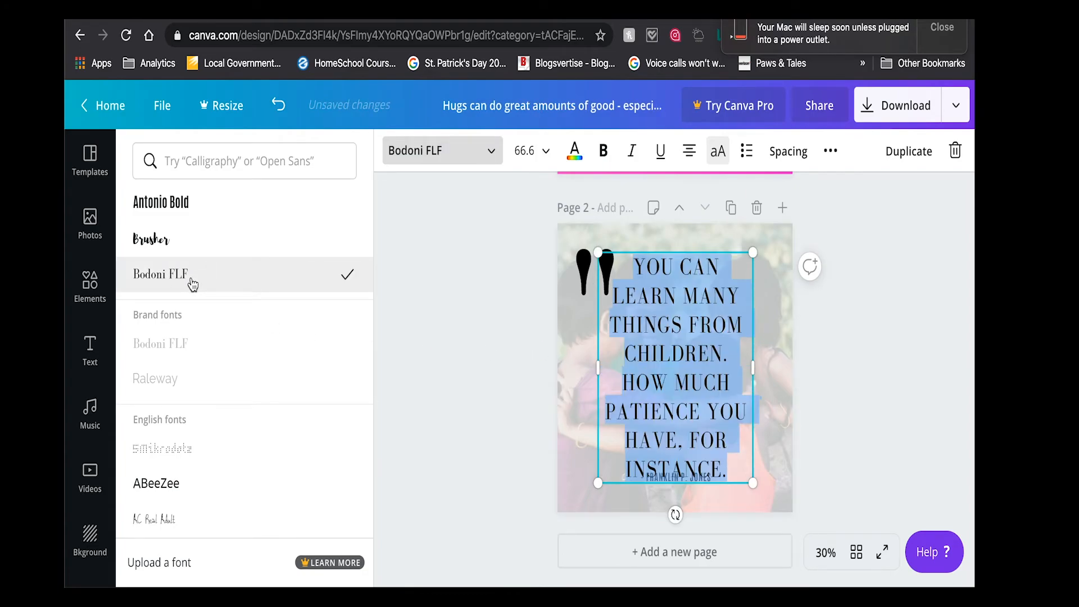
- Try the Abhaya Libre ExtraBold and Abril Fatface fonts on the quote text
{"action": "scroll", "coordinate": [160, 494], "scroll_direction": "down", "scroll_amount": 5}
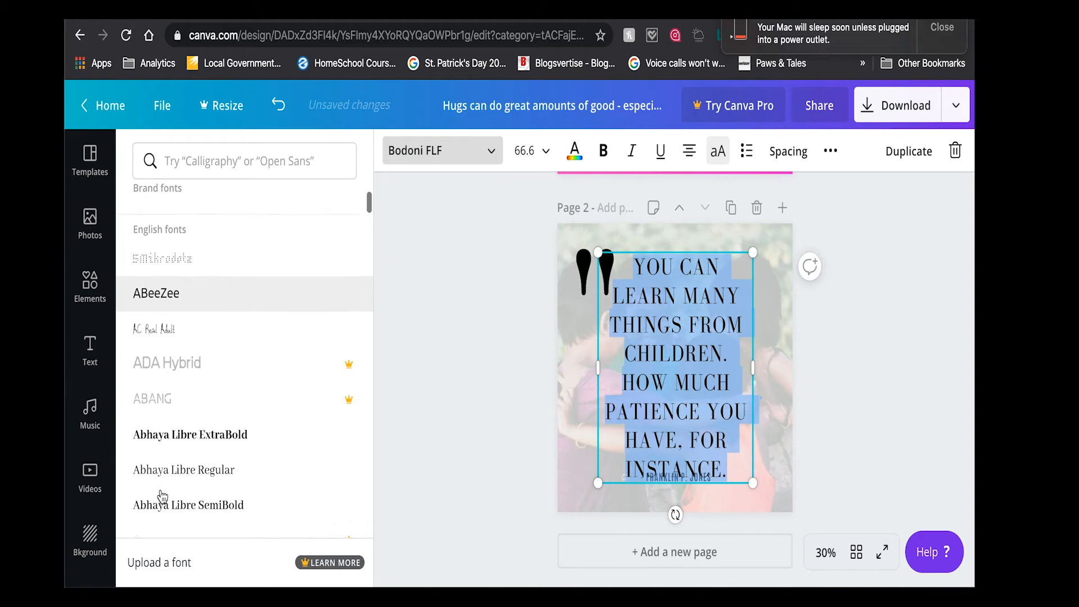
{"action": "scroll", "coordinate": [162, 496], "scroll_direction": "down", "scroll_amount": 1}
{"action": "left_click", "coordinate": [171, 412]}
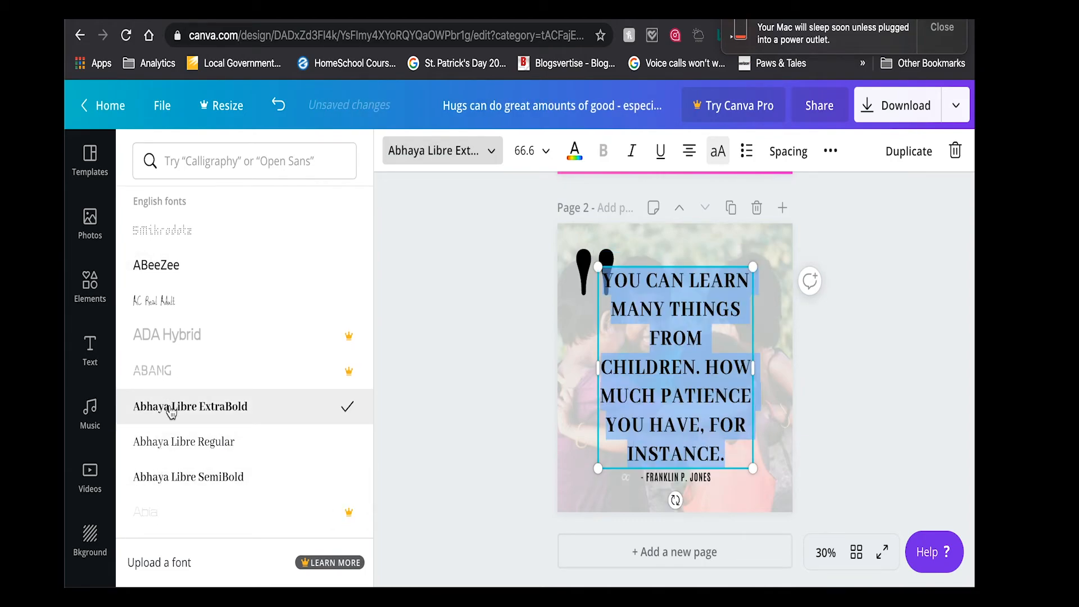
{"action": "scroll", "coordinate": [182, 458], "scroll_direction": "down", "scroll_amount": 5}
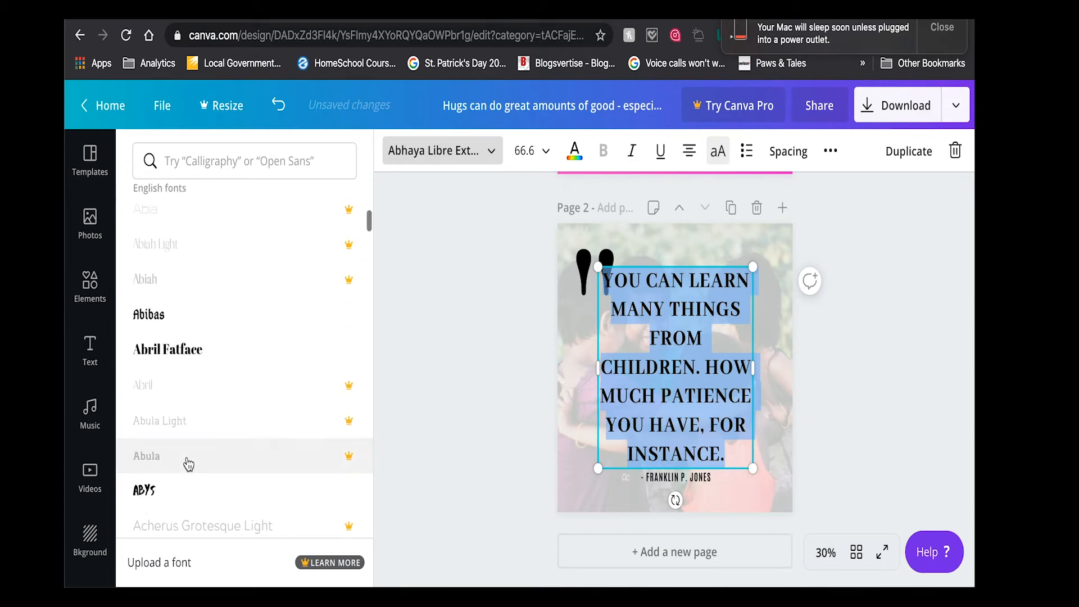
{"action": "left_click", "coordinate": [202, 225]}
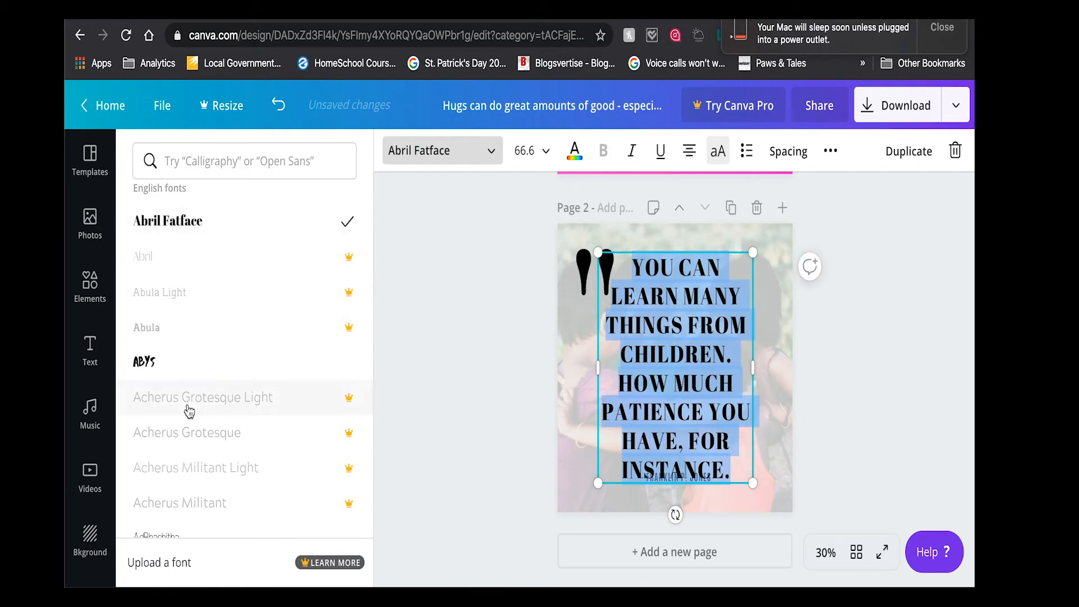
- Set the quote text's font to Aileron Regular
{"action": "scroll", "coordinate": [188, 403], "scroll_direction": "up", "scroll_amount": 3}
{"action": "scroll", "coordinate": [192, 407], "scroll_direction": "down", "scroll_amount": 10}
{"action": "scroll", "coordinate": [190, 405], "scroll_direction": "down", "scroll_amount": 3}
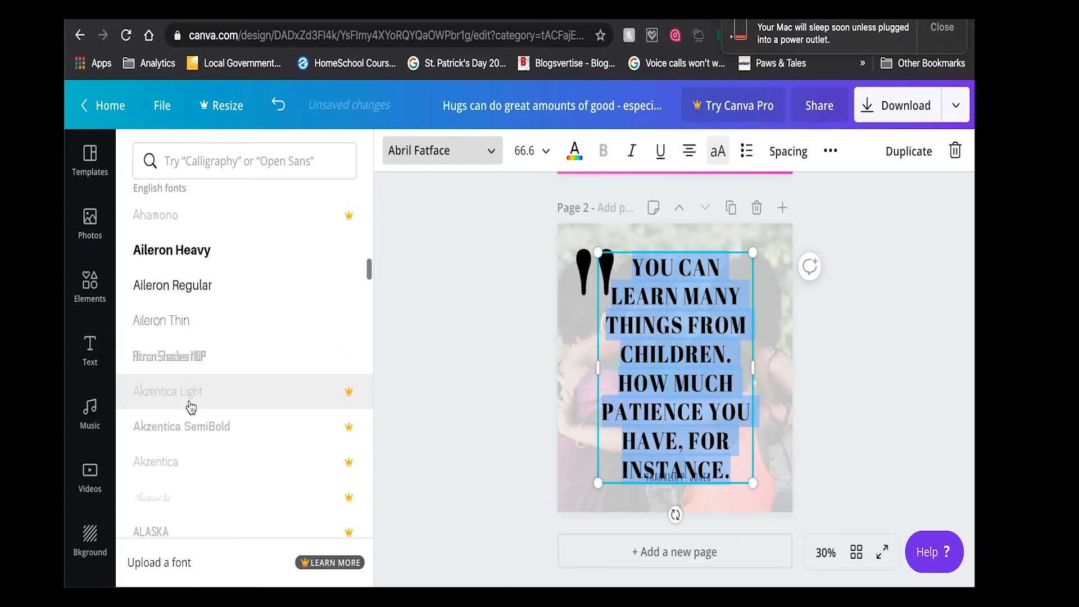
{"action": "left_click", "coordinate": [200, 291]}
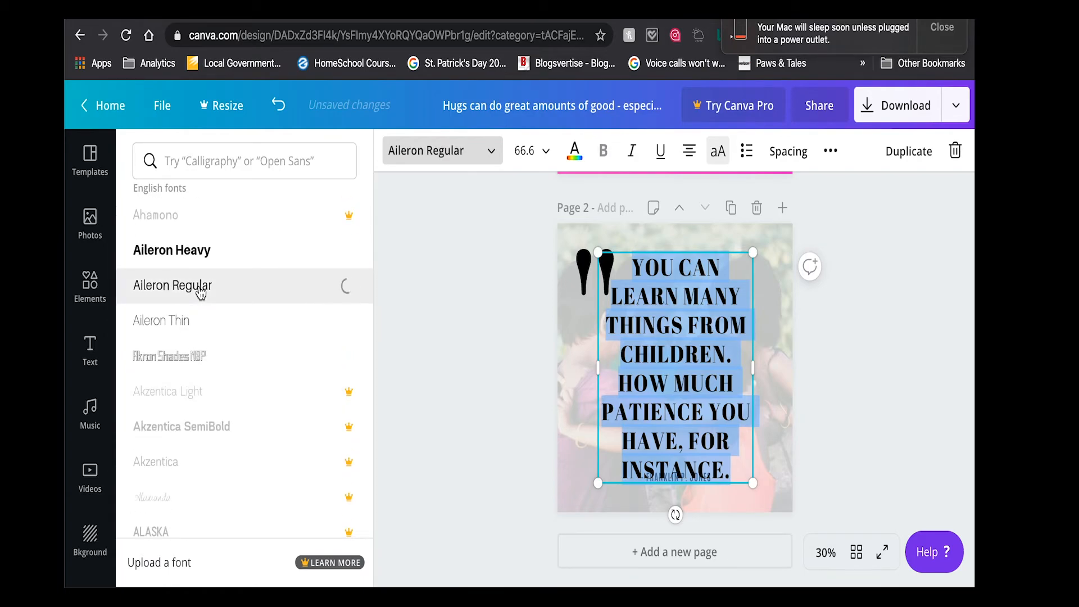
{"action": "scroll", "coordinate": [200, 290], "scroll_direction": "up", "scroll_amount": 6}
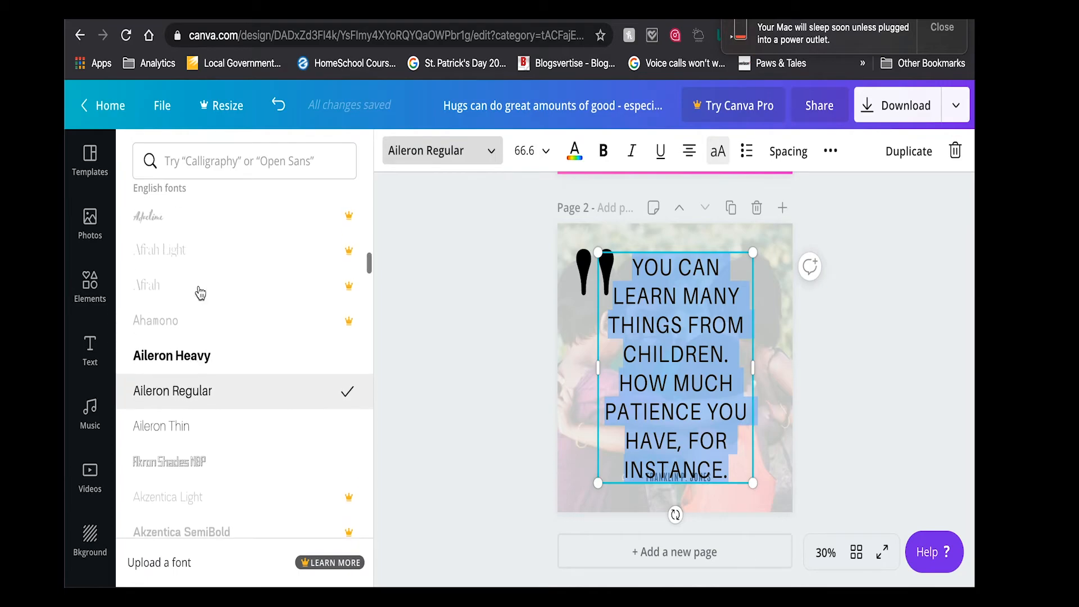
- Try the Alegreya Sans SC Regular and Aleo Light fonts on the quote text
{"action": "scroll", "coordinate": [200, 290], "scroll_direction": "down", "scroll_amount": 18}
{"action": "scroll", "coordinate": [200, 291], "scroll_direction": "down", "scroll_amount": 2}
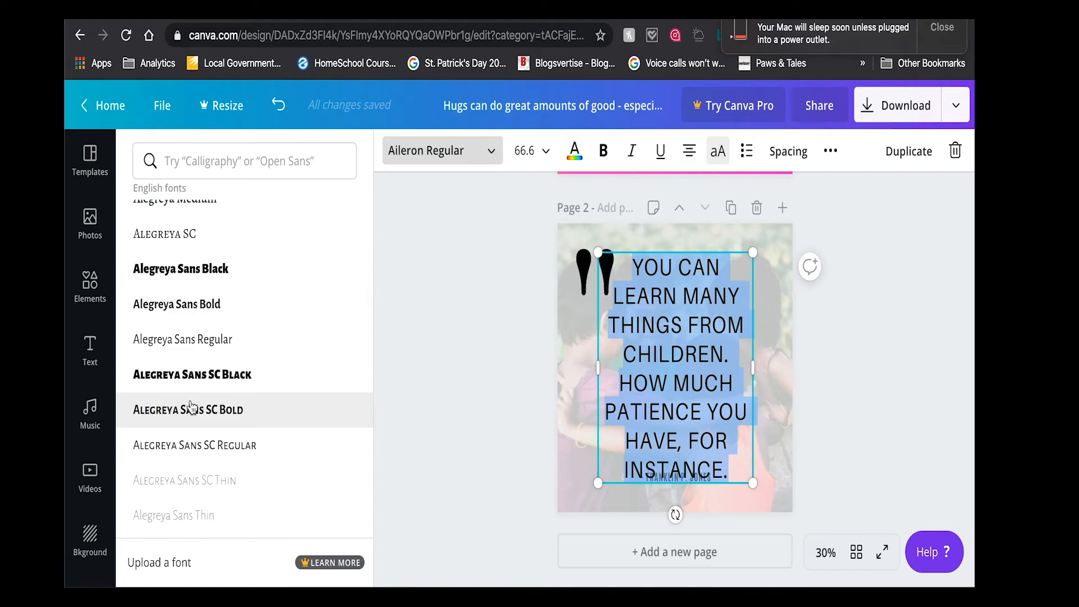
{"action": "scroll", "coordinate": [193, 436], "scroll_direction": "down", "scroll_amount": 5}
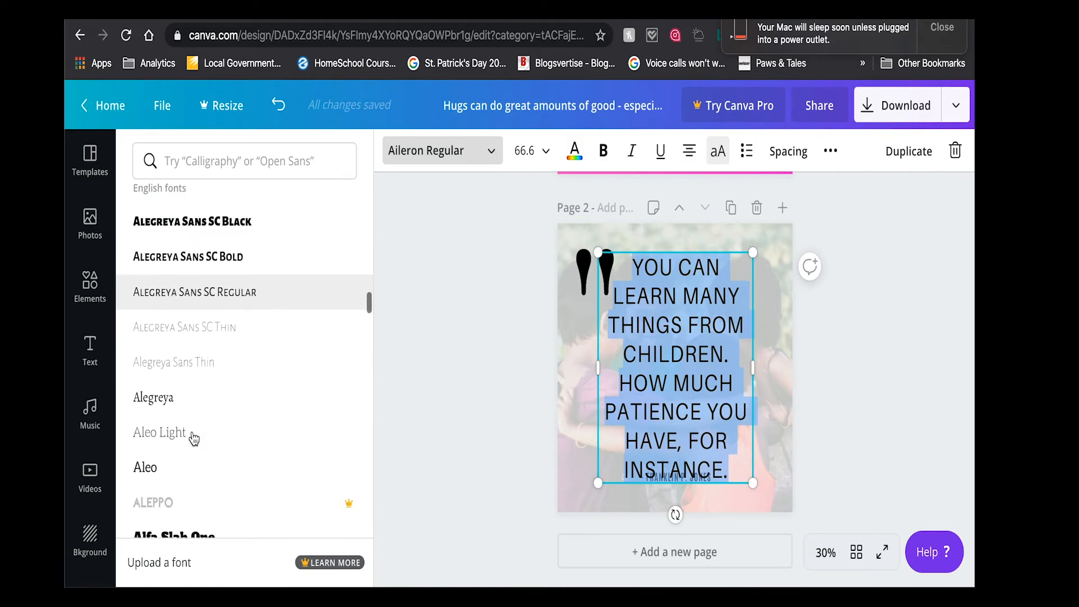
{"action": "scroll", "coordinate": [208, 332], "scroll_direction": "up", "scroll_amount": 1}
{"action": "left_click", "coordinate": [208, 333]}
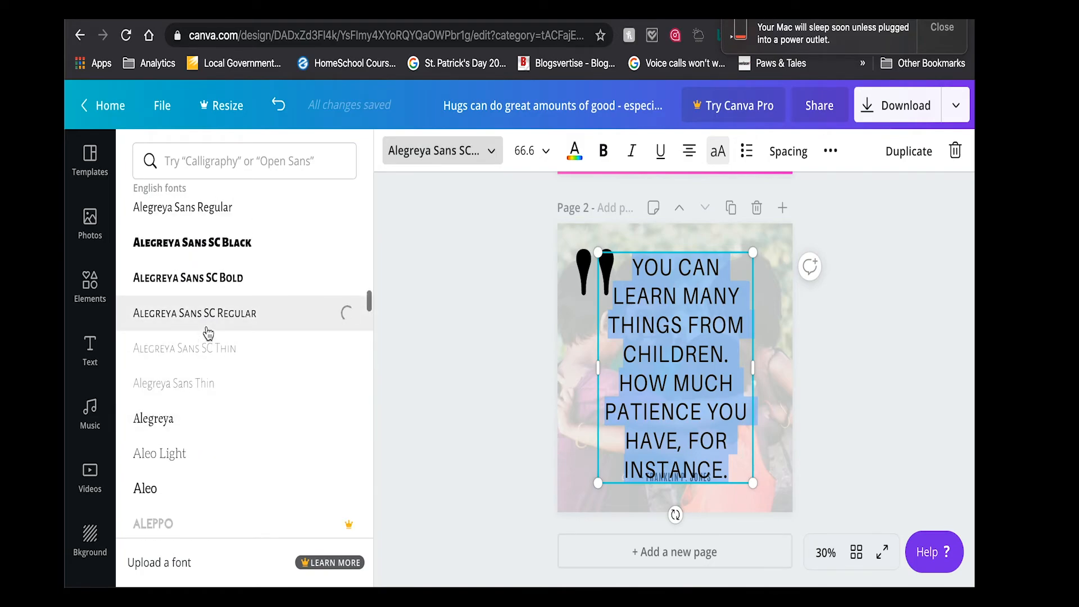
{"action": "left_click", "coordinate": [157, 457]}
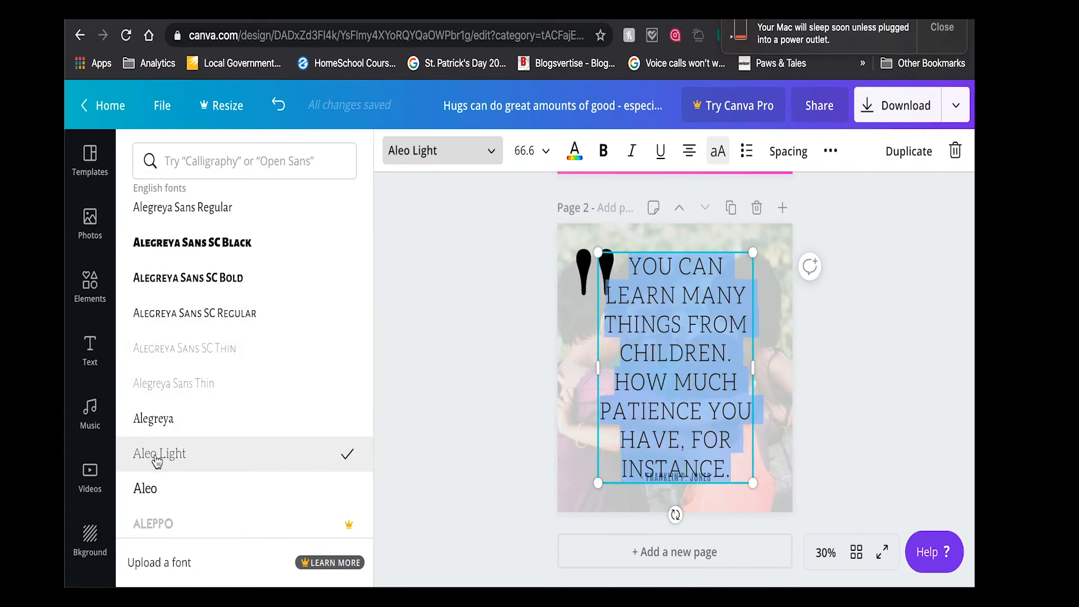
- Try the Amaranth font on the quote text and widen its text box to about 786
{"action": "scroll", "coordinate": [157, 461], "scroll_direction": "down", "scroll_amount": 3}
{"action": "scroll", "coordinate": [157, 461], "scroll_direction": "down", "scroll_amount": 2}
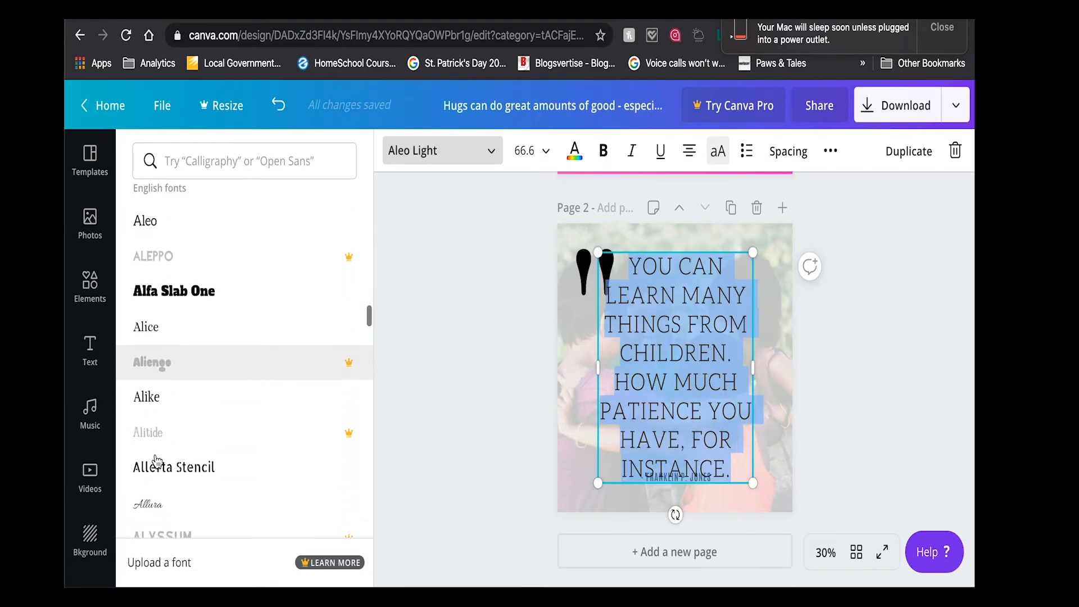
{"action": "scroll", "coordinate": [199, 478], "scroll_direction": "down", "scroll_amount": 2}
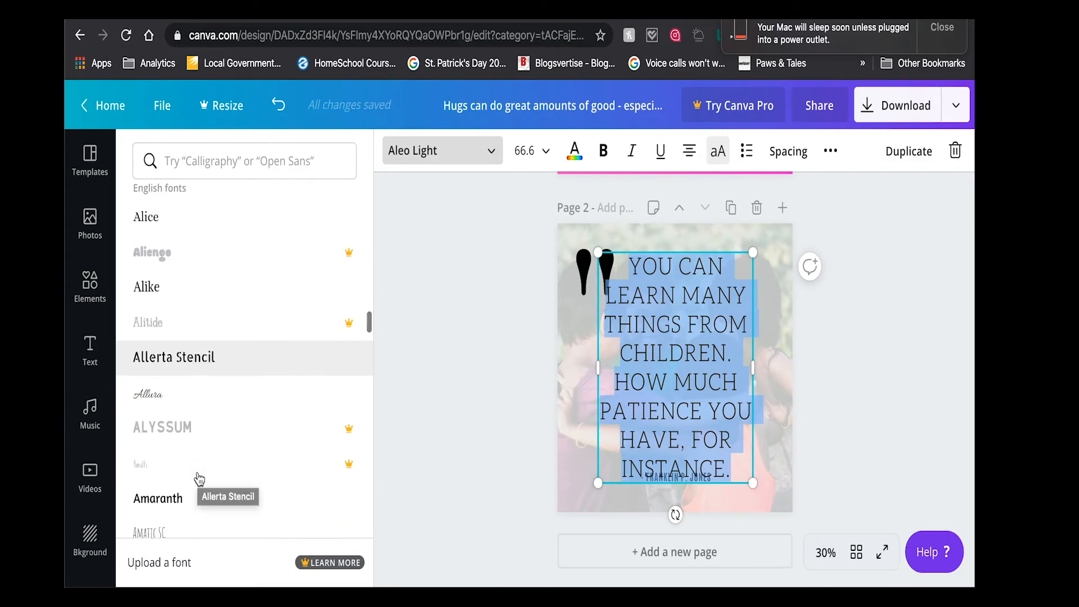
{"action": "left_click", "coordinate": [158, 502]}
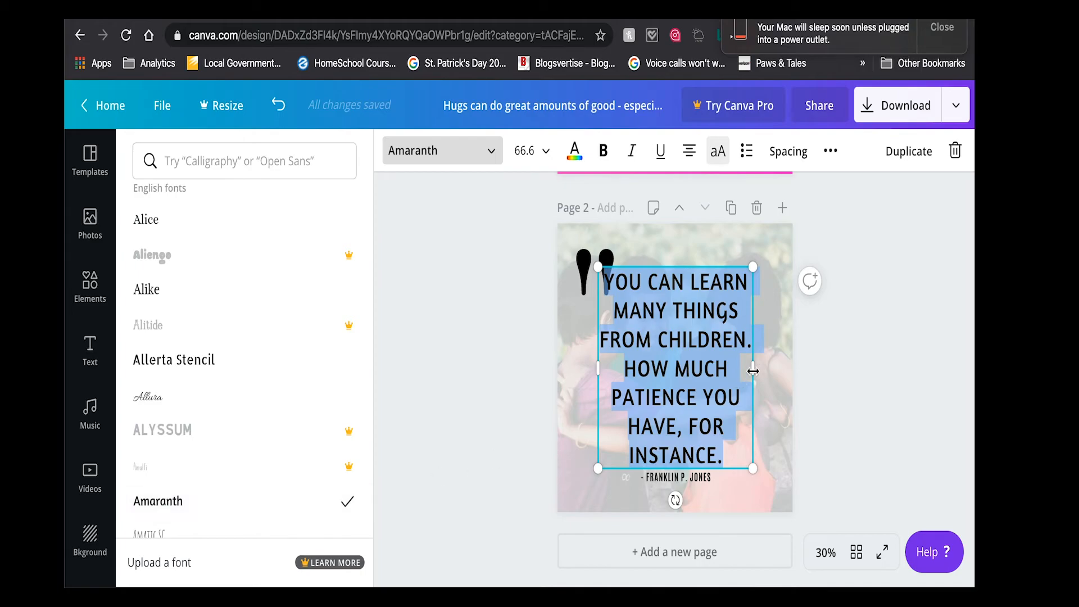
{"action": "left_click_drag", "start_coordinate": [756, 366], "coordinate": [769, 367]}
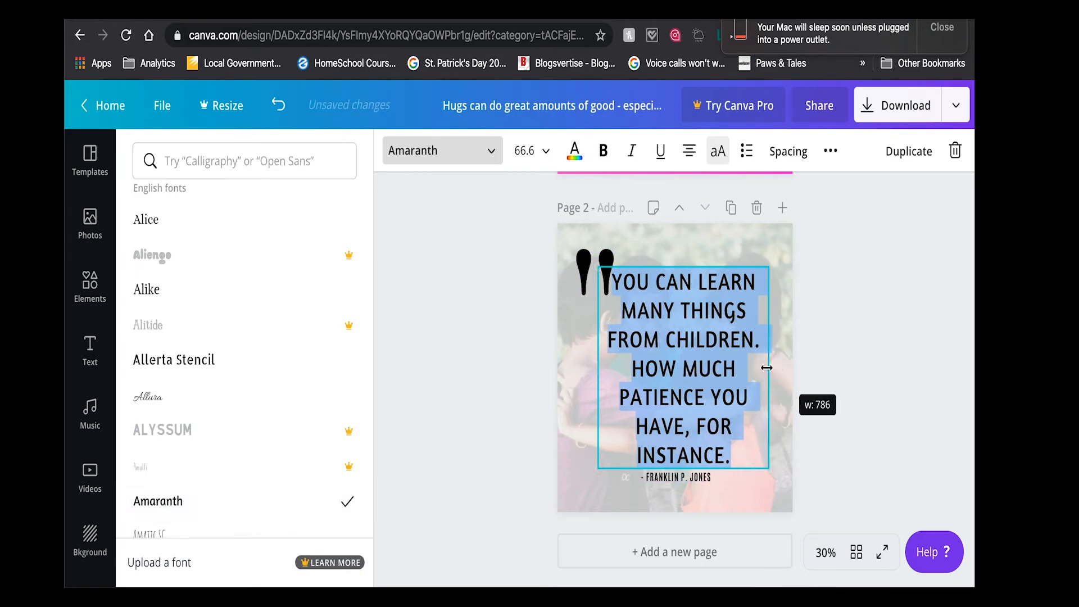
- Search the fonts for "ra" and set the quote text's font to Raleway
{"action": "left_click", "coordinate": [441, 161]}
{"action": "left_click", "coordinate": [430, 151]}
{"action": "left_click", "coordinate": [429, 150]}
{"action": "left_click", "coordinate": [396, 163]}
{"action": "left_click", "coordinate": [421, 163]}
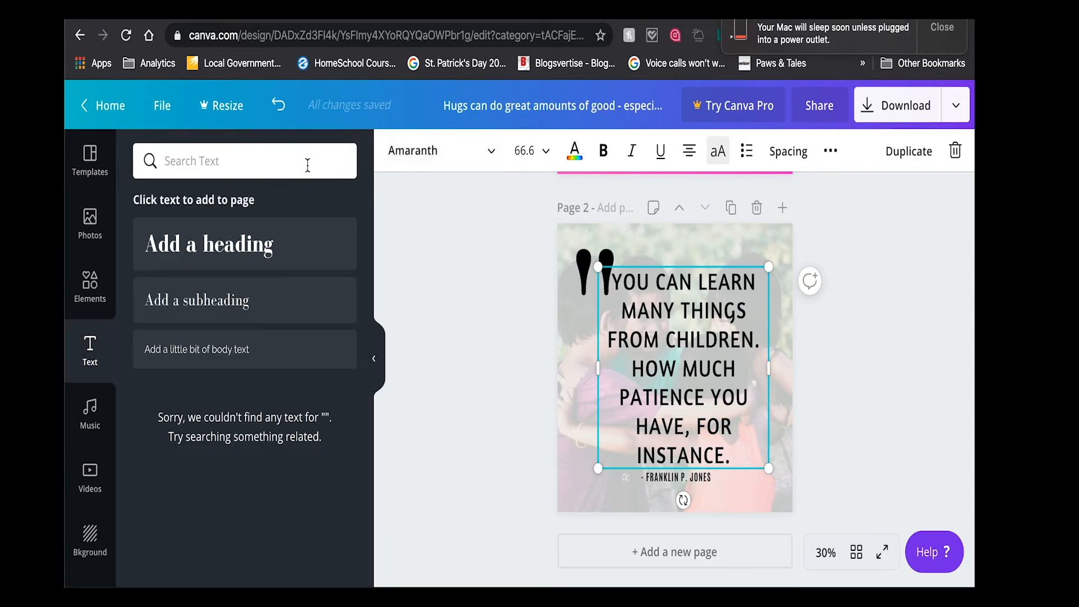
{"action": "left_click", "coordinate": [430, 150]}
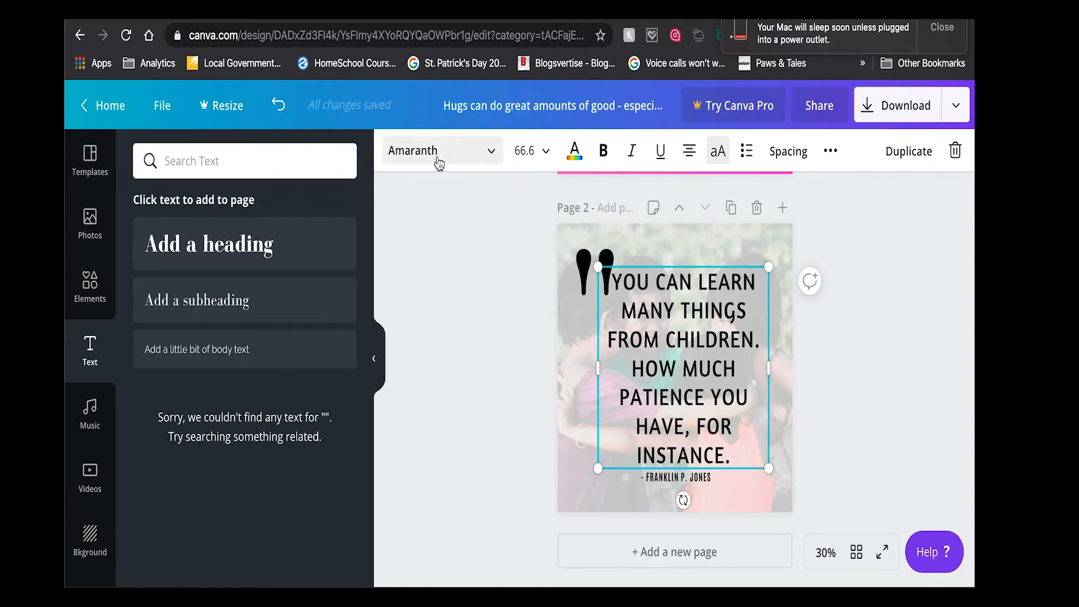
{"action": "left_click", "coordinate": [439, 164]}
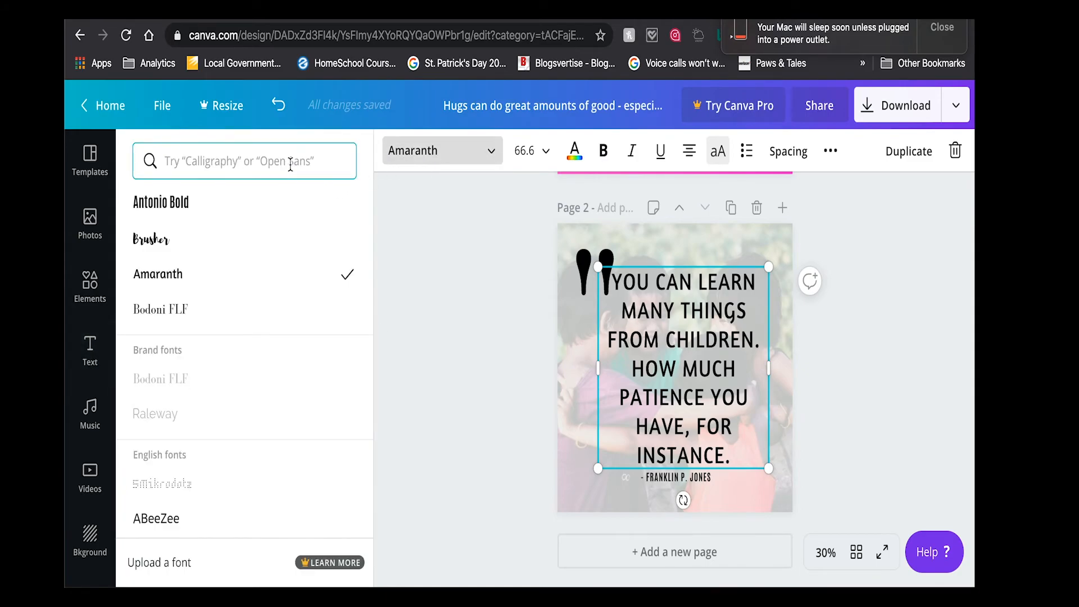
{"action": "type", "text": "ra"}
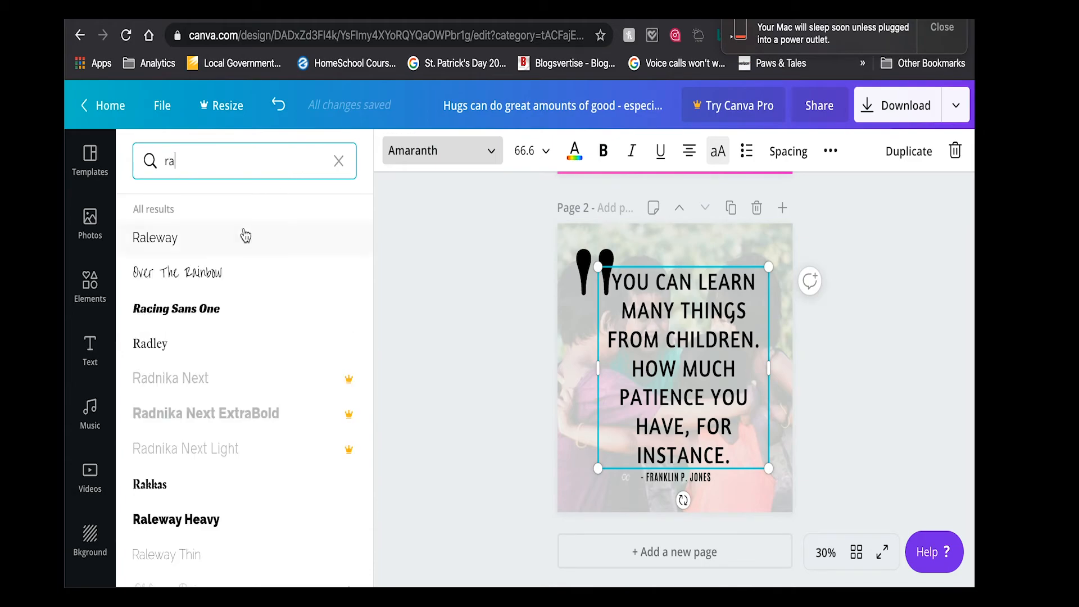
{"action": "left_click", "coordinate": [218, 241]}
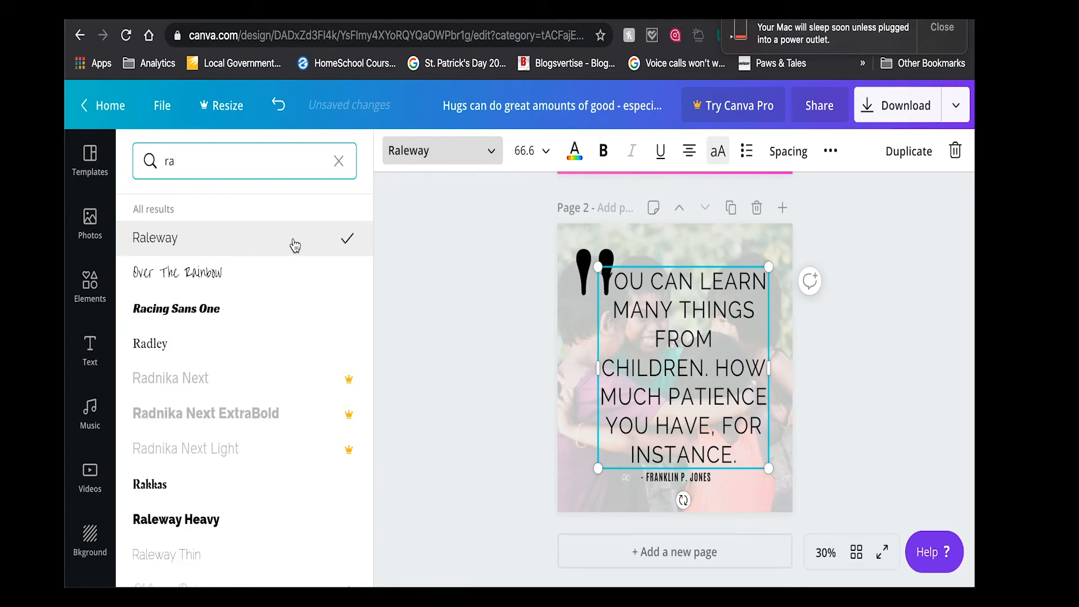
- Shrink the quote text to font size 61.7 and reposition it slightly lower, just above the author line
{"action": "left_click_drag", "start_coordinate": [598, 267], "coordinate": [611, 281]}
{"action": "left_click", "coordinate": [728, 376]}
{"action": "left_click_drag", "start_coordinate": [728, 376], "coordinate": [714, 376]}
{"action": "left_click_drag", "start_coordinate": [688, 279], "coordinate": [690, 279]}
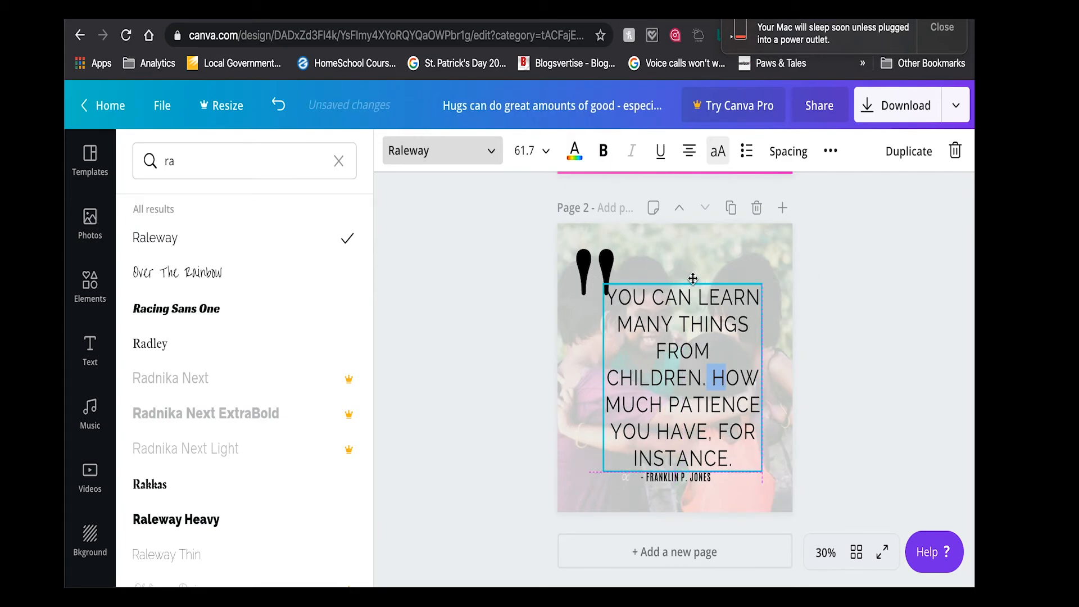
- Move the author line slightly down from the quote and set its font to Raleway
{"action": "left_click", "coordinate": [695, 481]}
{"action": "left_click_drag", "start_coordinate": [695, 481], "coordinate": [697, 491]}
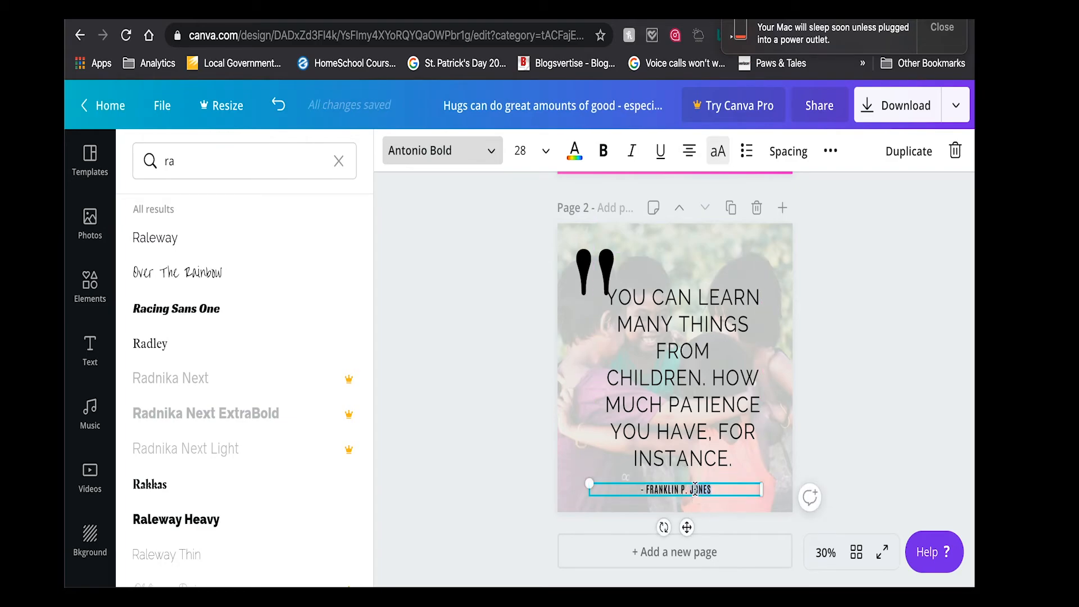
{"action": "double_click", "coordinate": [695, 489]}
{"action": "left_click", "coordinate": [273, 239]}
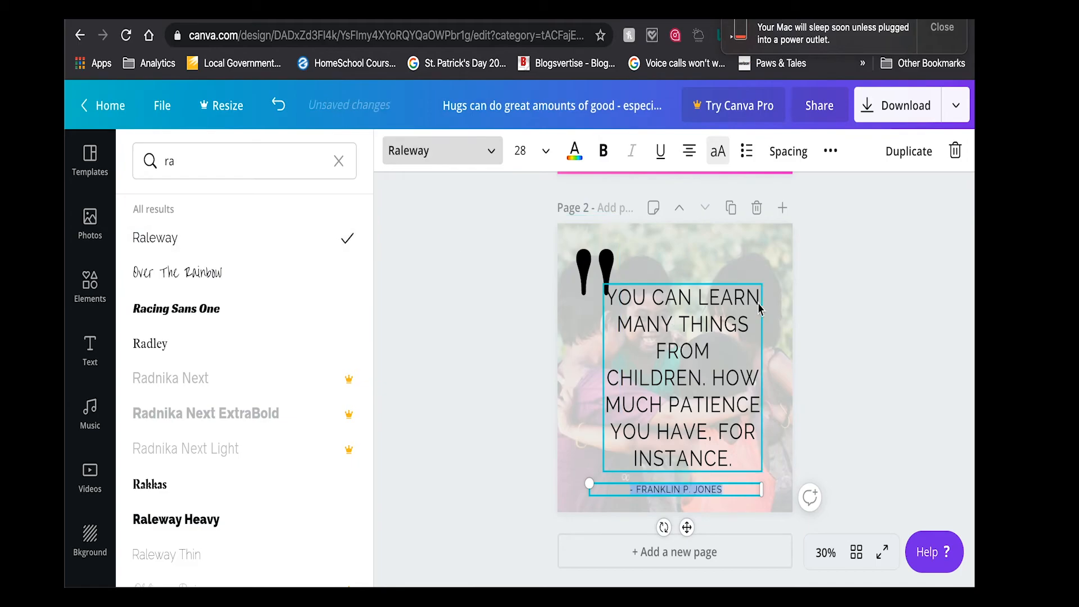
- Move the large quotation mark slightly up, clear of the quote's first line, and select all of the quote text
{"action": "left_click", "coordinate": [869, 300]}
{"action": "left_click_drag", "start_coordinate": [594, 274], "coordinate": [594, 264]}
{"action": "left_click", "coordinate": [717, 373]}
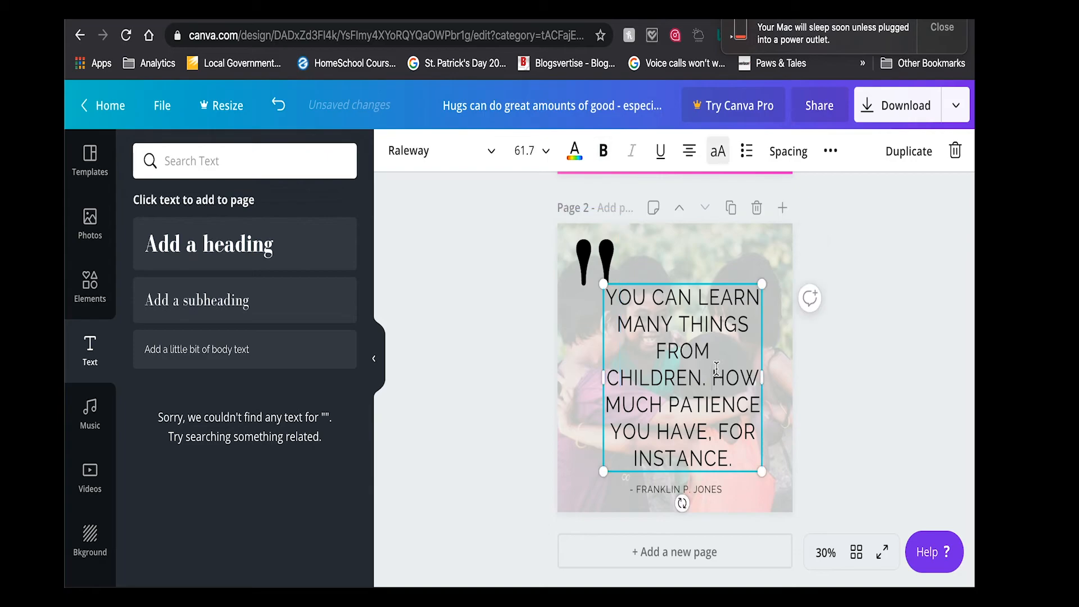
{"action": "left_click", "coordinate": [716, 368]}
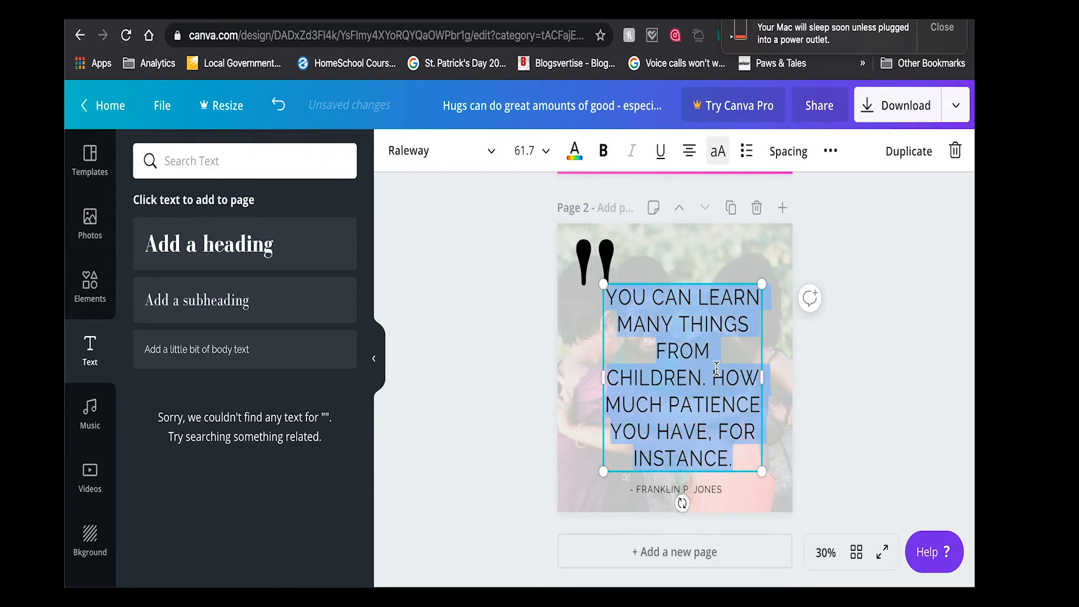
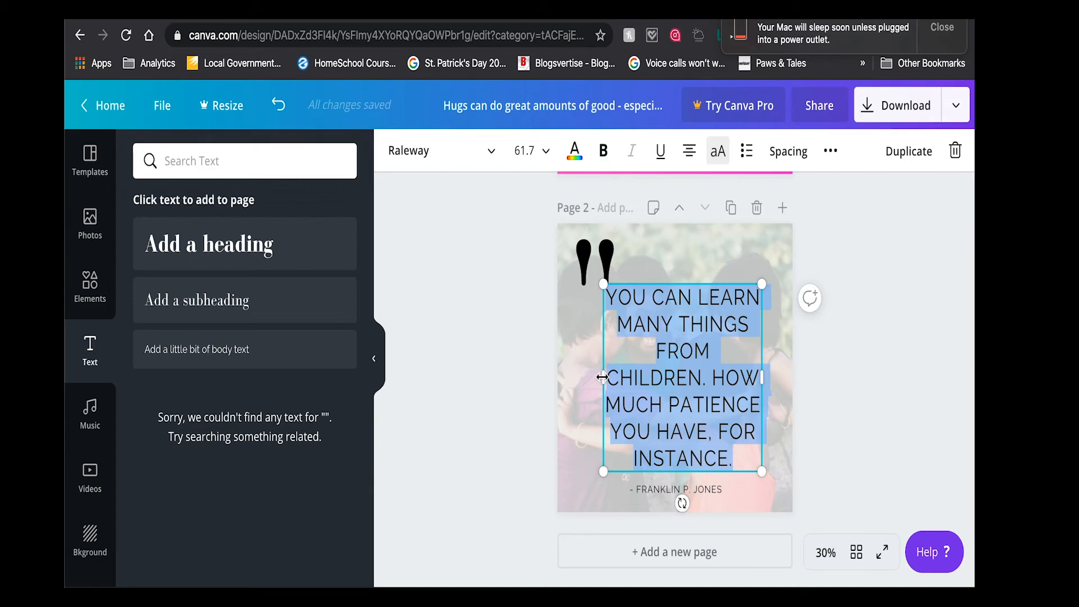
- Widen page 2's quote text box slightly so that "FROM CHILDREN." fits on one line
{"action": "left_click_drag", "start_coordinate": [602, 377], "coordinate": [598, 377]}
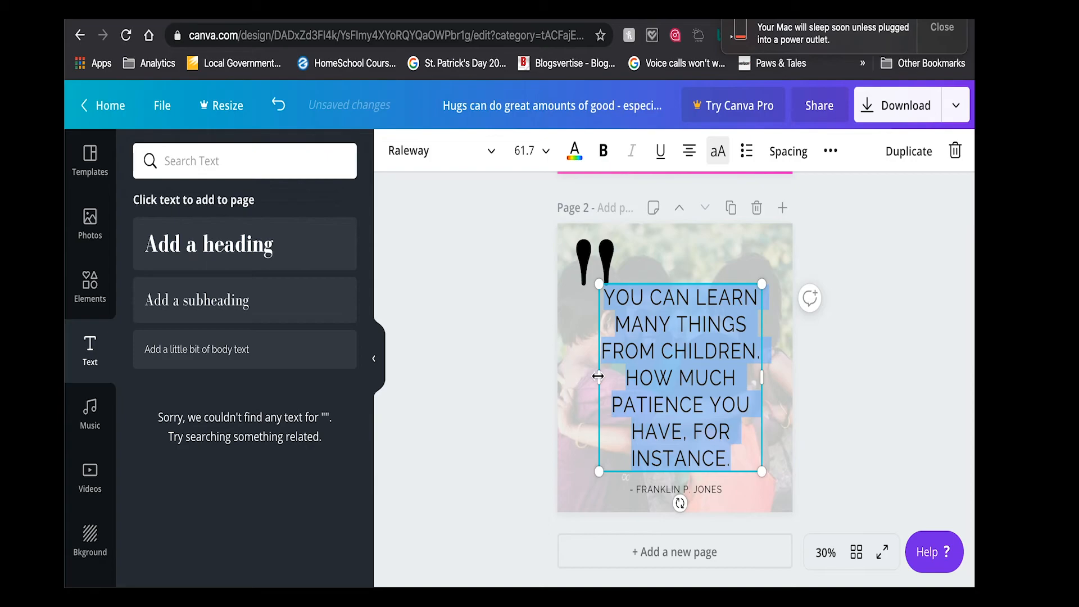
{"action": "left_click", "coordinate": [894, 353]}
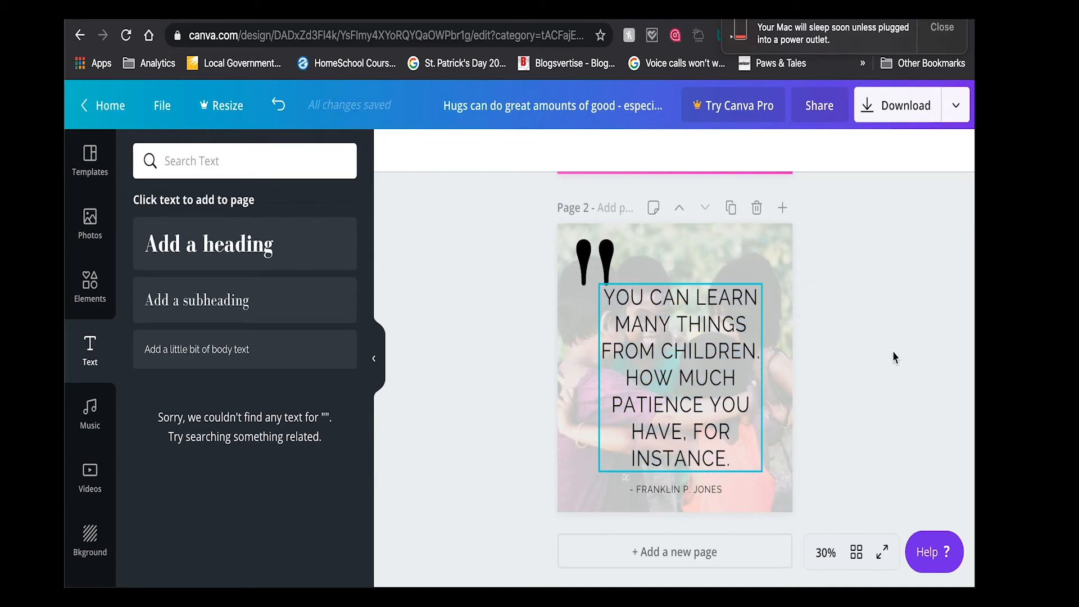
{"action": "left_click", "coordinate": [766, 371]}
- Set the quote text's letter spacing to 50 and line height to 1.34, and anchor its text box to the bottom
{"action": "left_click", "coordinate": [690, 376]}
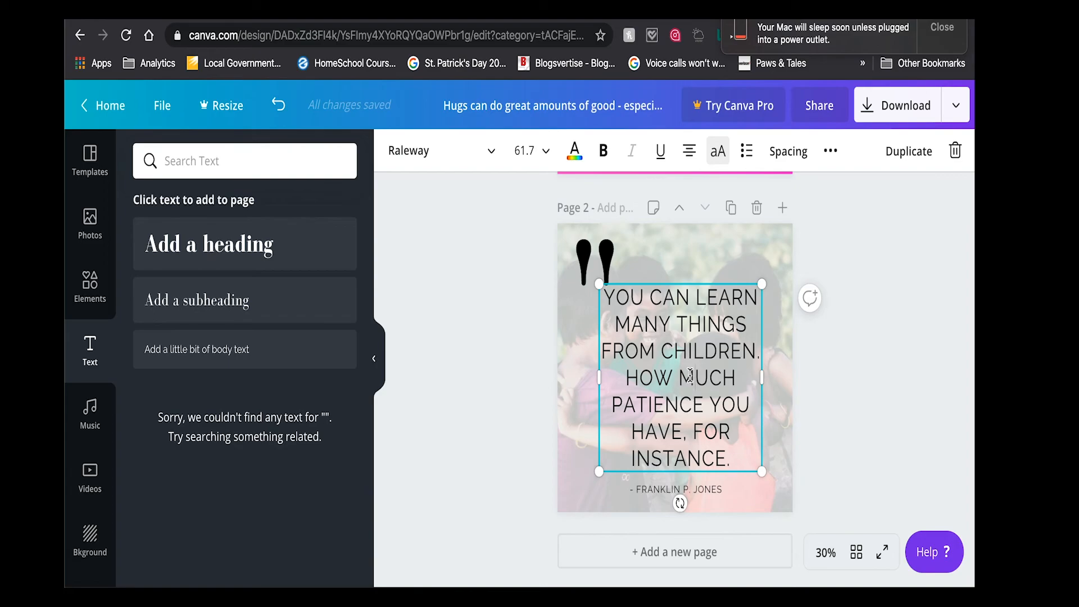
{"action": "left_click", "coordinate": [690, 376]}
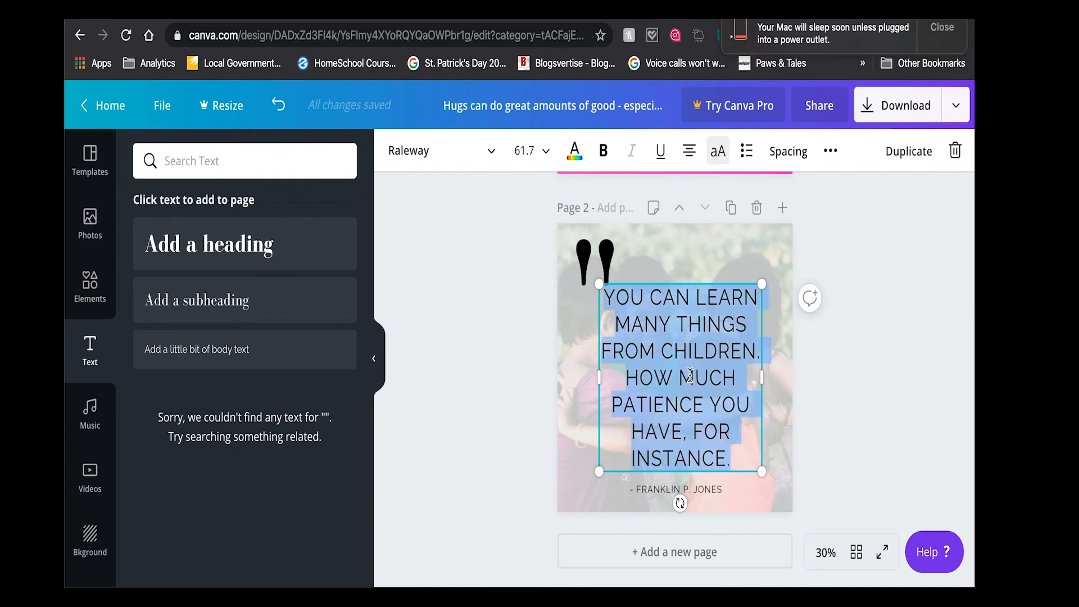
{"action": "left_click", "coordinate": [789, 157]}
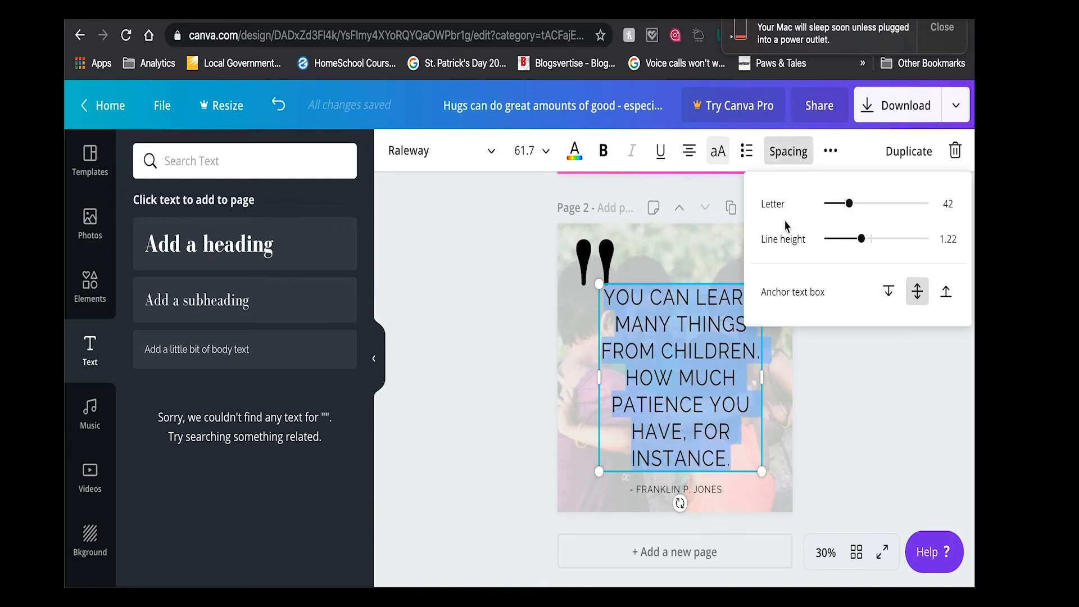
{"action": "mouse_move", "coordinate": [850, 218]}
{"action": "left_mouse_down"}
{"action": "mouse_move", "coordinate": [849, 201]}
{"action": "mouse_move", "coordinate": [881, 212]}
{"action": "mouse_move", "coordinate": [851, 220]}
{"action": "left_mouse_up"}
{"action": "left_click", "coordinate": [861, 238]}
{"action": "mouse_move", "coordinate": [873, 243]}
{"action": "left_mouse_down"}
{"action": "mouse_move", "coordinate": [888, 241]}
{"action": "mouse_move", "coordinate": [847, 243]}
{"action": "mouse_move", "coordinate": [869, 247]}
{"action": "left_mouse_up"}
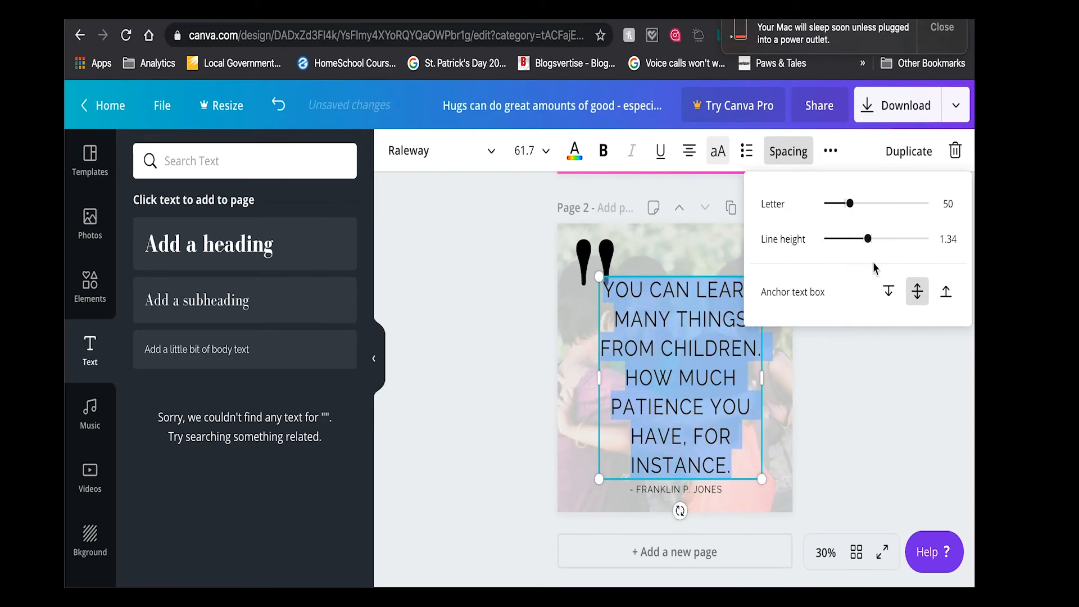
{"action": "left_click", "coordinate": [890, 296]}
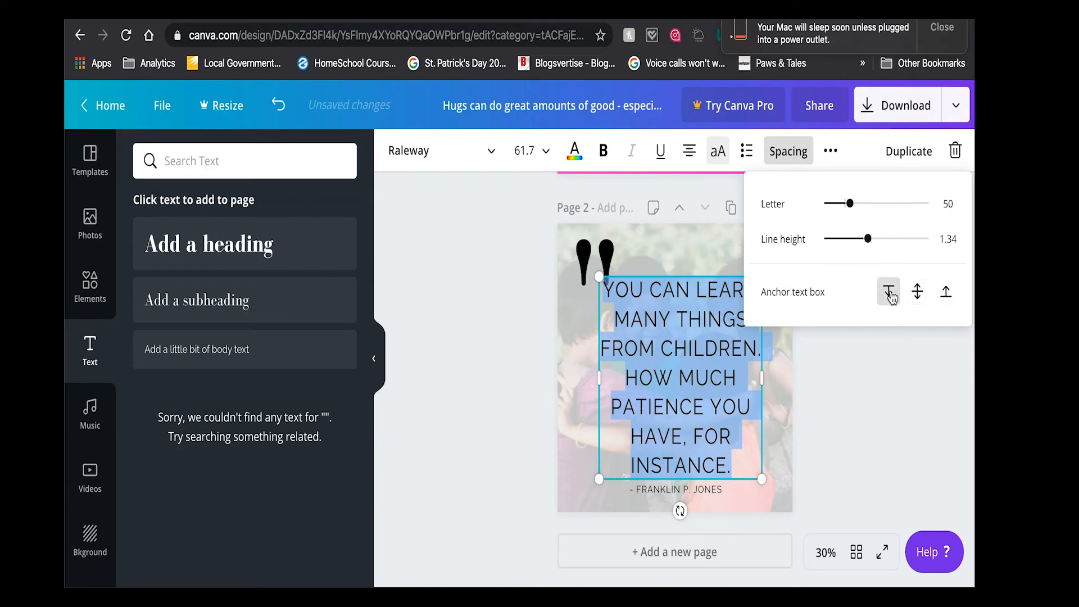
{"action": "left_click", "coordinate": [946, 292]}
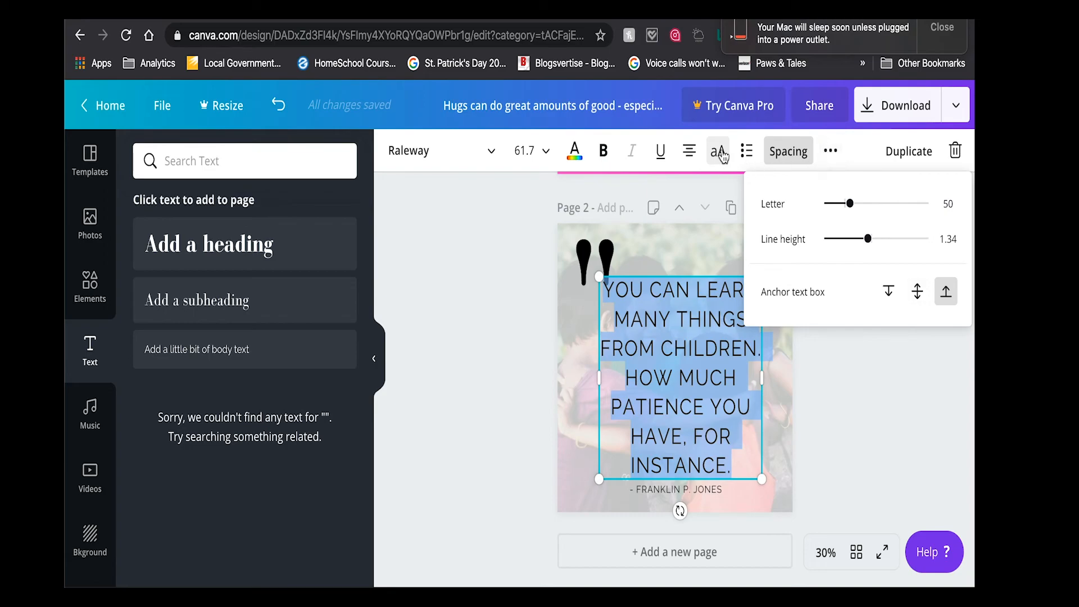
- Try left, right and justified alignment on the quote text, then return it to centered alignment
{"action": "left_click", "coordinate": [688, 156]}
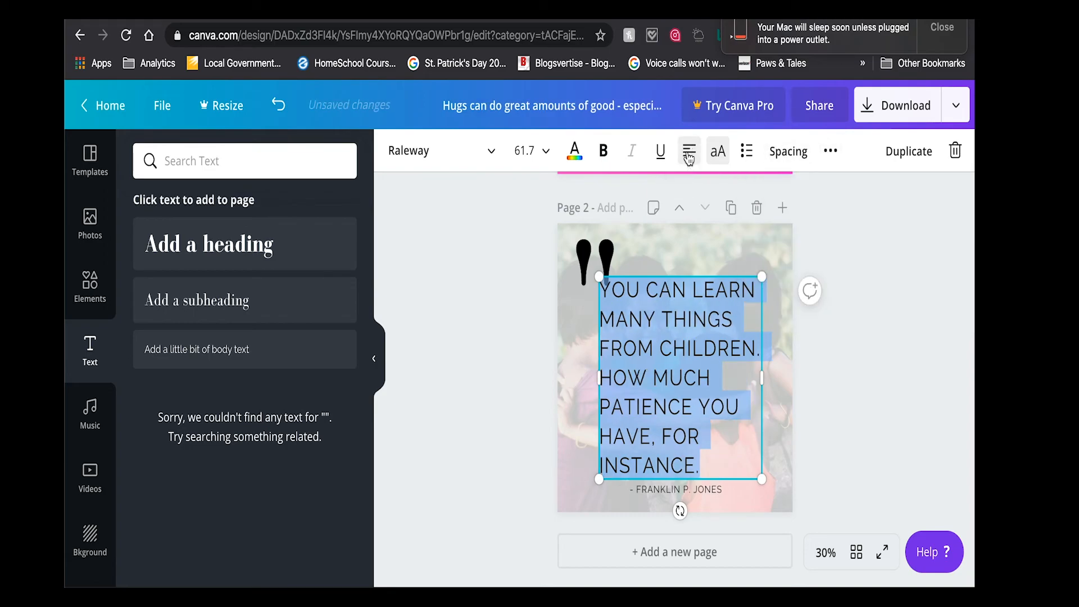
{"action": "left_click", "coordinate": [689, 156]}
{"action": "left_click", "coordinate": [689, 155]}
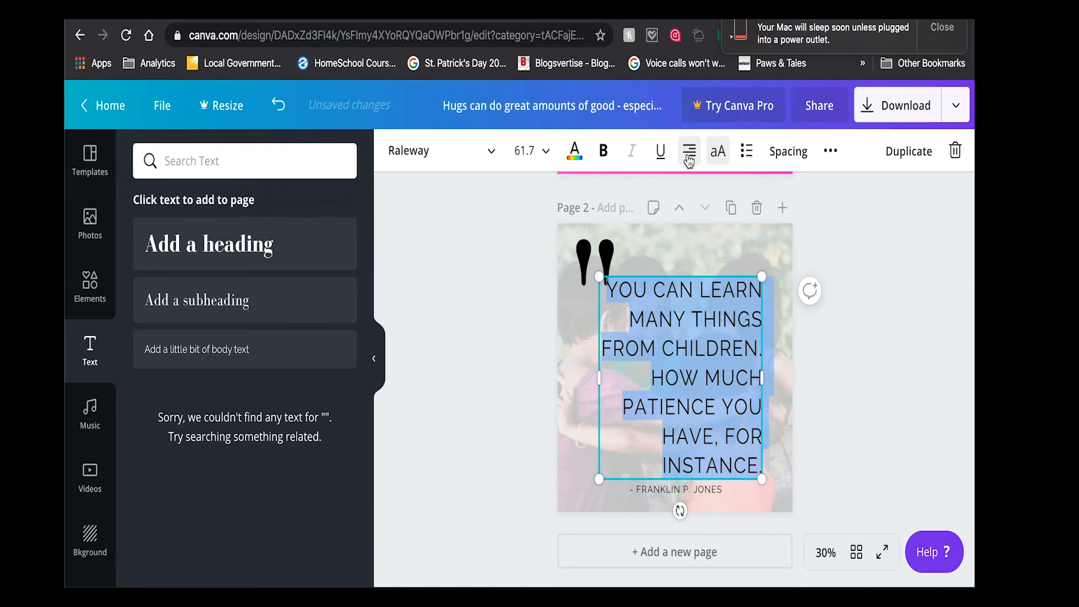
{"action": "left_click", "coordinate": [689, 157]}
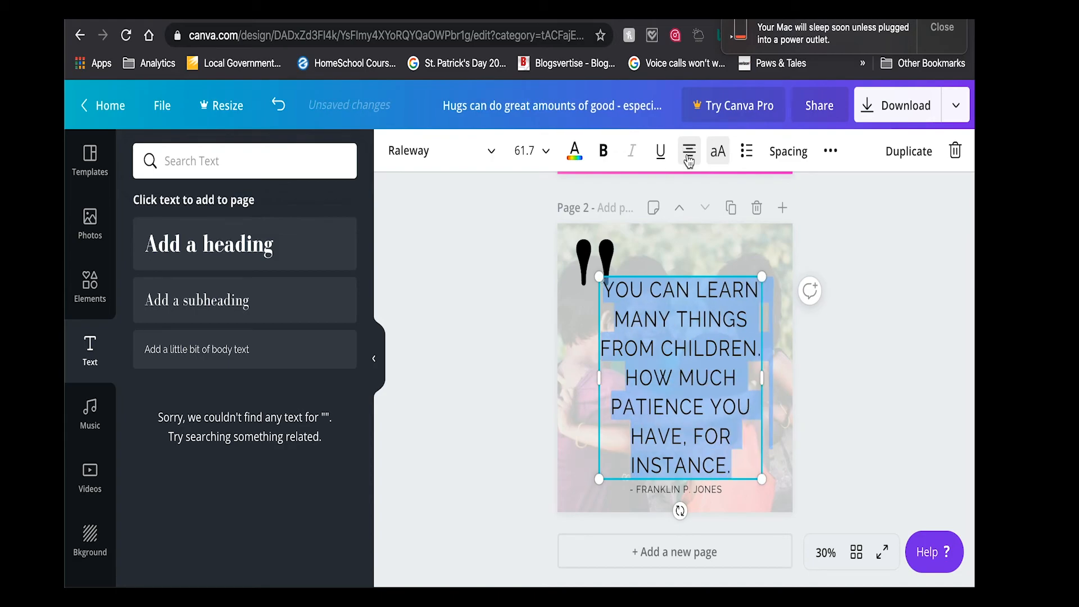
{"action": "left_click", "coordinate": [685, 262]}
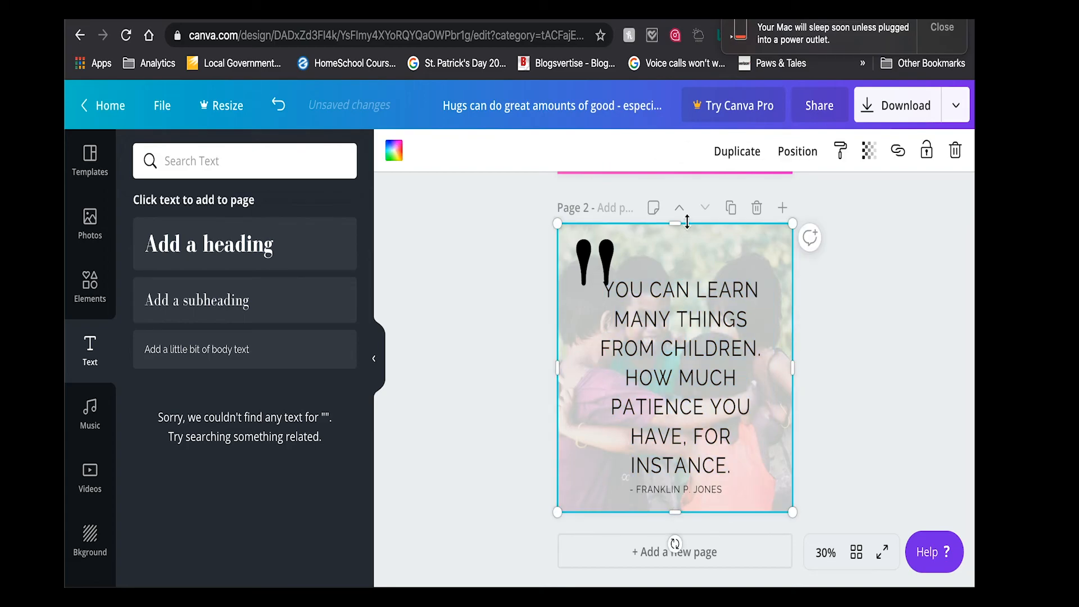
{"action": "left_click", "coordinate": [680, 327]}
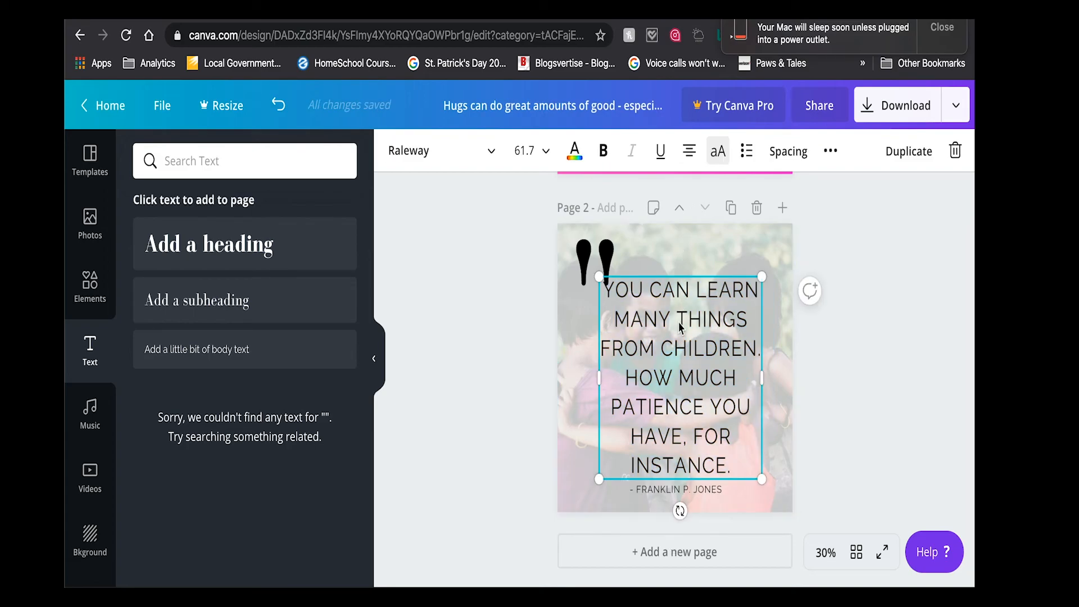
{"action": "double_click", "coordinate": [670, 355]}
{"action": "left_click", "coordinate": [687, 161]}
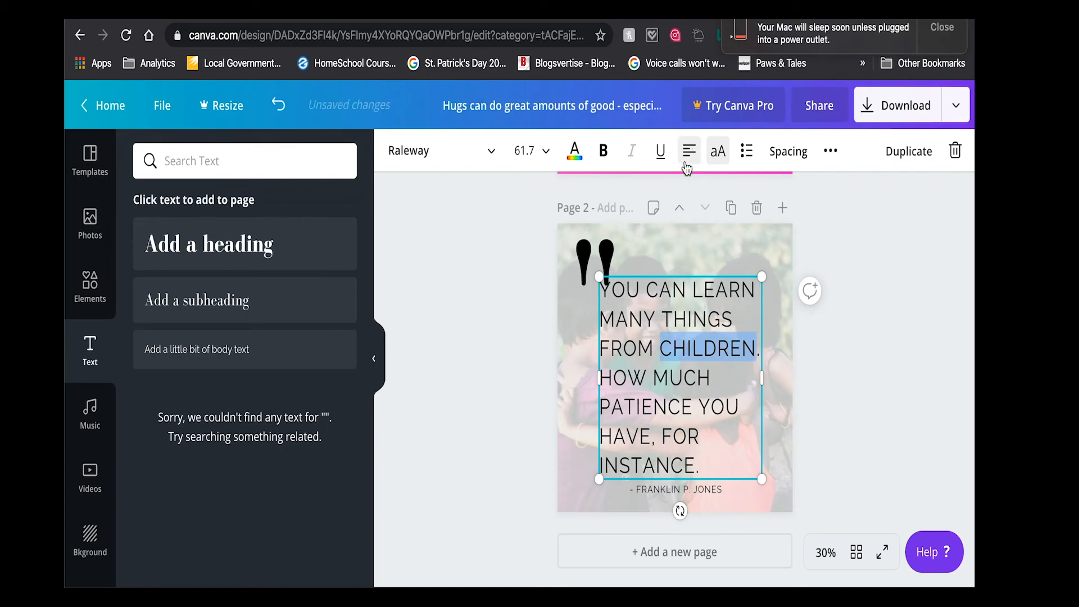
{"action": "left_click", "coordinate": [689, 161]}
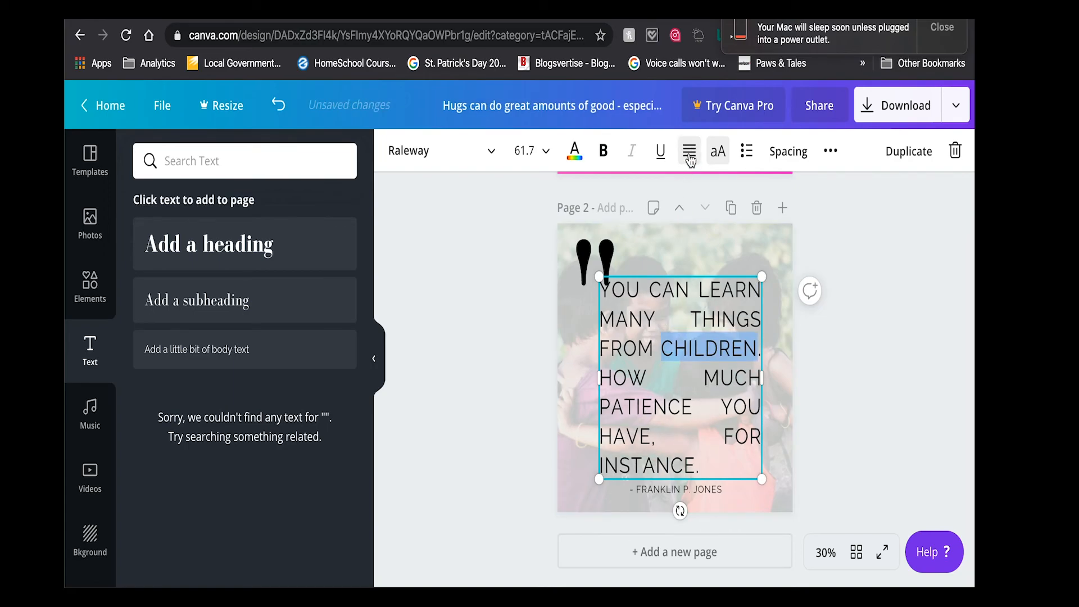
{"action": "left_click", "coordinate": [691, 160]}
{"action": "left_click", "coordinate": [691, 160]}
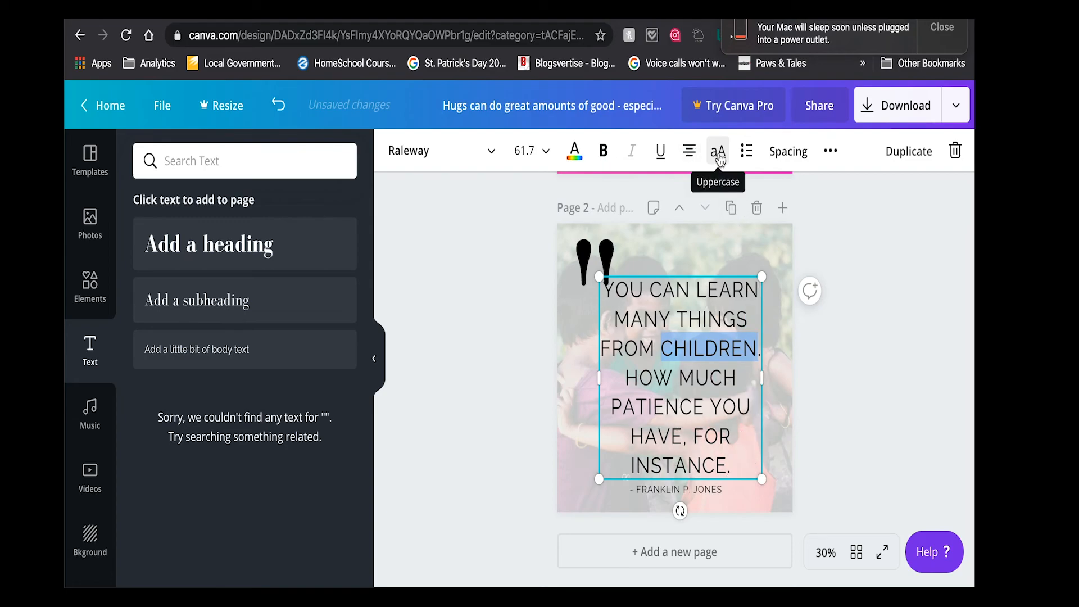
- Try the whole quote without uppercase formatting, then restore it to uppercase
{"action": "triple_click", "coordinate": [679, 387]}
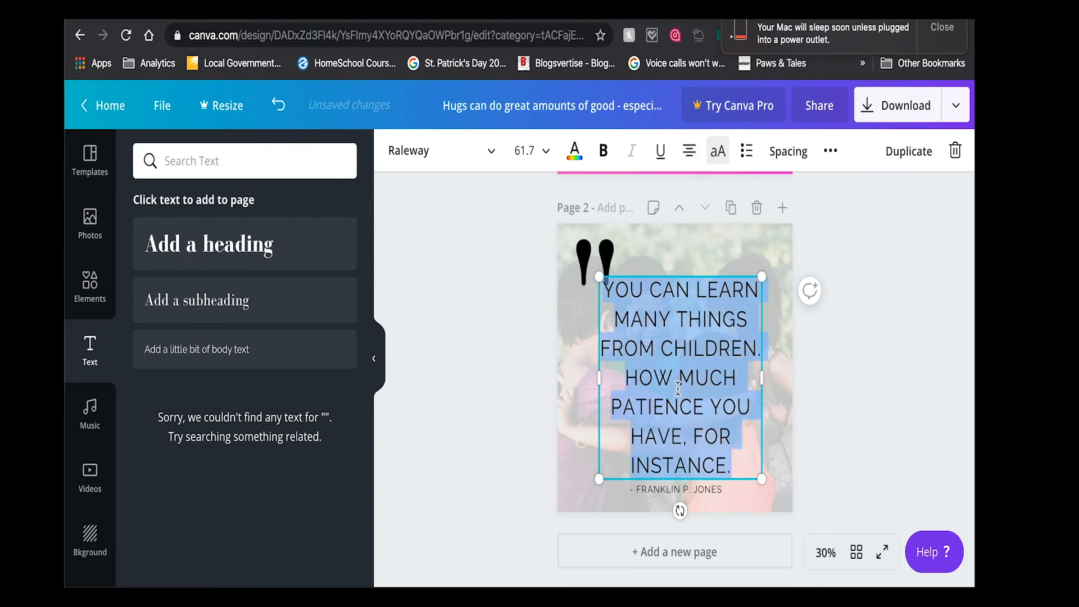
{"action": "left_click", "coordinate": [718, 150]}
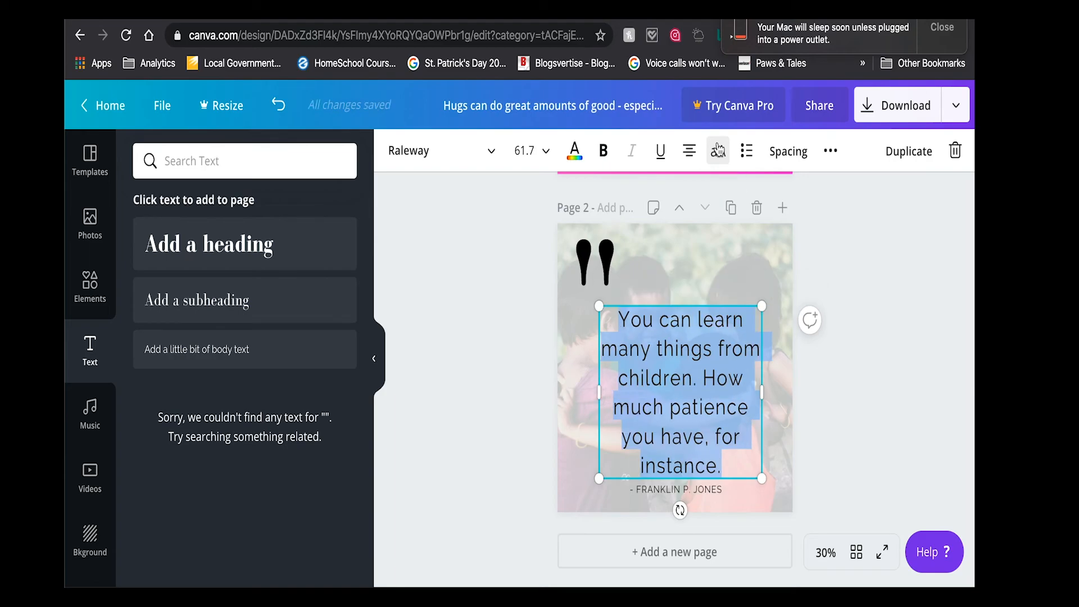
{"action": "left_click", "coordinate": [720, 154]}
{"action": "left_click", "coordinate": [719, 152]}
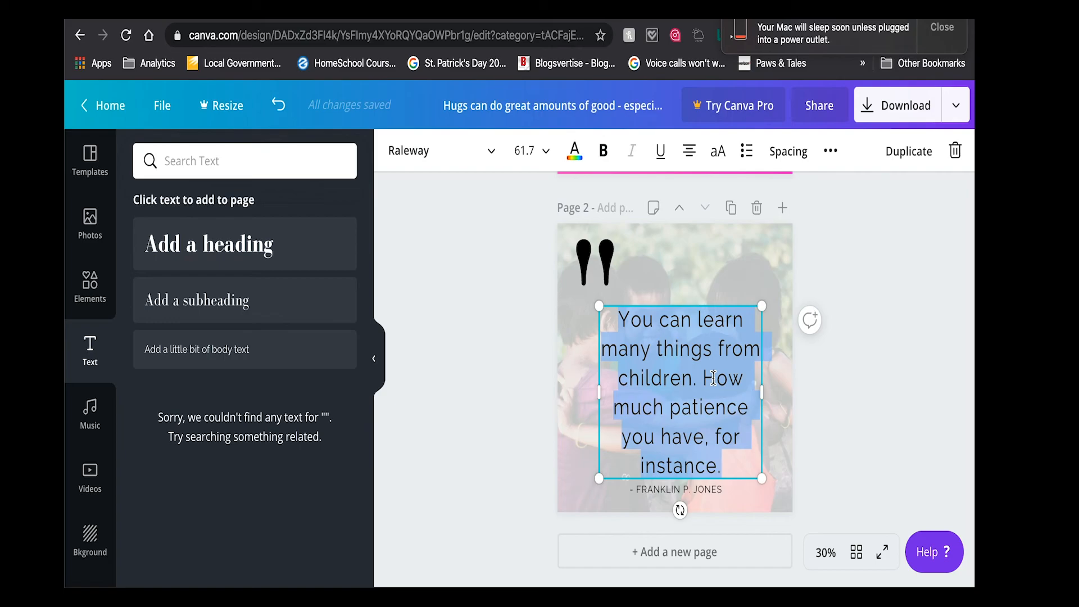
{"action": "left_click", "coordinate": [718, 151]}
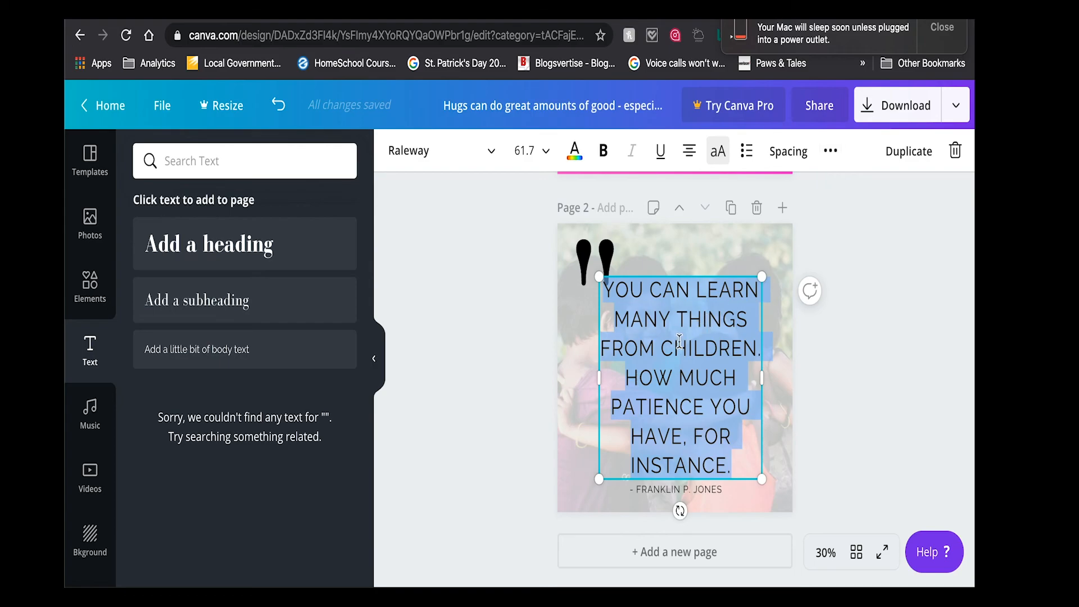
- Shrink the quote text to font size 59.7, keeping its lower edge just above the author line
{"action": "left_click", "coordinate": [566, 112]}
{"action": "double_click", "coordinate": [566, 112]}
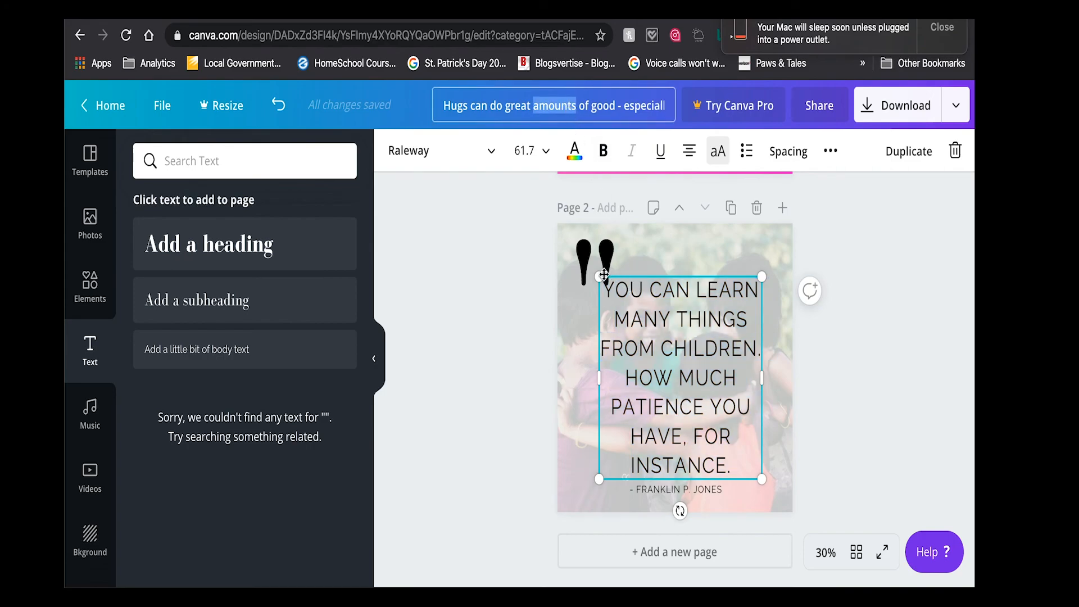
{"action": "left_click_drag", "start_coordinate": [600, 285], "coordinate": [604, 283]}
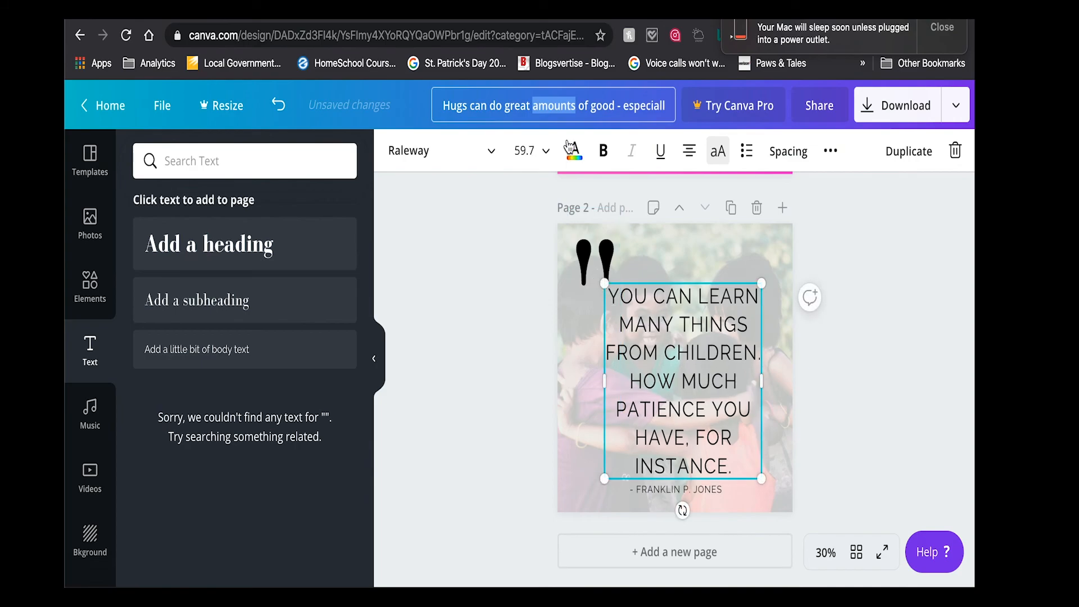
- Rename the design as "Jones Parenting Quote"
{"action": "triple_click", "coordinate": [556, 110]}
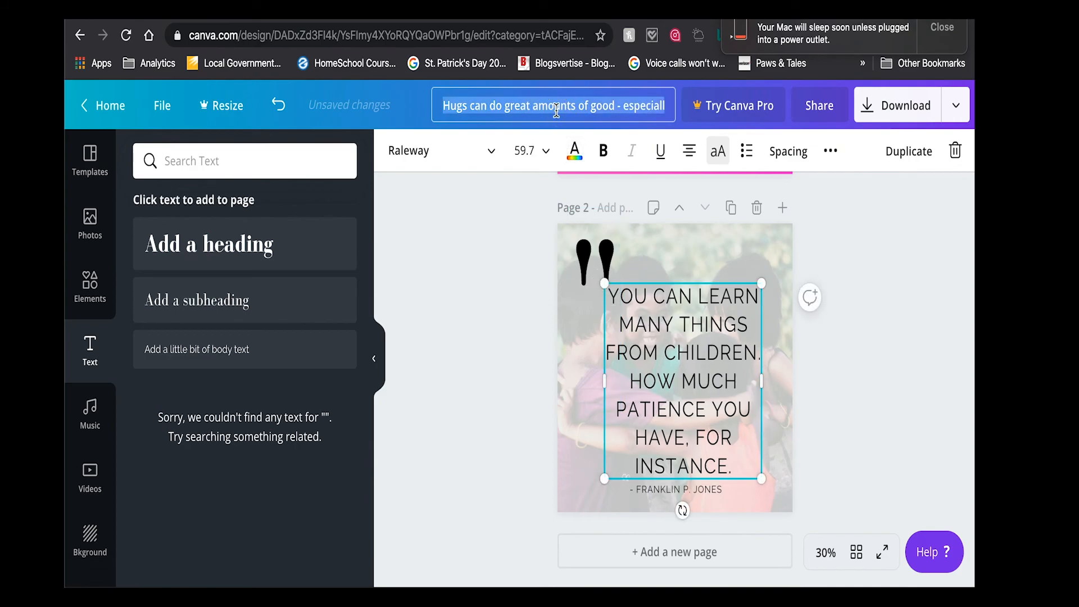
{"action": "type", "text": "Jo"}
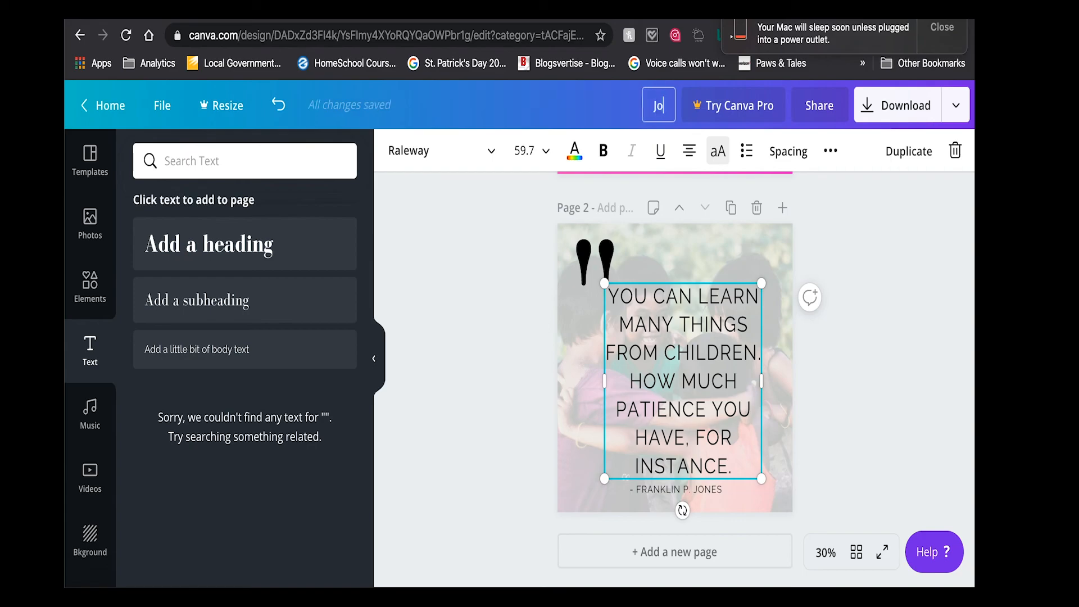
{"action": "type", "text": "e"}
{"action": "key", "text": "BackSpace"}
{"action": "type", "text": "nes"}
{"action": "type", "text": " Quote"}
{"action": "left_click", "coordinate": [630, 106]}
{"action": "type", "text": "Parenting"}
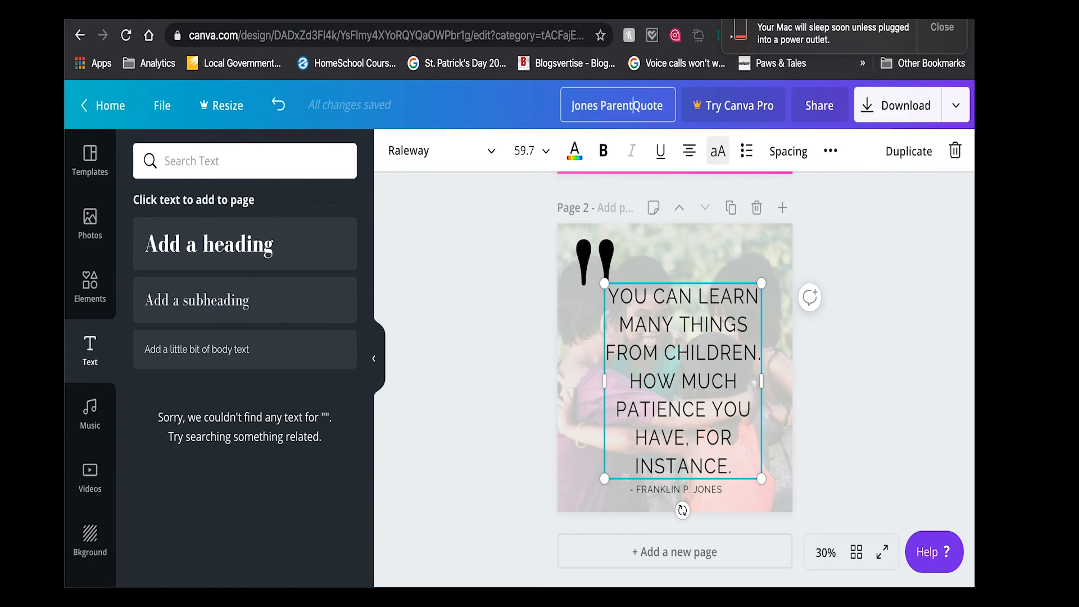
- Download both pages of the design as PNG files
{"action": "left_click", "coordinate": [918, 109]}
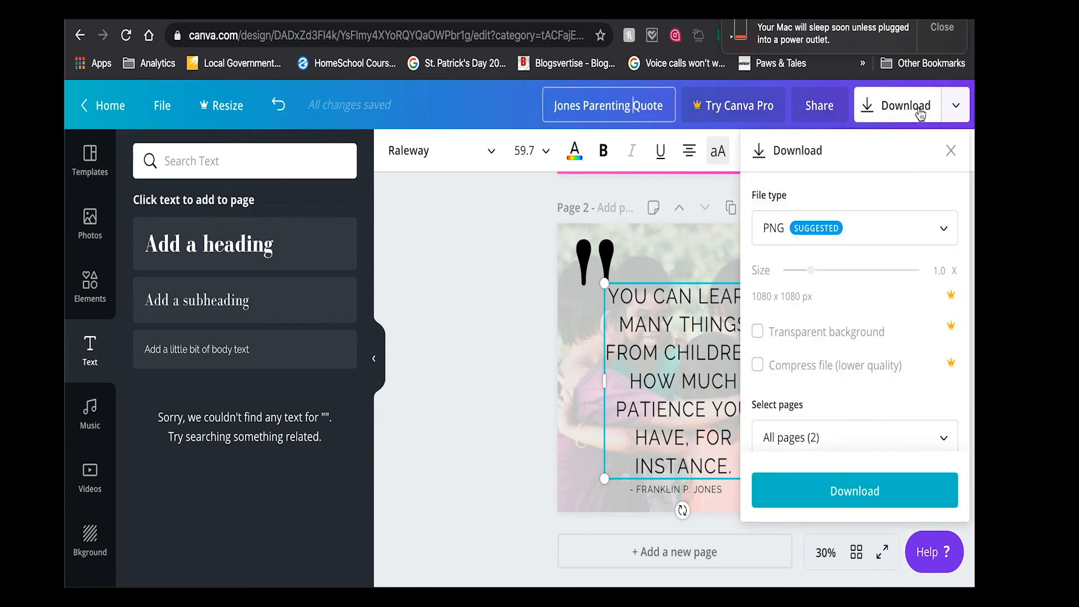
{"action": "left_click", "coordinate": [822, 491]}
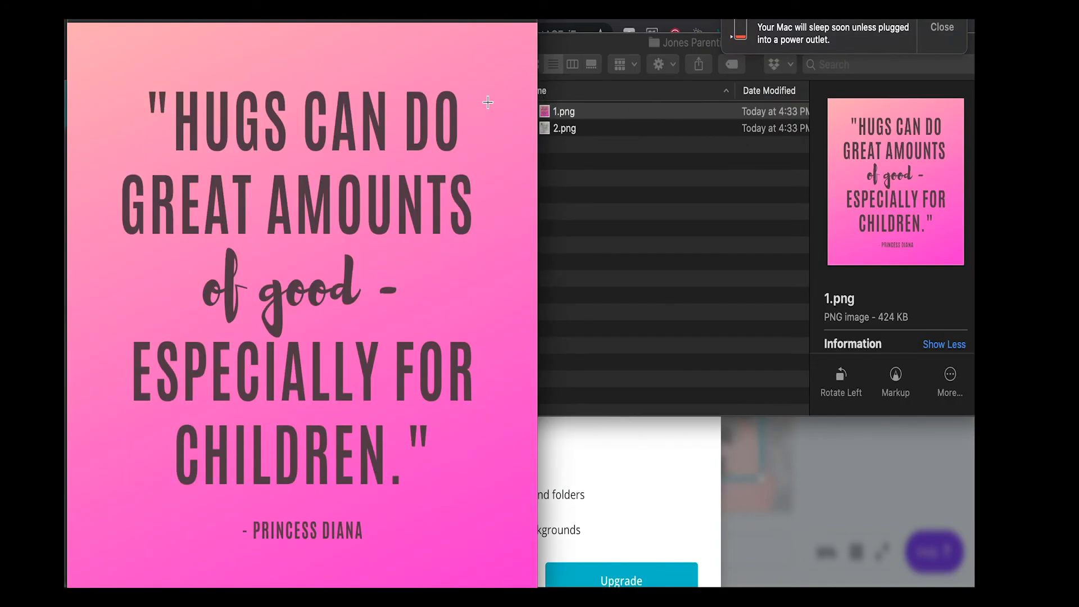
- Open the downloaded 2.png, place it beside 1.png for comparison, and dismiss the battery notification
{"action": "left_click", "coordinate": [600, 131]}
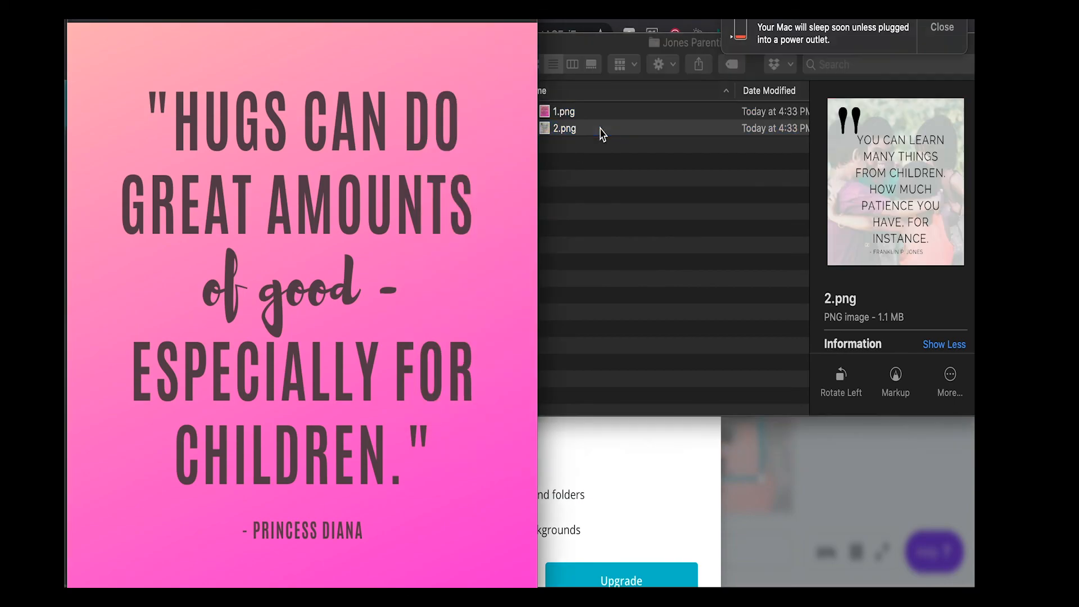
{"action": "double_click", "coordinate": [600, 131]}
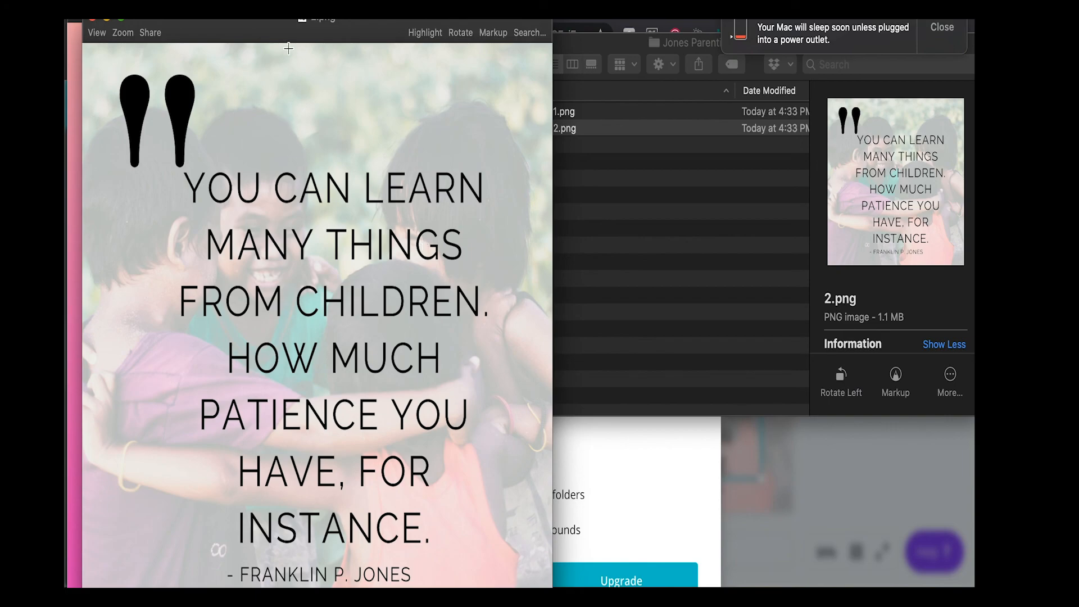
{"action": "left_click_drag", "start_coordinate": [302, 38], "coordinate": [719, 19]}
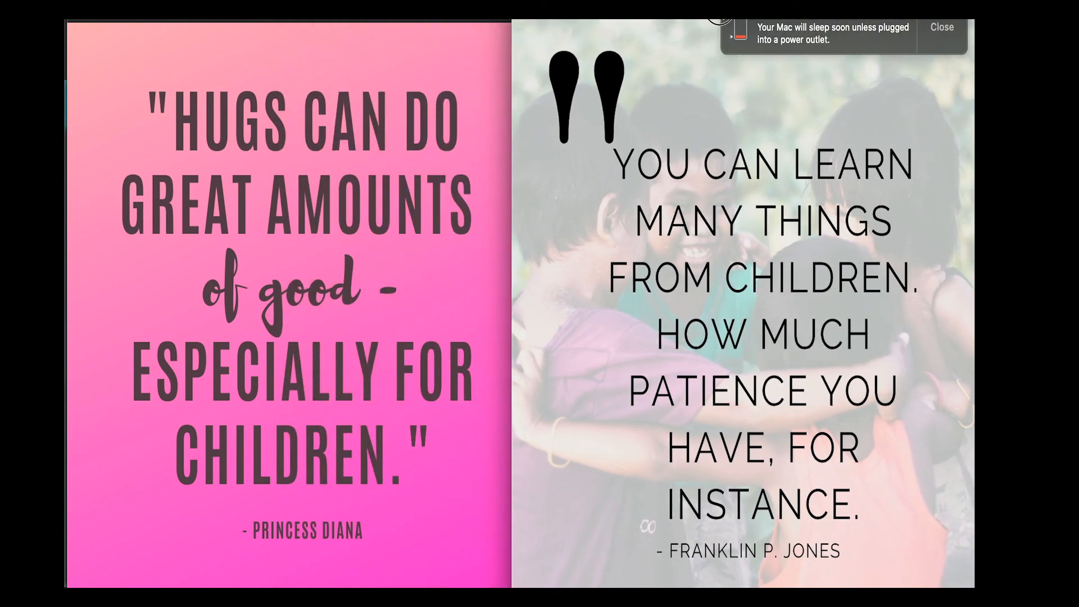
{"action": "left_click", "coordinate": [937, 33]}
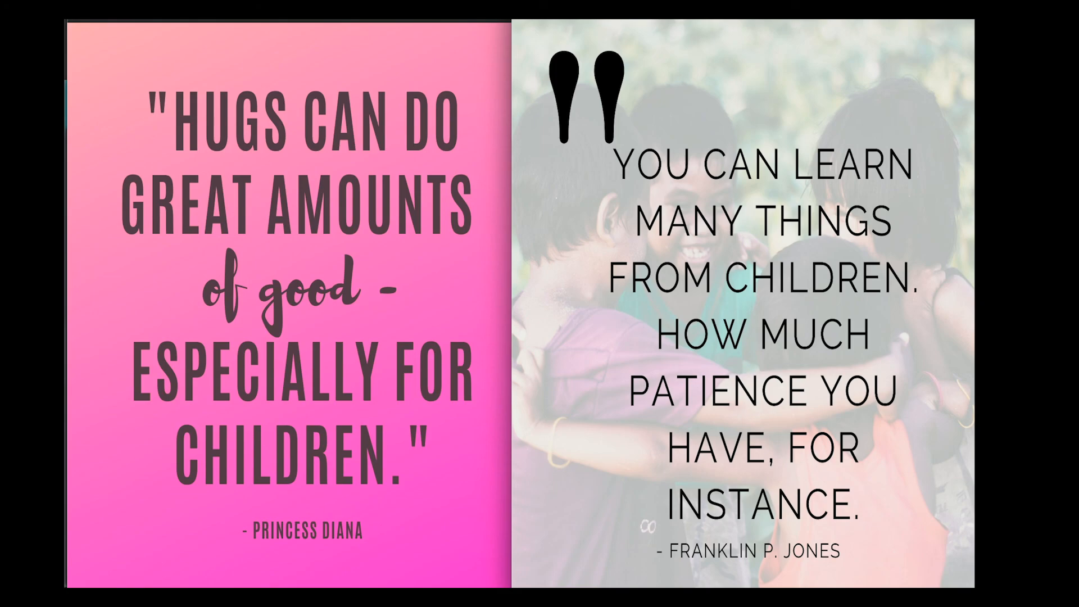
- Close both image previews and the Jones Parenting Quote folder window to return to Canva
{"action": "left_click", "coordinate": [521, 11]}
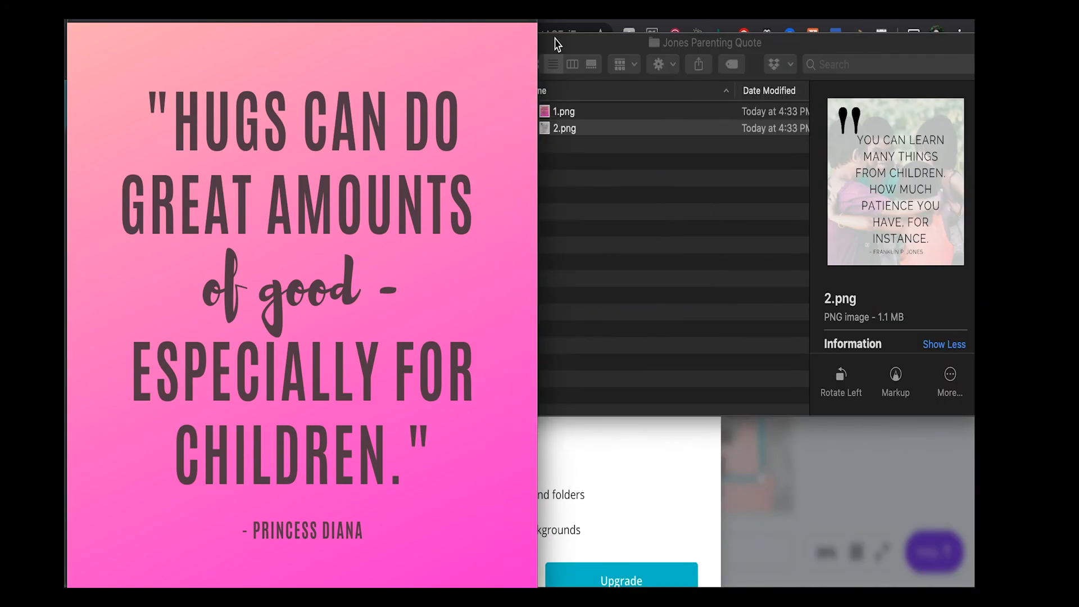
{"action": "left_click", "coordinate": [557, 44]}
{"action": "left_click", "coordinate": [441, 43]}
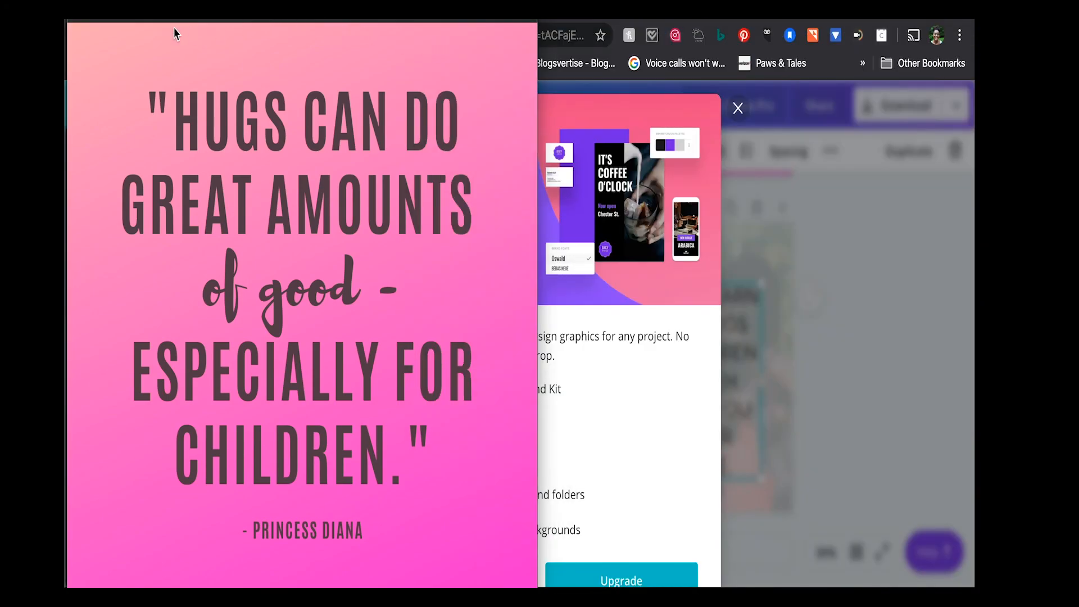
{"action": "left_click", "coordinate": [77, 14]}
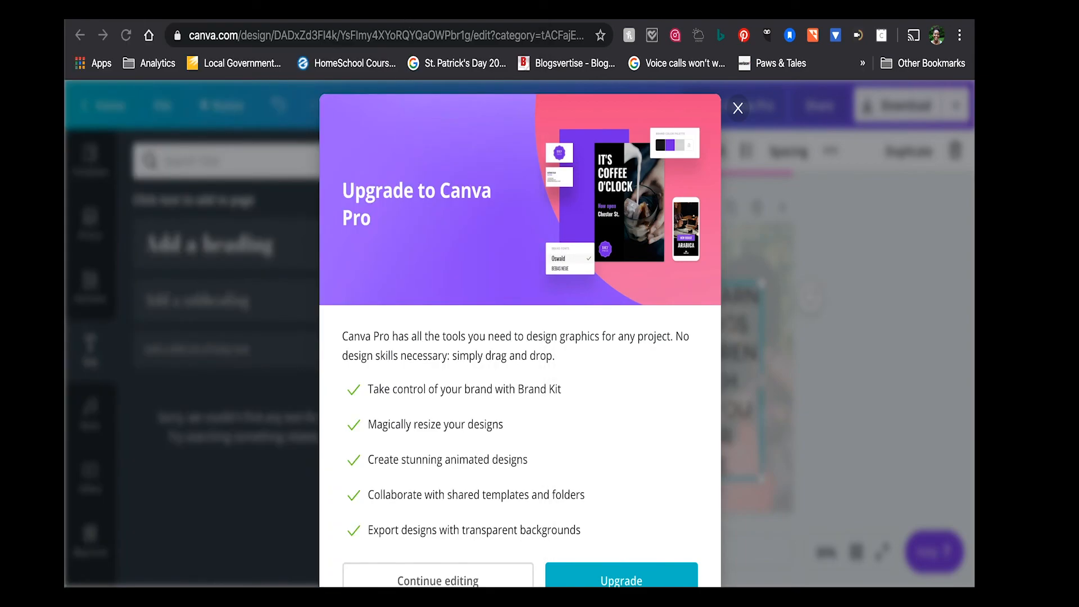
{"action": "left_click", "coordinate": [243, 20]}
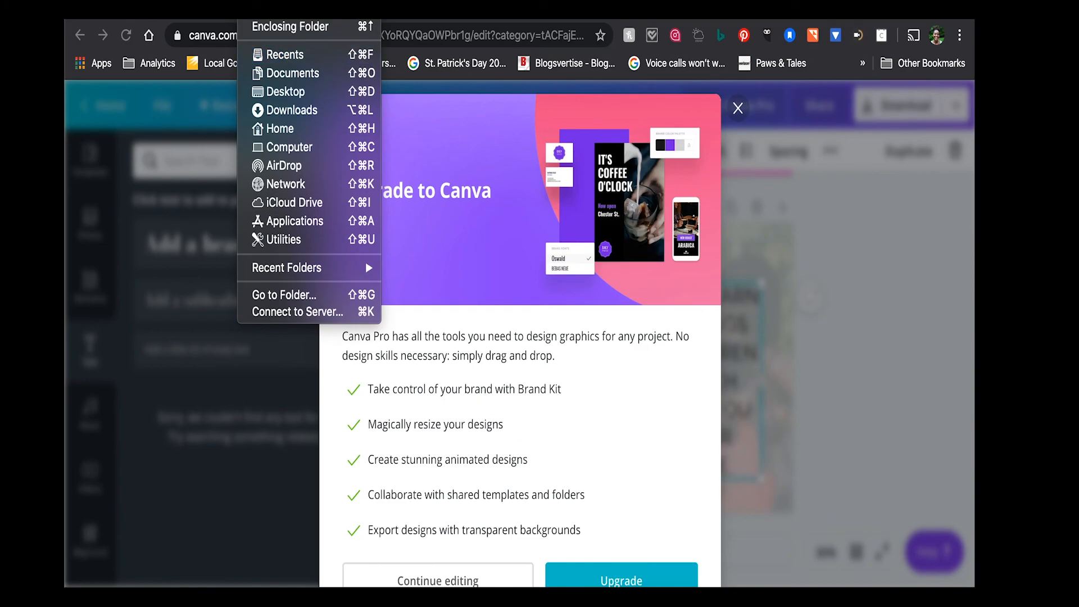
{"action": "key", "text": "Escape"}
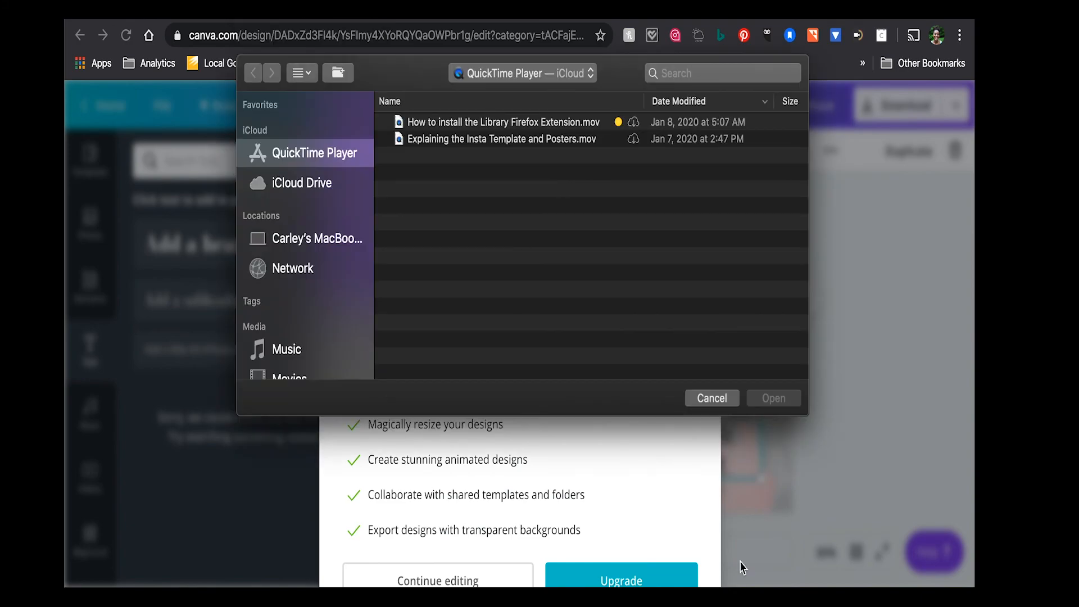
{"action": "left_click", "coordinate": [713, 399]}
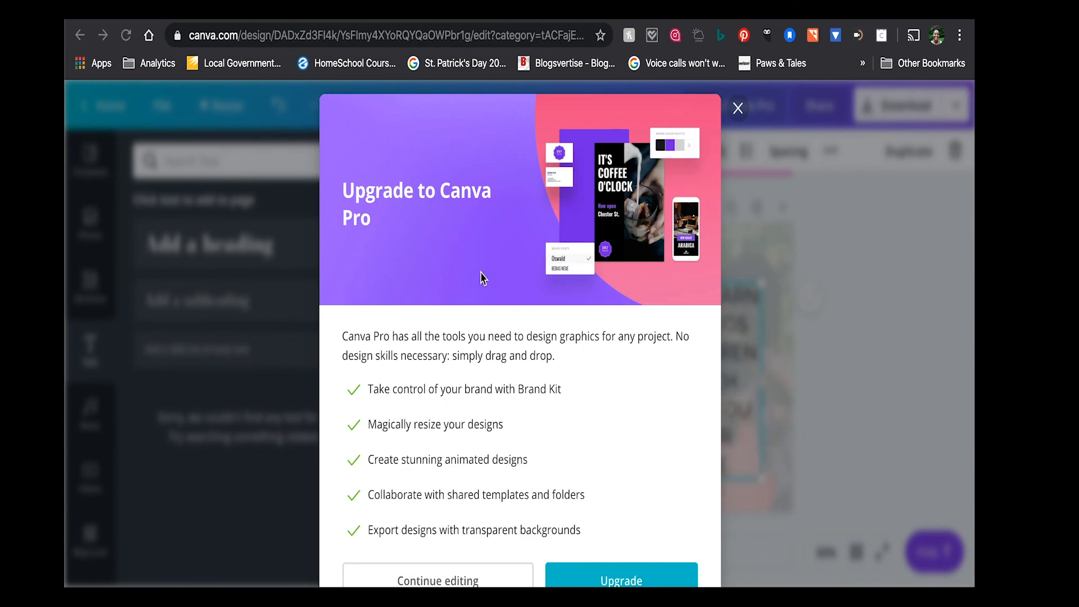
- Open the controls for a new screen recording in QuickTime Player
{"action": "left_click", "coordinate": [239, 20]}
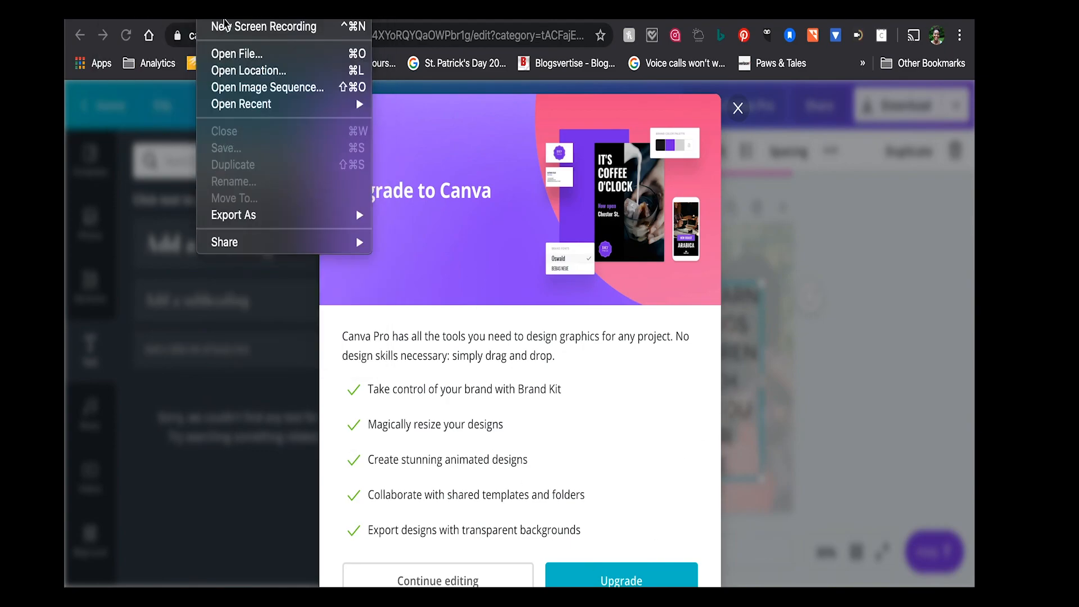
{"action": "left_click", "coordinate": [225, 27]}
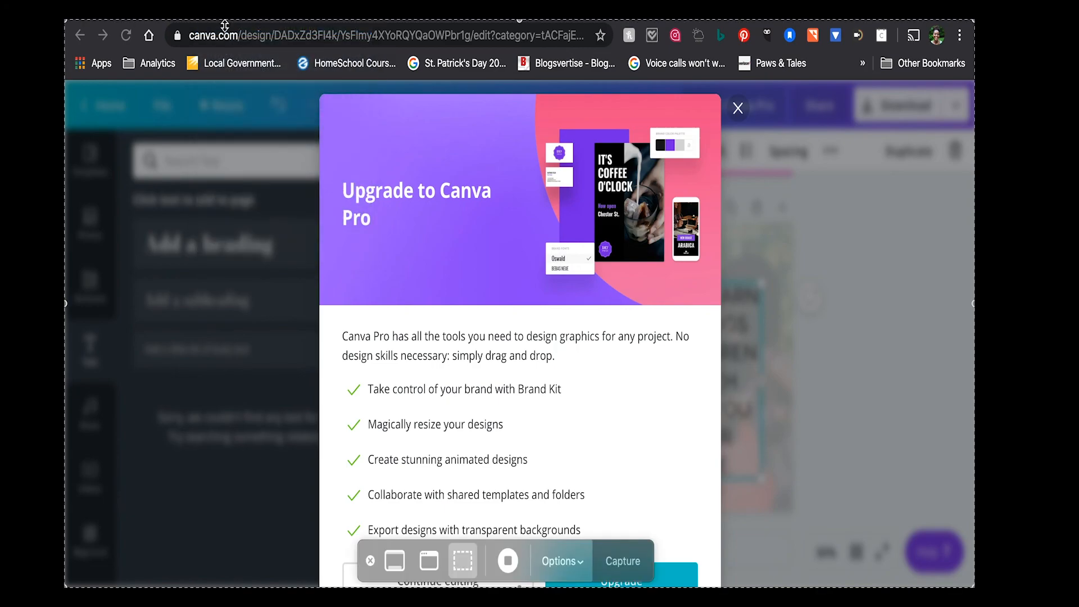